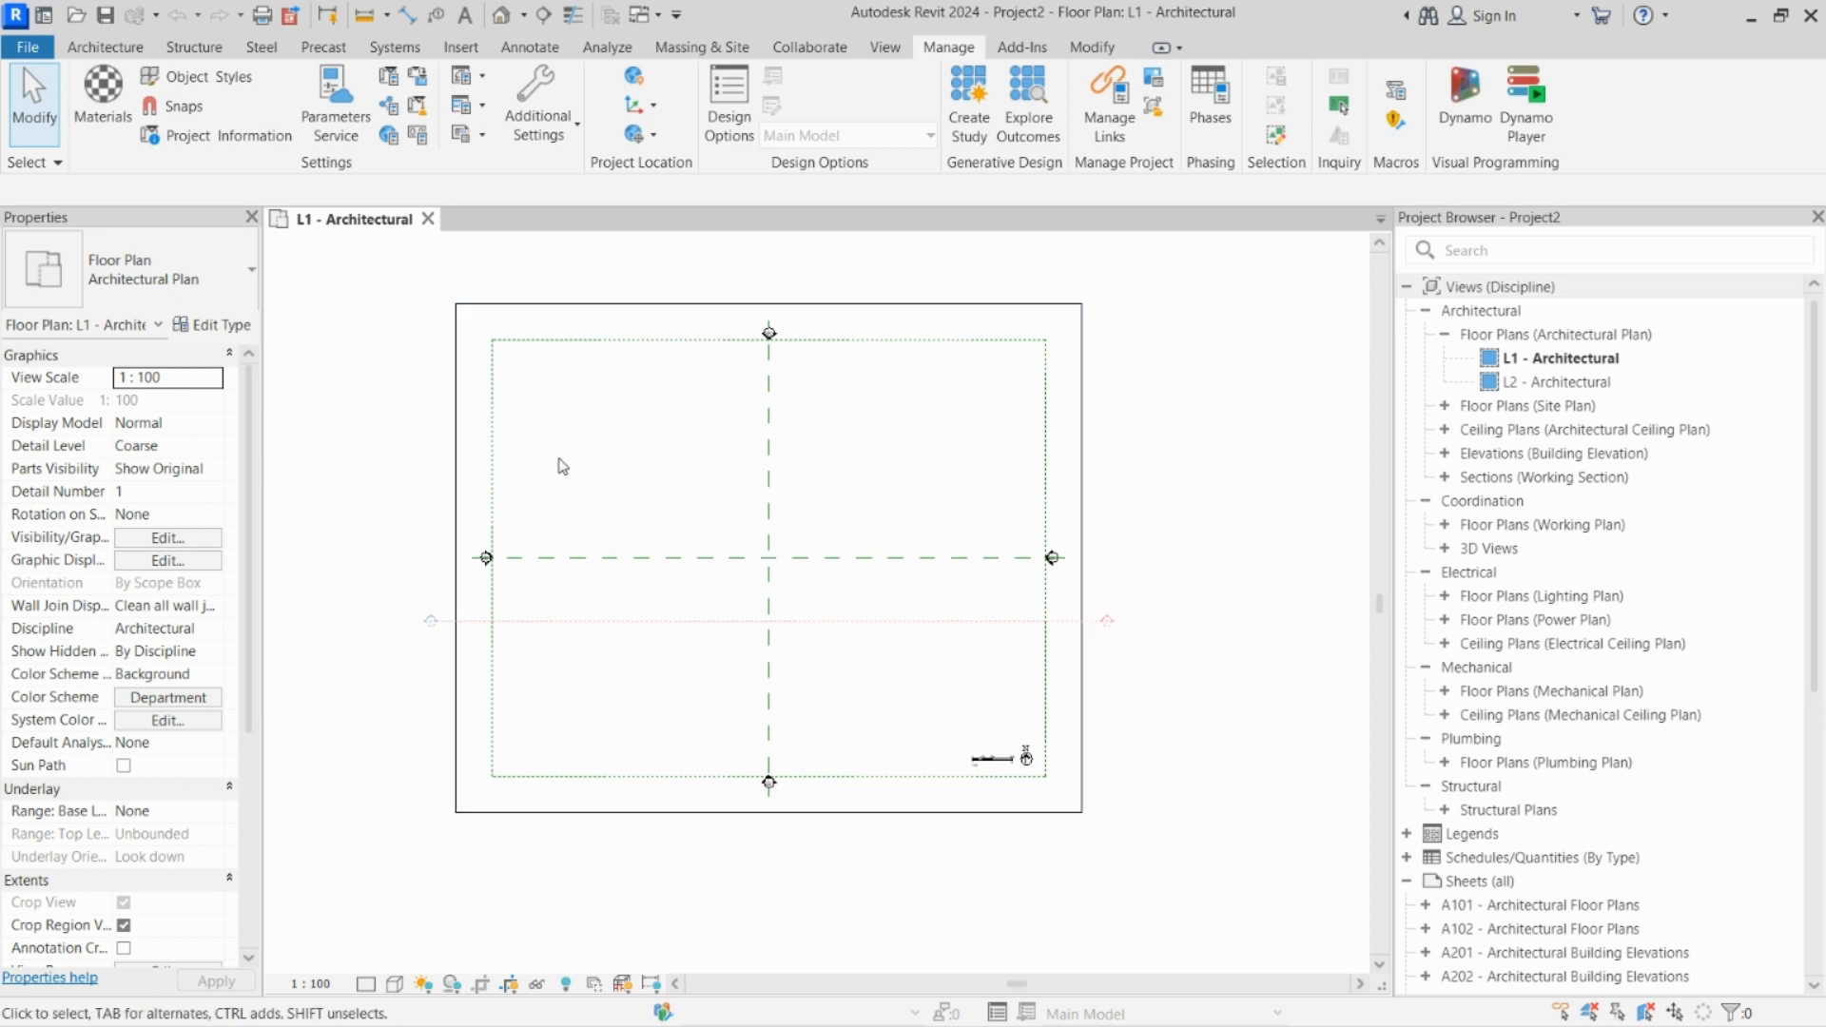
# Step: Draw a six-sided inscribed polygon of Generic - 200mm walls with a radius of about 14000 mm in the upper-left part of the L1 plan
pyautogui.click(104, 48)
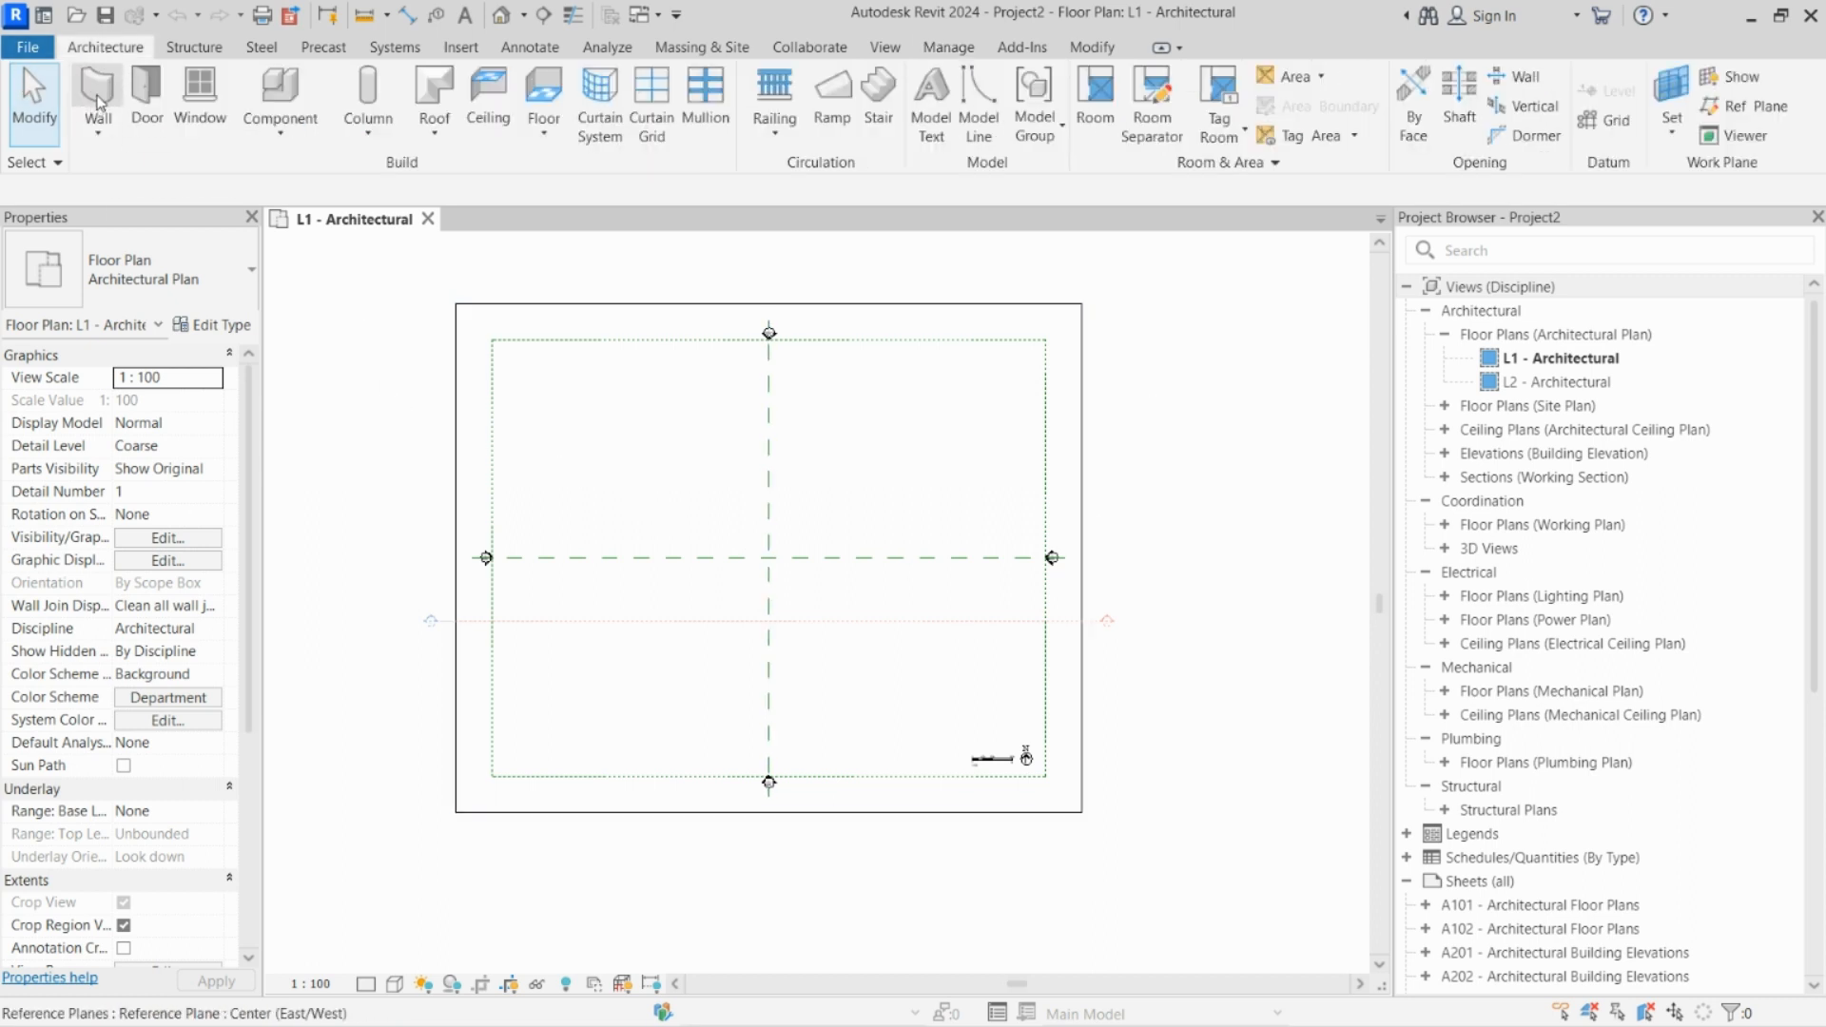
pyautogui.press('w')
pyautogui.press('a')
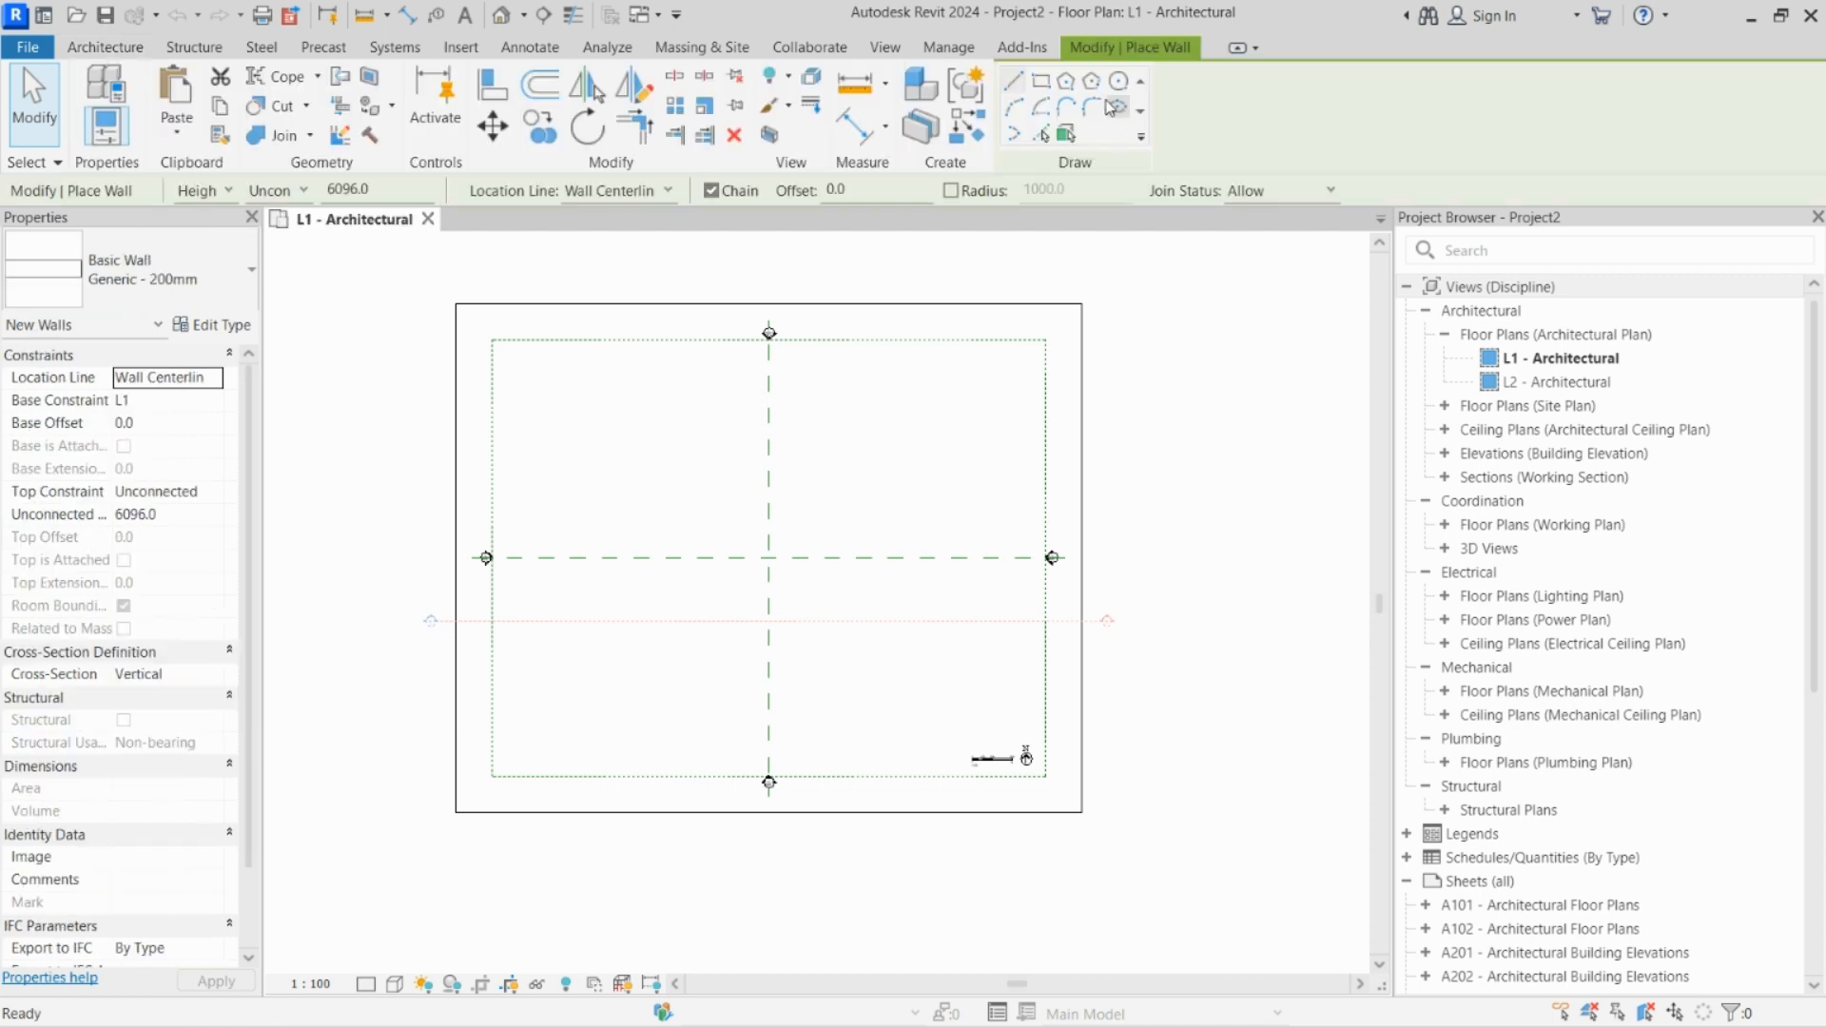
pyautogui.click(1065, 82)
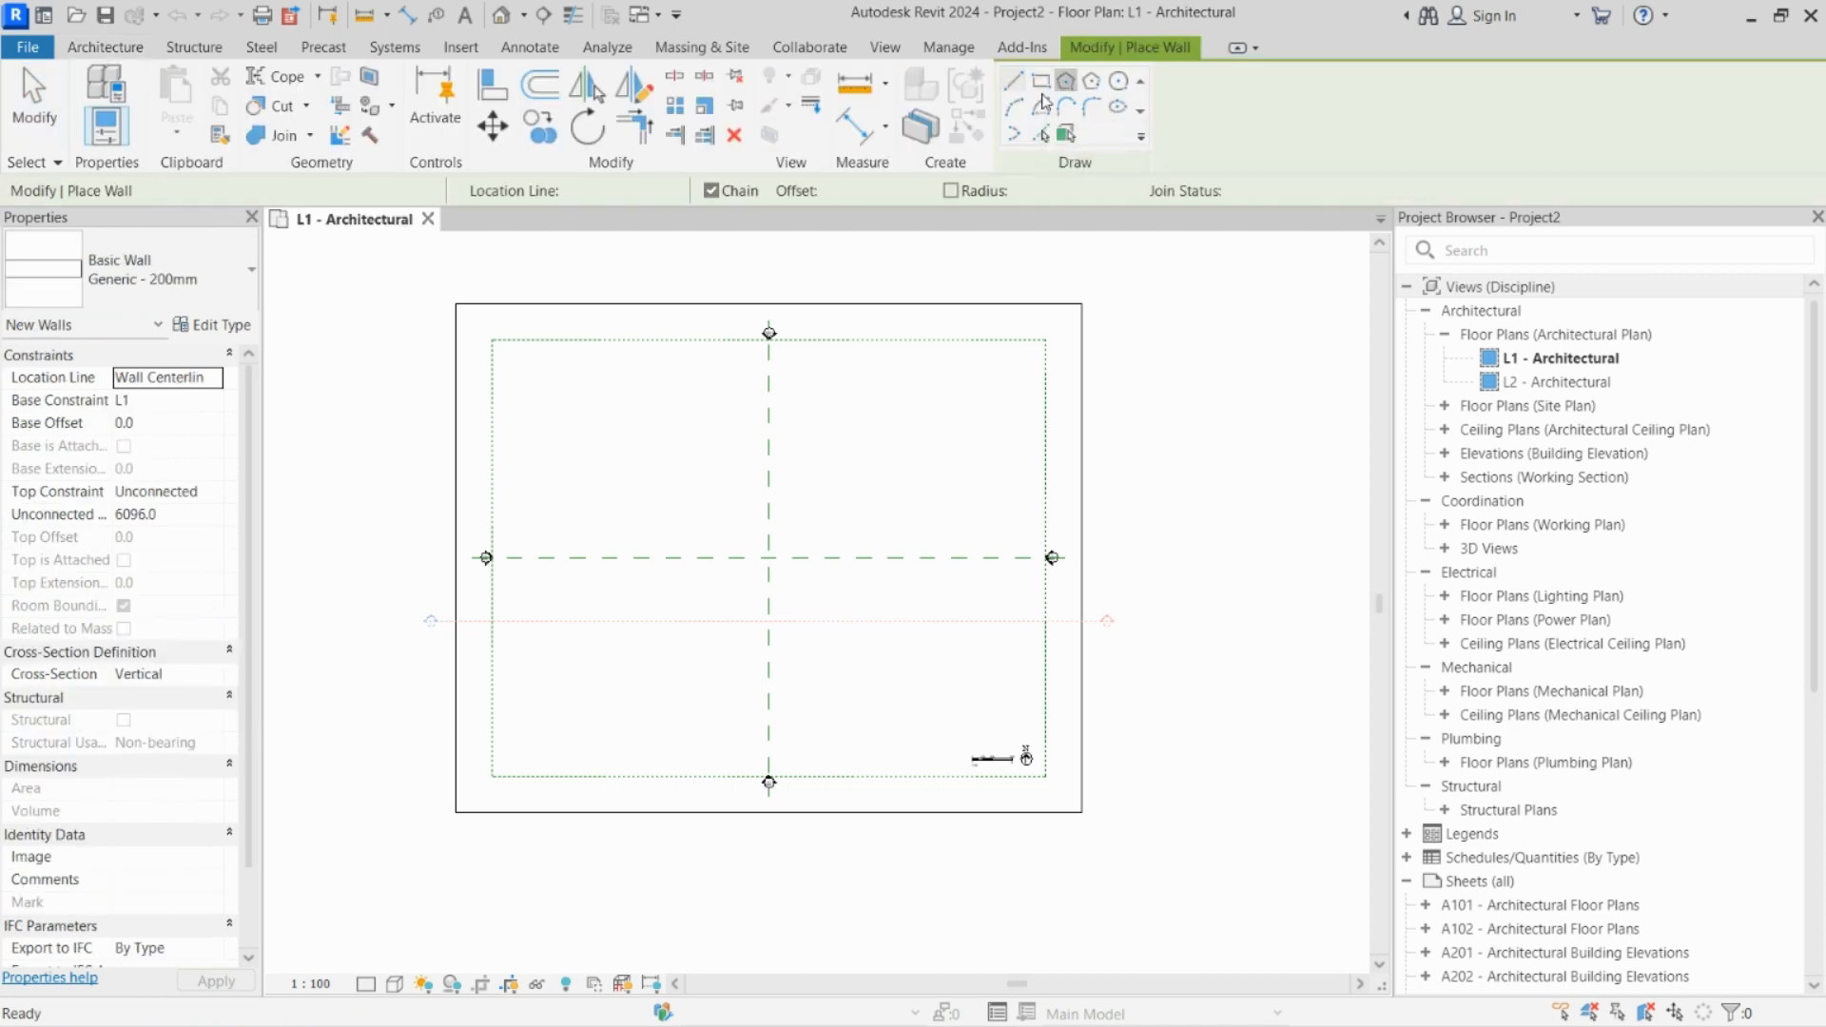
pyautogui.click(675, 495)
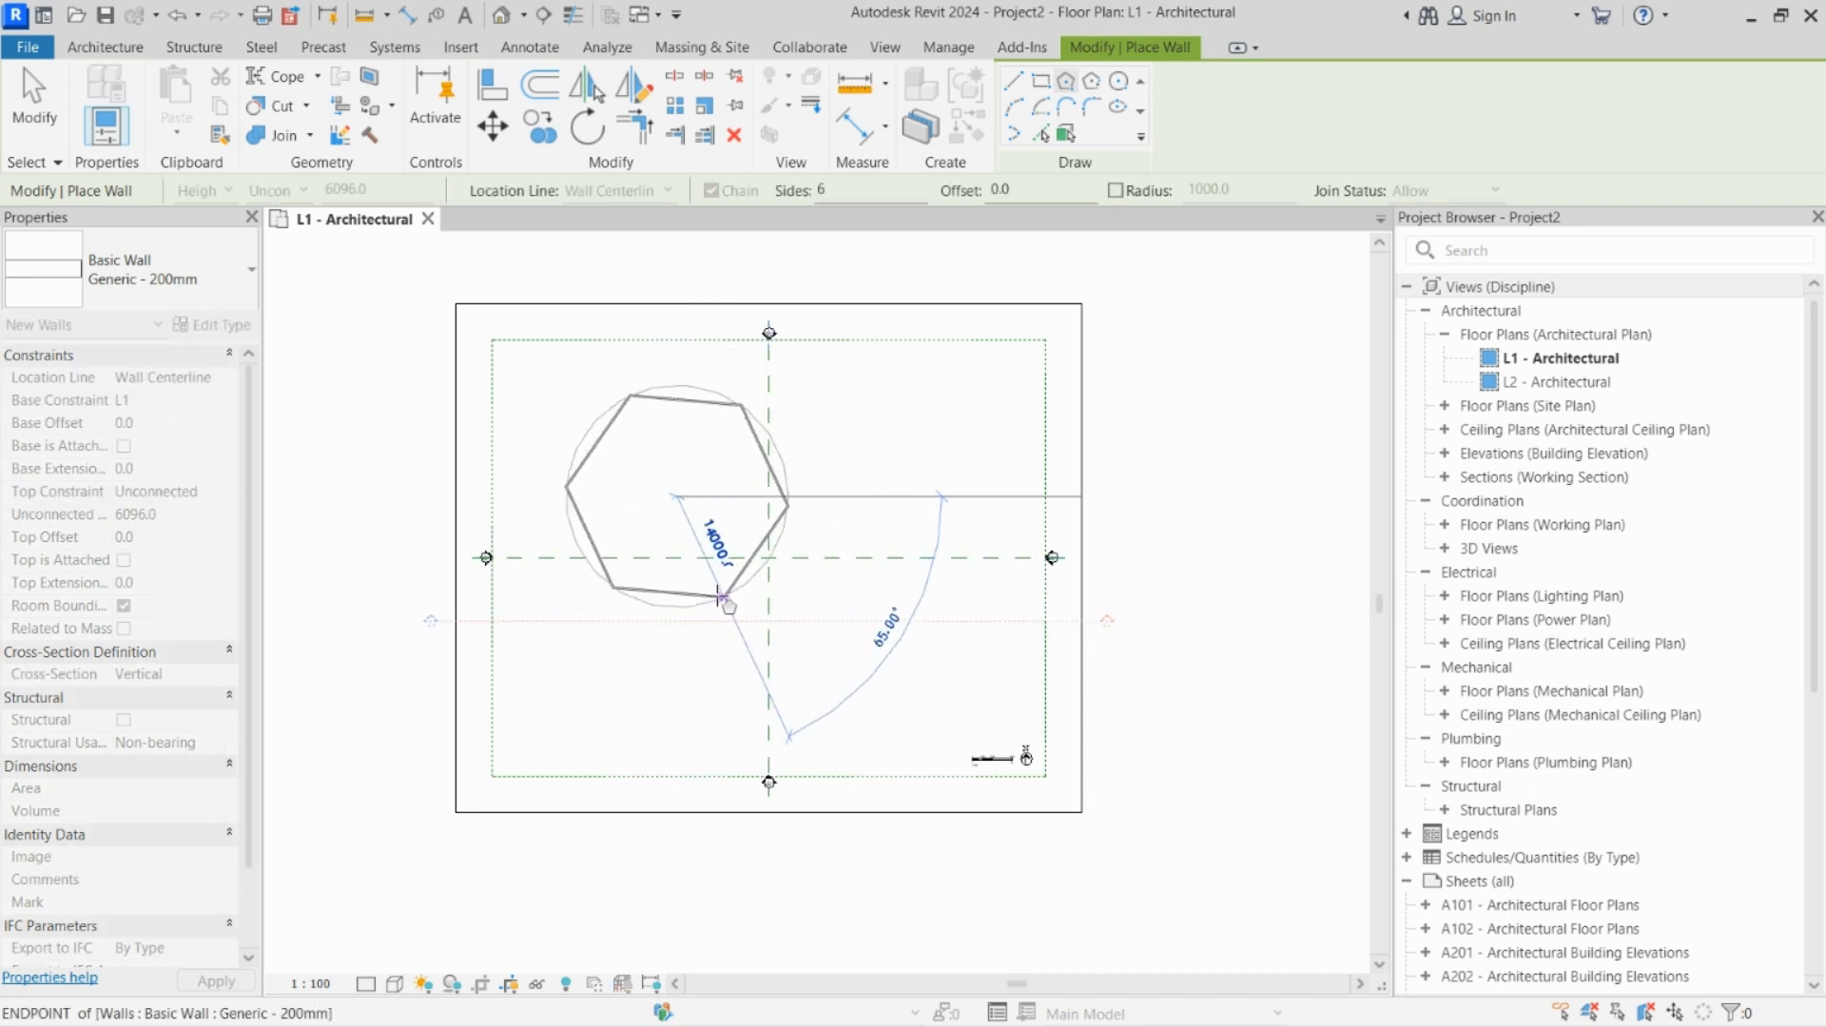
pyautogui.click(723, 599)
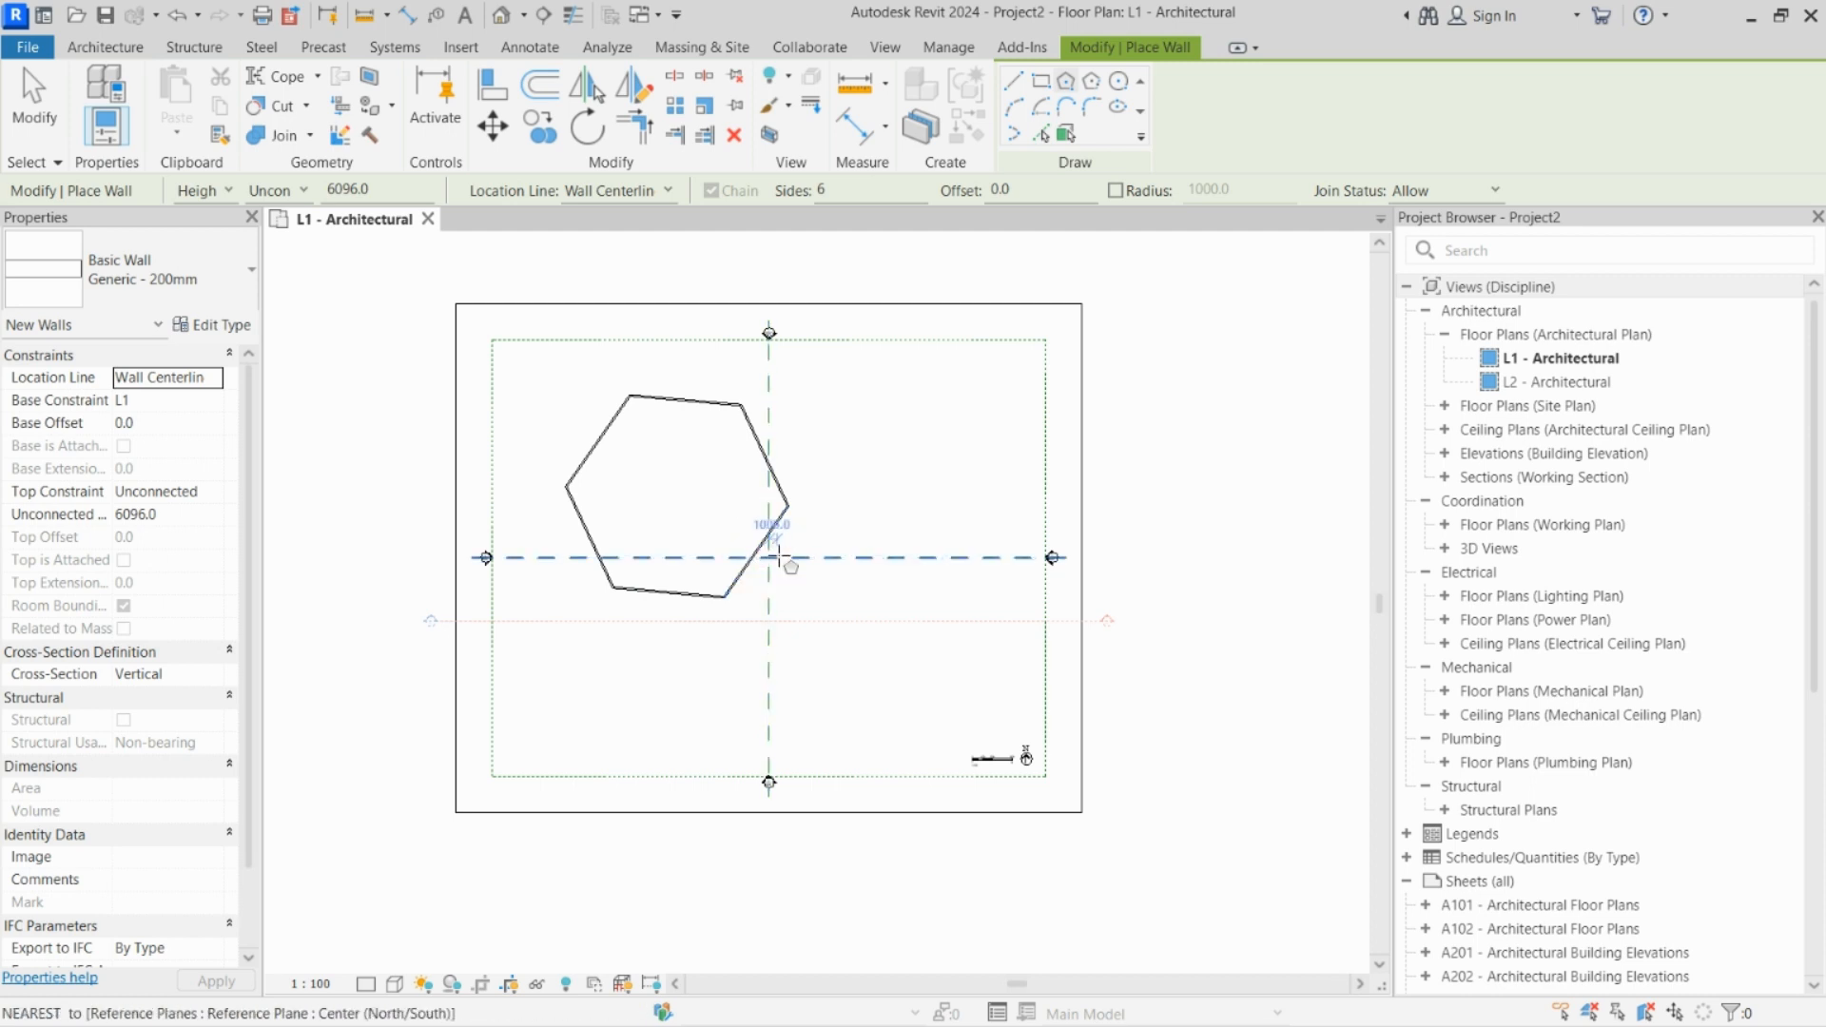
pyautogui.press('Escape')
pyautogui.press('Escape')
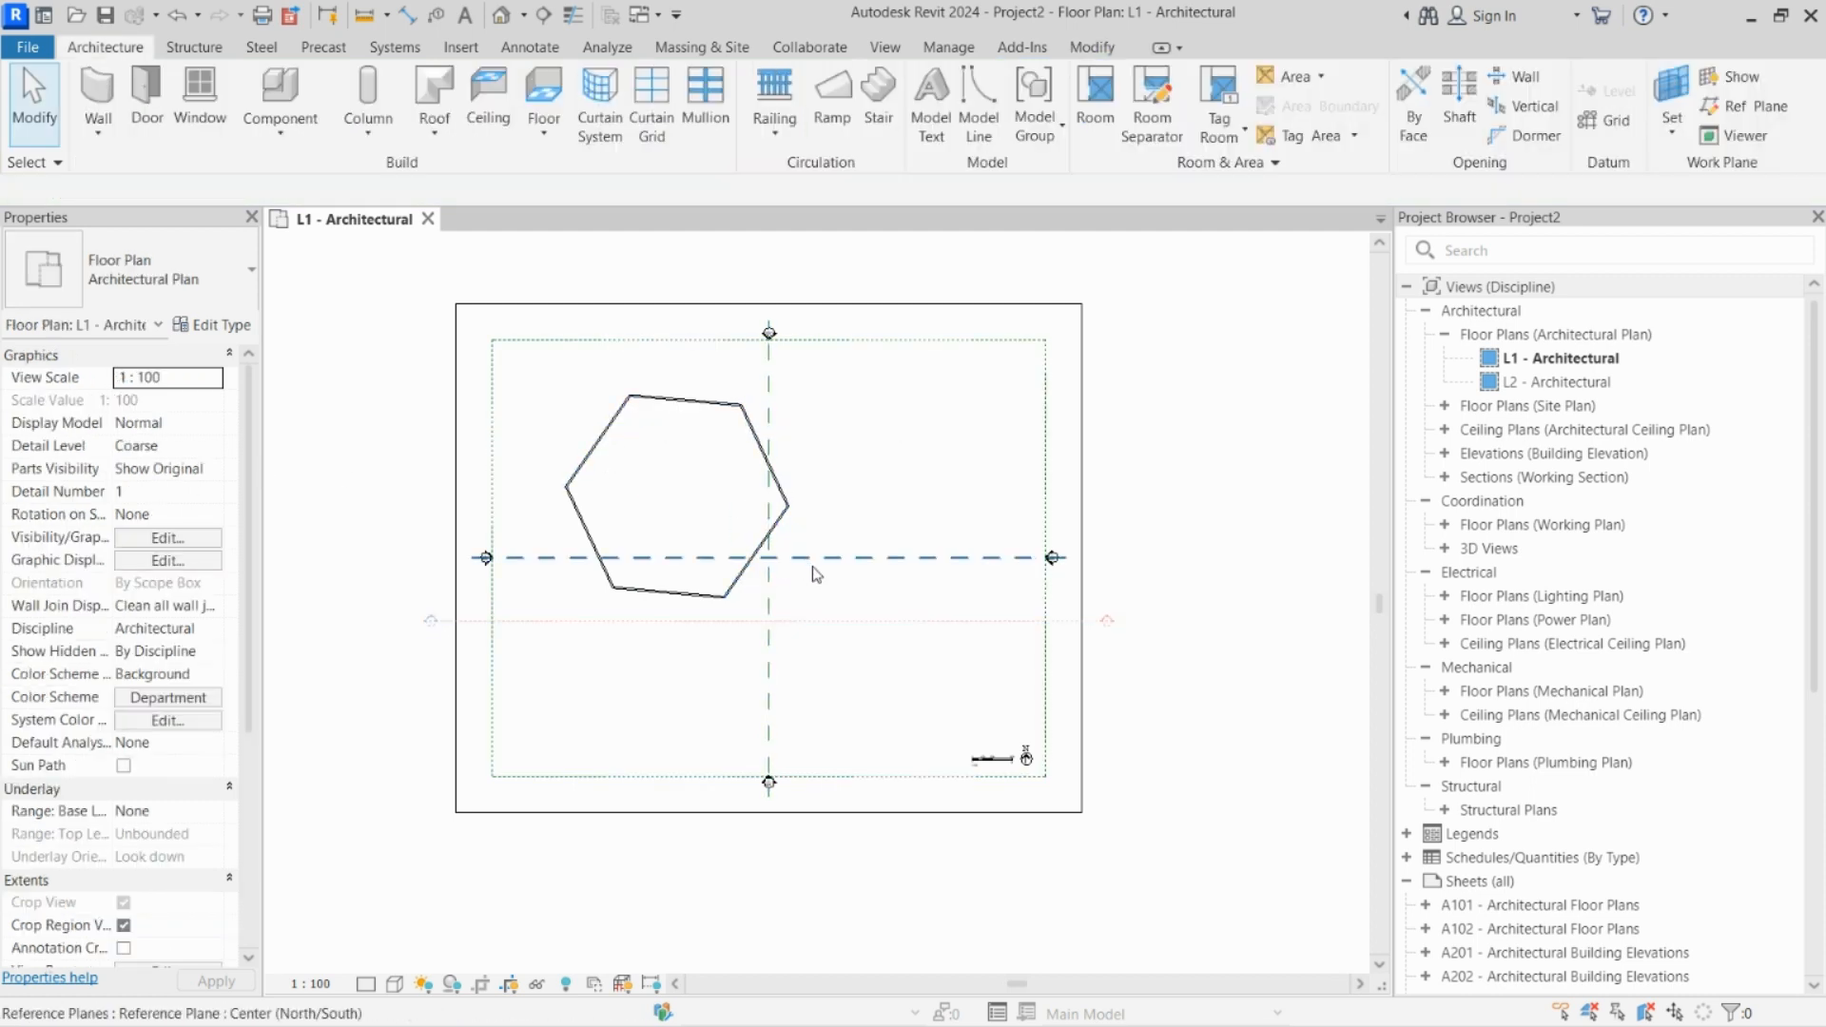
# Step: Select the elements touched by a crossing window over the hexagon's lower-right wall, and clear the selection
pyautogui.moveTo(869, 682); pyautogui.dragTo(769, 677)
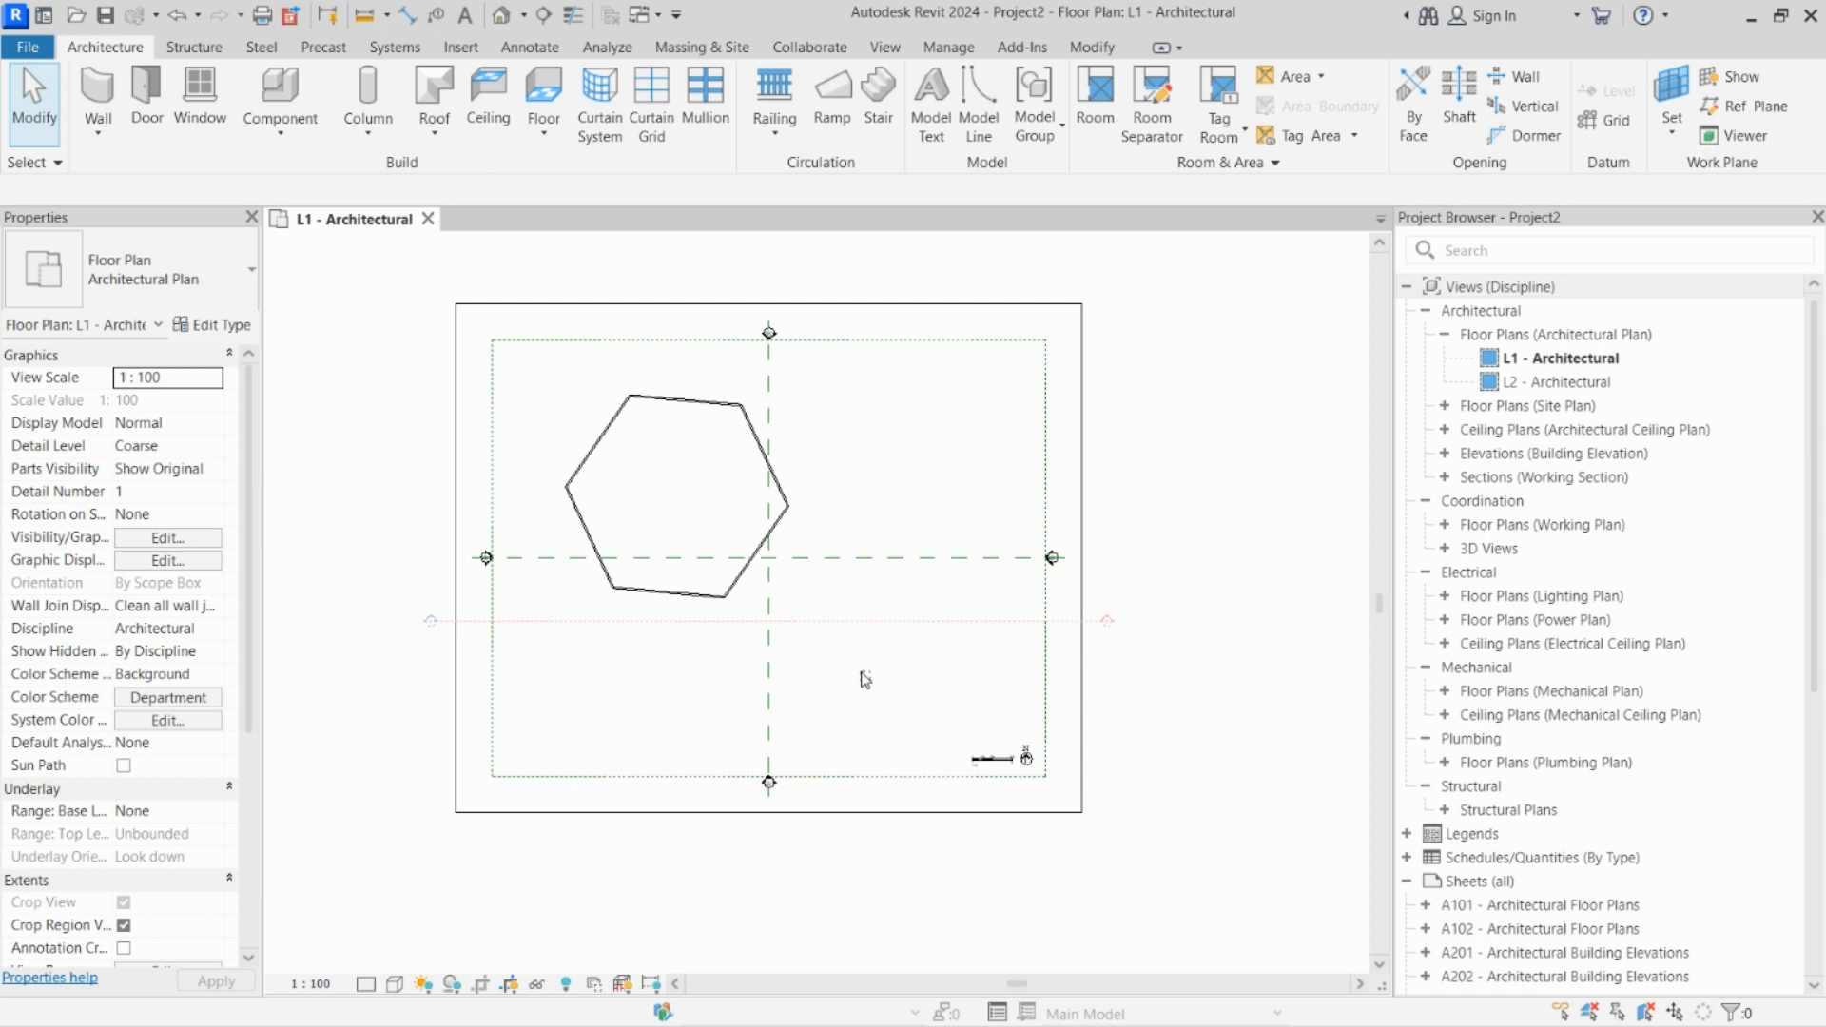
pyautogui.moveTo(870, 681); pyautogui.dragTo(737, 575)
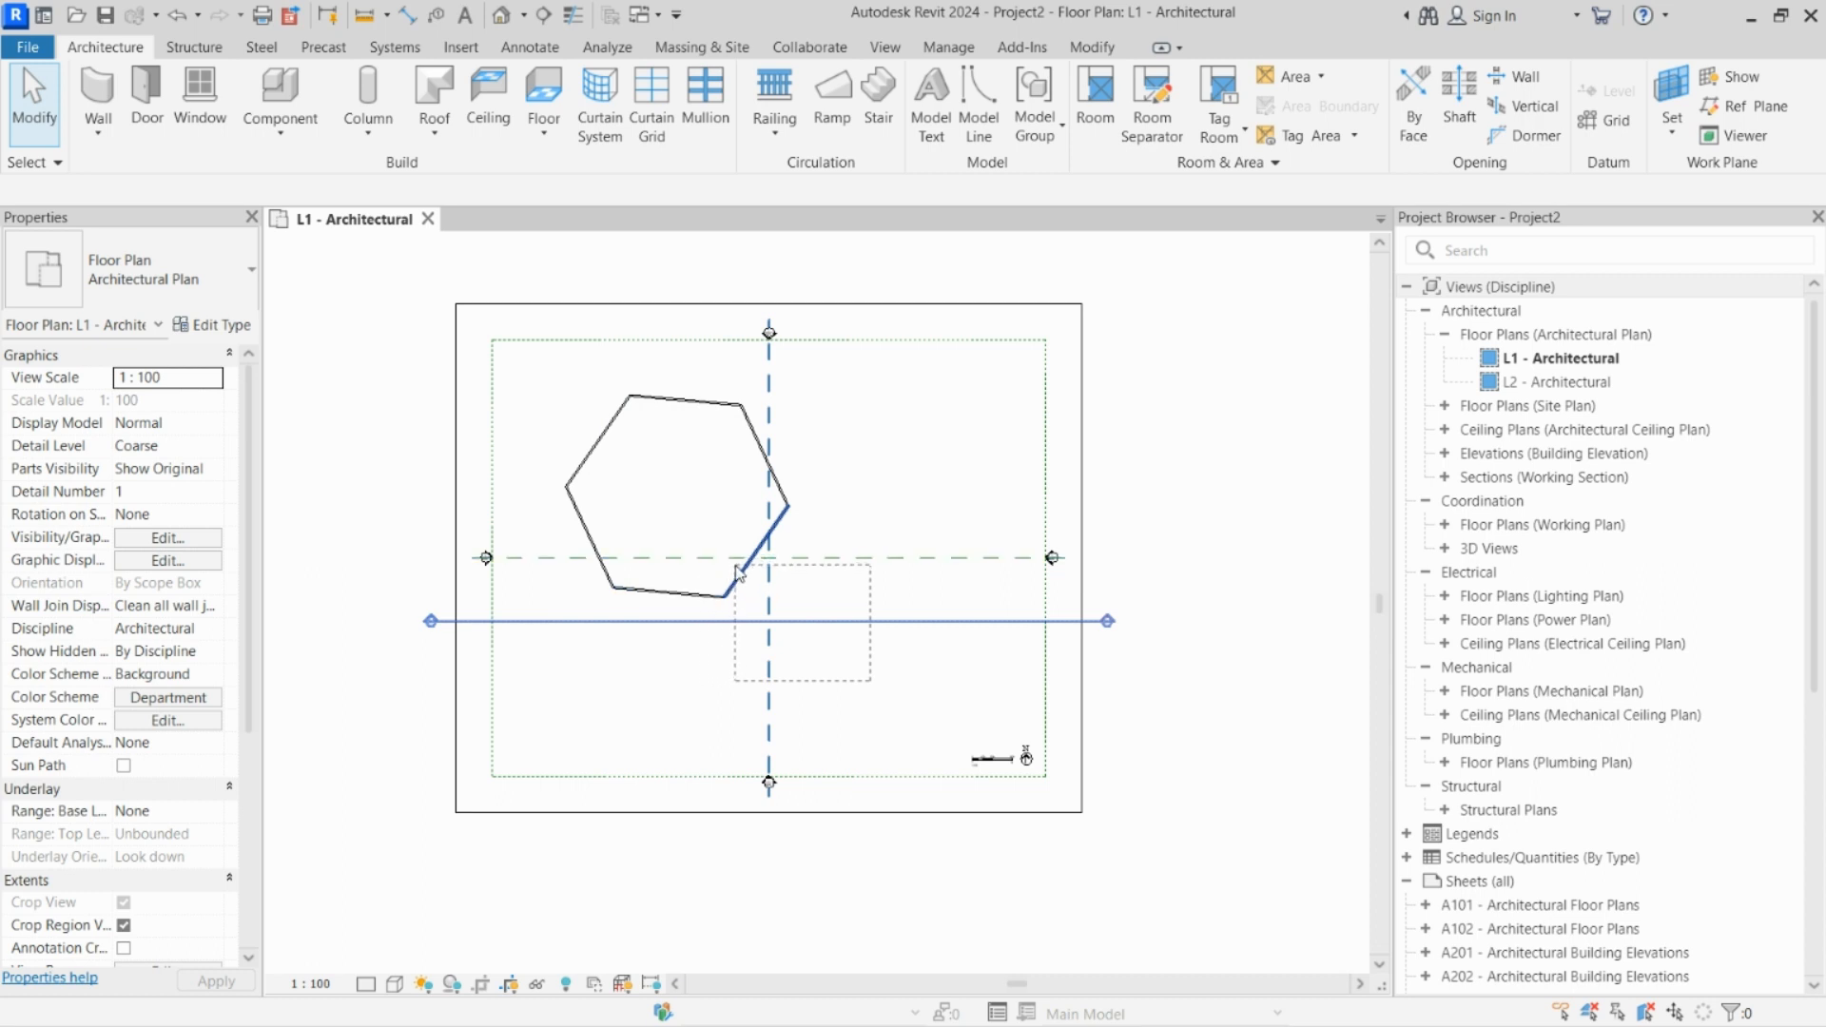
pyautogui.moveTo(741, 573); pyautogui.dragTo(741, 574)
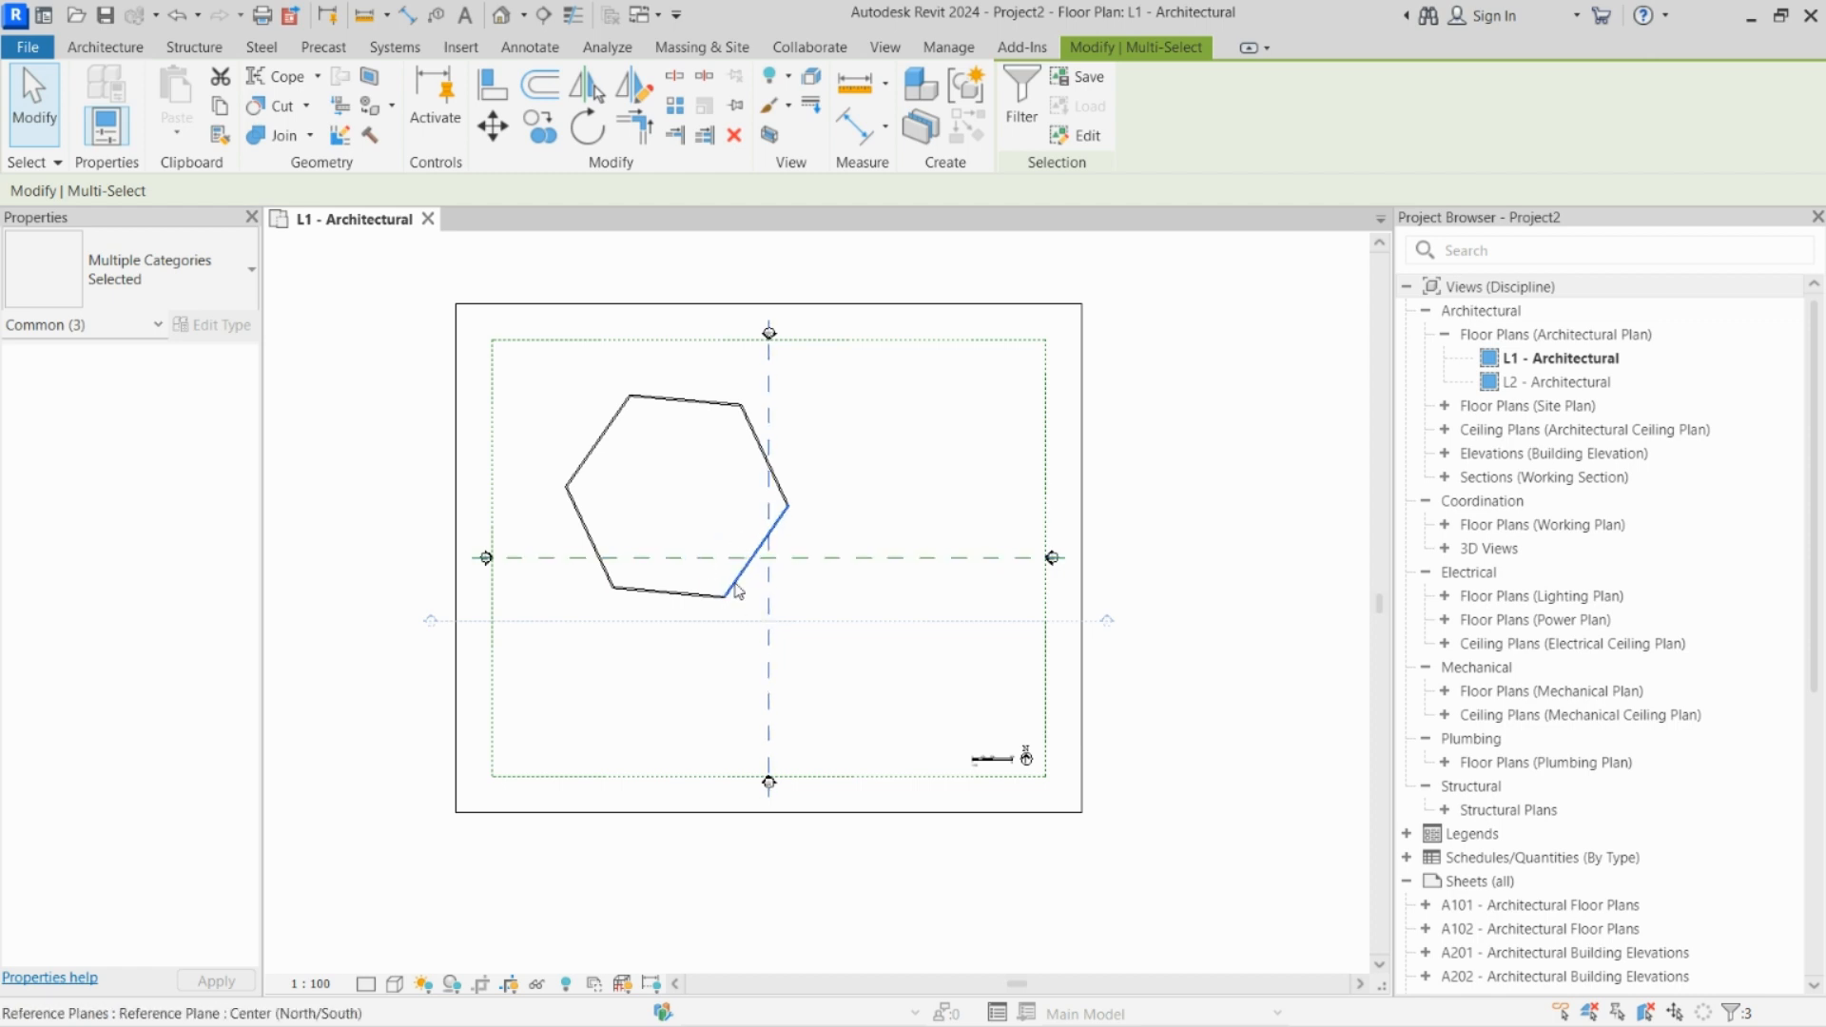
pyautogui.press('Escape')
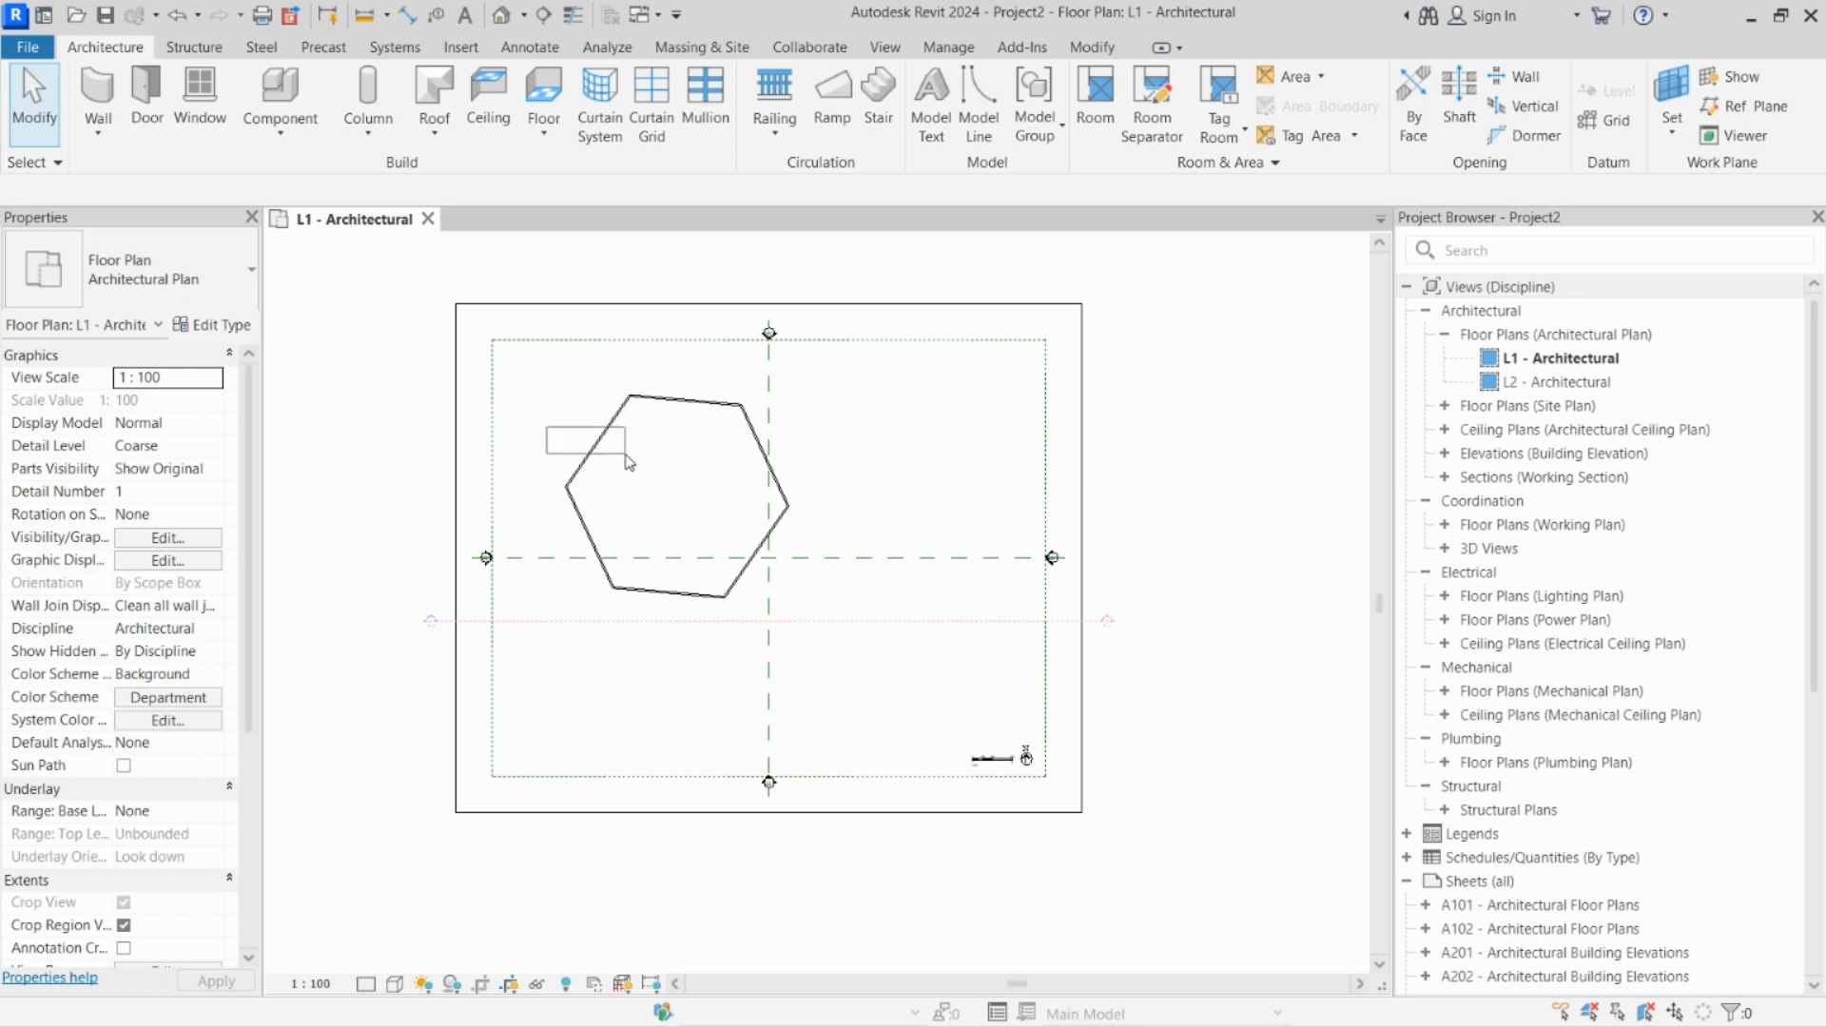
# Step: Try window selections around the hexagon's left-hand walls, select its lower-left wall, and clear the selection
pyautogui.moveTo(626, 459); pyautogui.dragTo(627, 459)
pyautogui.moveTo(618, 459)
pyautogui.mouseDown()
pyautogui.moveTo(638, 623)
pyautogui.moveTo(603, 491)
pyautogui.mouseUp()
pyautogui.moveTo(633, 419)
pyautogui.mouseDown()
pyautogui.moveTo(645, 609)
pyautogui.moveTo(619, 440)
pyautogui.mouseUp()
pyautogui.moveTo(632, 496); pyautogui.dragTo(568, 493)
pyautogui.moveTo(599, 568); pyautogui.dragTo(661, 659)
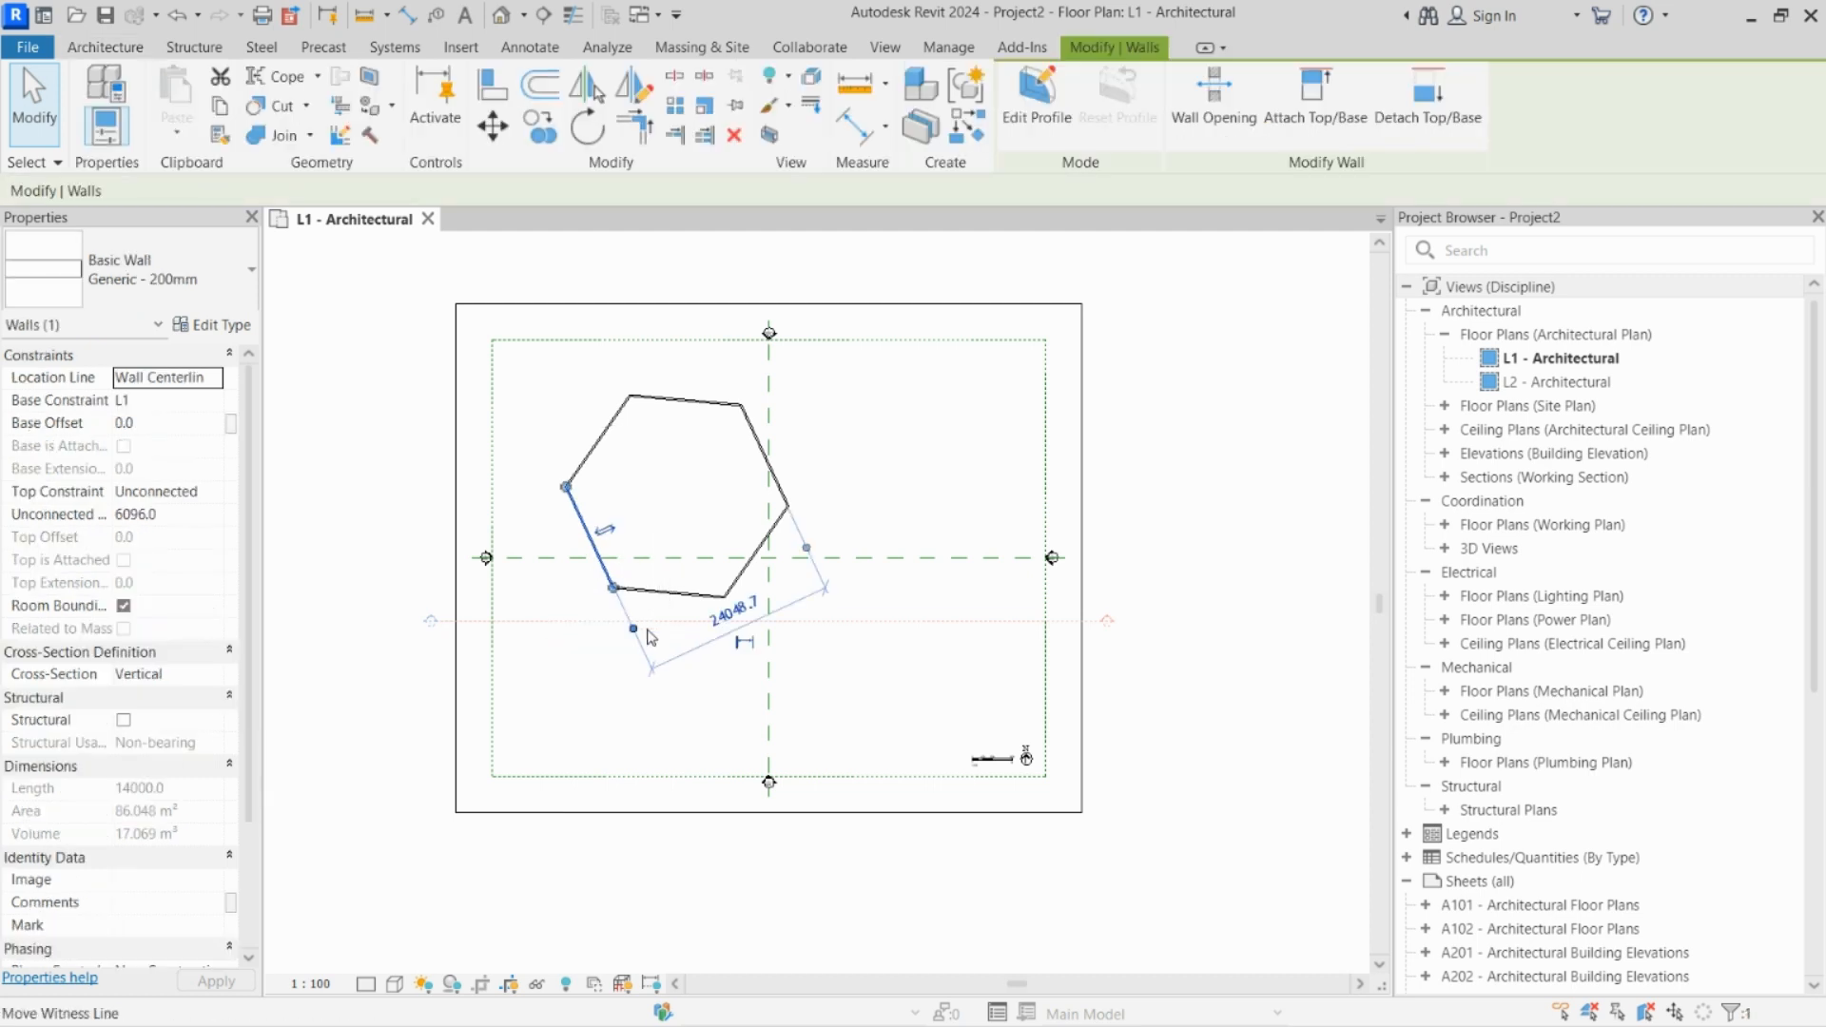
pyautogui.press('Escape')
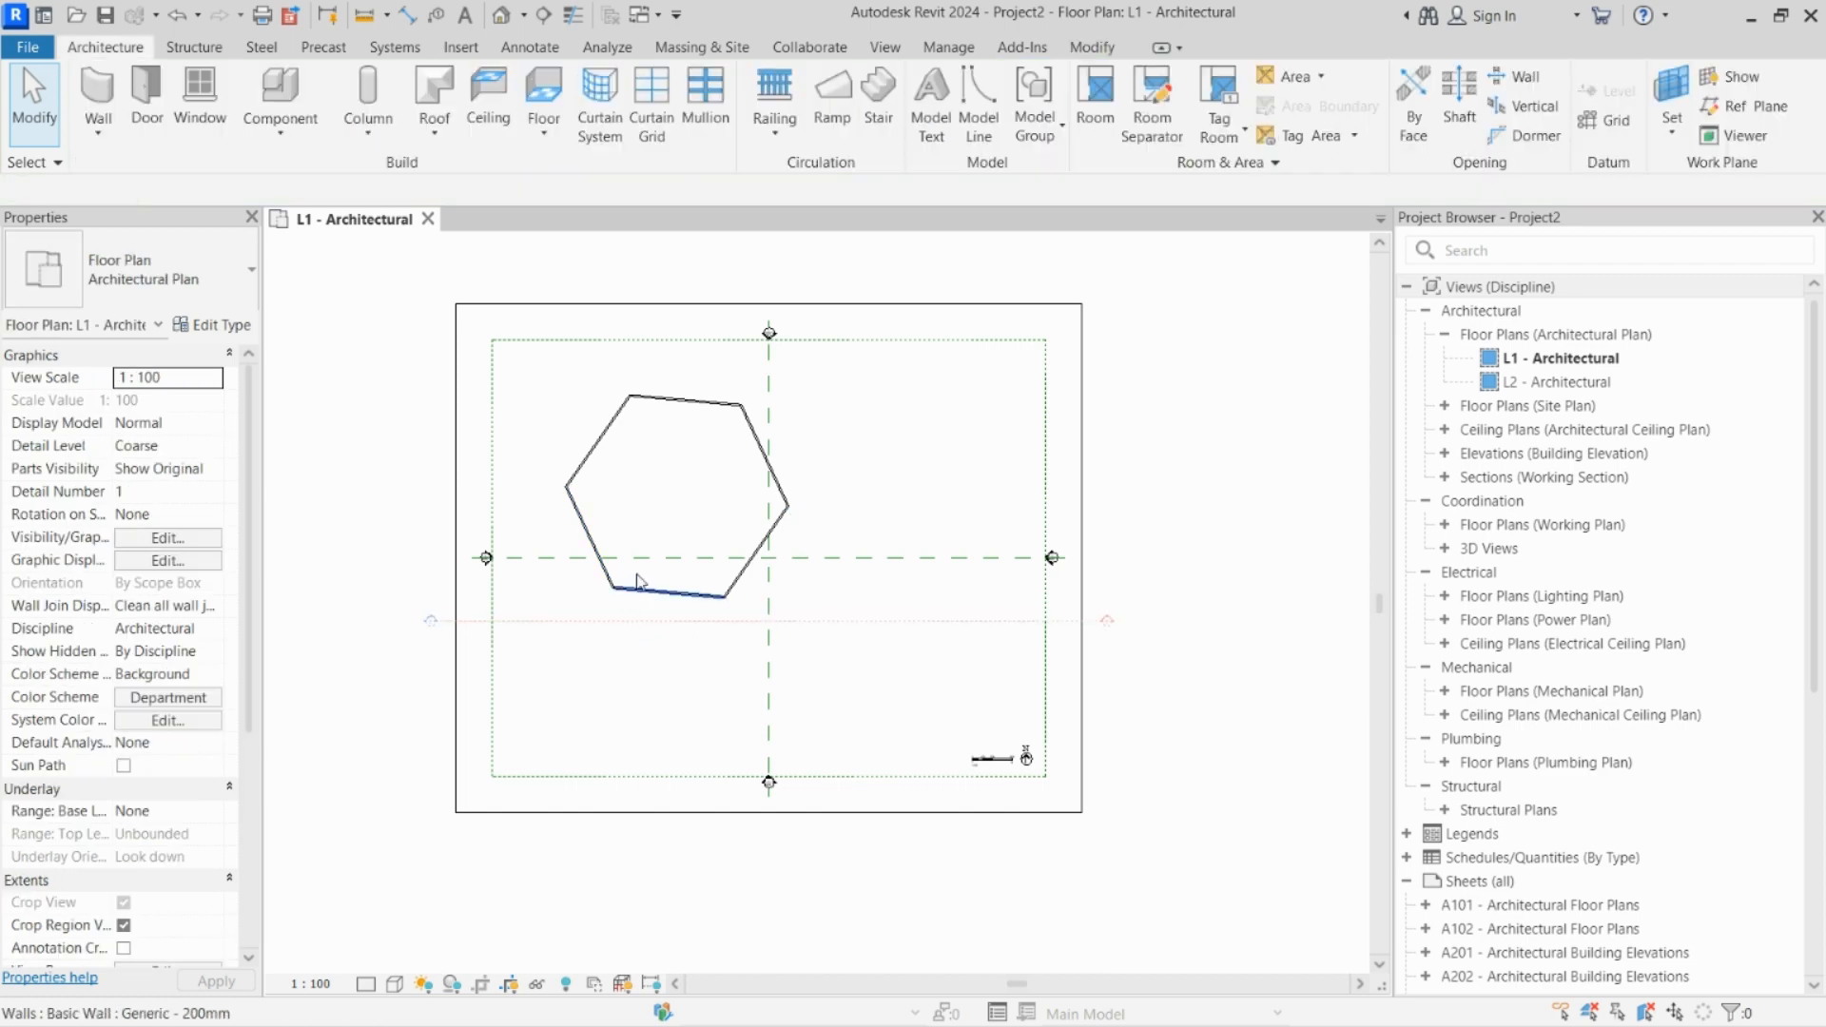
# Step: Open the default 3D view and orbit the hexagonal walls to a steeper viewing angle
pyautogui.click(502, 14)
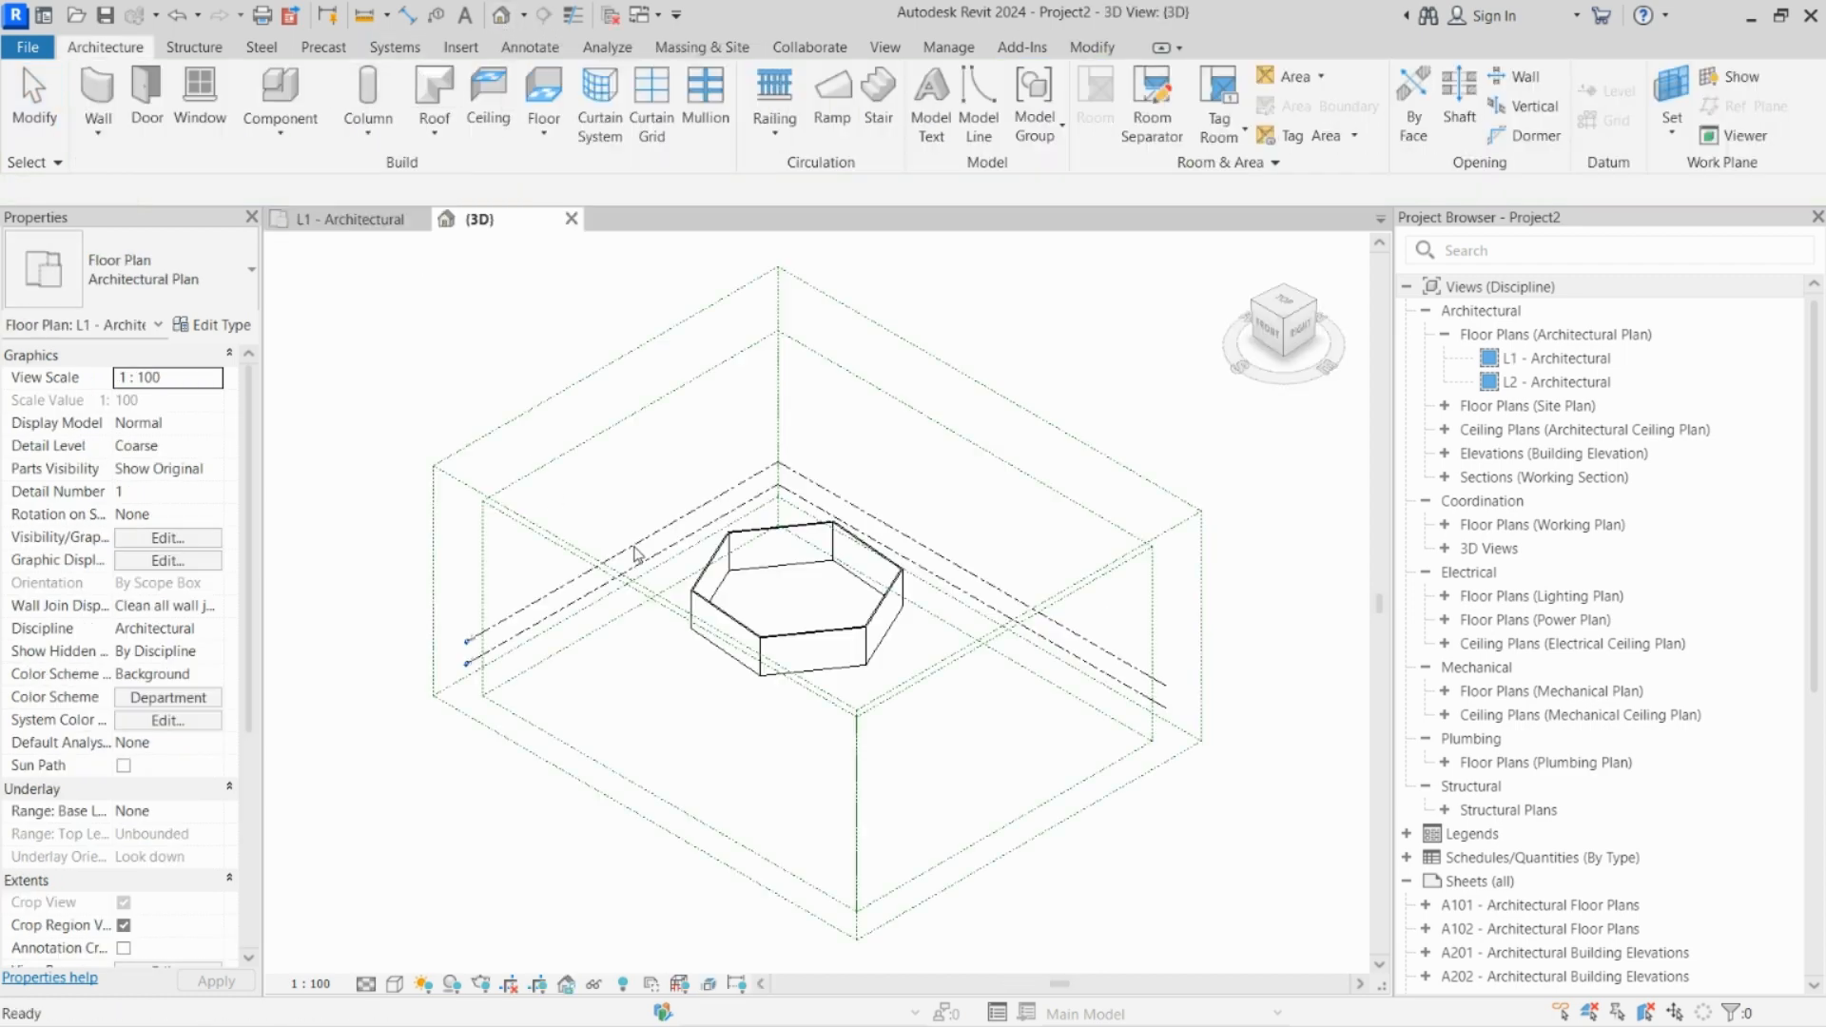
pyautogui.scroll(3, 666, 557)
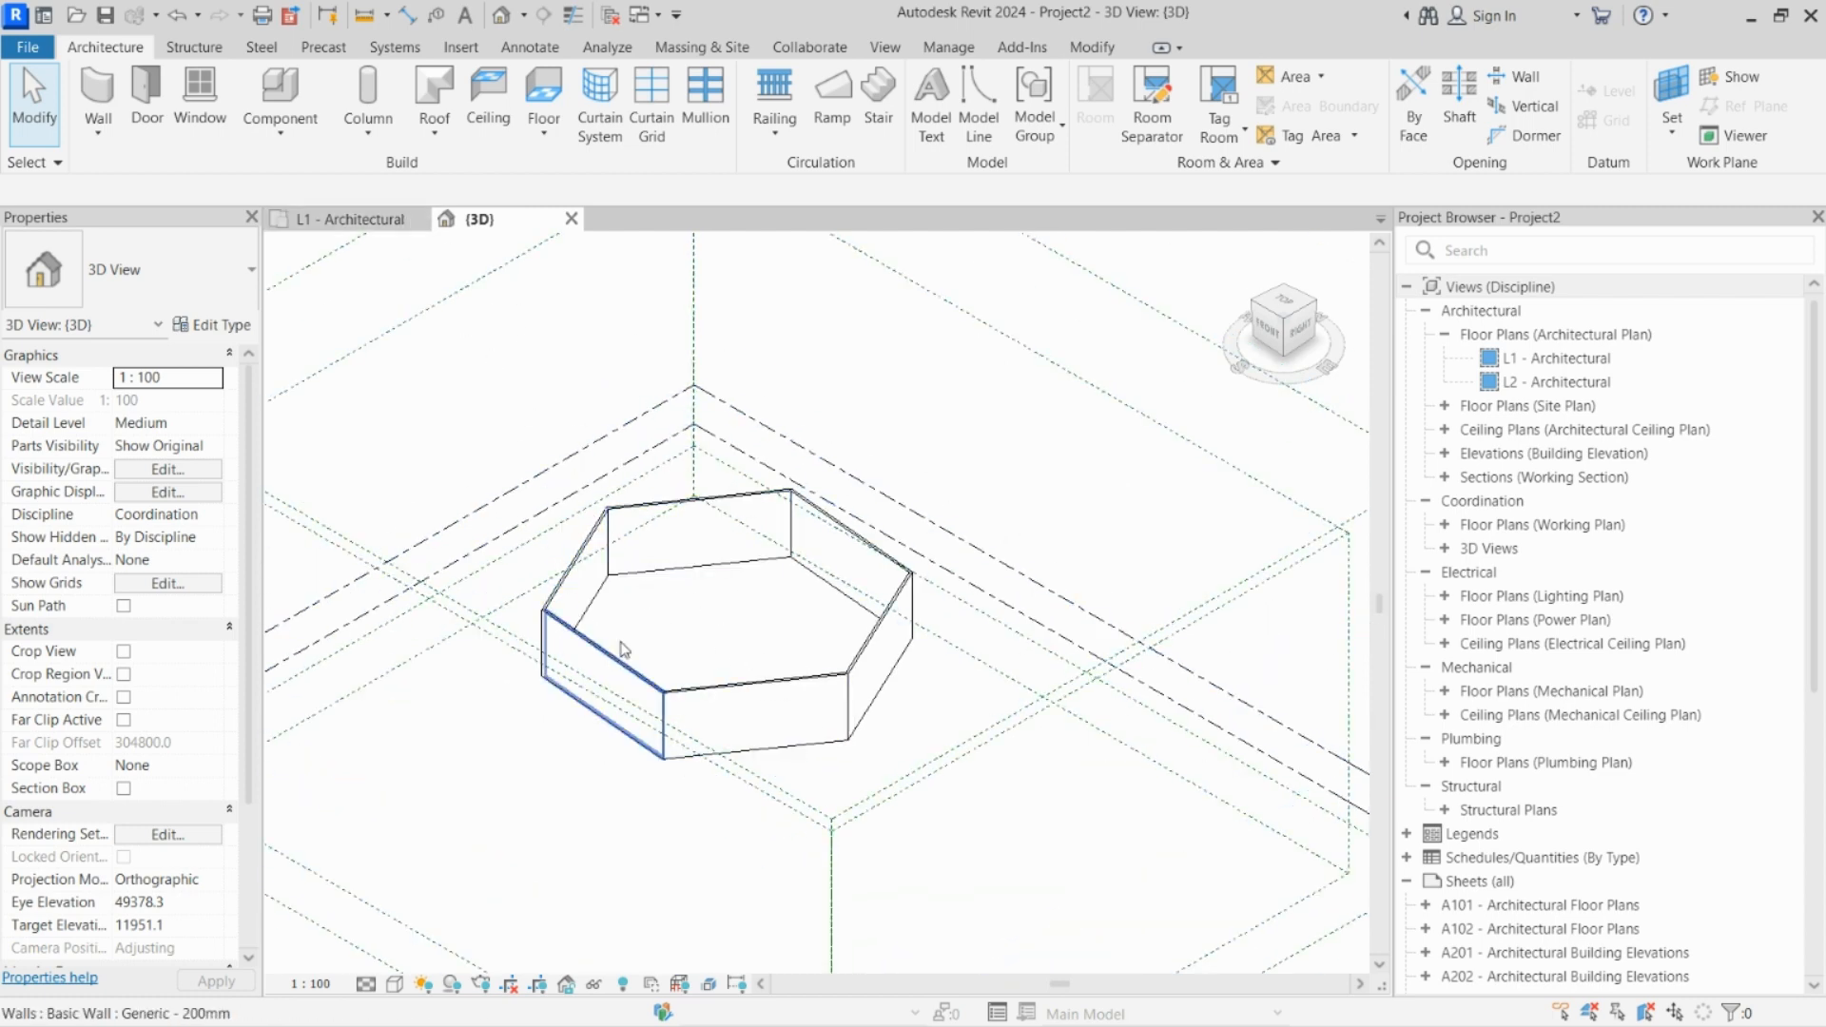
pyautogui.scroll(-3, 656, 702)
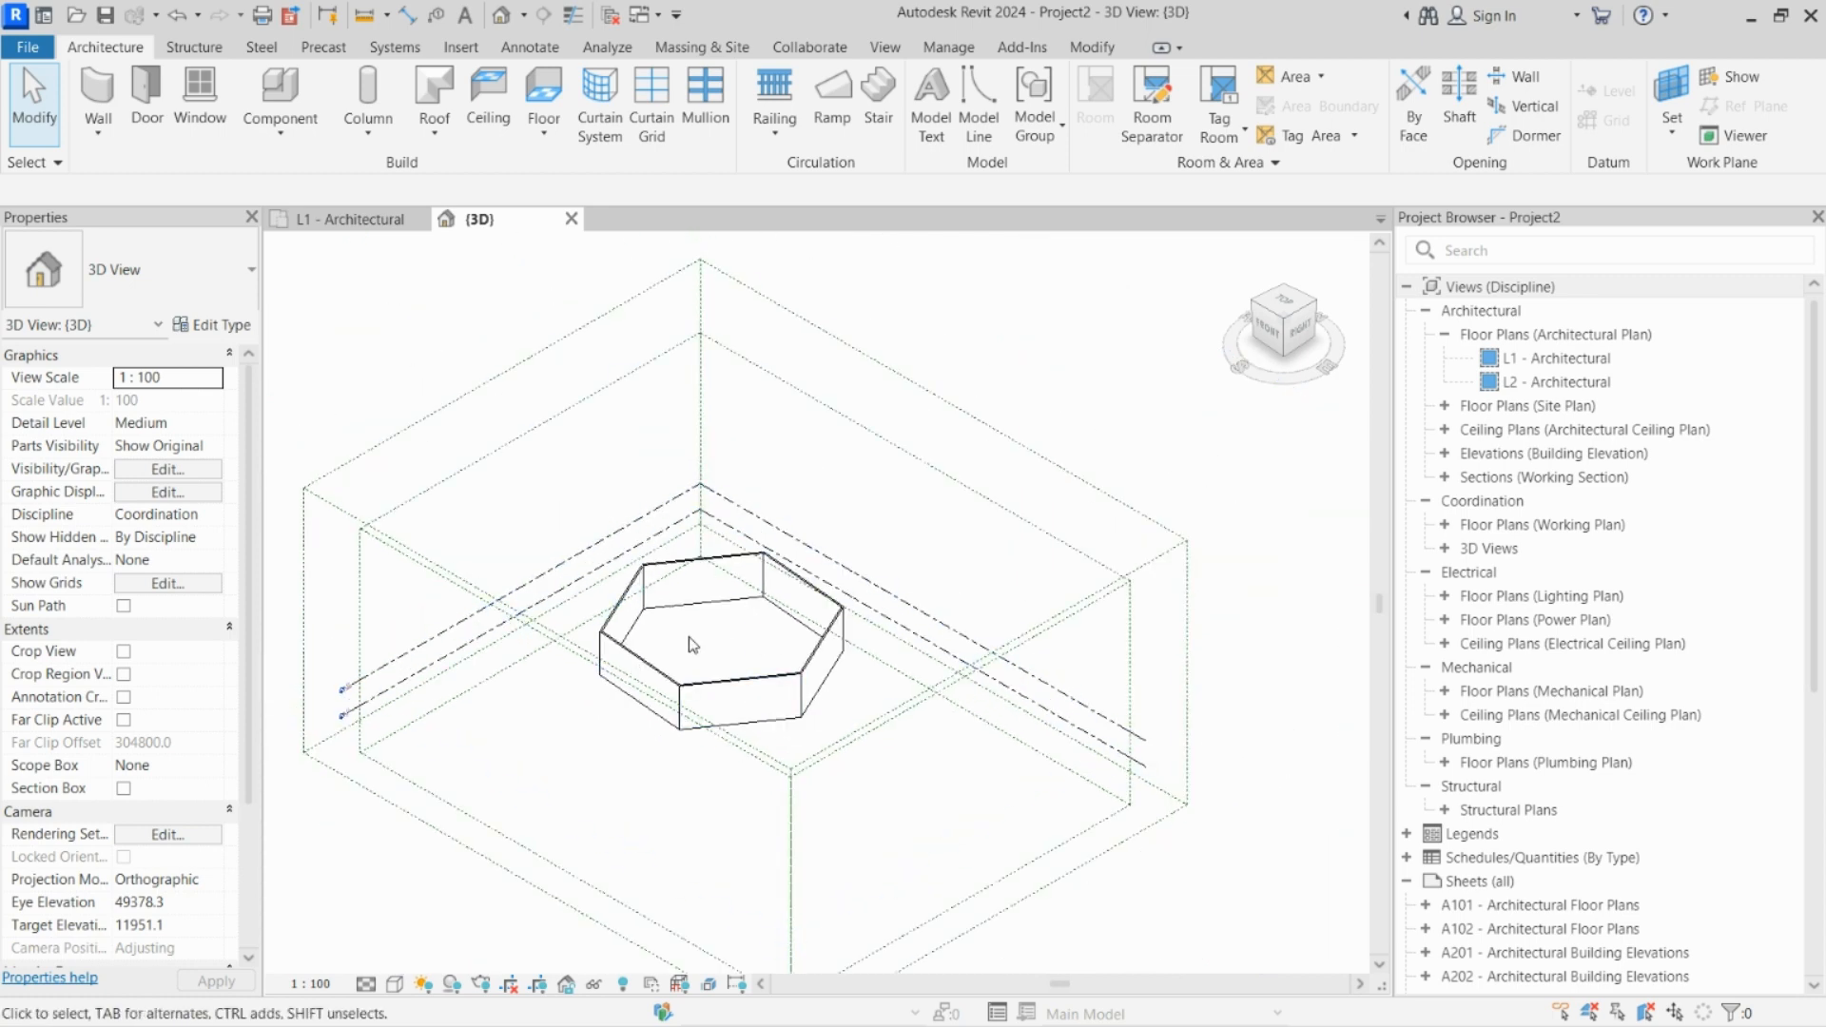
pyautogui.scroll(1, 775, 634)
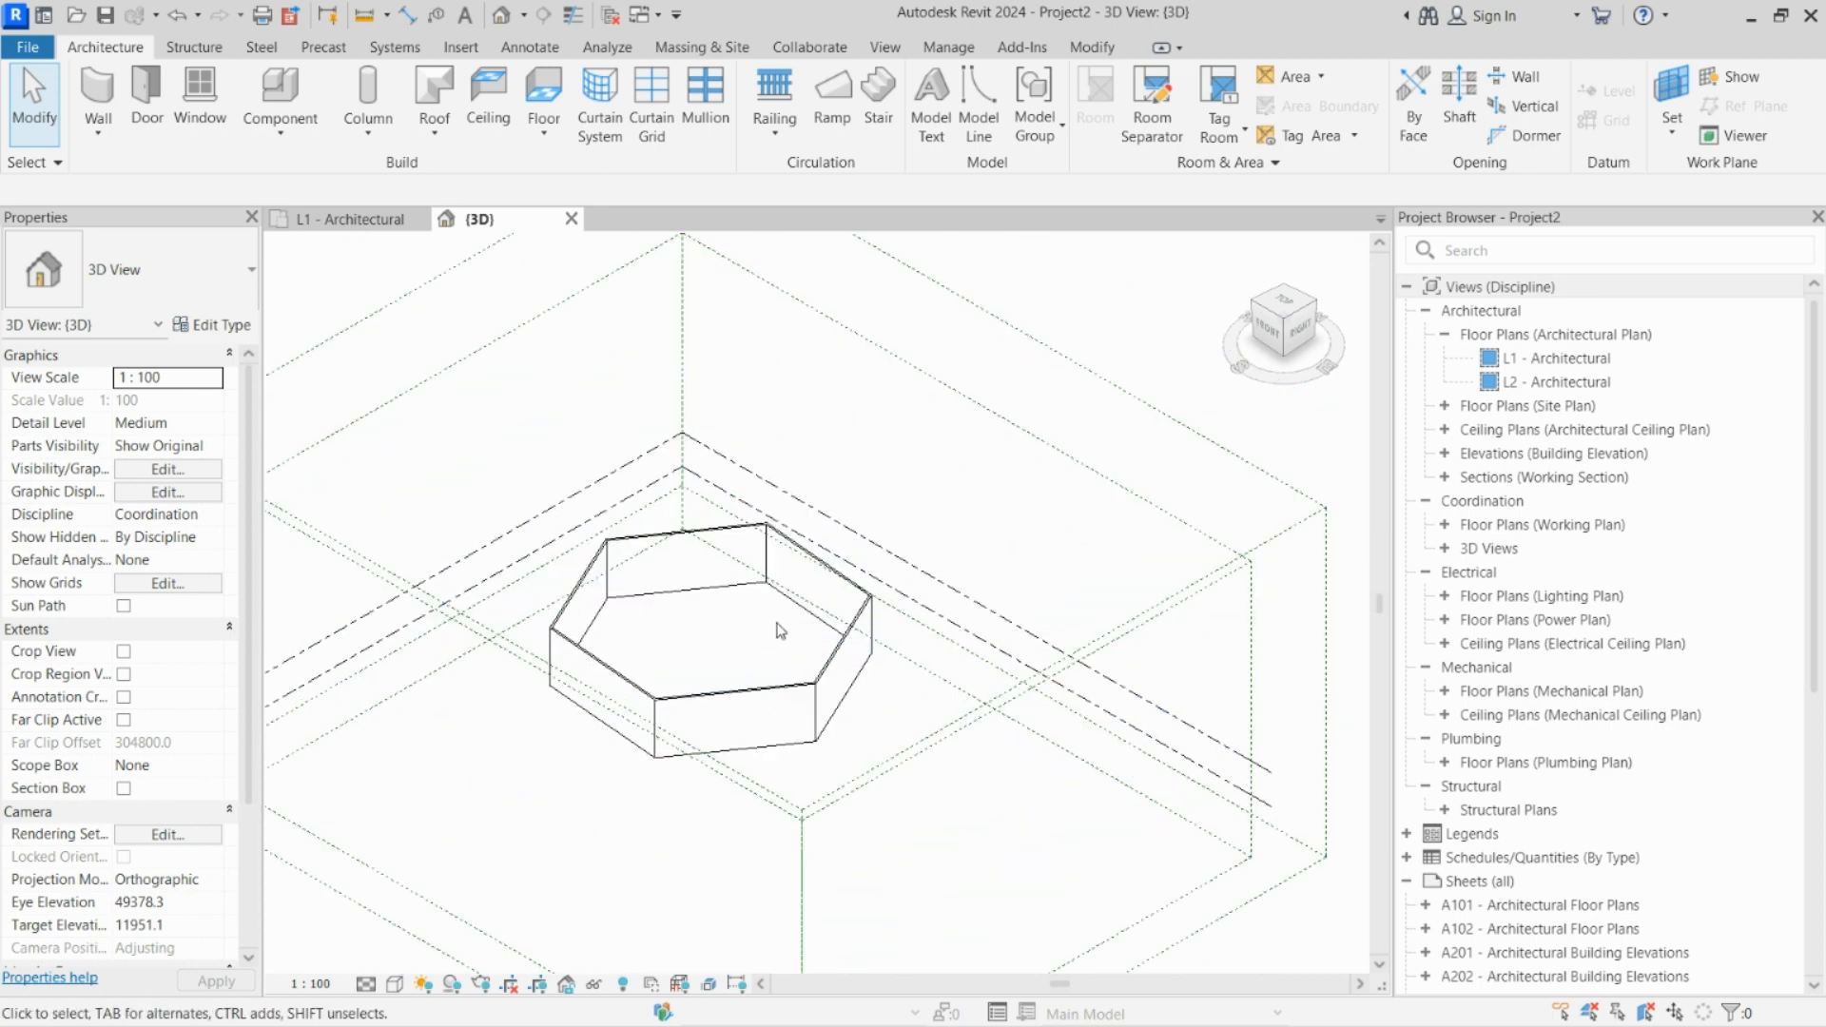
pyautogui.scroll(-2, 794, 643)
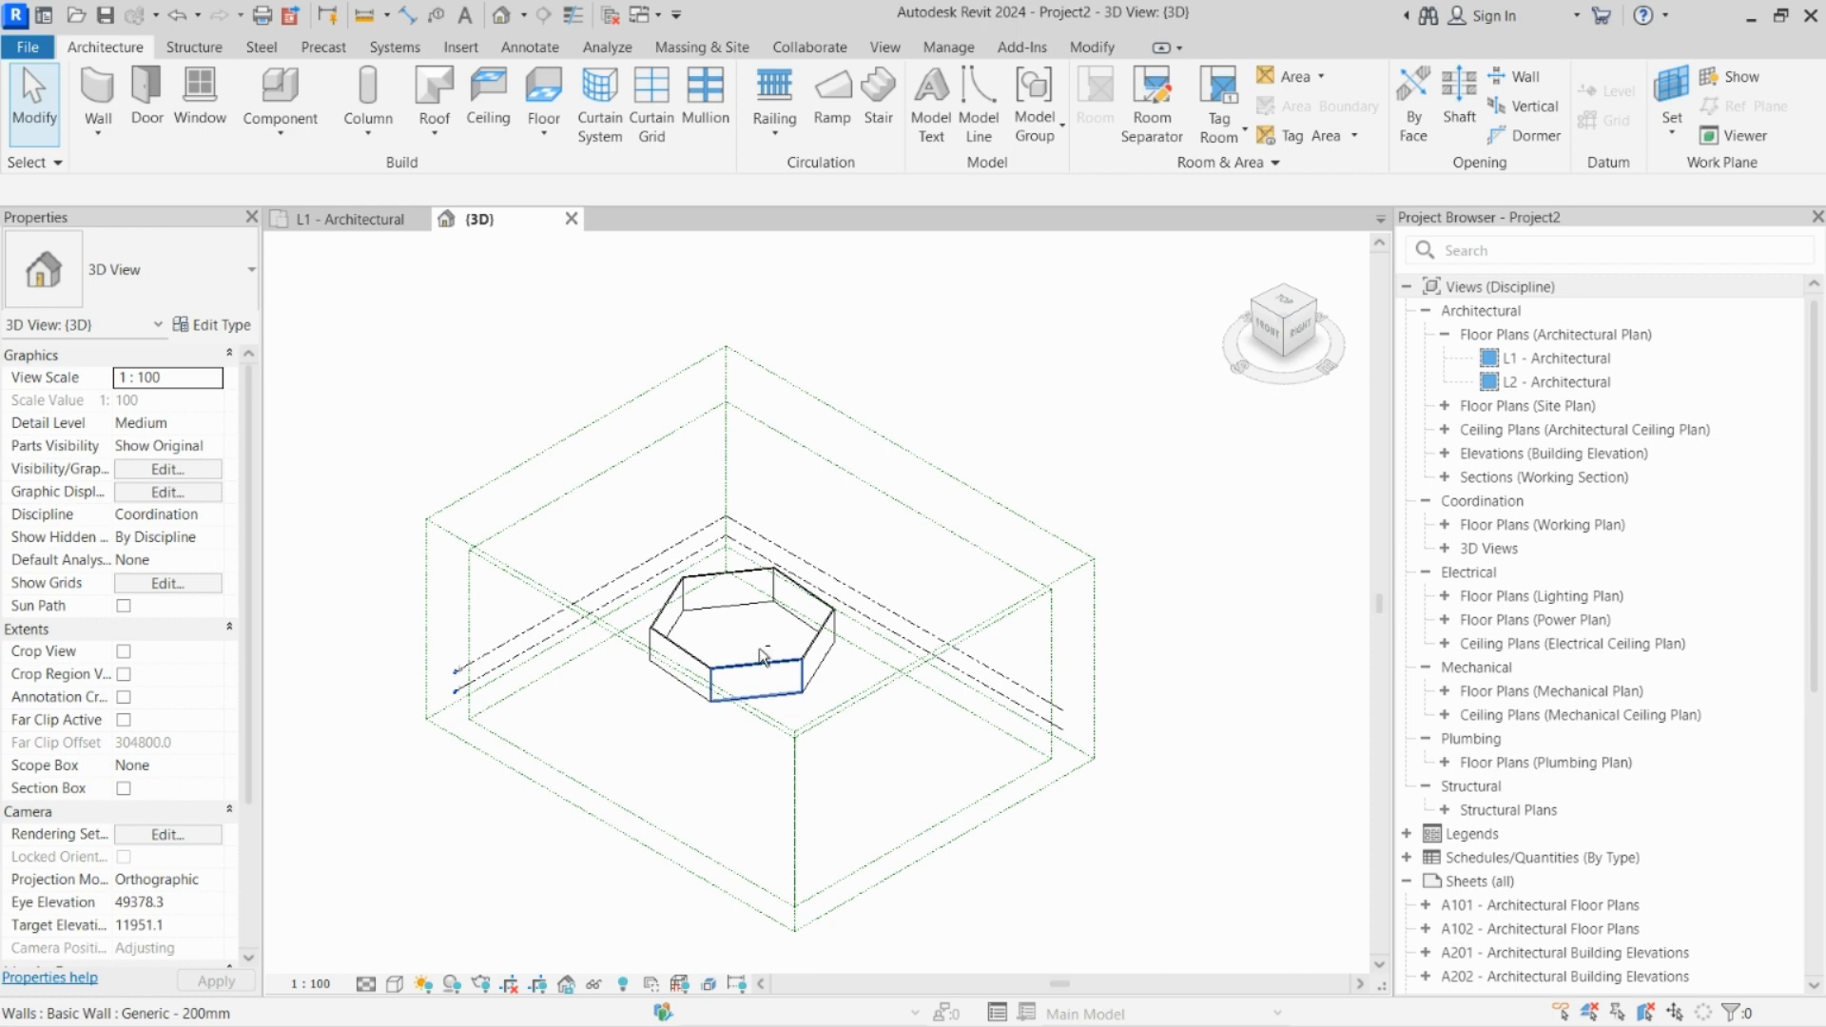
pyautogui.keyDown('shift'); pyautogui.moveTo(764, 654); pyautogui.dragTo(789, 677, button='middle'); pyautogui.keyUp('shift')
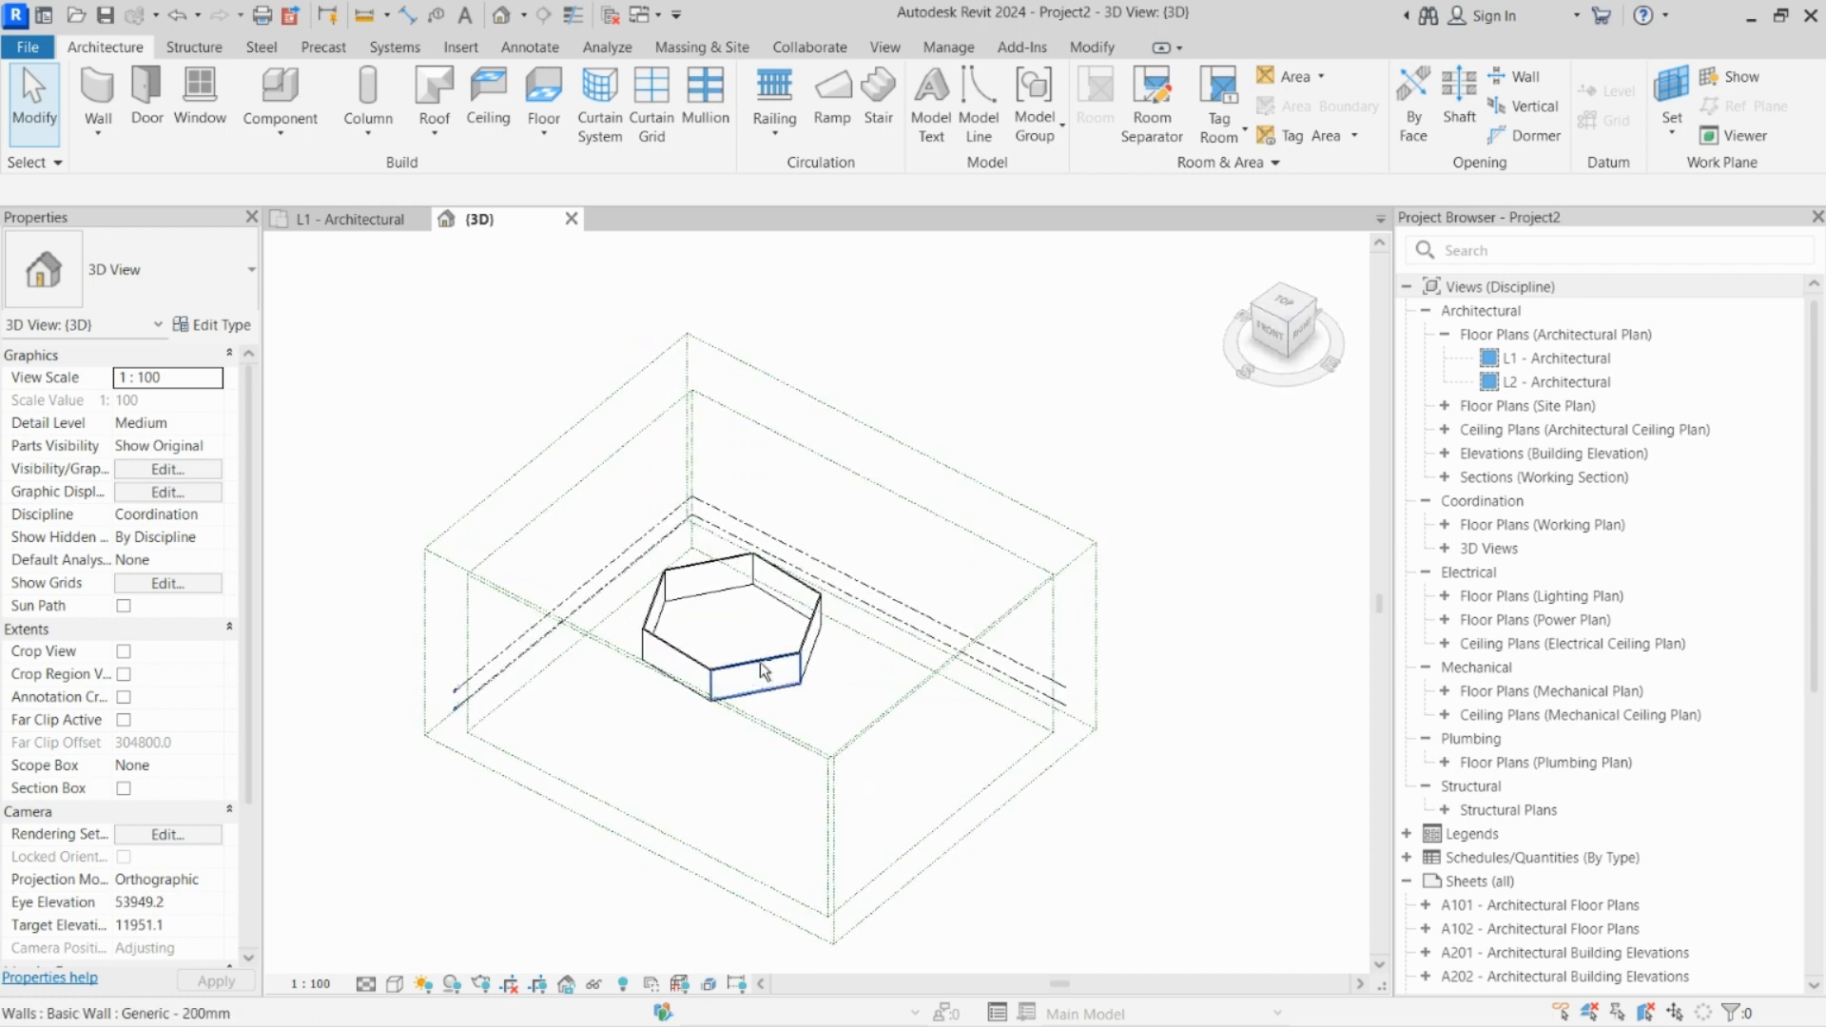
pyautogui.keyDown('shift'); pyautogui.moveTo(687, 710); pyautogui.dragTo(761, 670, button='middle'); pyautogui.keyUp('shift')
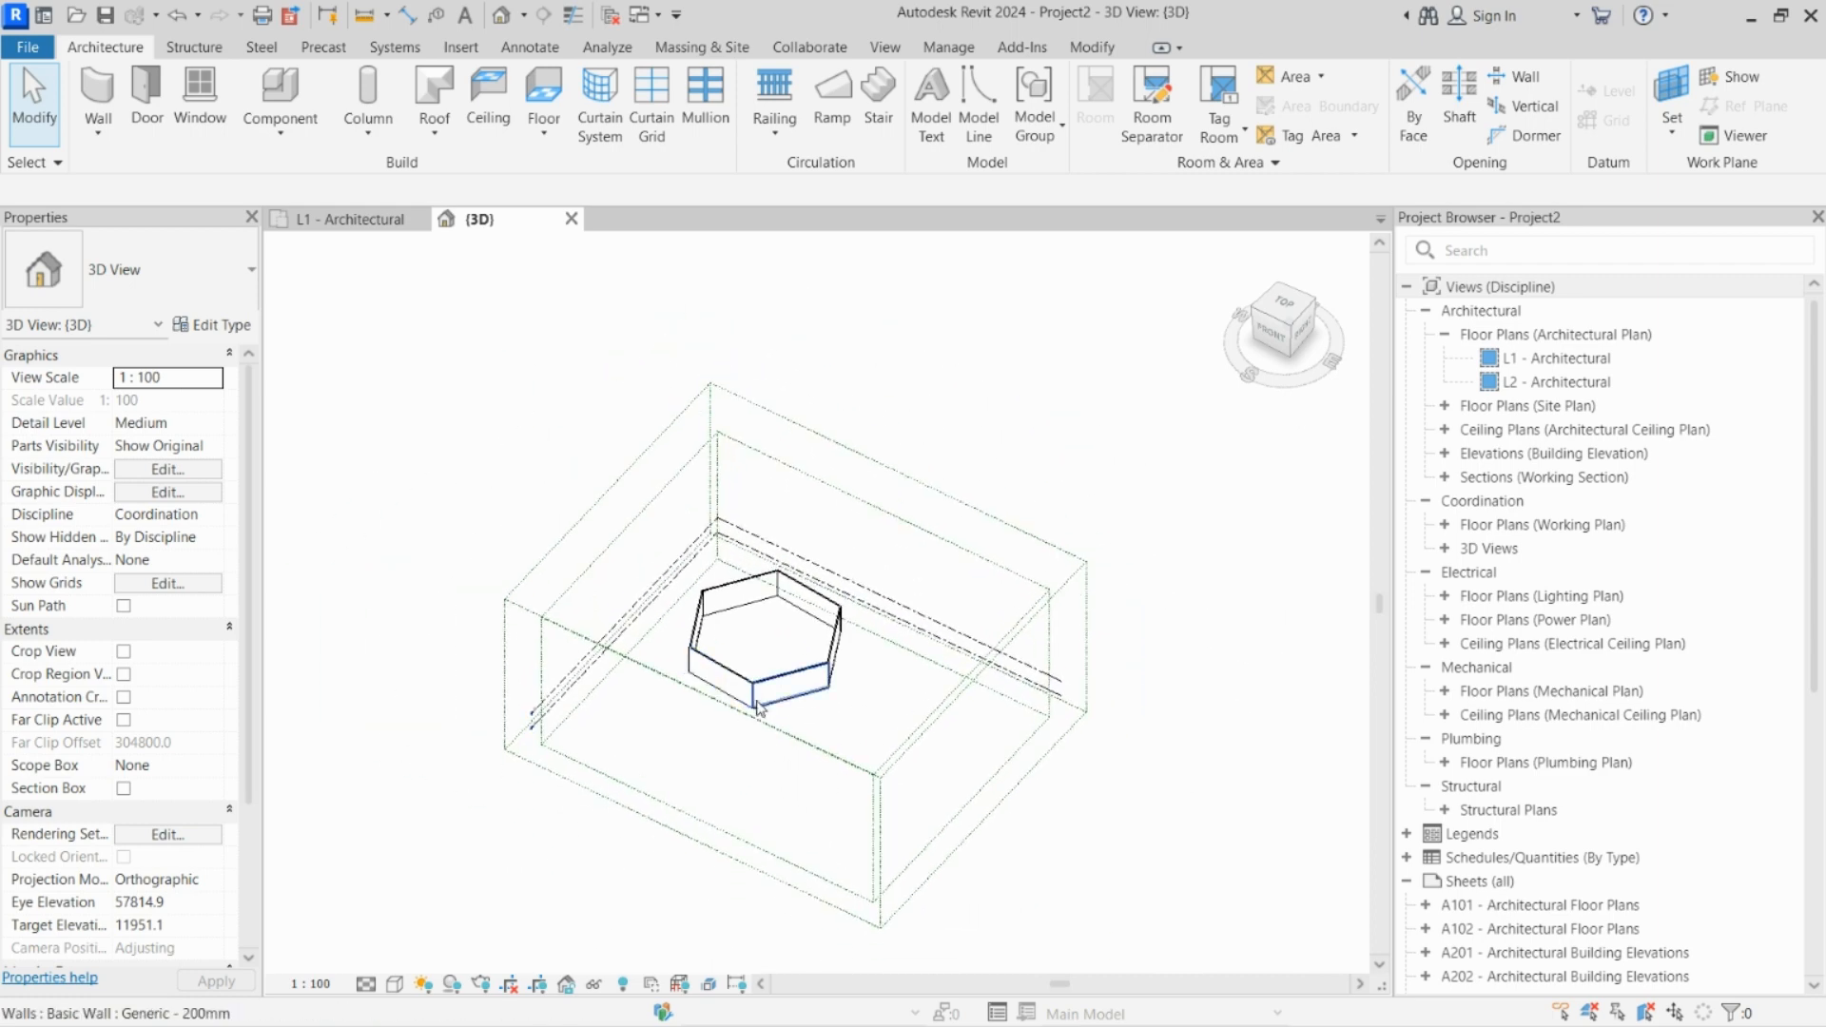
# Step: Examine the hexagonal walls and their surroundings in the 3D view at different magnifications and positions
pyautogui.scroll(2, 780, 692)
pyautogui.scroll(-2, 780, 691)
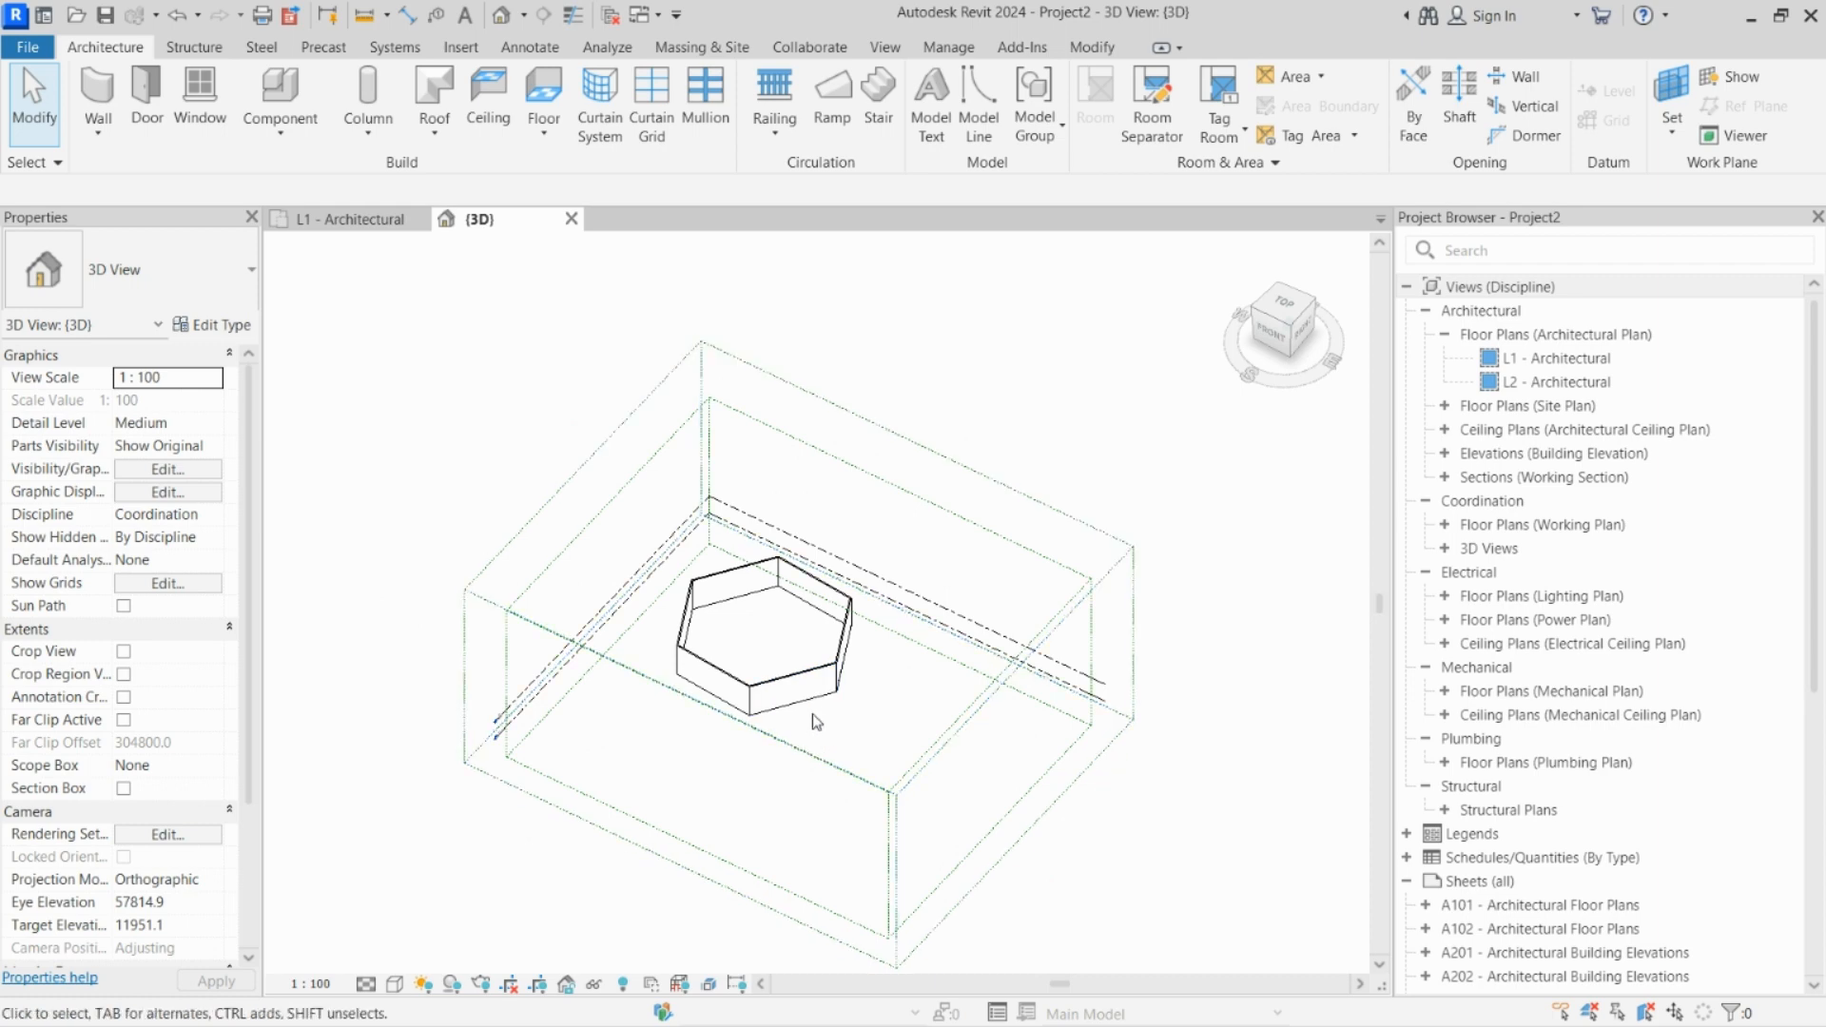
pyautogui.moveTo(812, 713); pyautogui.dragTo(842, 681, button='middle')
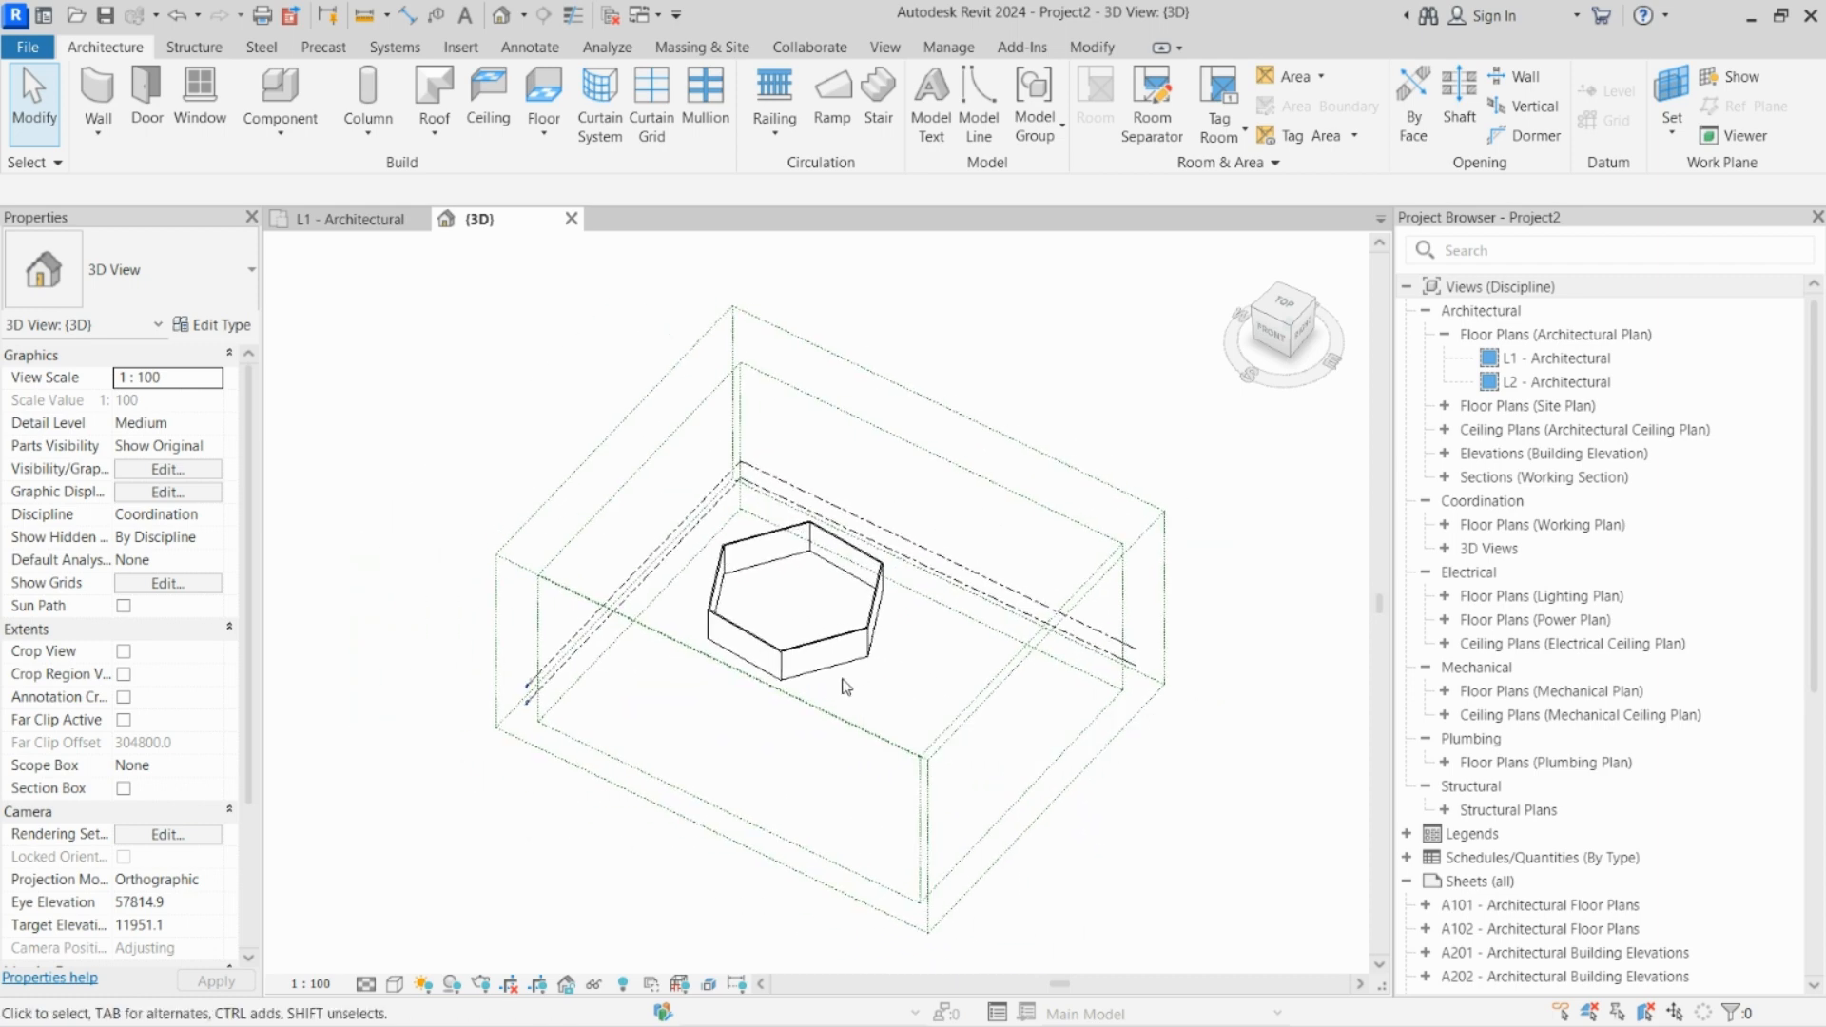
pyautogui.scroll(3, 802, 646)
pyautogui.scroll(-3, 806, 625)
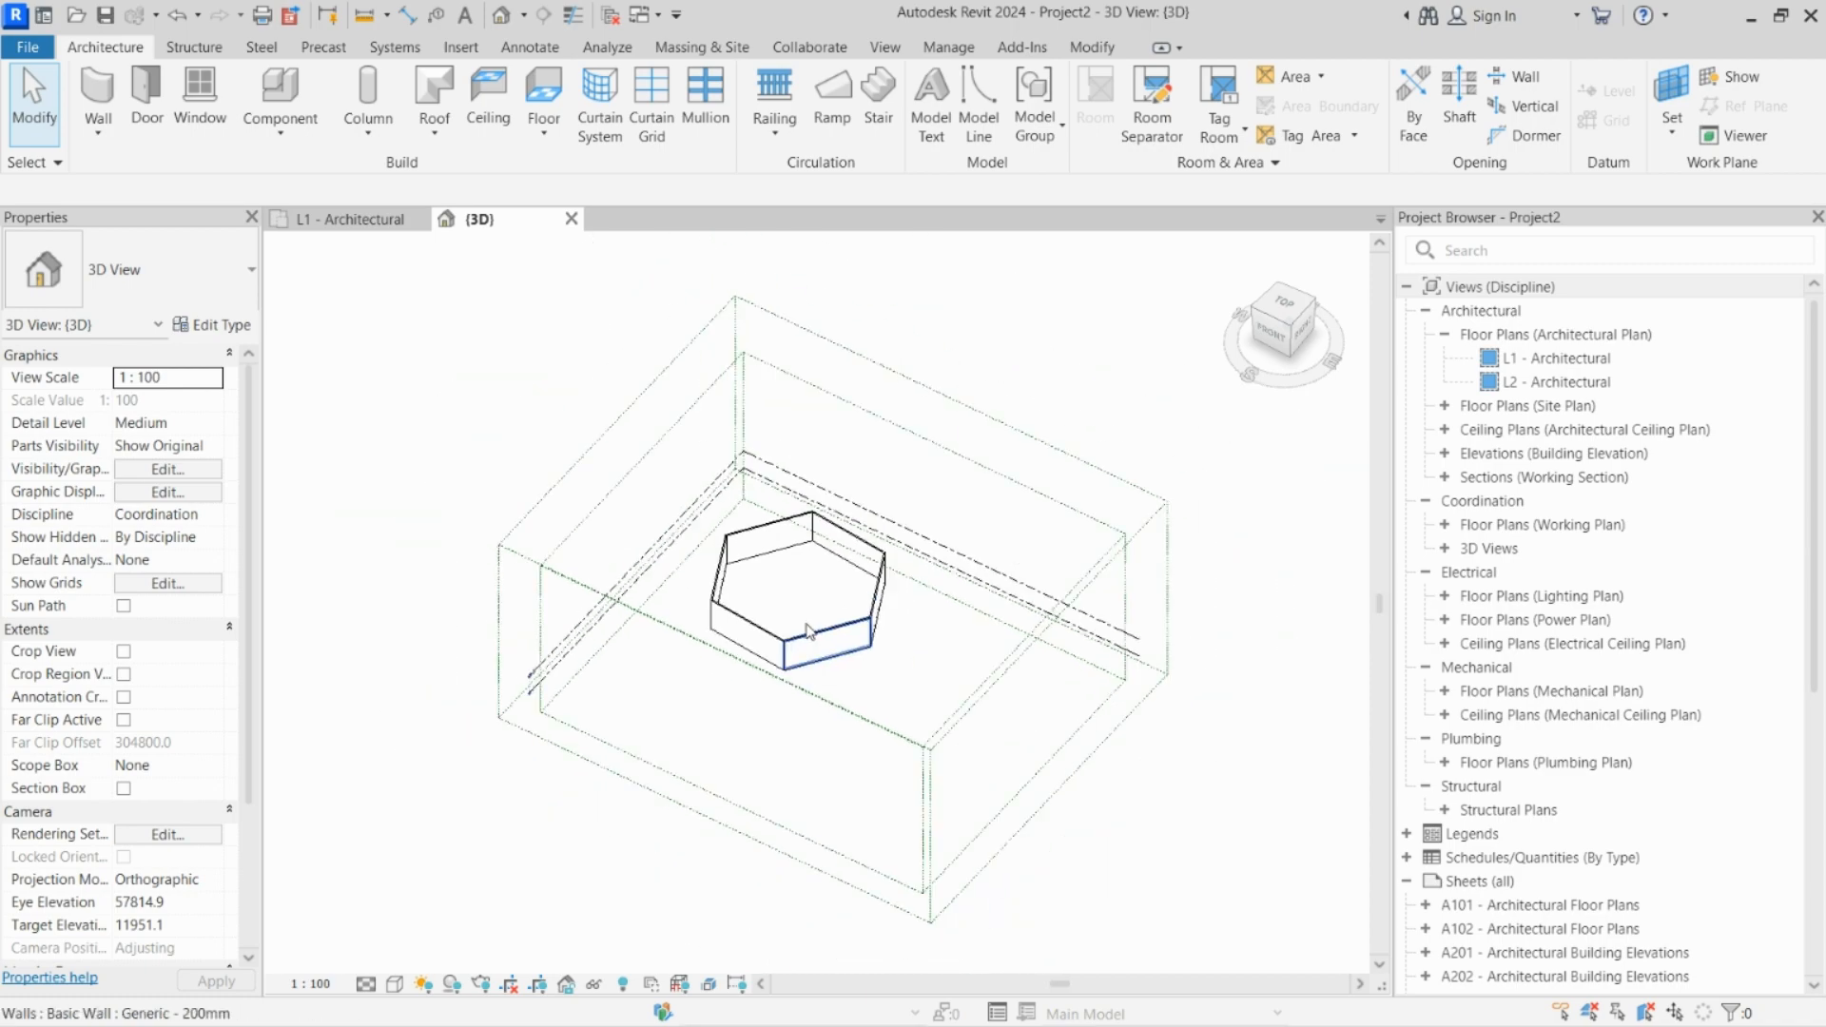
pyautogui.scroll(3, 807, 630)
pyautogui.scroll(-2, 814, 588)
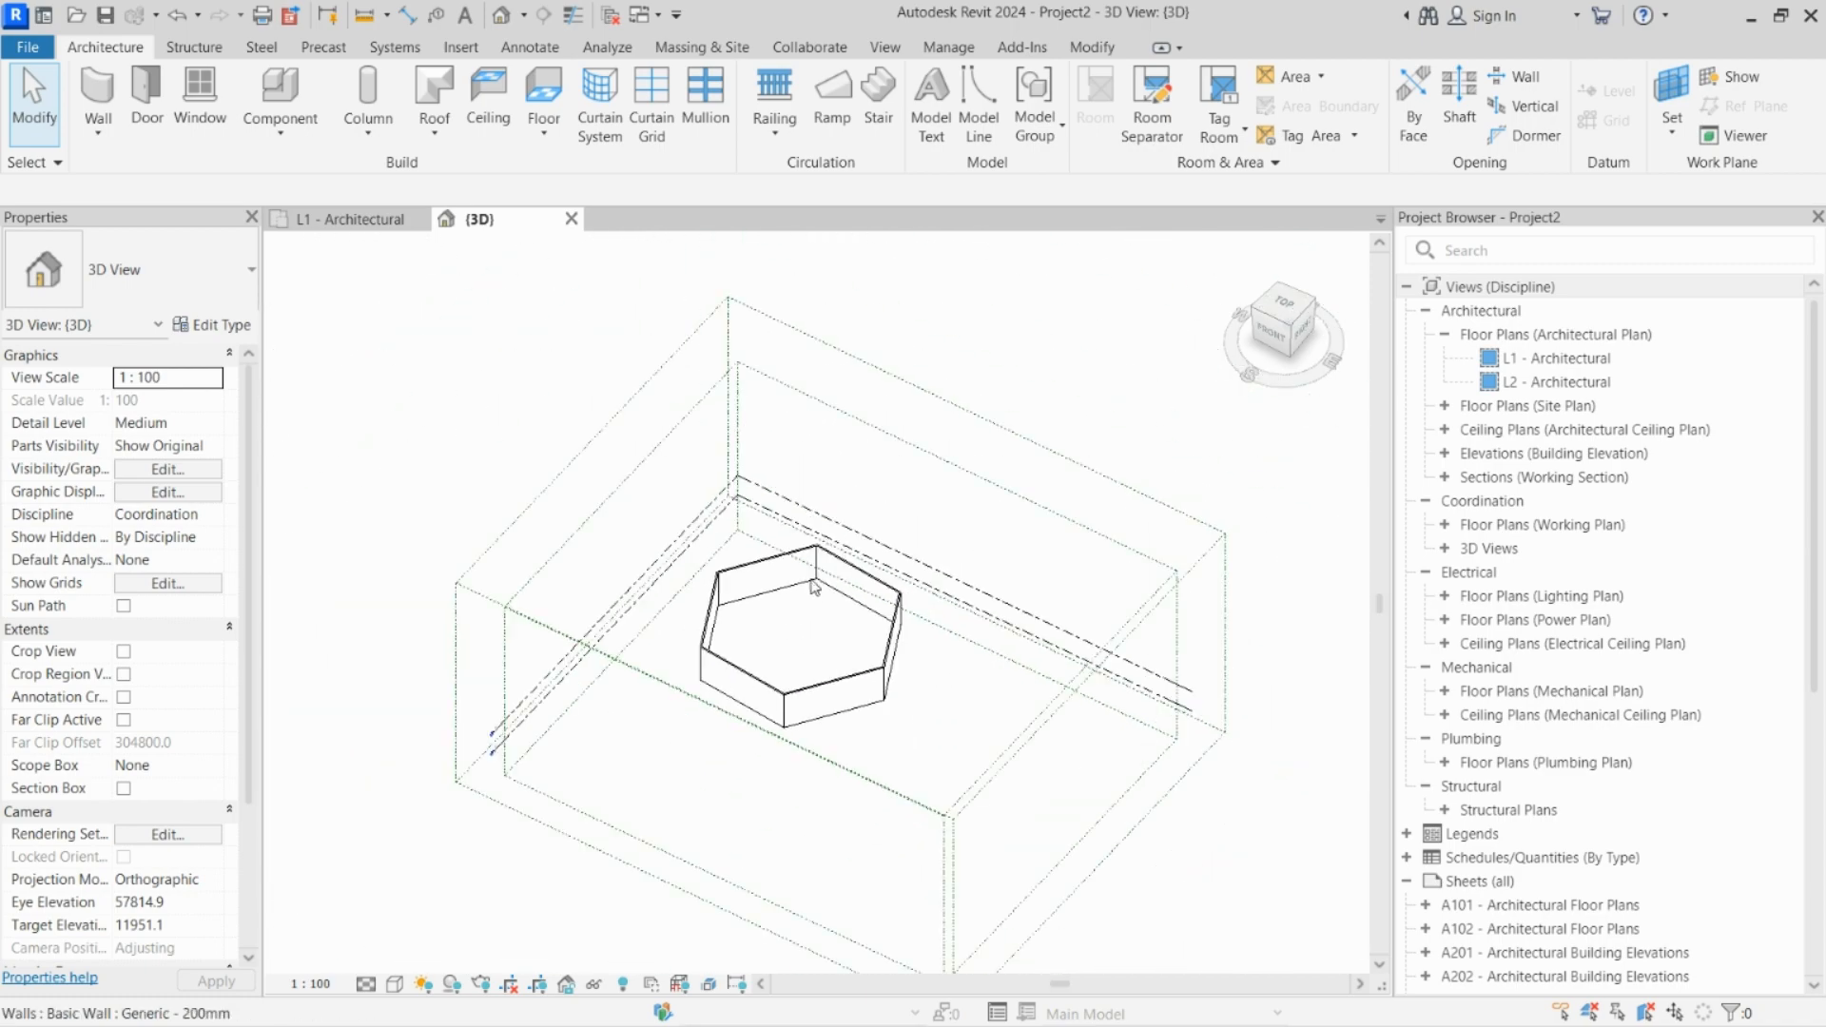
pyautogui.scroll(3, 814, 587)
pyautogui.scroll(-3, 829, 723)
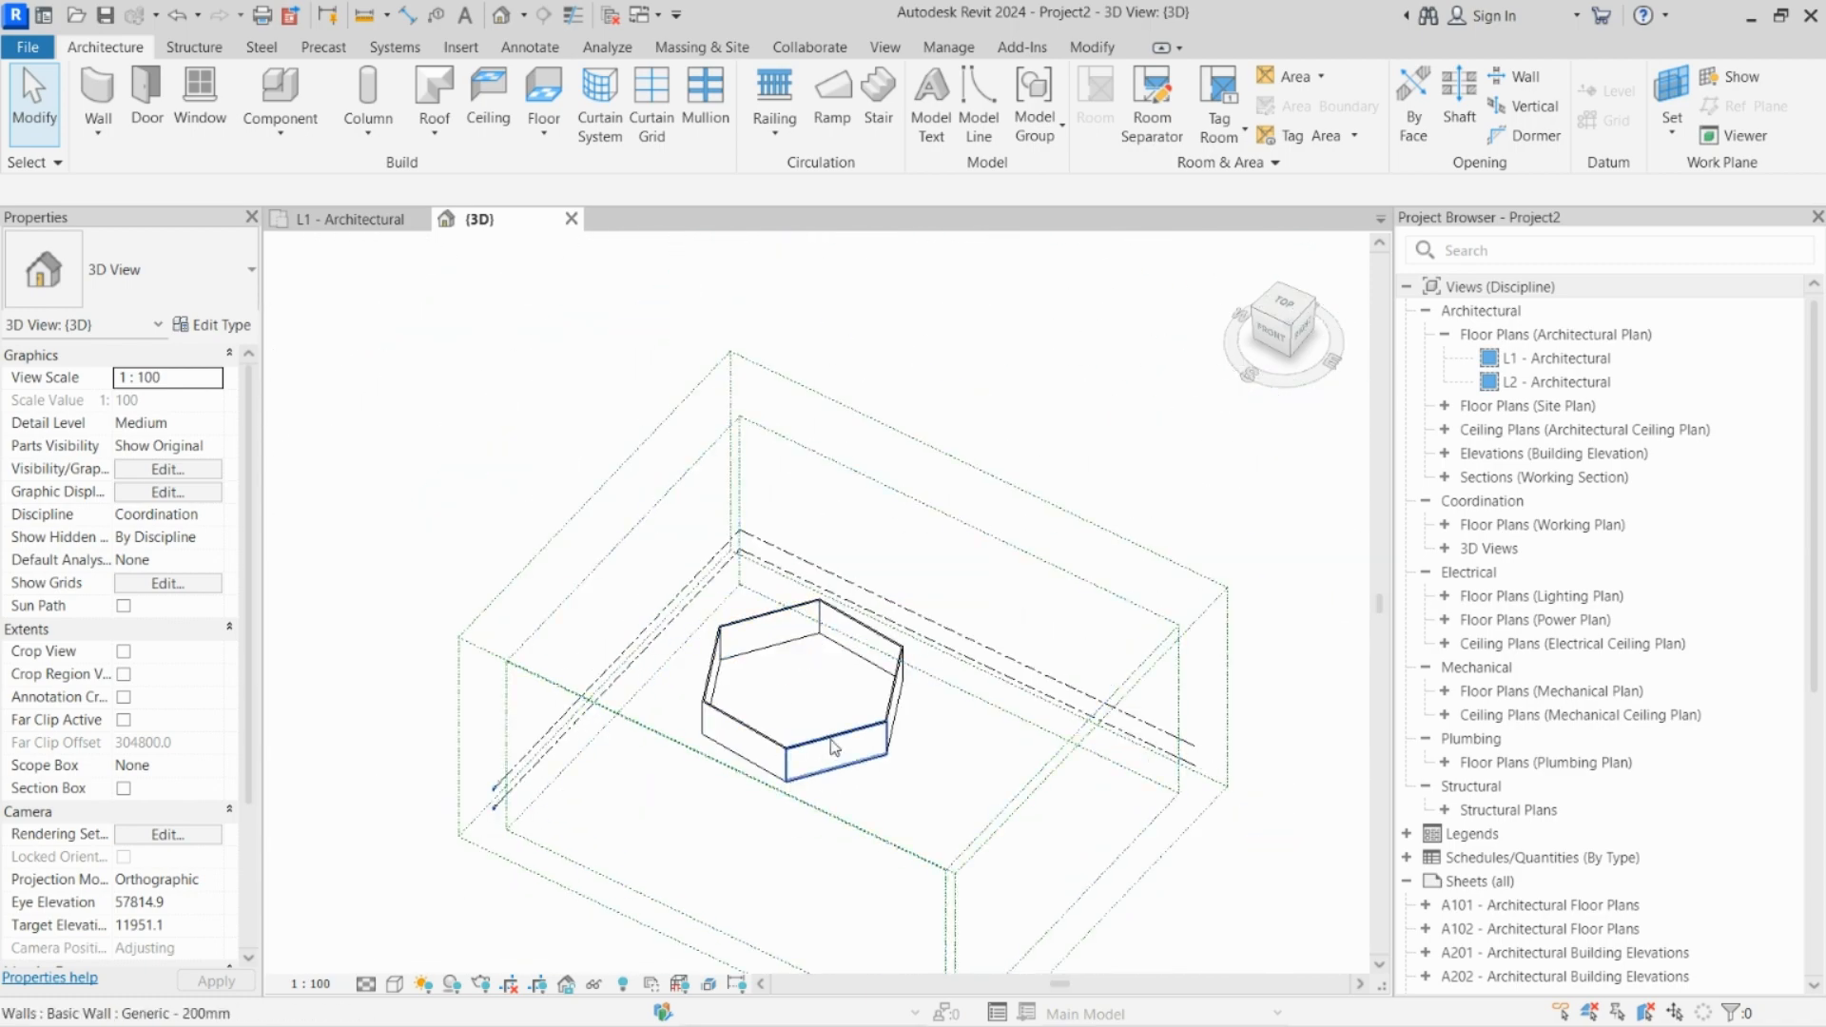
pyautogui.moveTo(834, 747); pyautogui.dragTo(755, 644, button='middle')
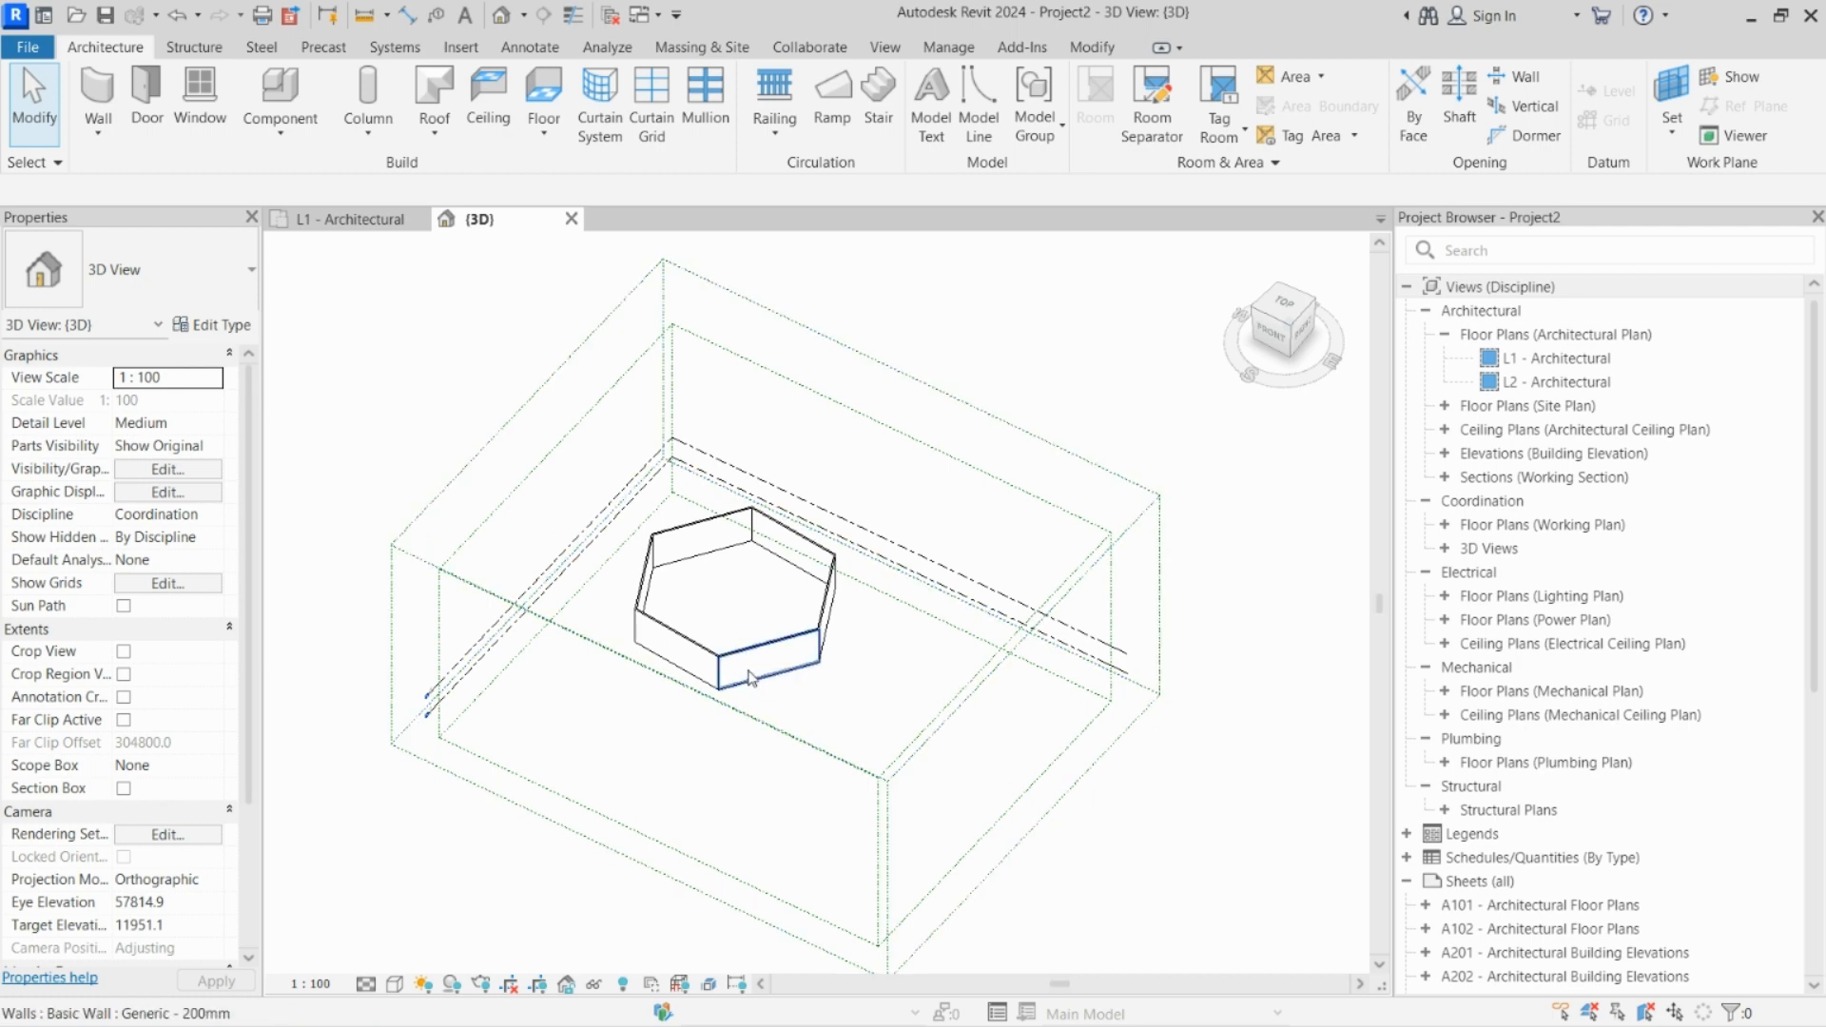
# Step: Place an 850 x 900mm M_Window-Casement-Double window near the left end of the hexagon's front wall
pyautogui.scroll(1, 742, 666)
pyautogui.scroll(2, 742, 666)
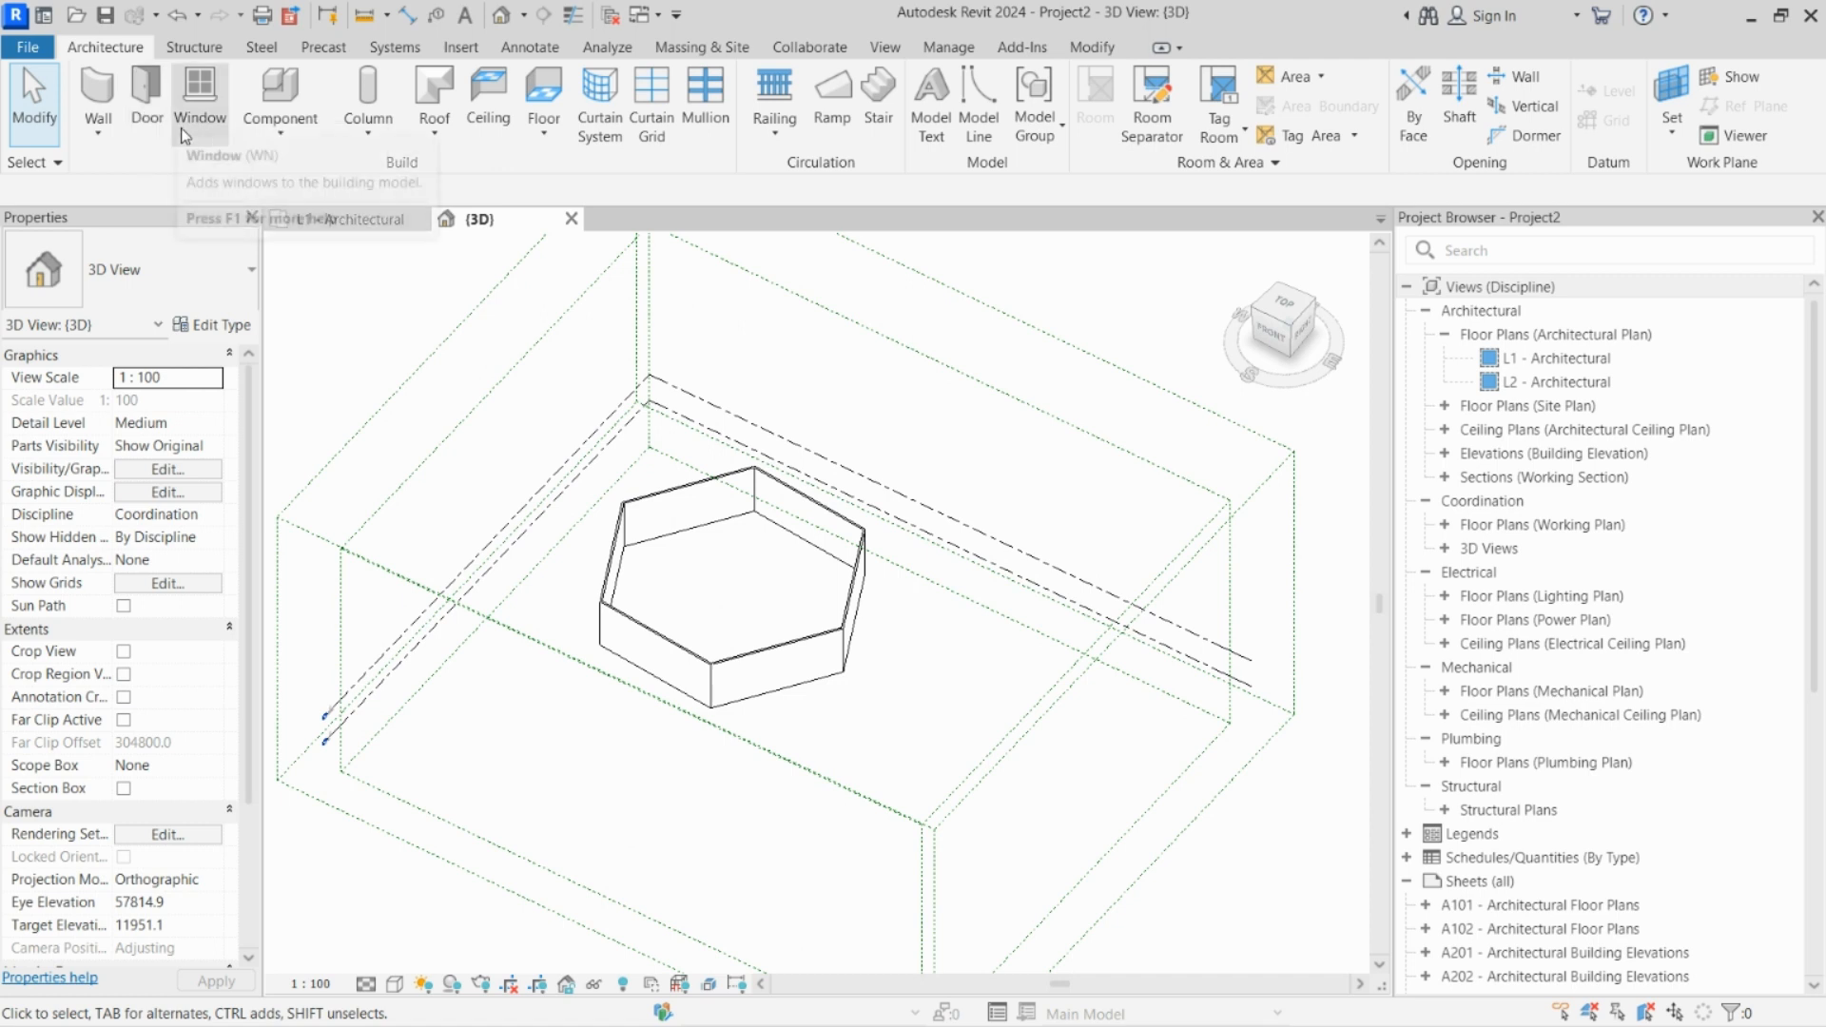
pyautogui.click(205, 105)
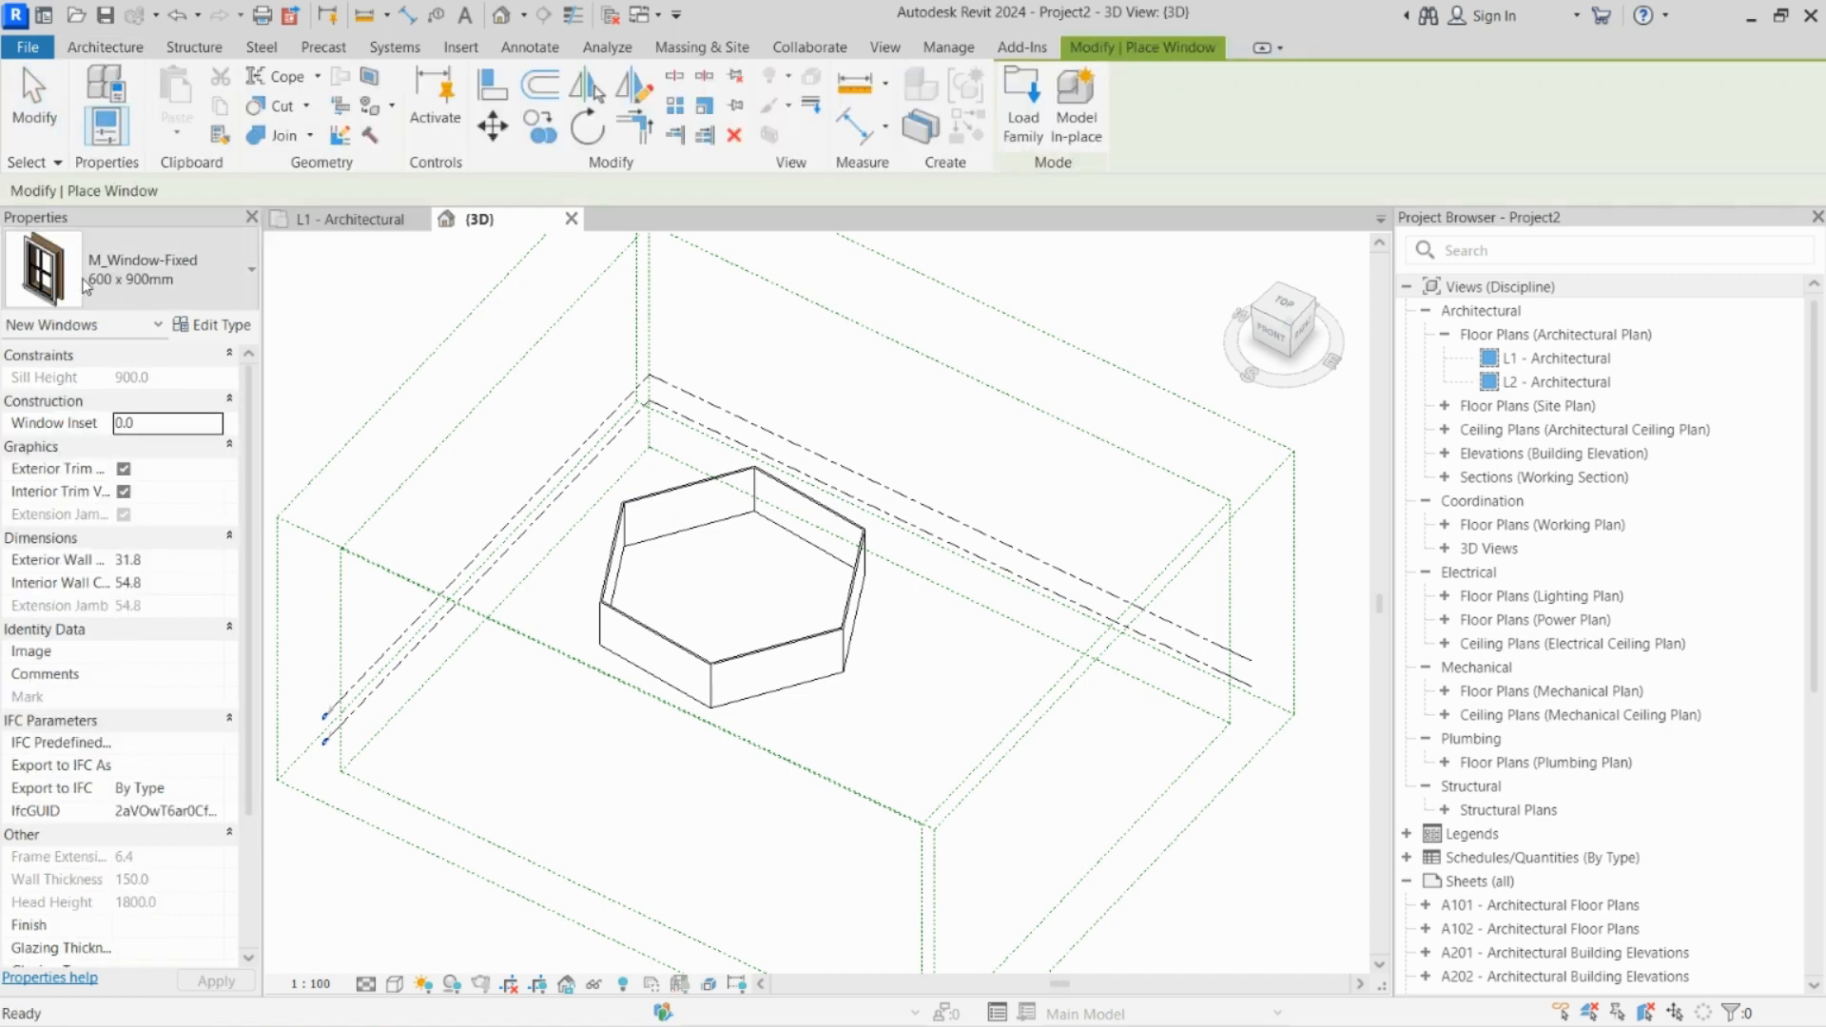
pyautogui.click(95, 281)
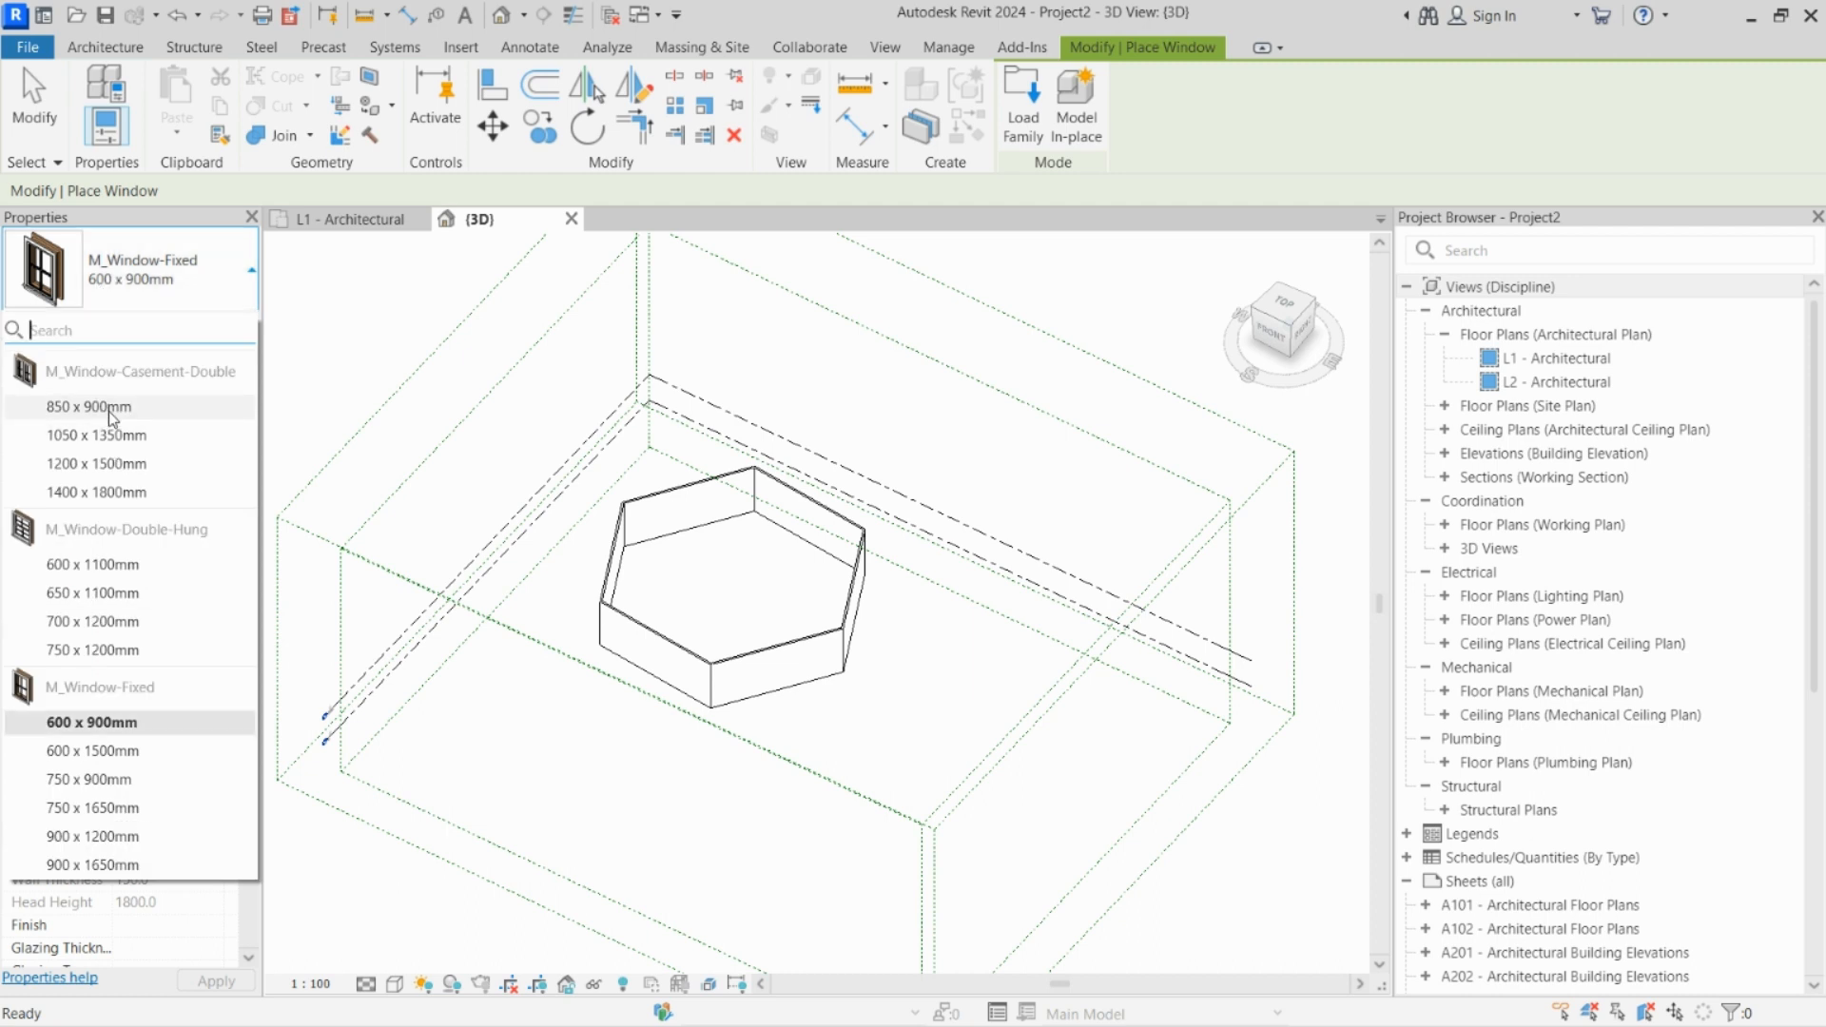
pyautogui.moveTo(129, 414)
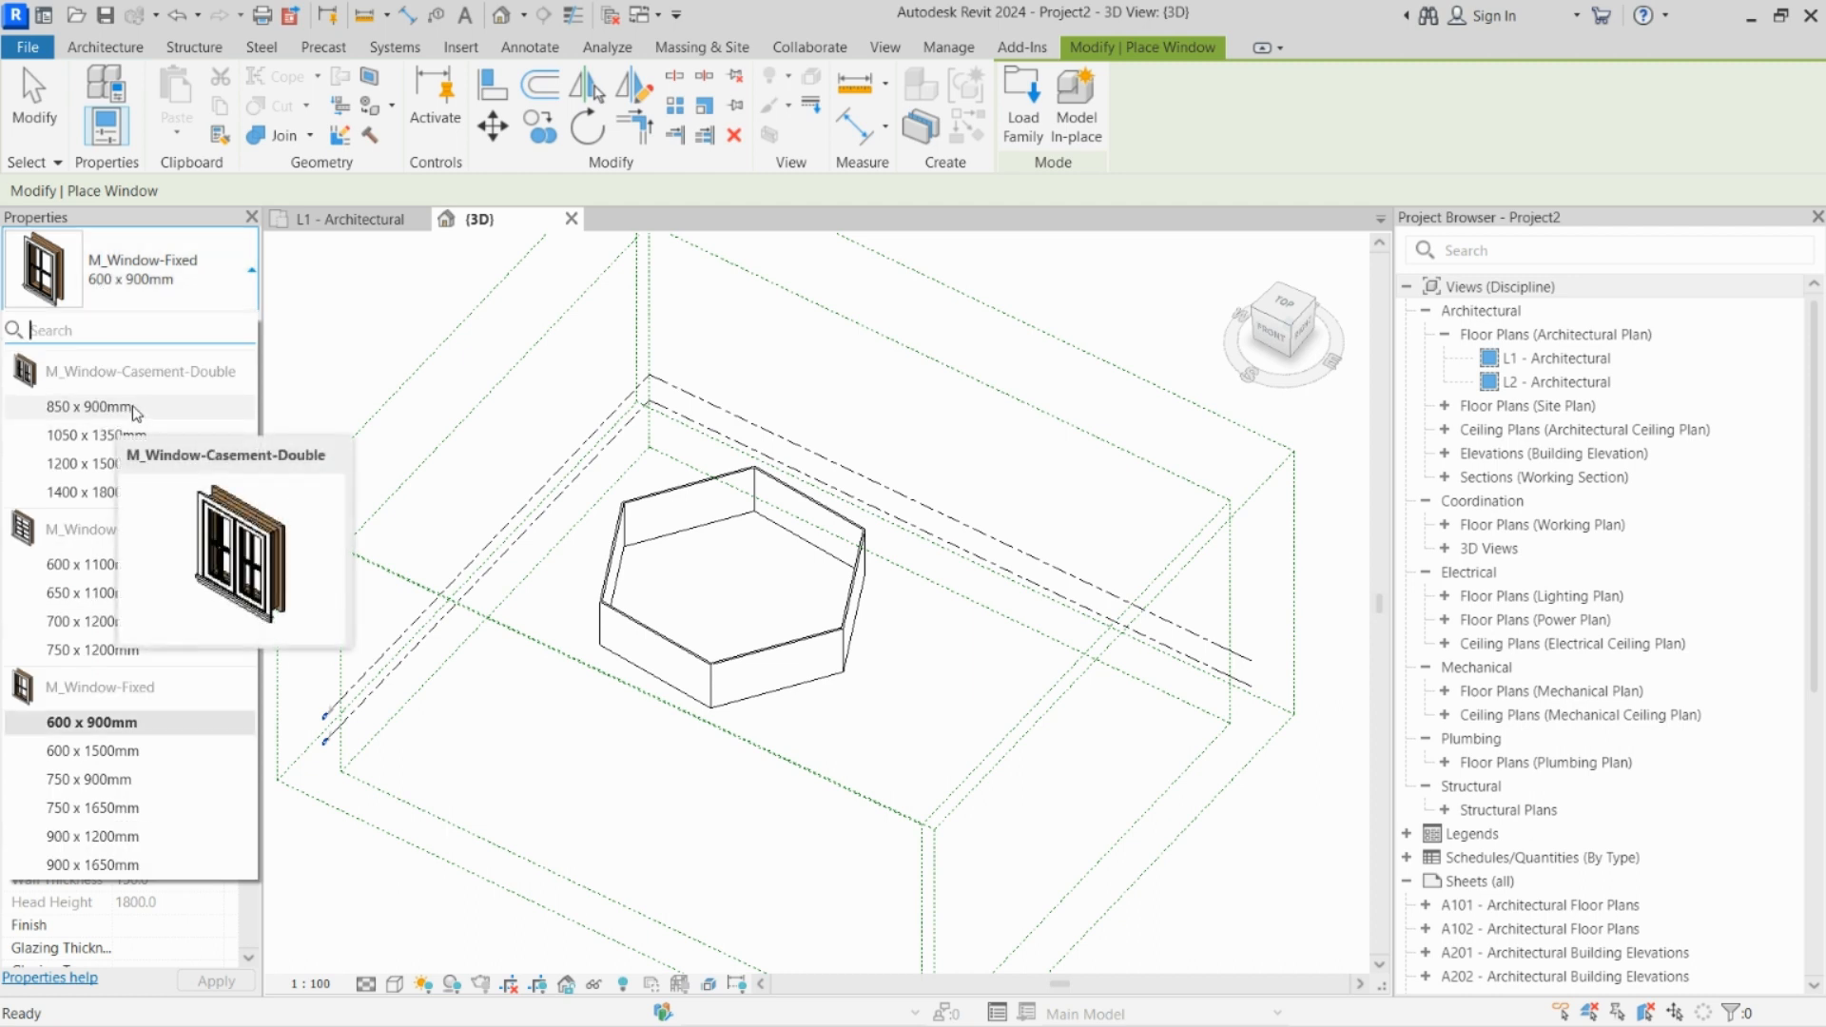
pyautogui.click(136, 409)
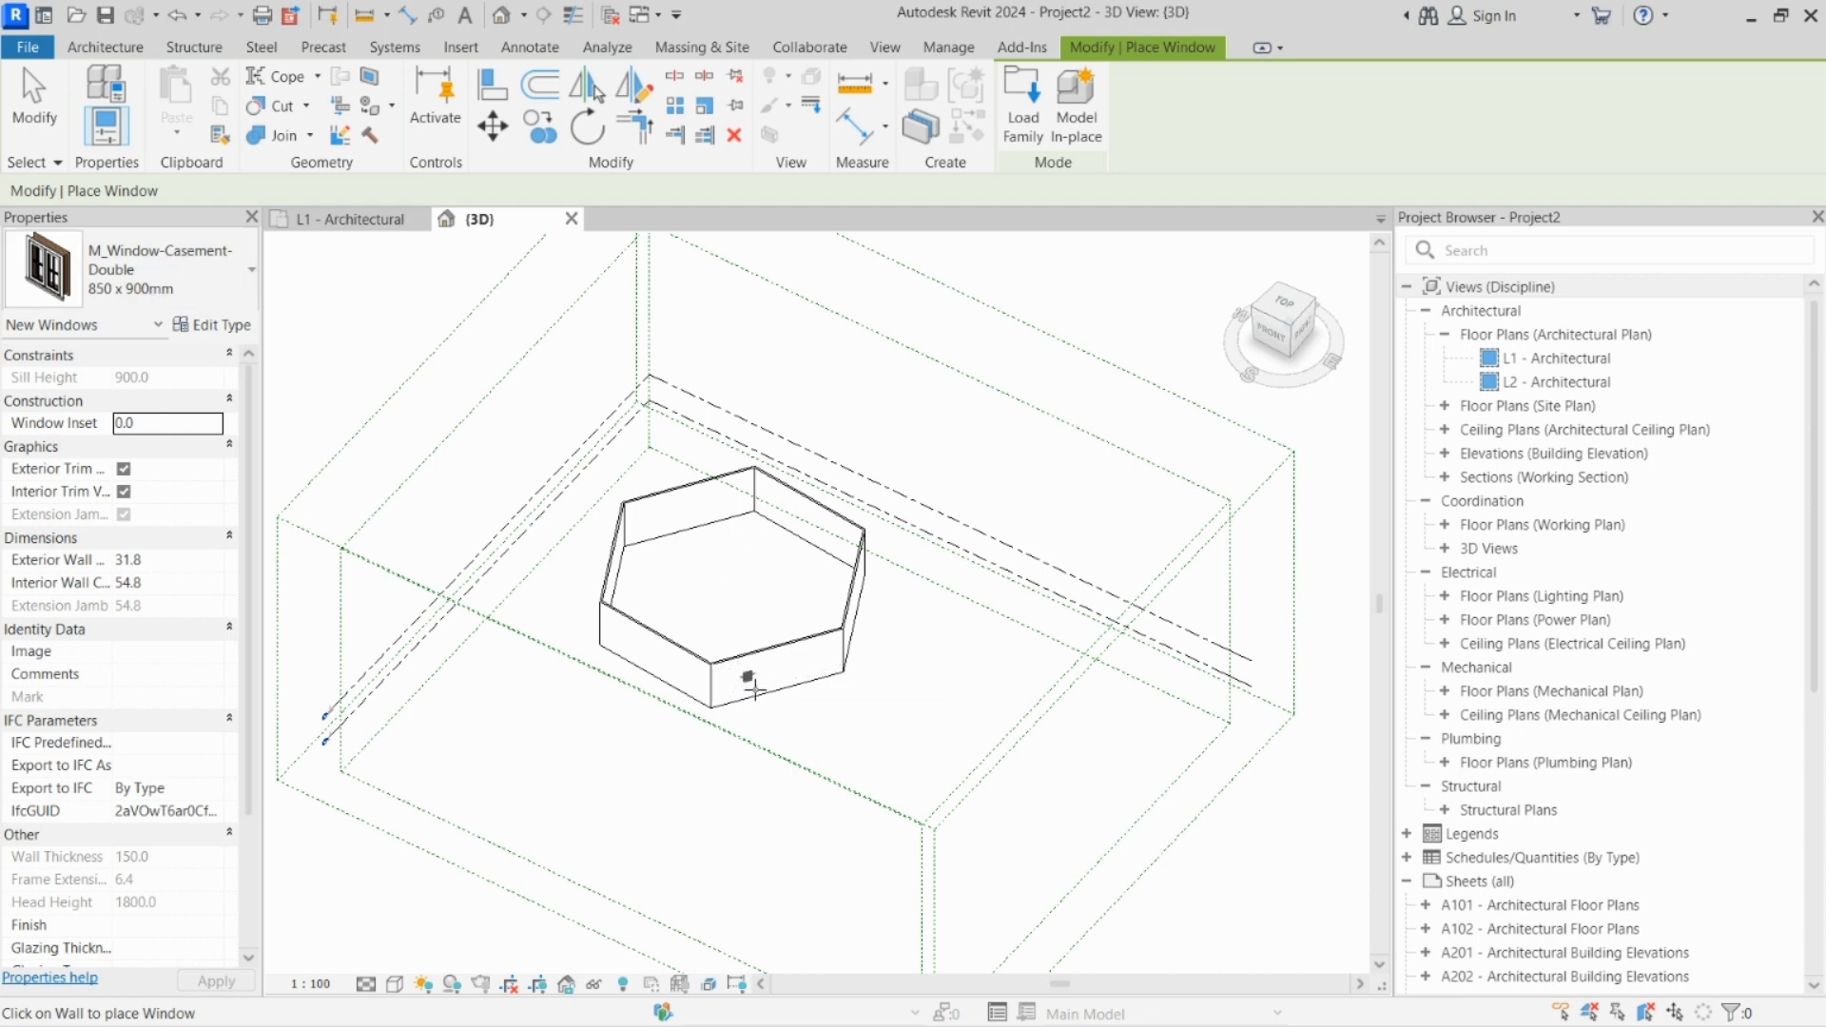
pyautogui.scroll(3, 761, 687)
pyautogui.click(761, 685)
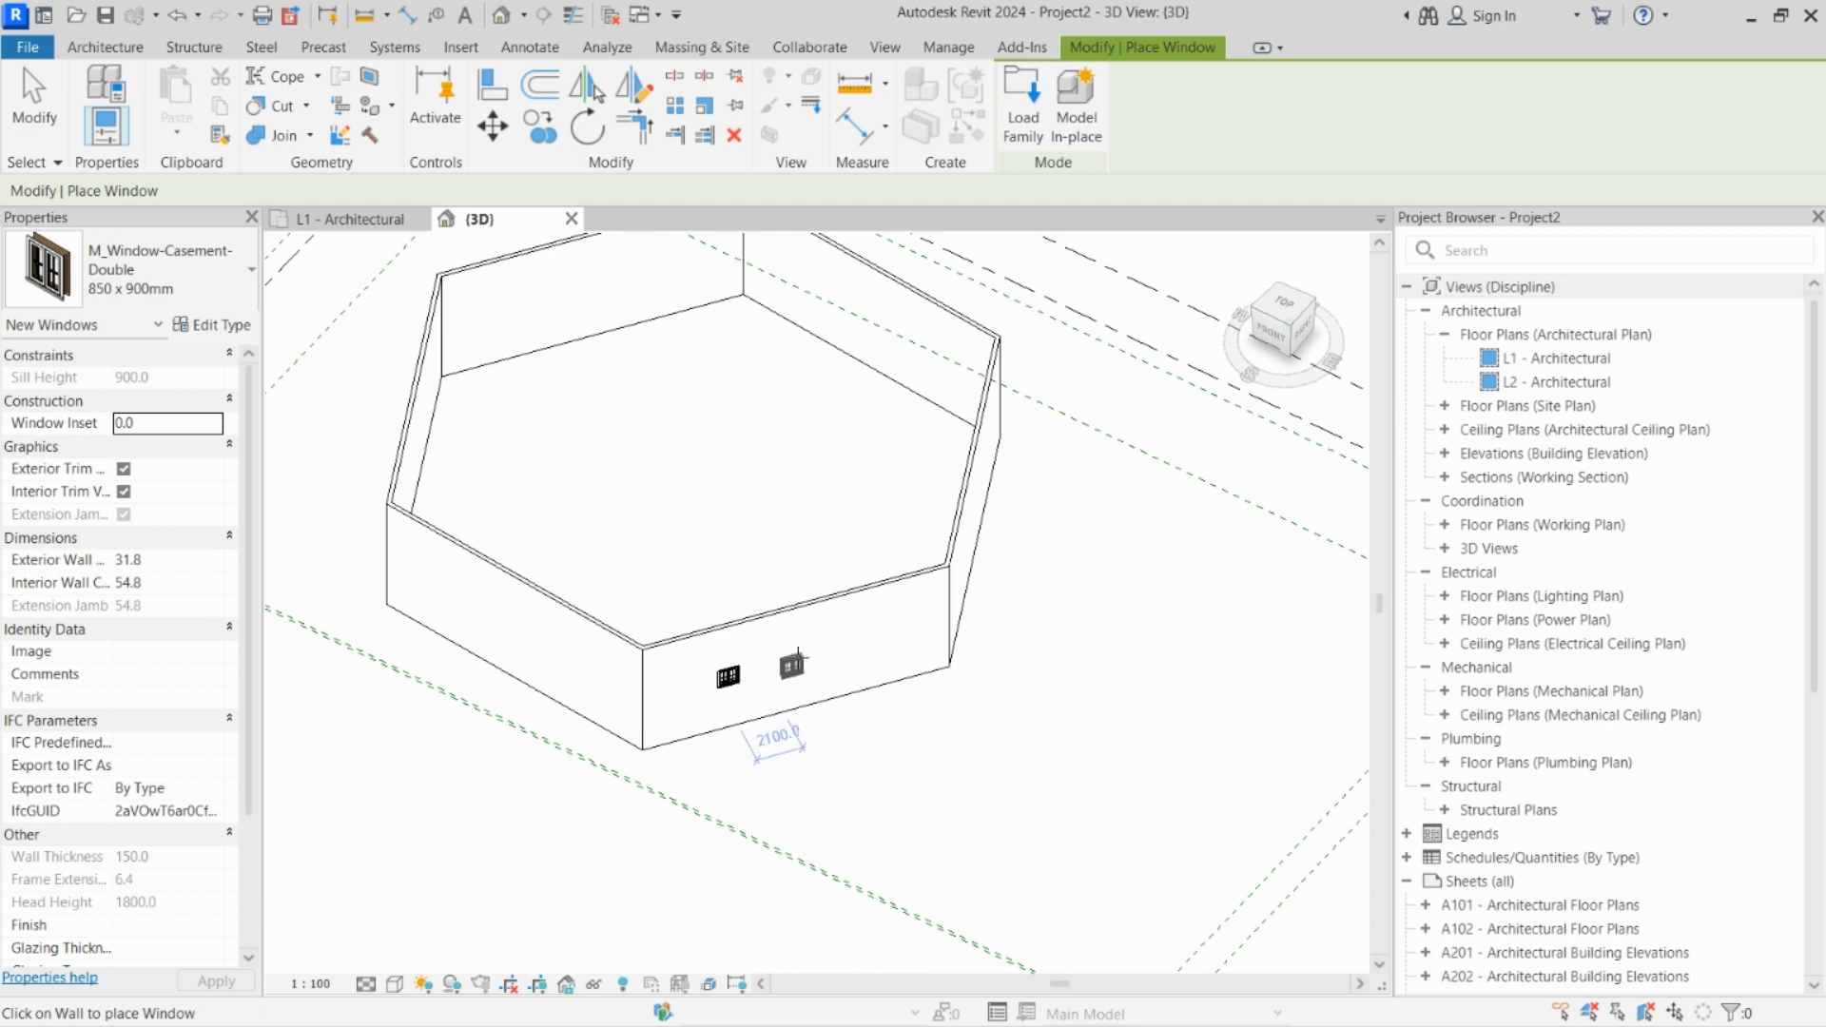
# Step: Place a 650 x 1100mm M_Window-Double-Hung window on the front wall to the right of the casement window
pyautogui.click(218, 272)
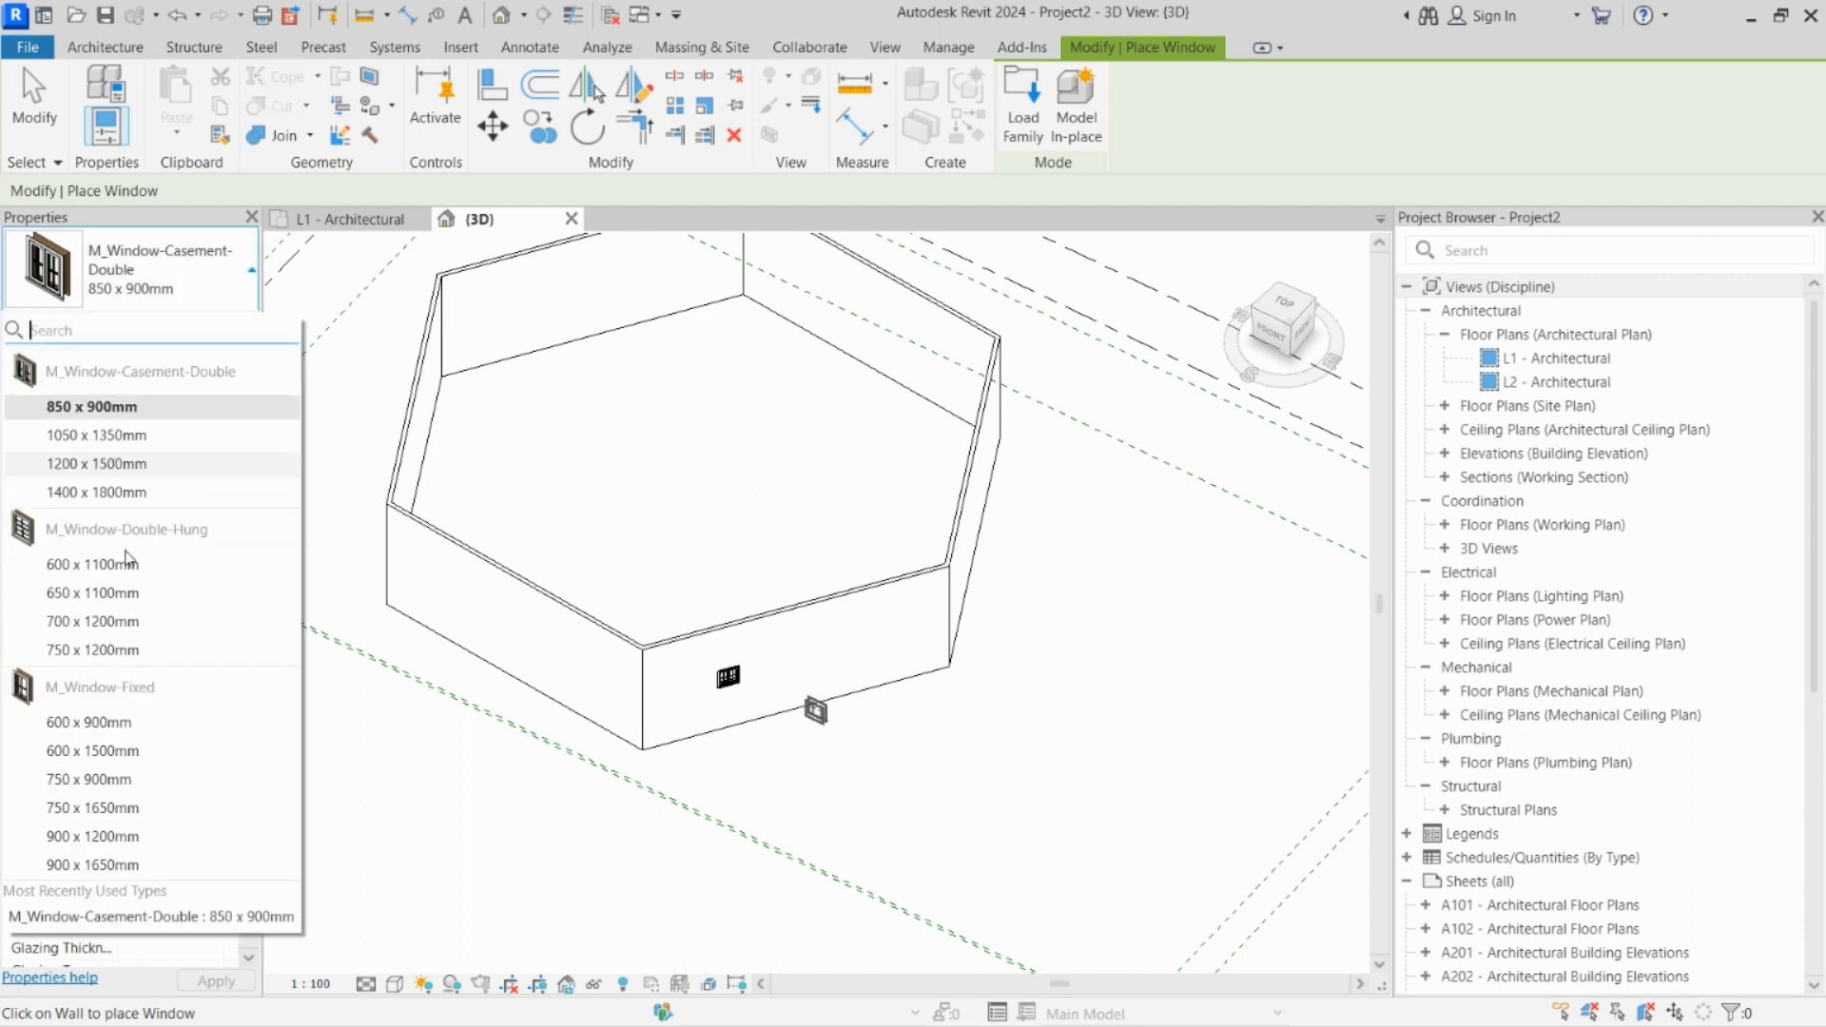
pyautogui.click(134, 599)
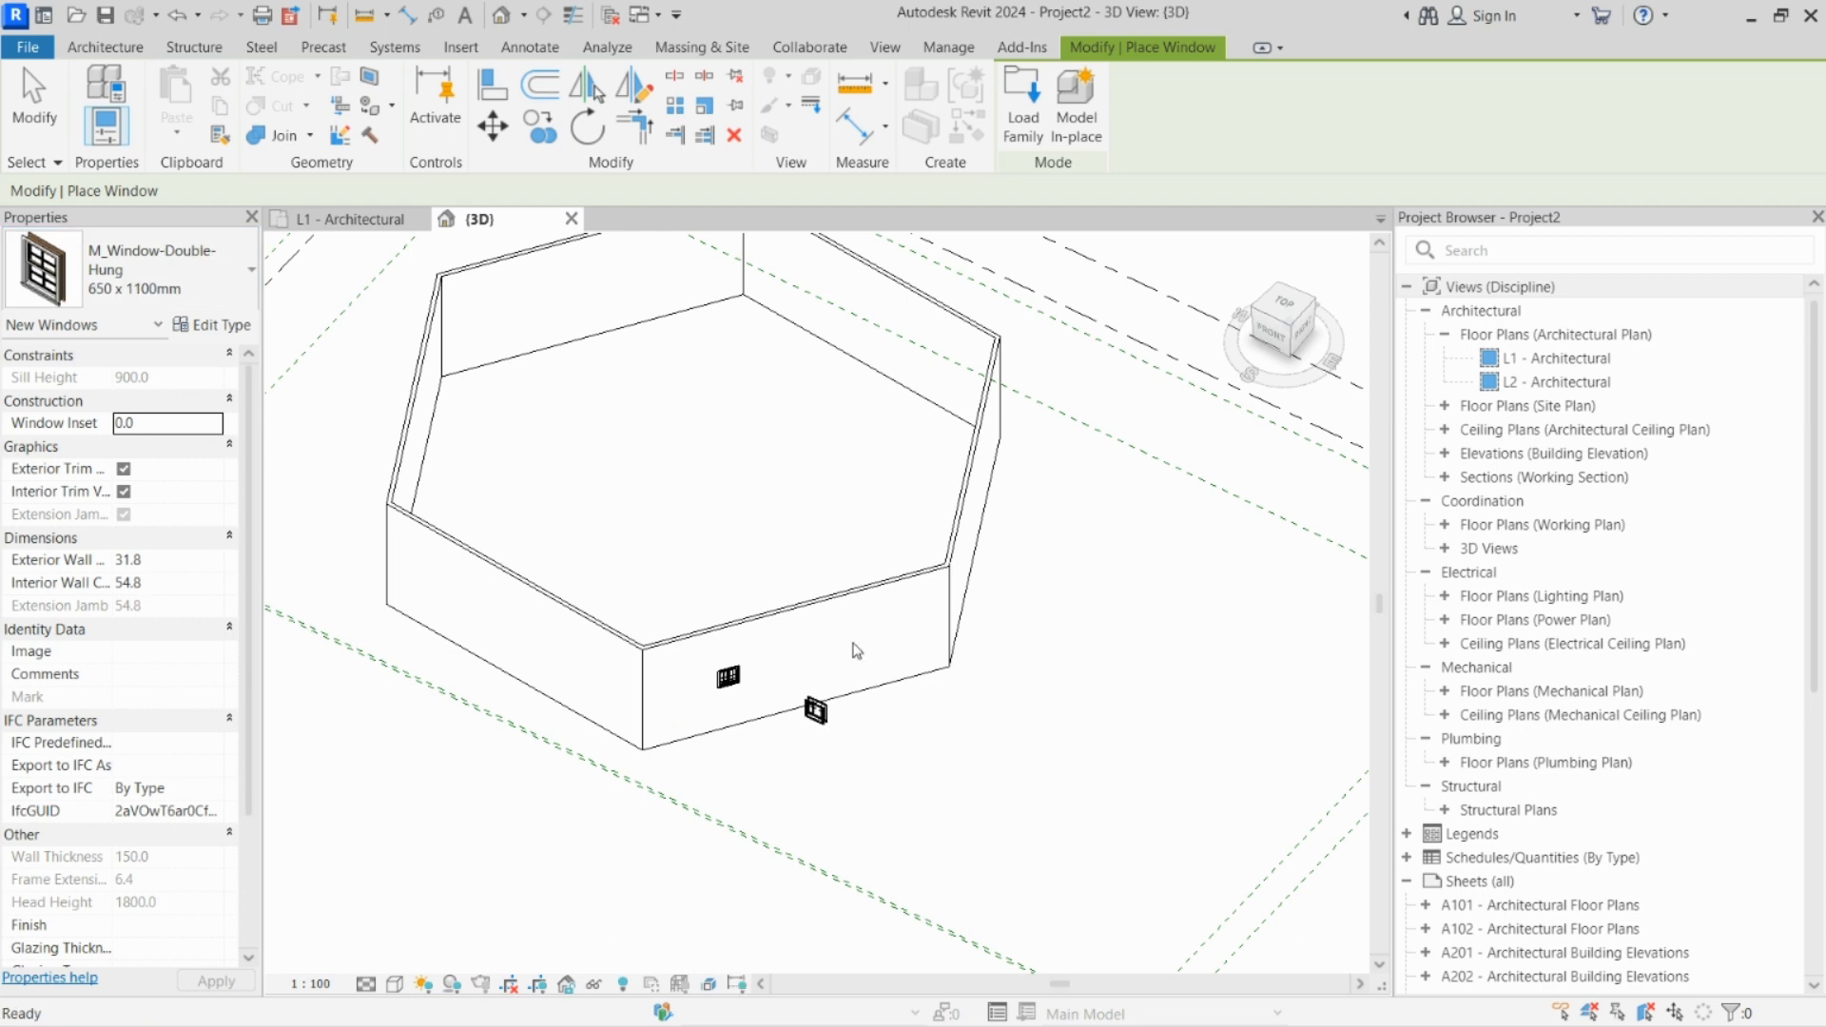
pyautogui.click(822, 659)
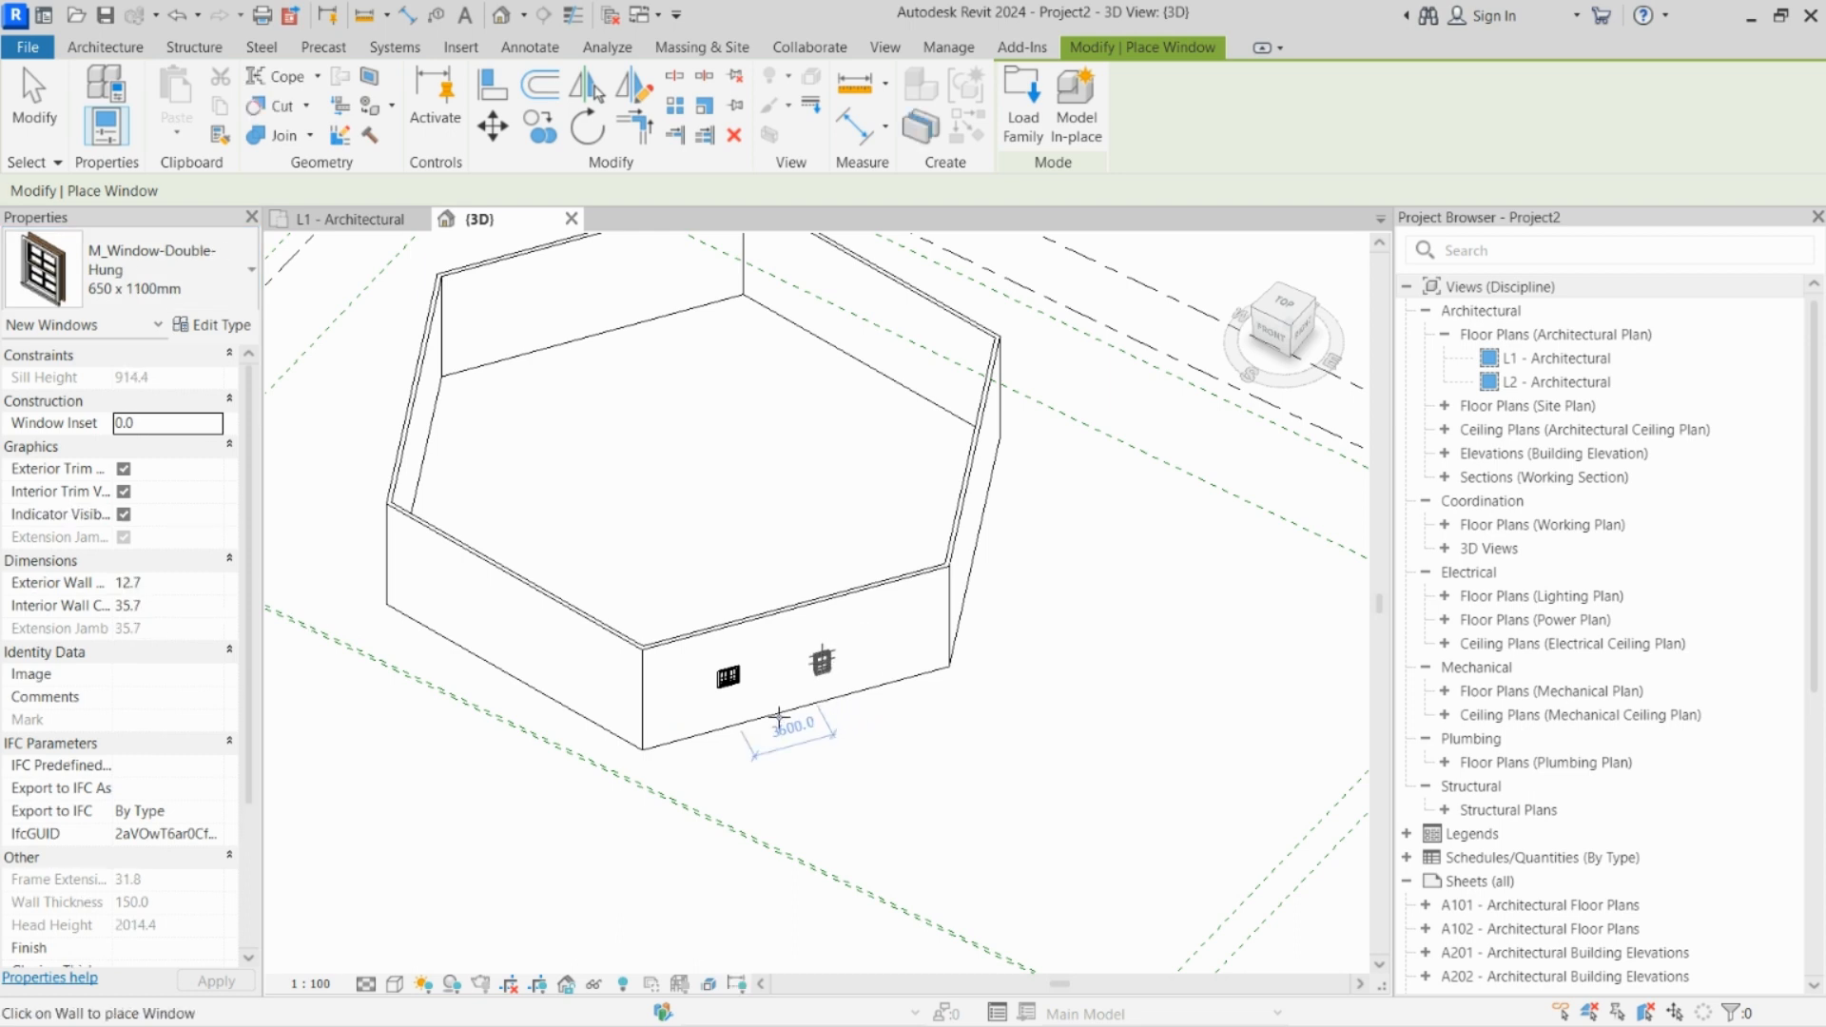
pyautogui.scroll(4, 790, 704)
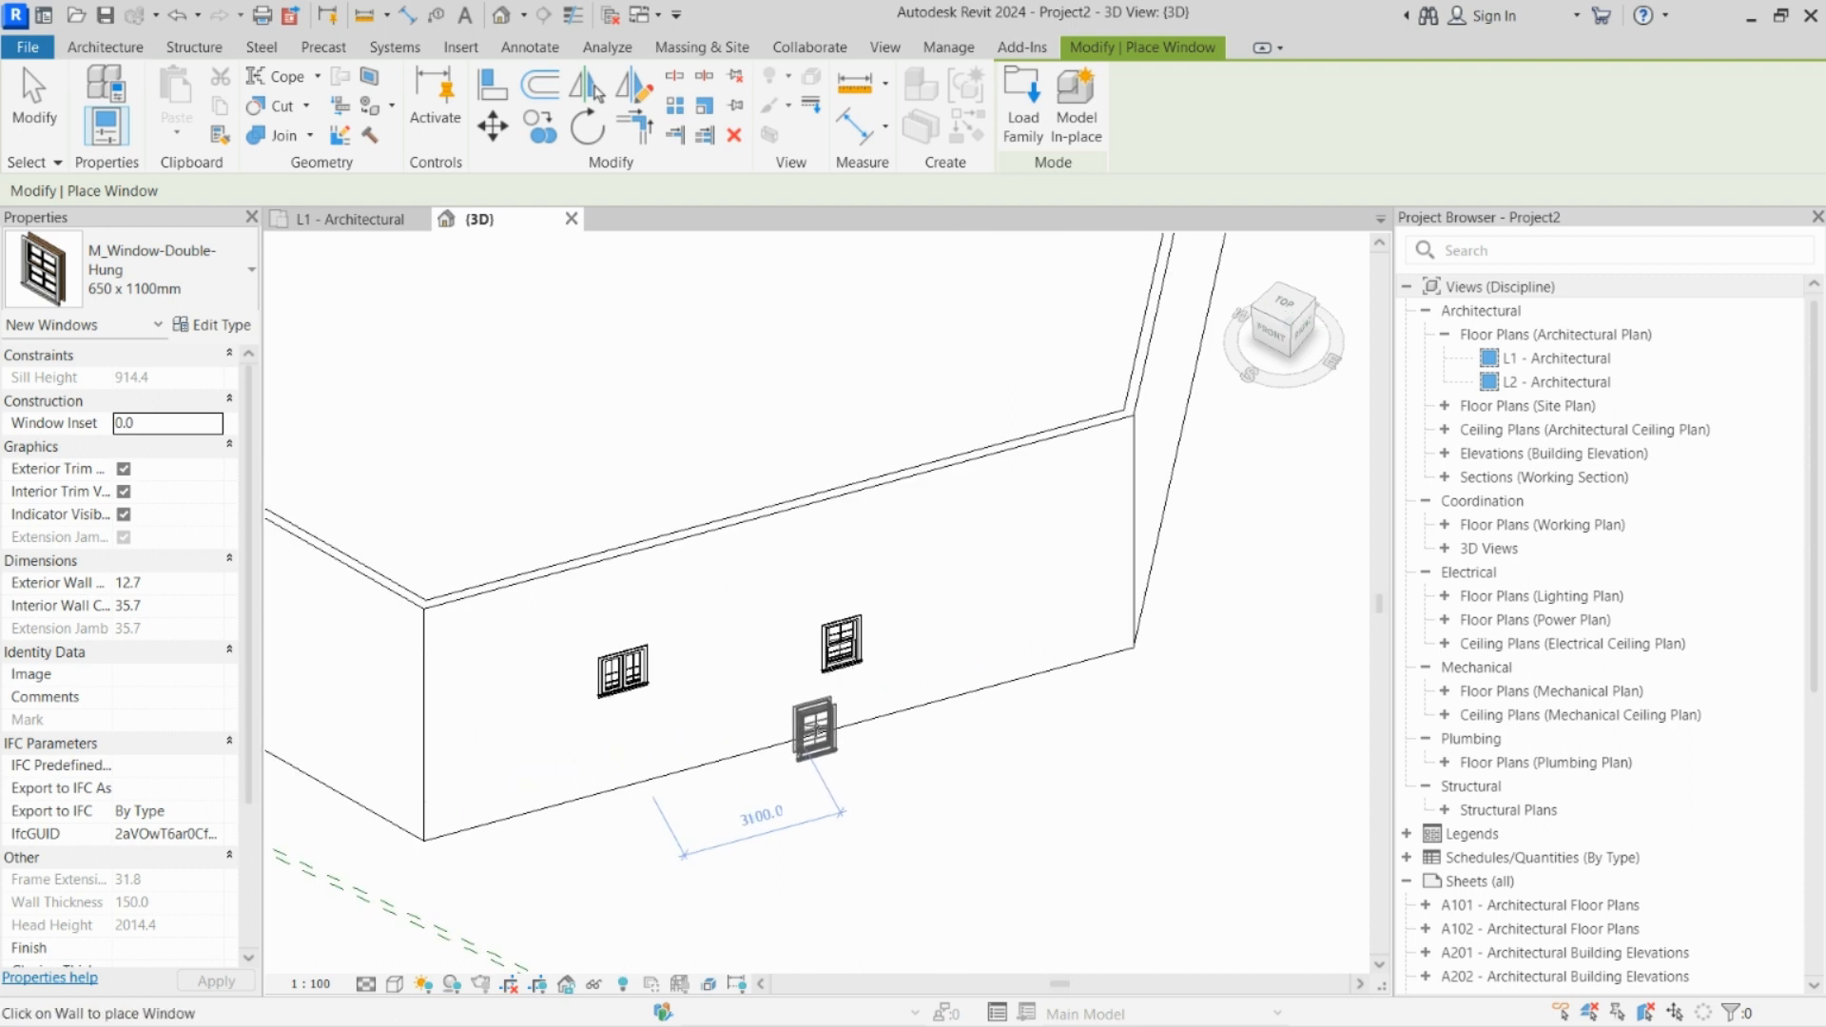
# Step: Finish placing windows and set the 3D view's visual style to Realistic
pyautogui.press('Escape')
pyautogui.press('Escape')
pyautogui.scroll(4, 703, 699)
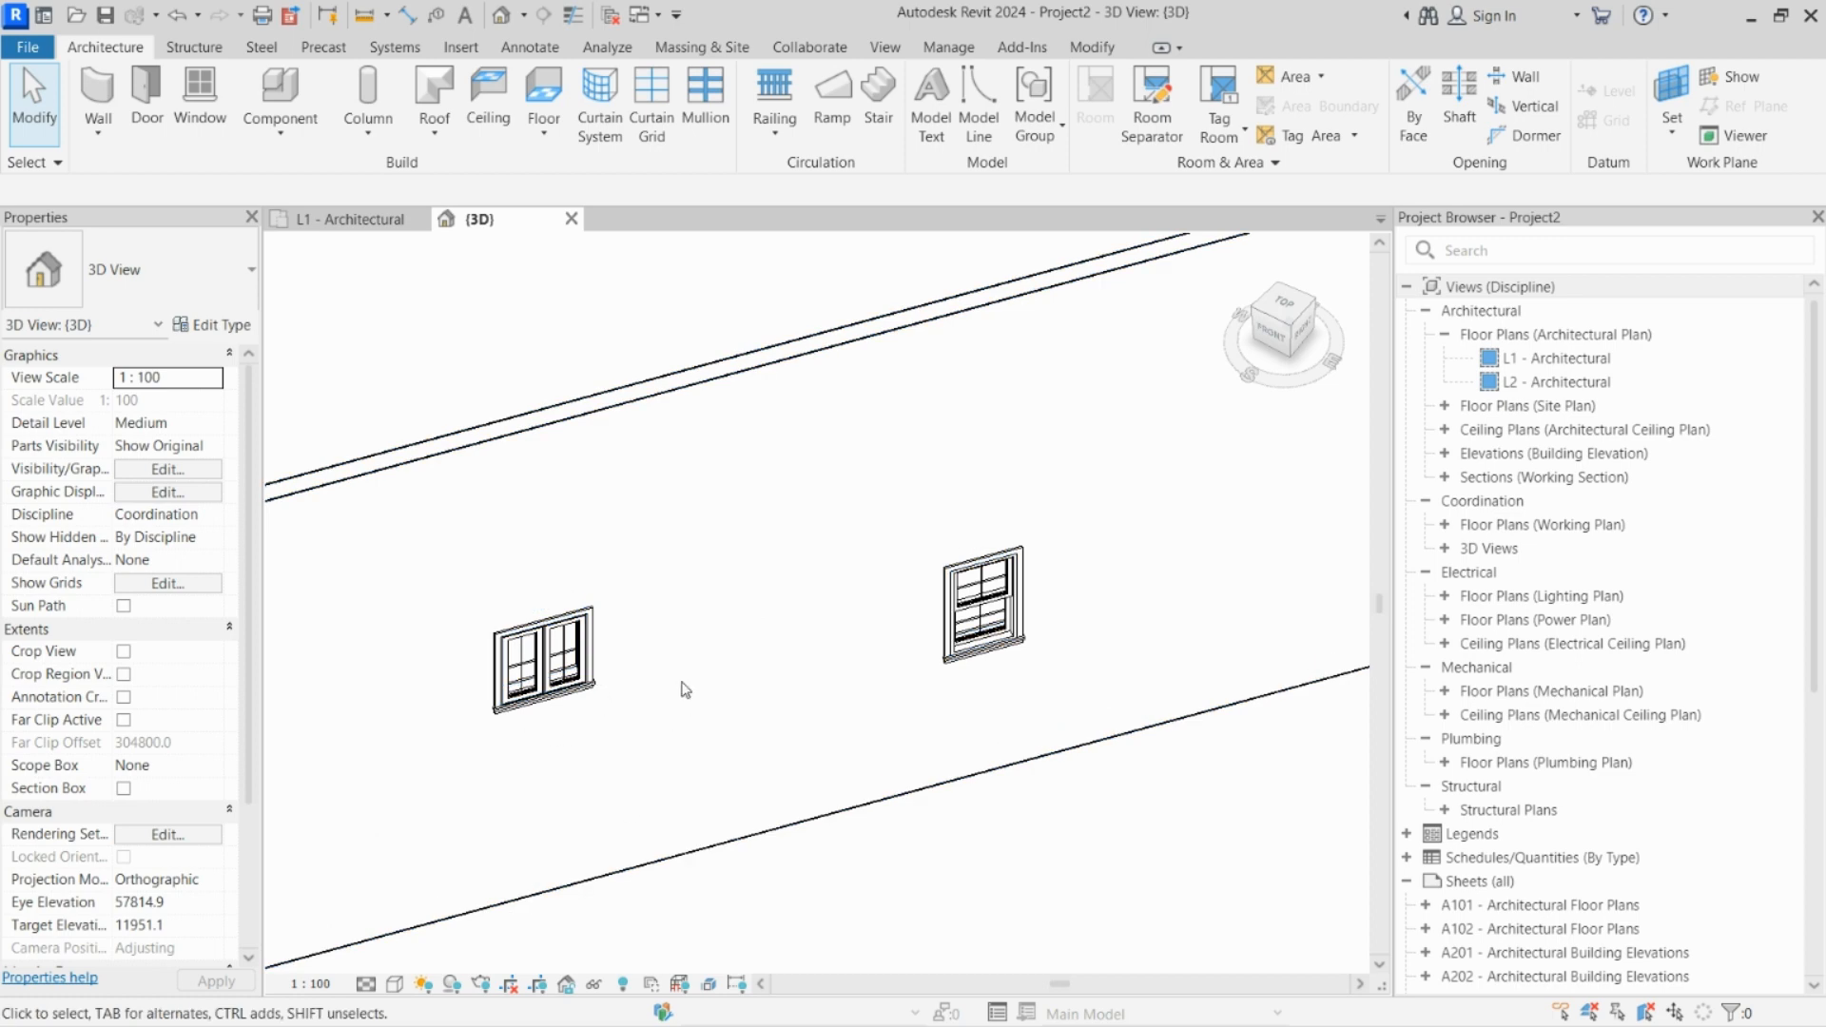
pyautogui.scroll(-3, 679, 688)
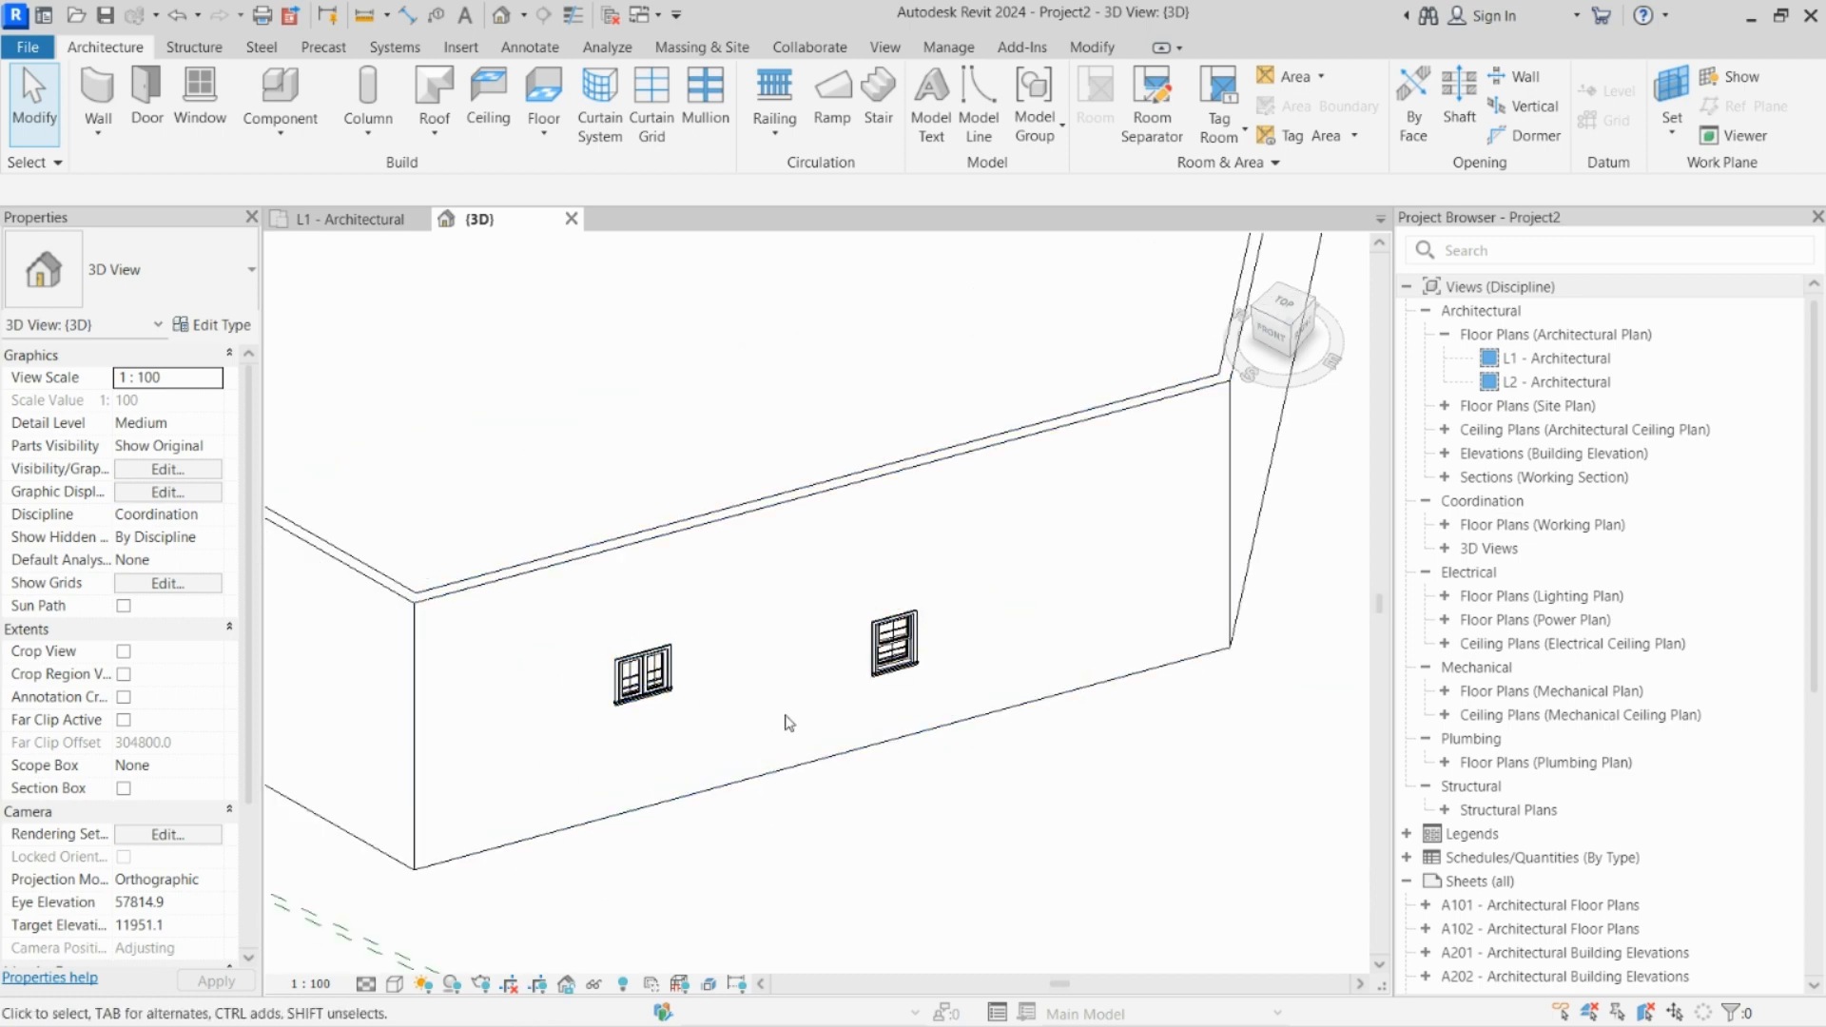
pyautogui.scroll(-1, 799, 756)
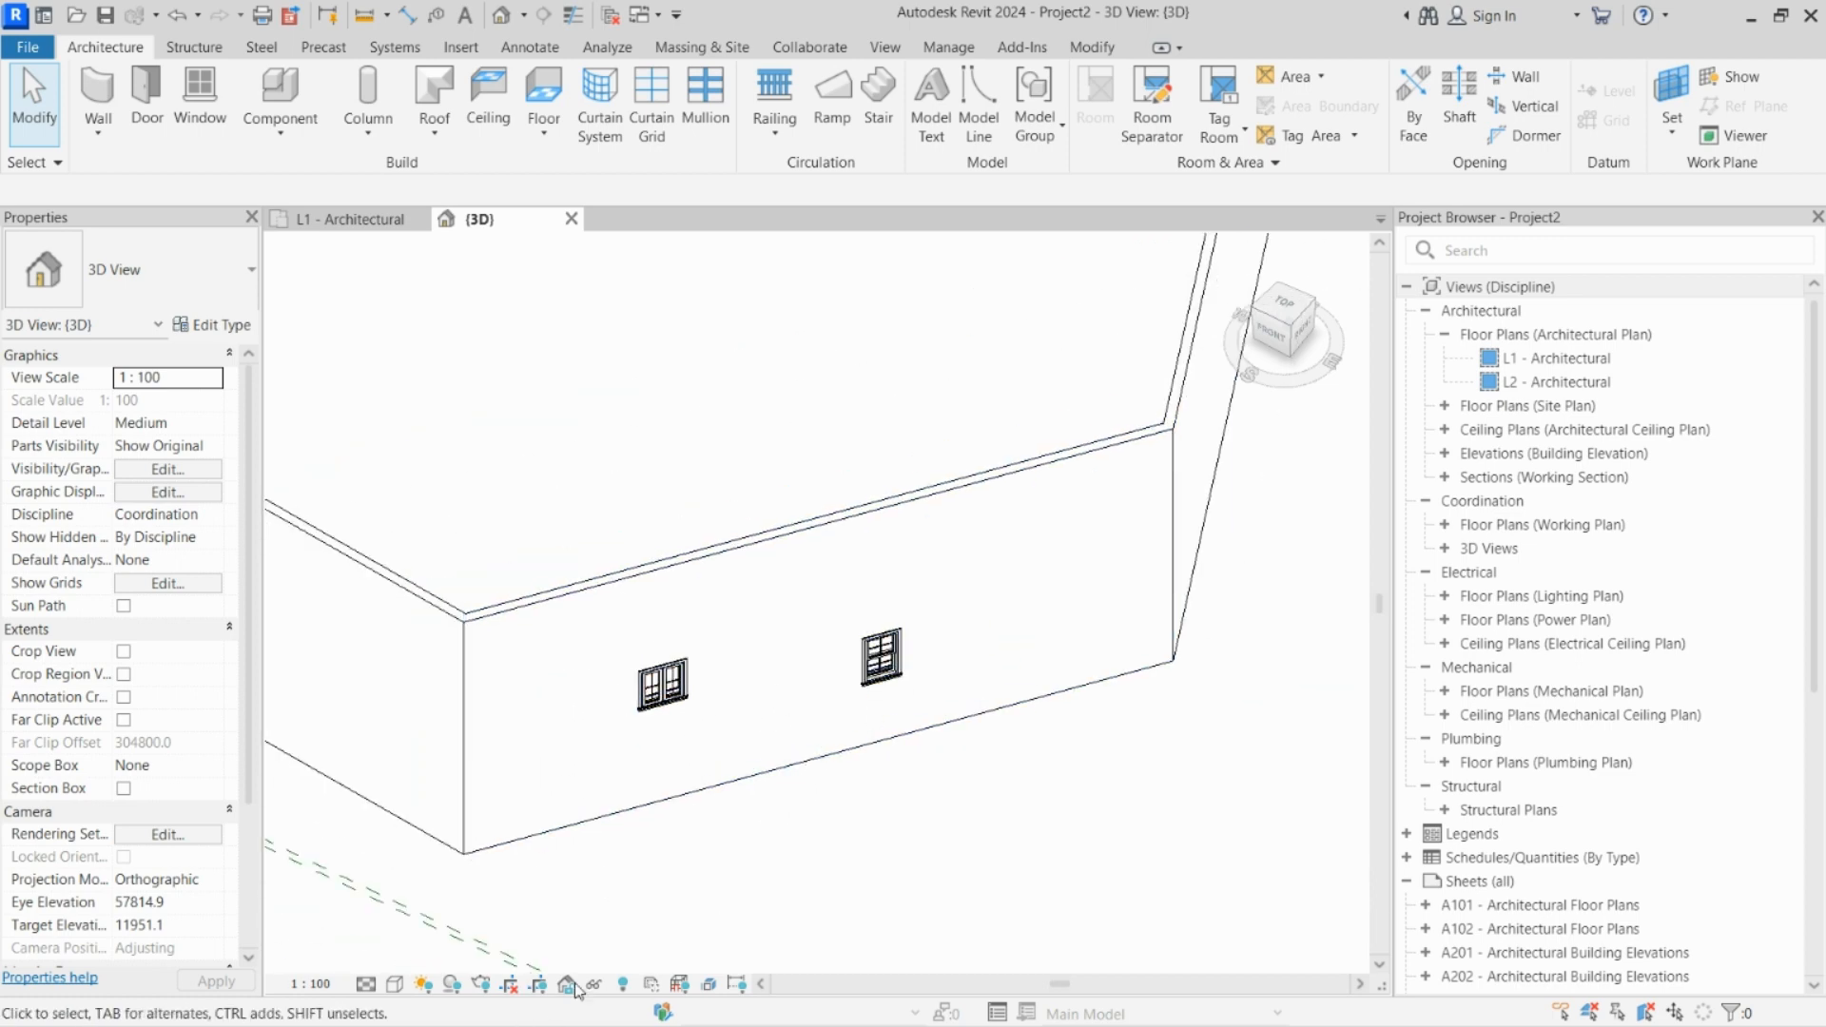
pyautogui.click(397, 989)
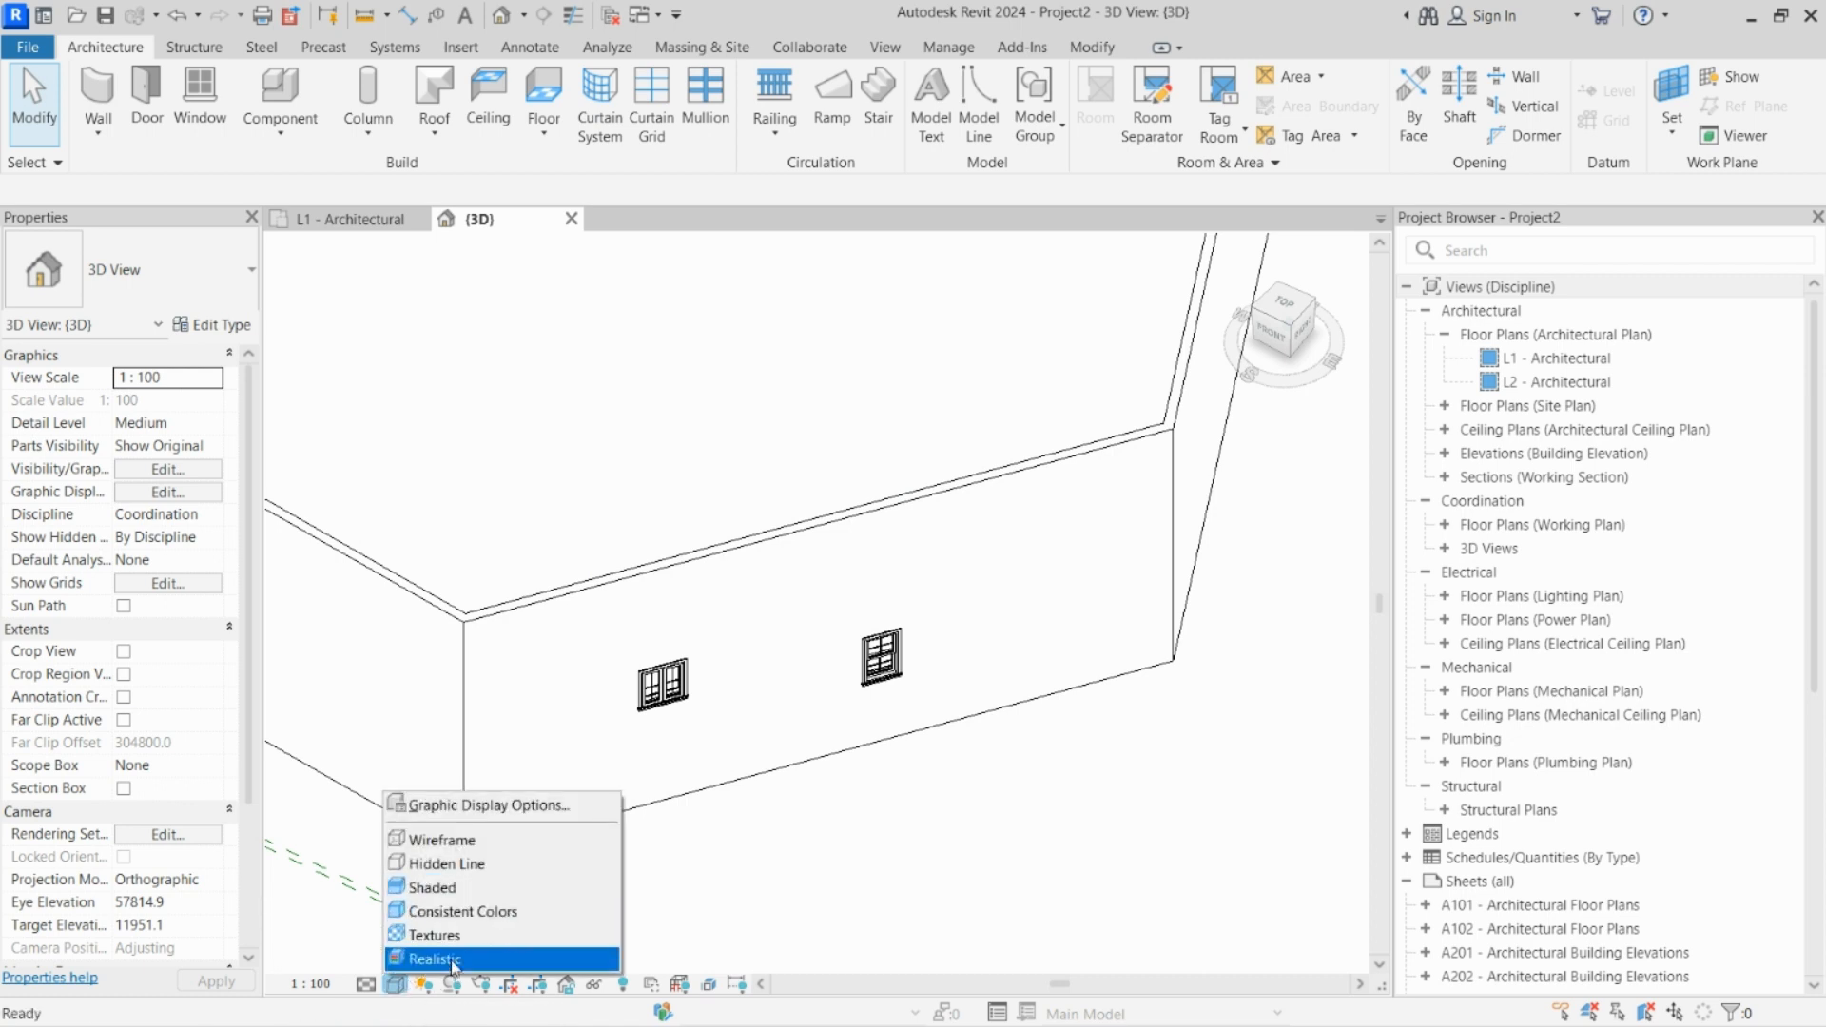
pyautogui.click(460, 961)
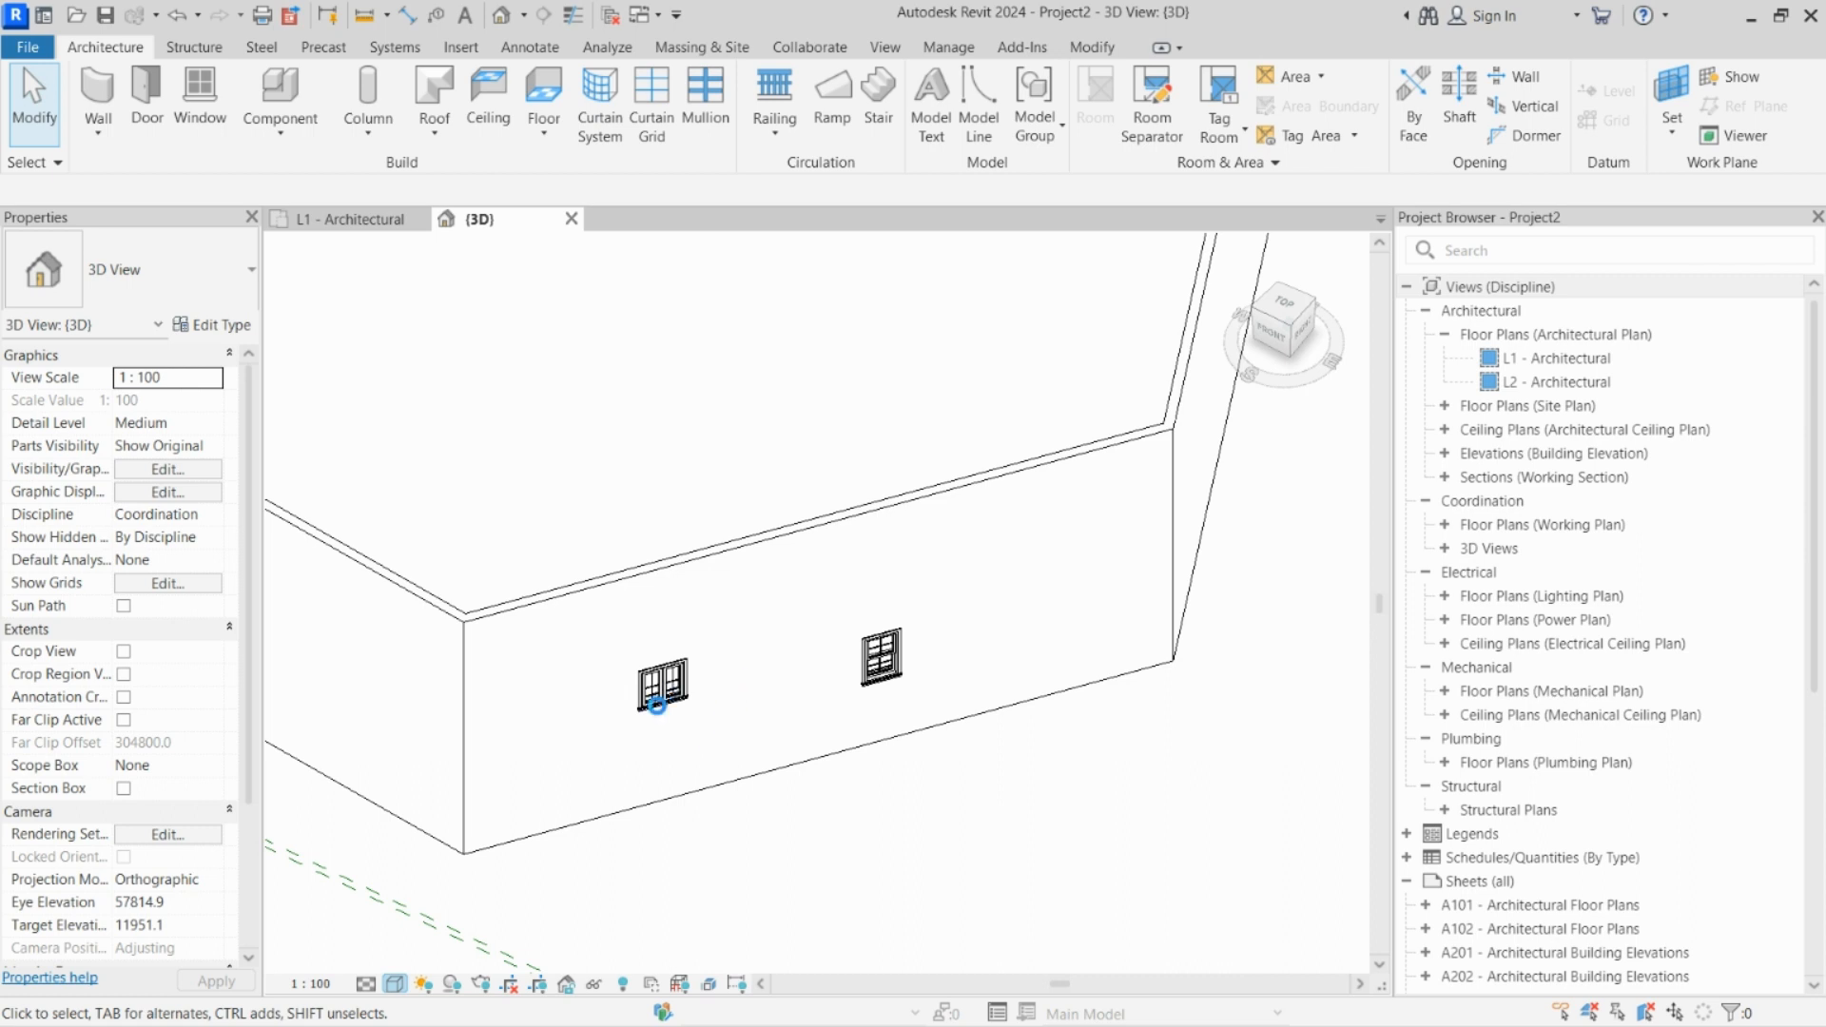
# Step: Examine the casement and double-hung windows in the hexagon's wall from different angles and magnifications in the realistic 3D view
pyautogui.scroll(5, 668, 723)
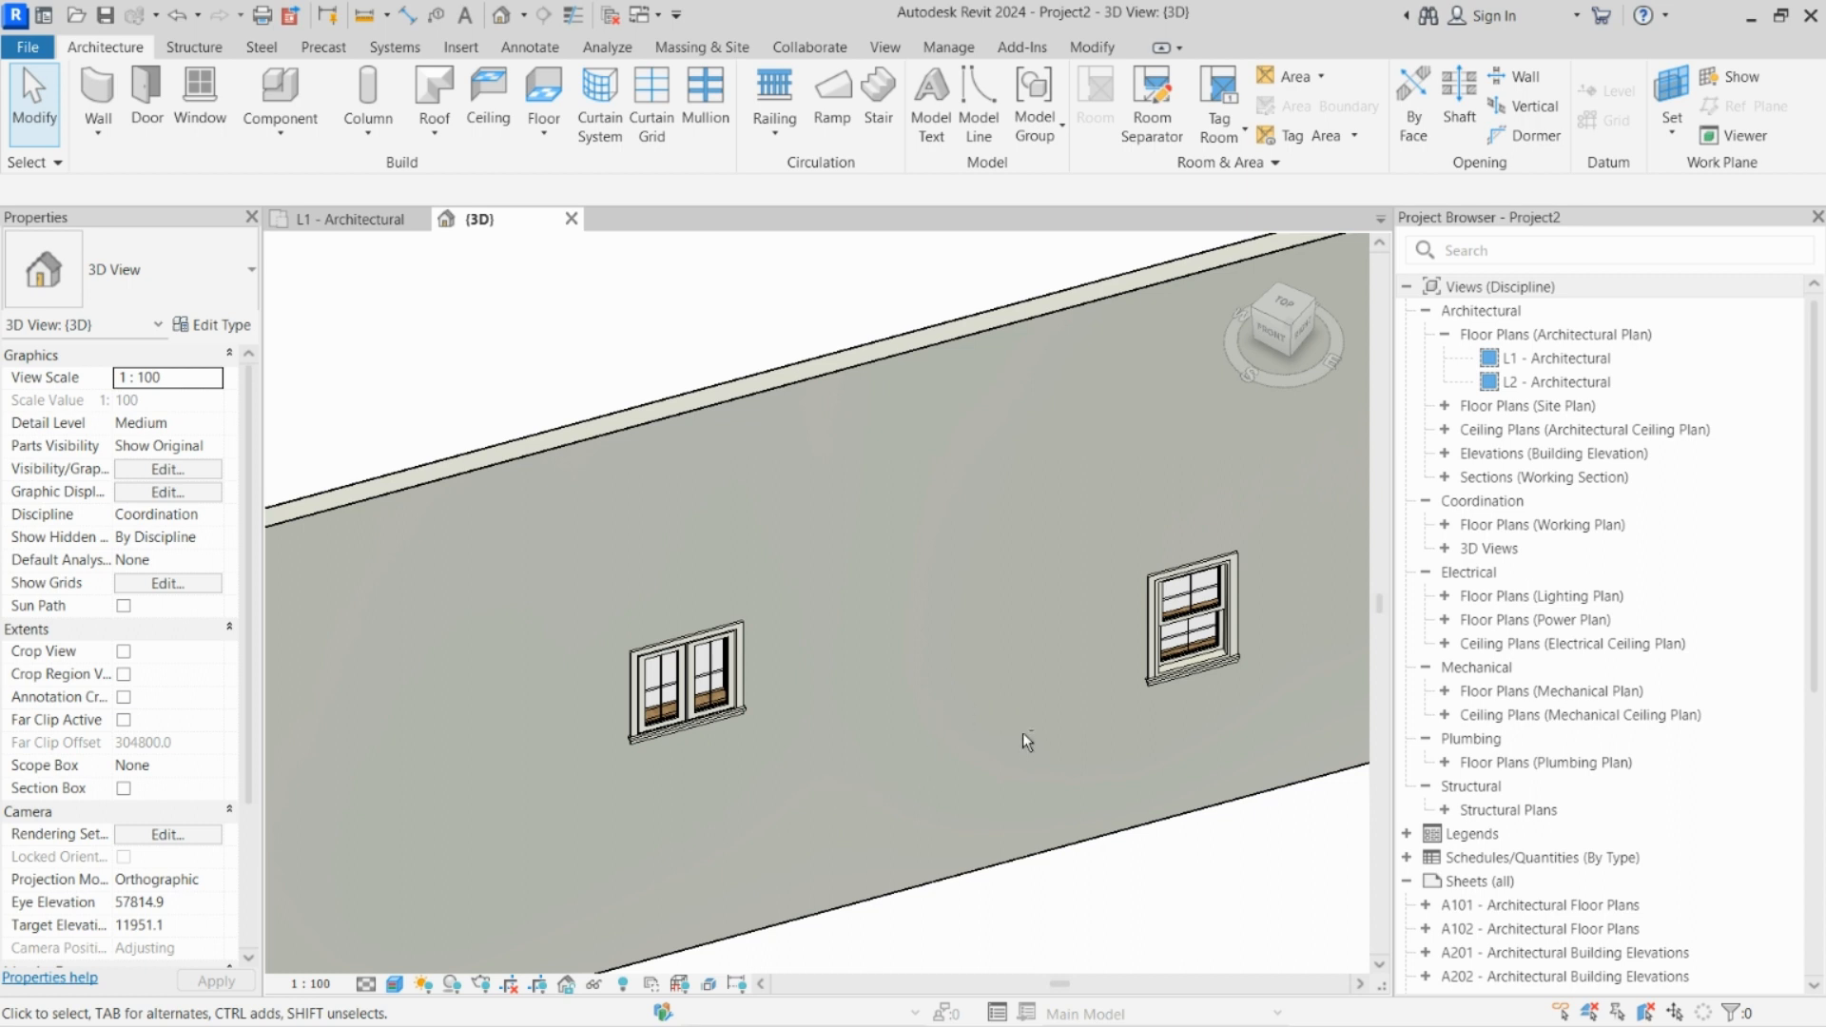
pyautogui.keyDown('shift'); pyautogui.moveTo(1023, 732); pyautogui.dragTo(899, 711, button='middle'); pyautogui.keyUp('shift')
pyautogui.scroll(1, 808, 645)
pyautogui.scroll(2, 808, 645)
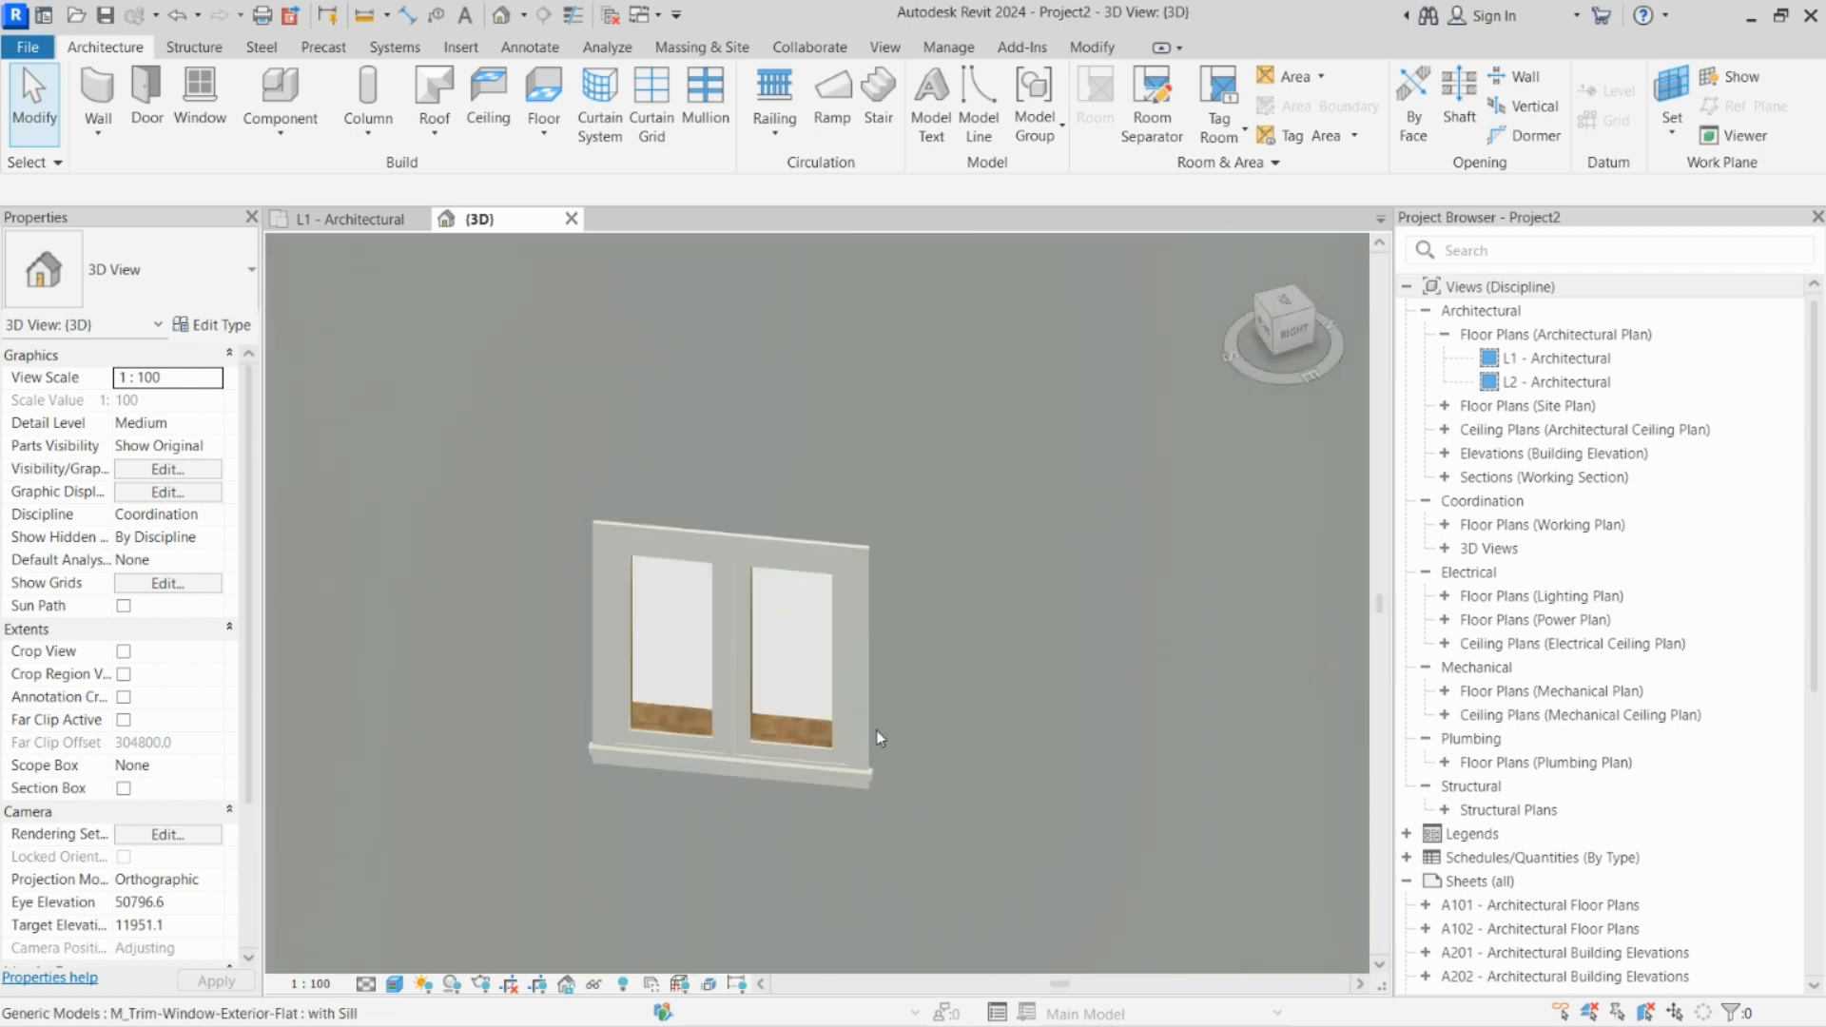
pyautogui.scroll(-6, 798, 665)
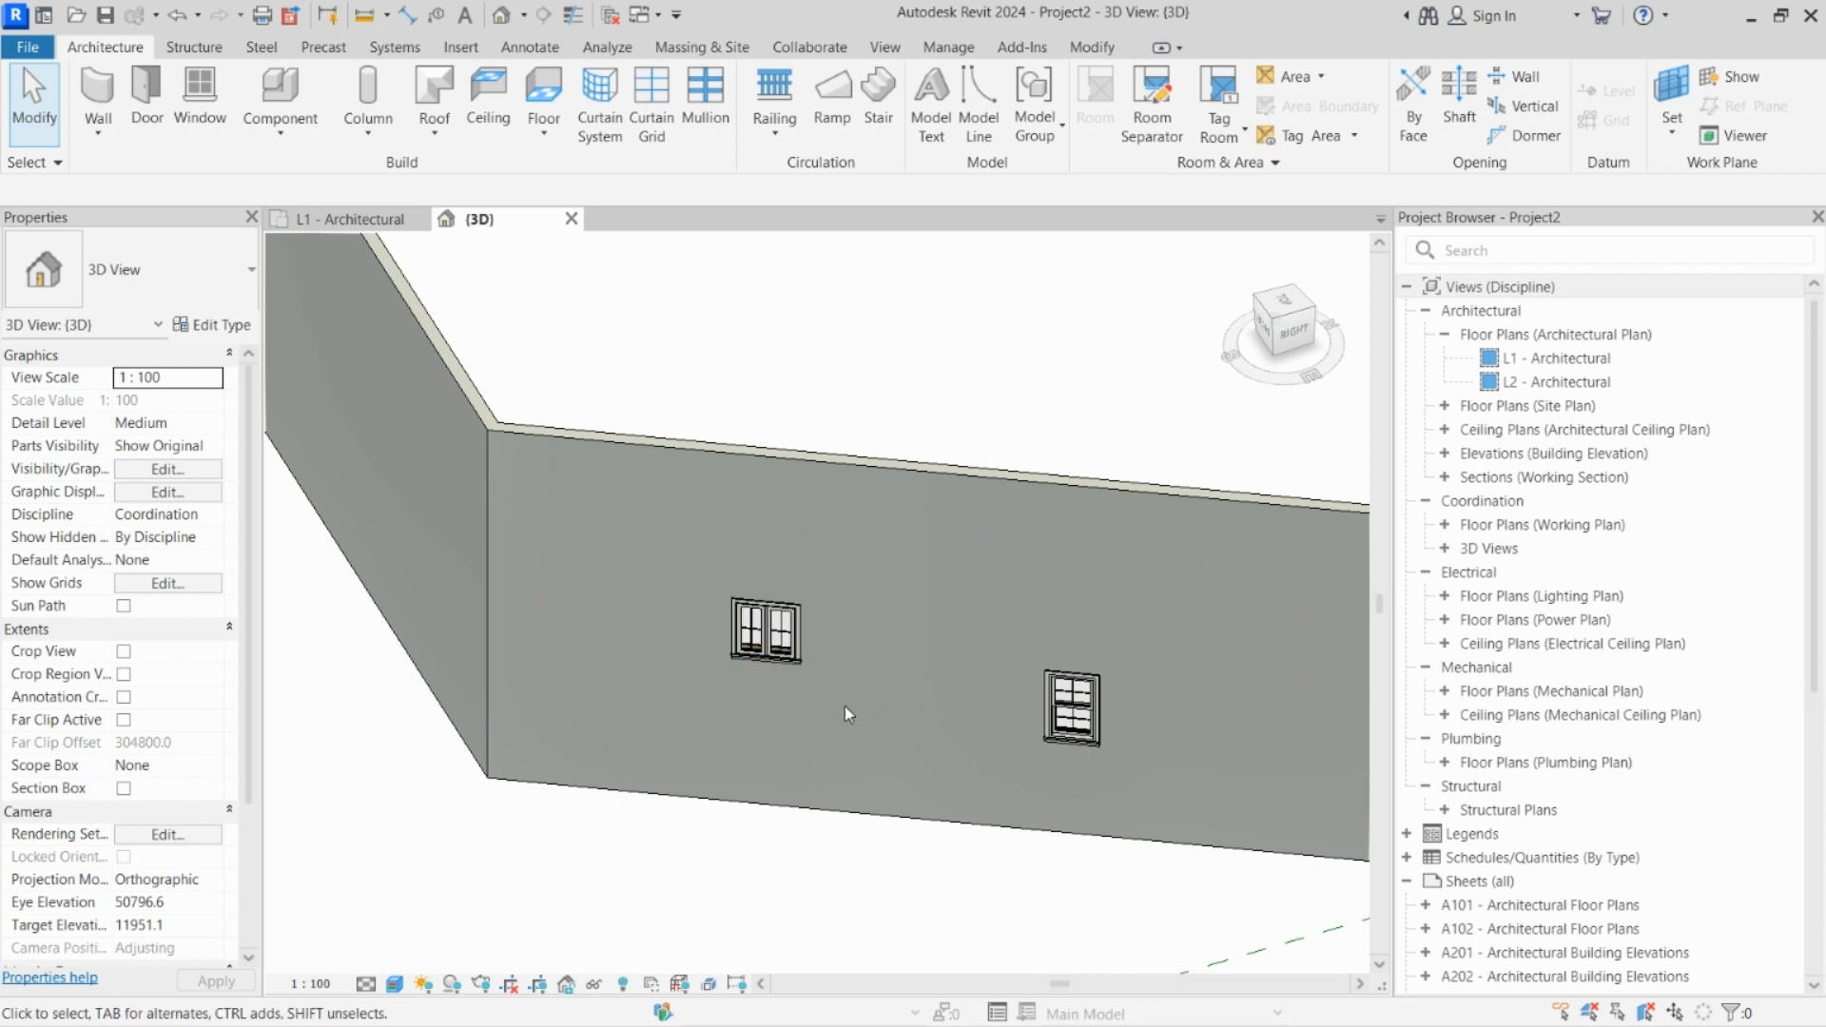
pyautogui.scroll(-5, 875, 738)
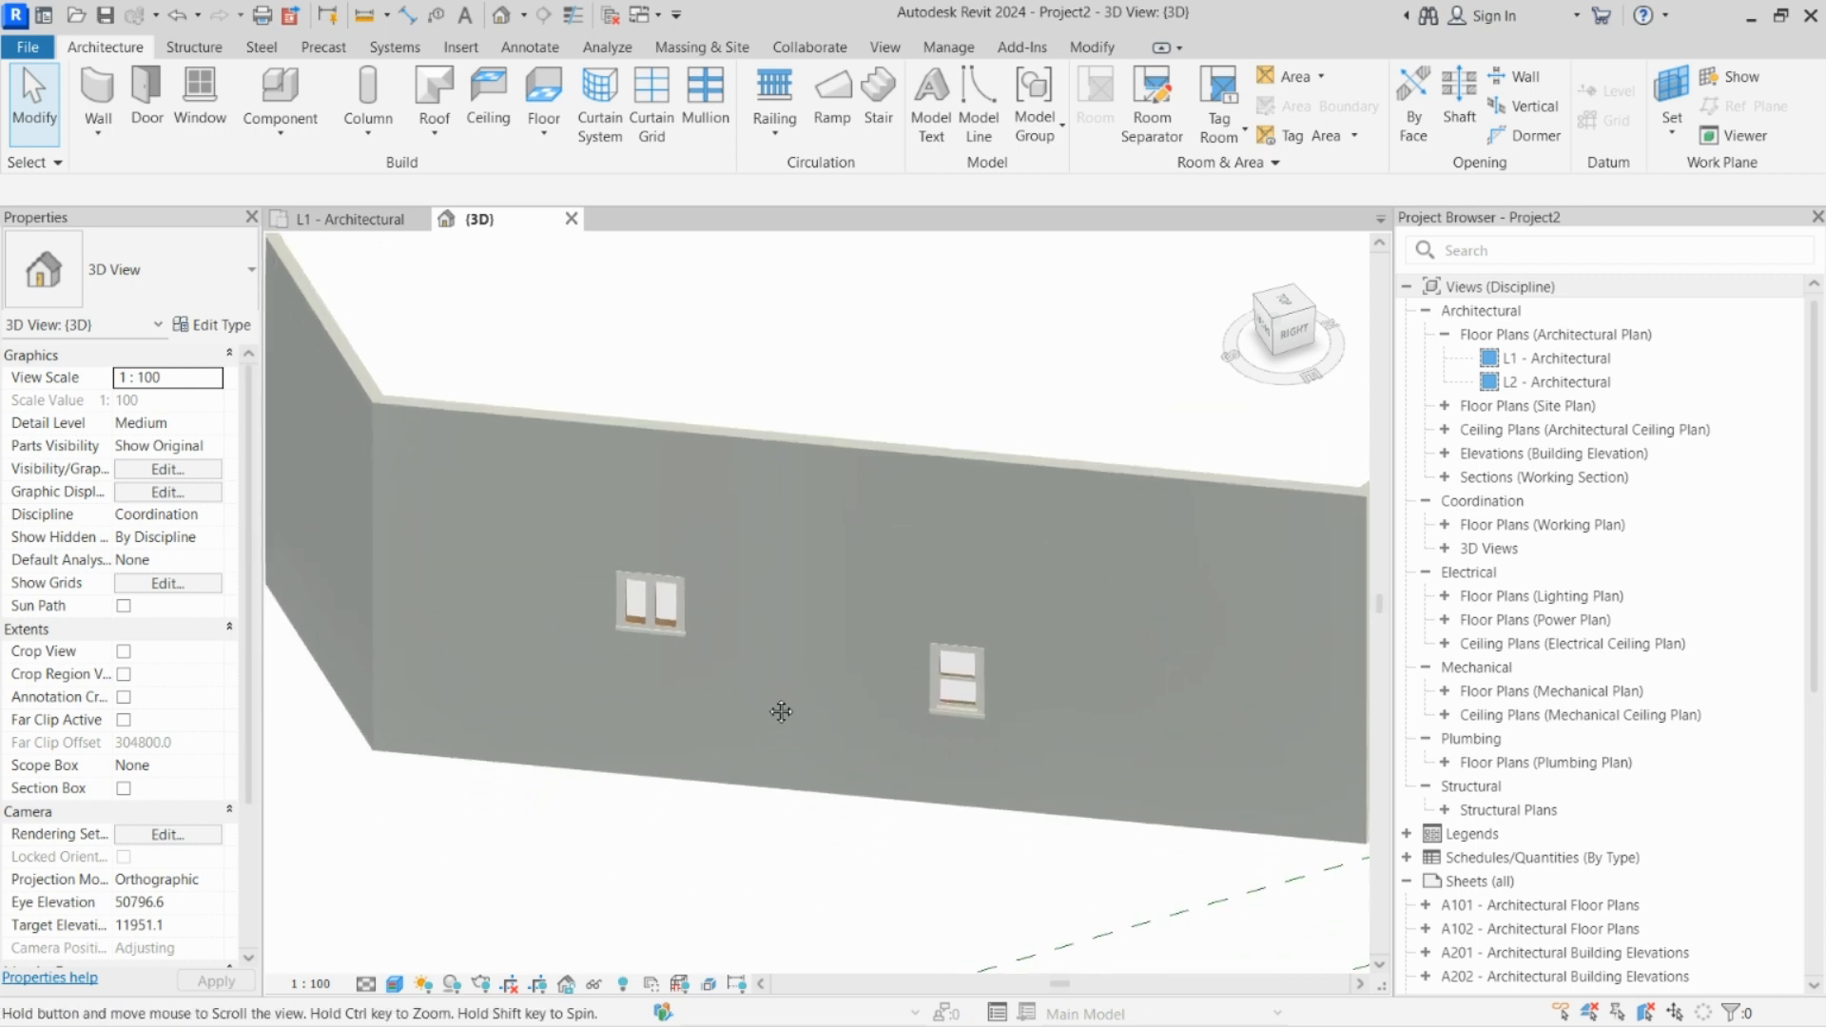
pyautogui.scroll(-4, 808, 708)
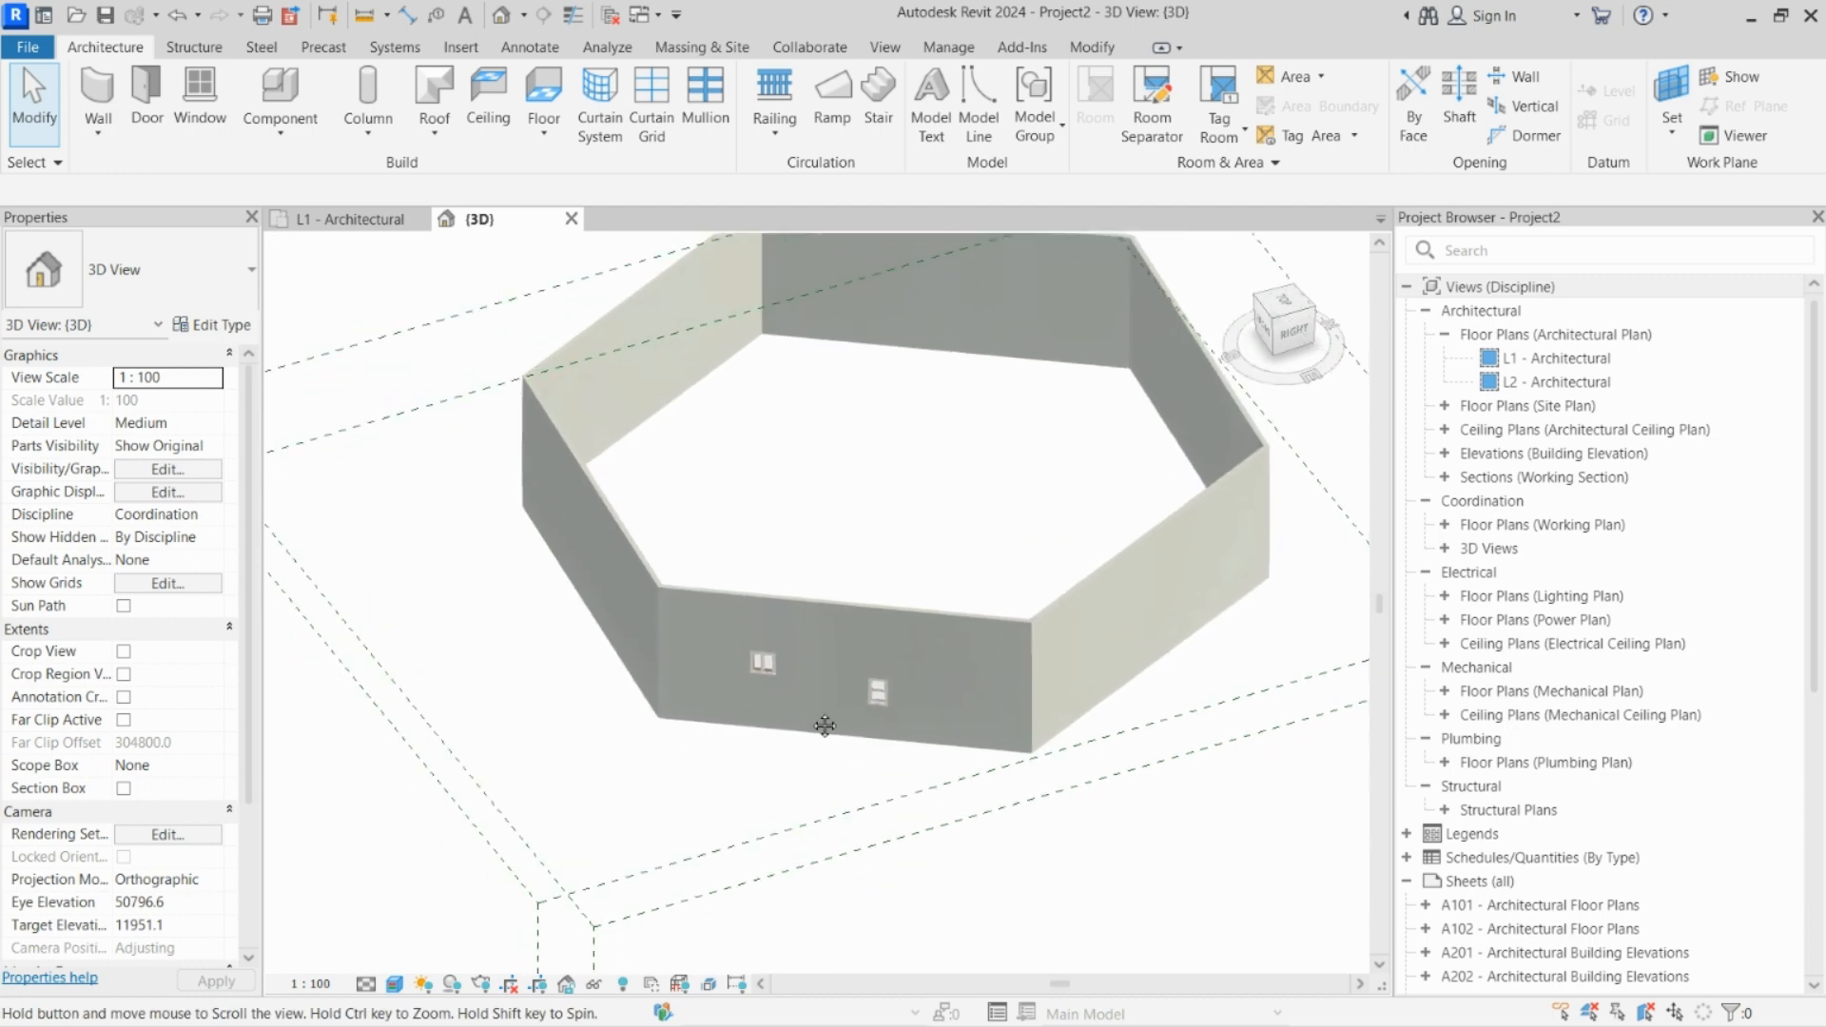
pyautogui.moveTo(806, 719); pyautogui.dragTo(818, 758, button='middle')
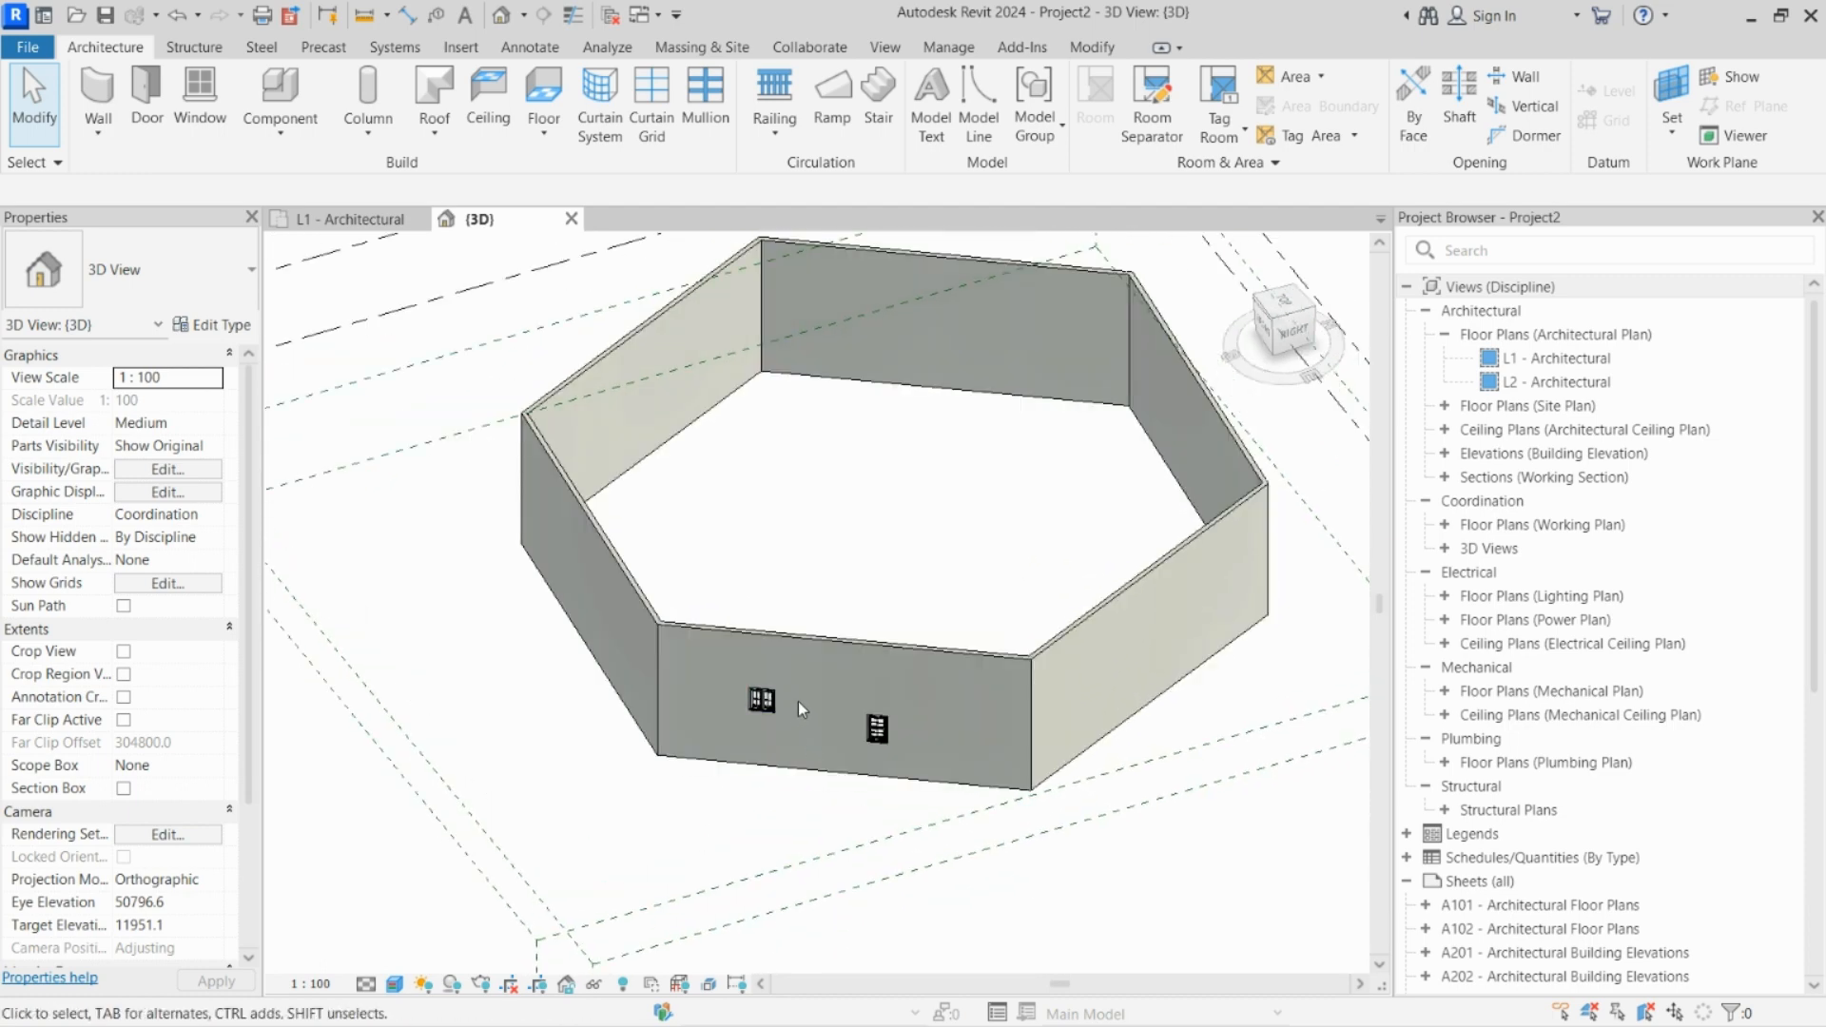
pyautogui.scroll(2, 799, 702)
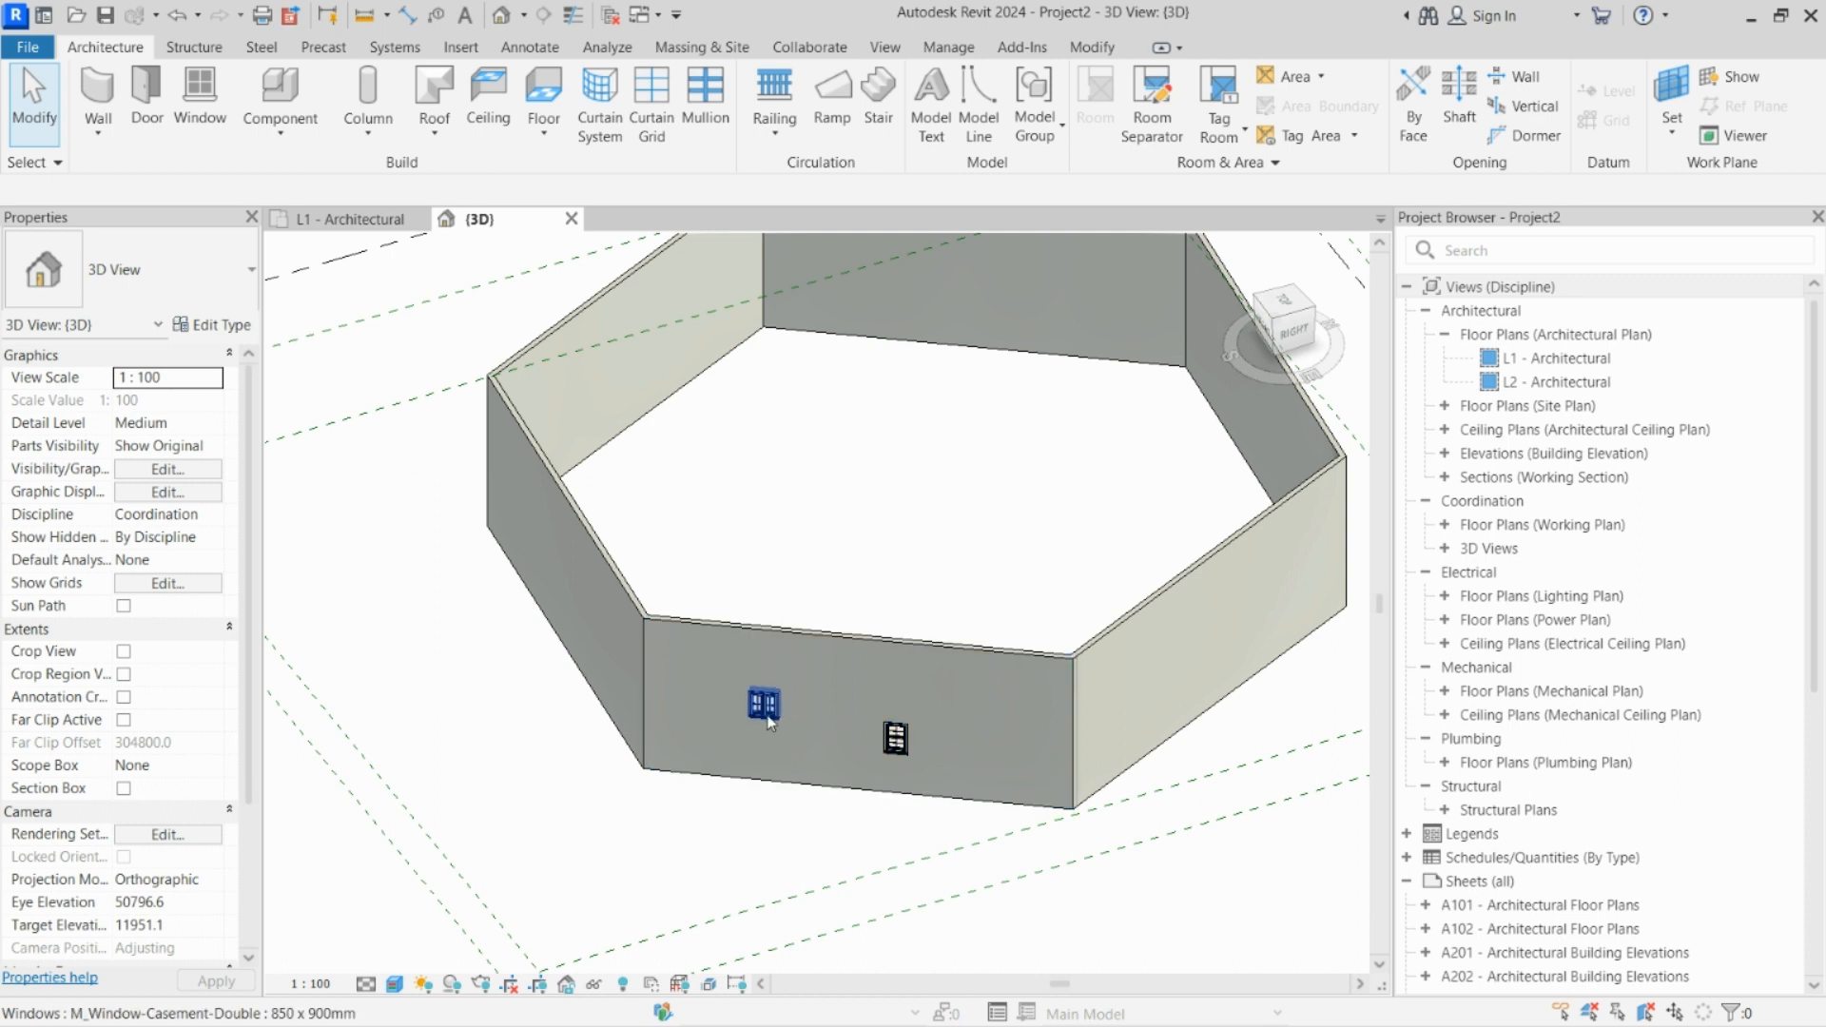
pyautogui.scroll(2, 766, 715)
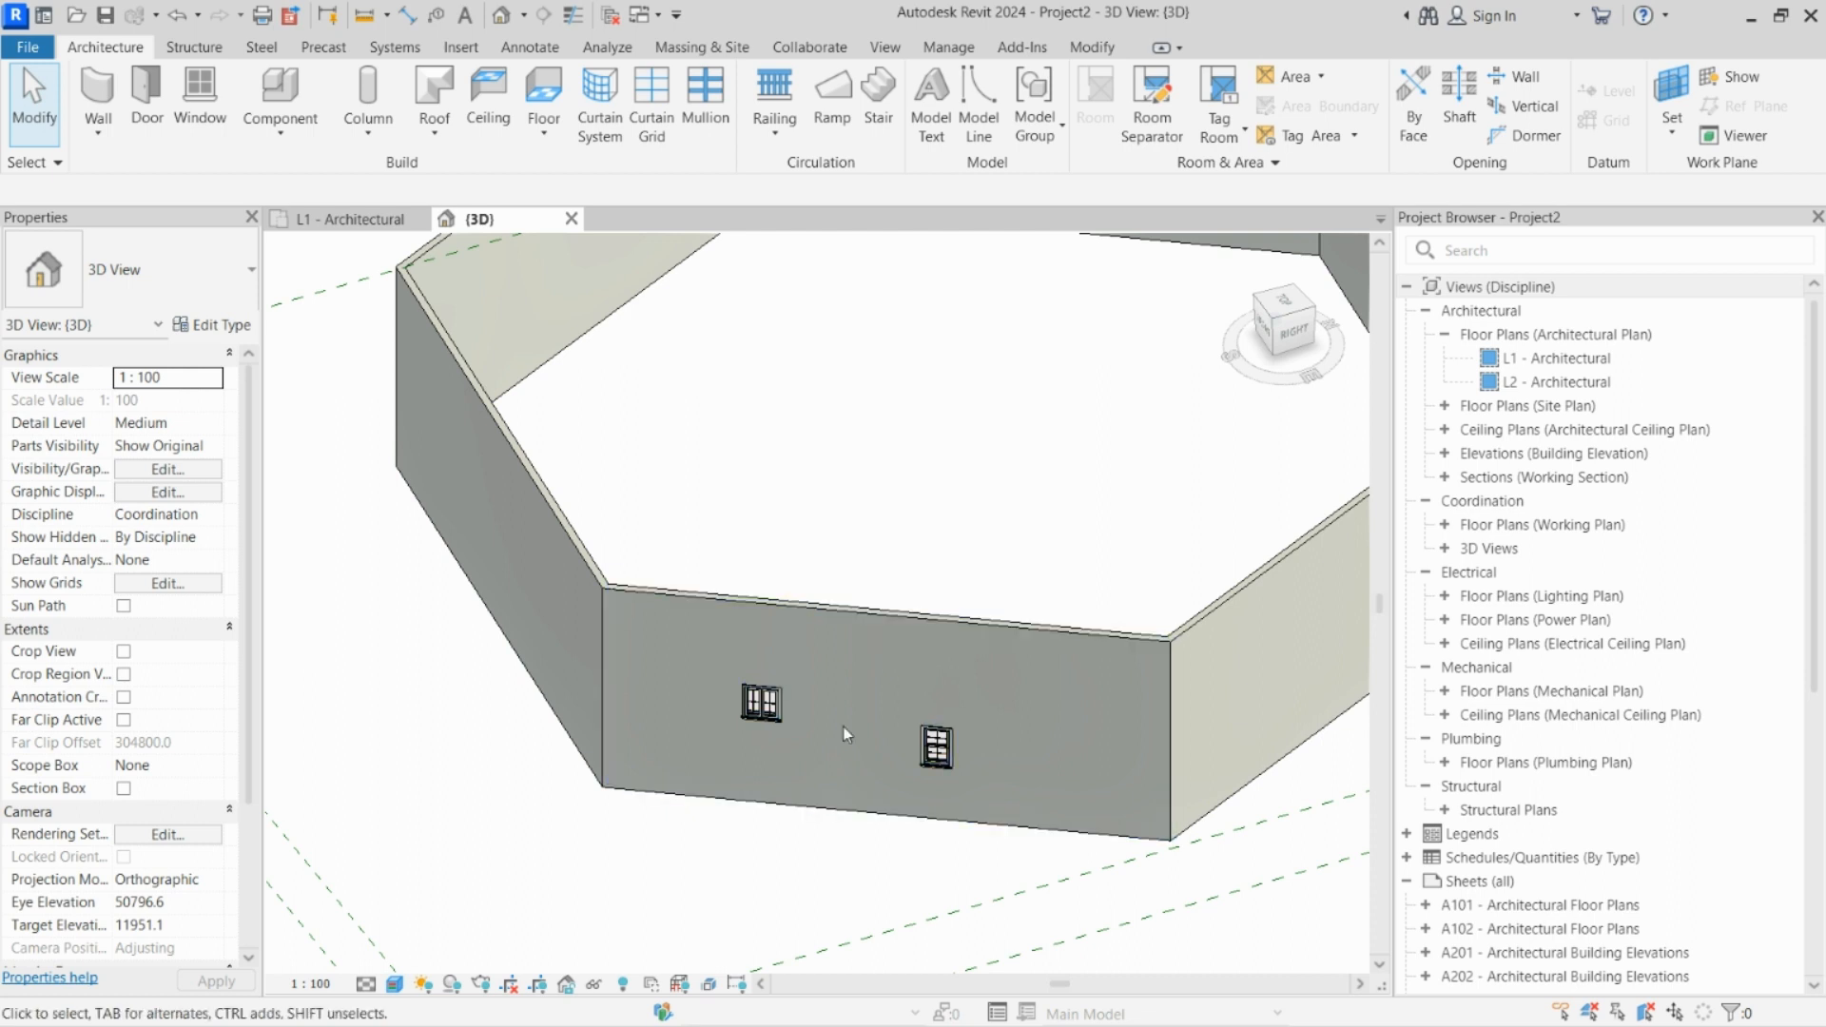
pyautogui.scroll(1, 741, 738)
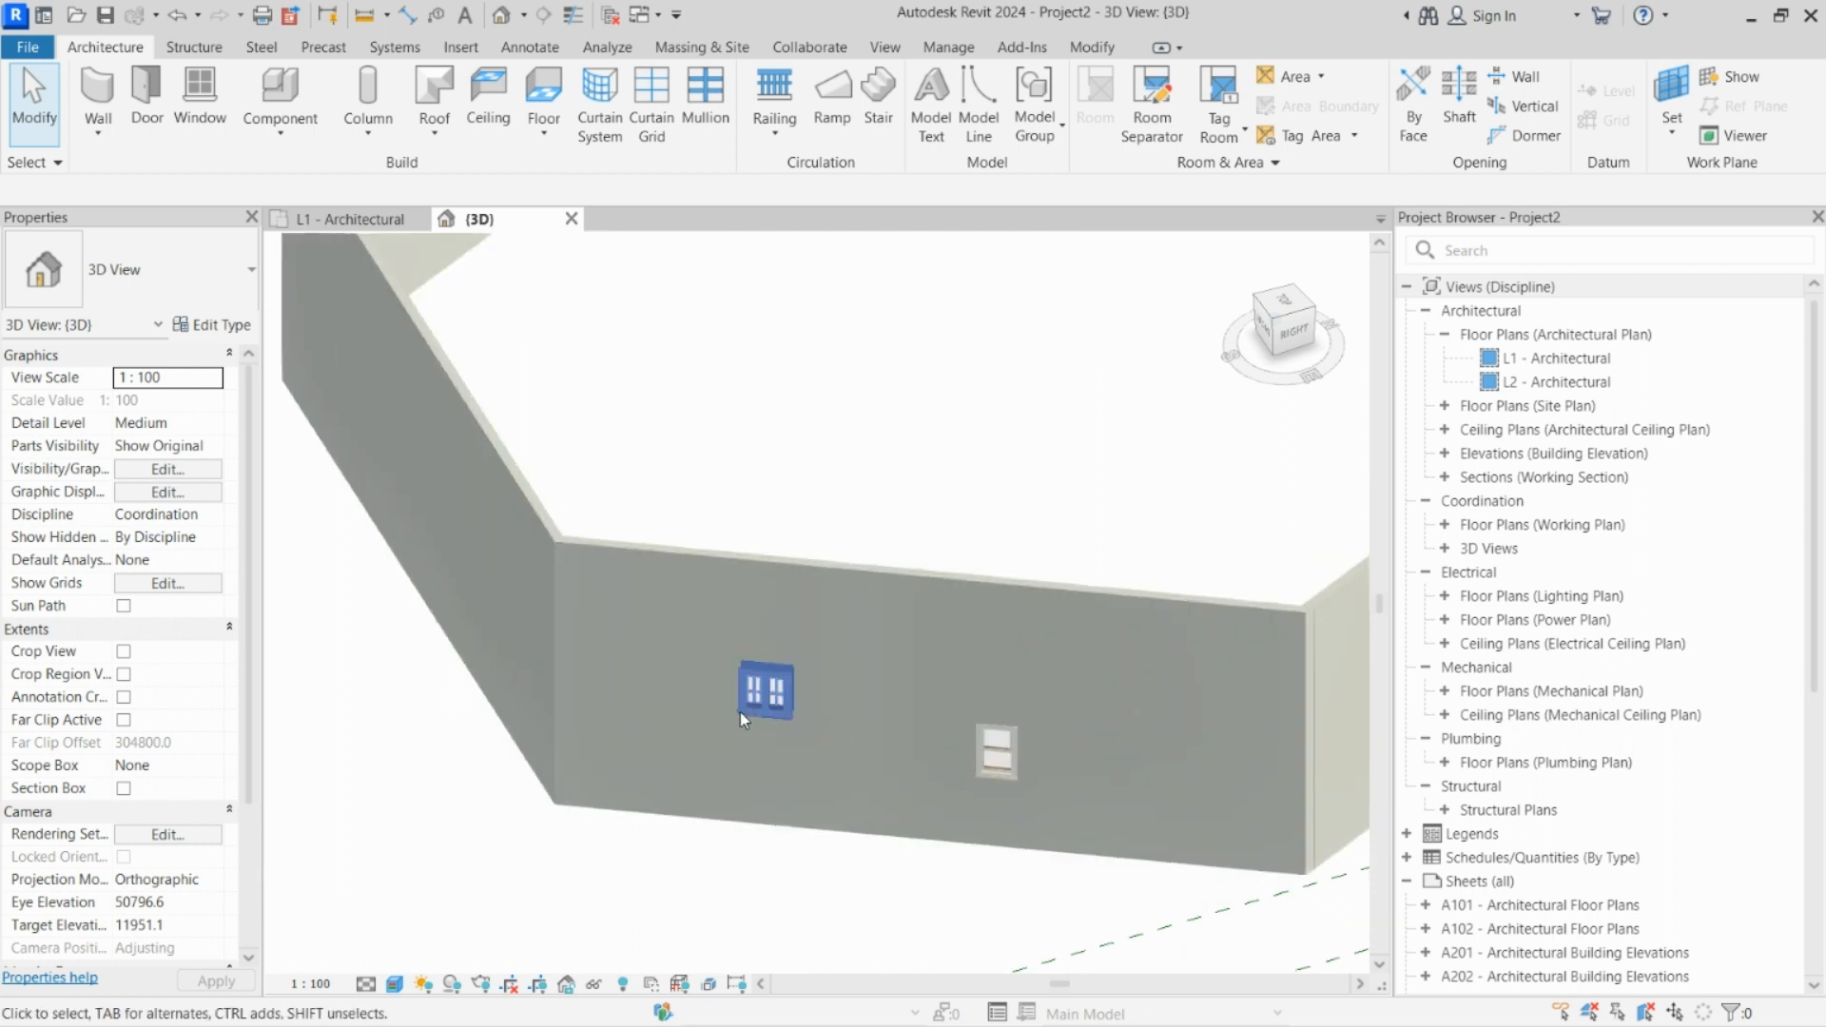
# Step: Place another 650 x 1100mm M_Window-Double-Hung window about 1100 mm to the right of the existing double-hung window
pyautogui.scroll(-1, 740, 711)
pyautogui.click(240, 281)
pyautogui.click(222, 285)
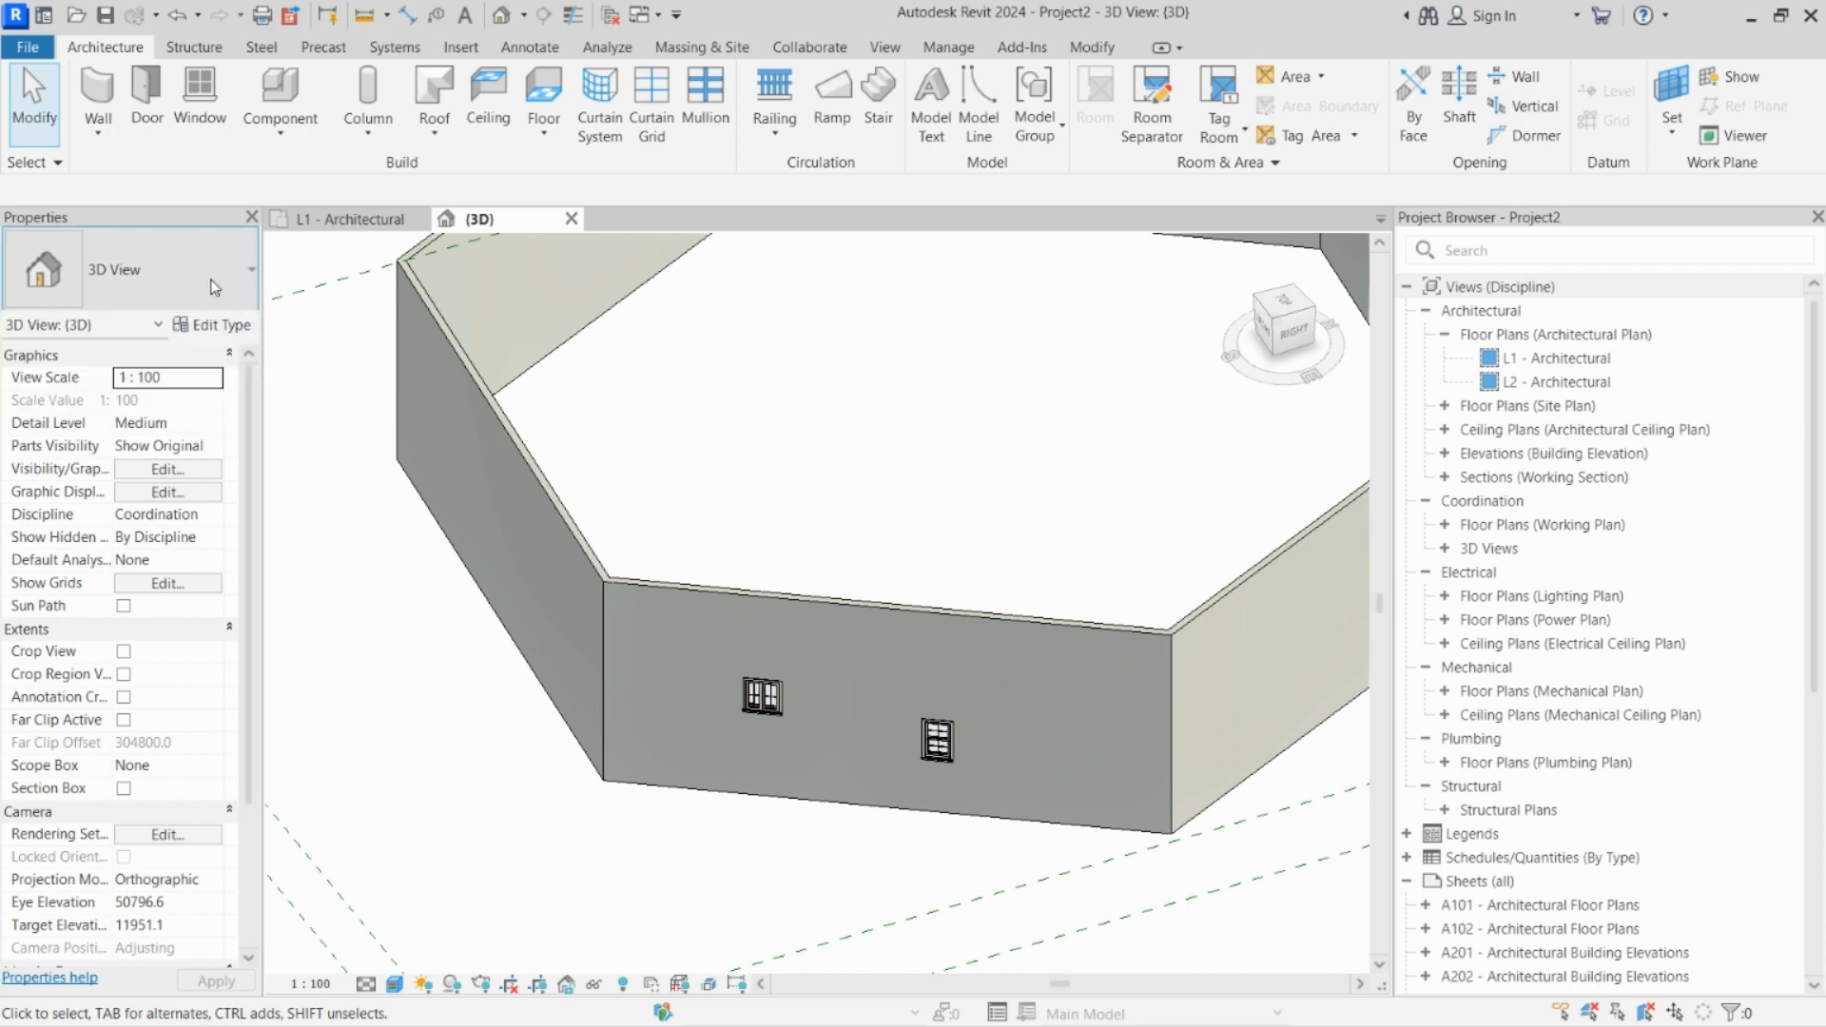
pyautogui.click(201, 95)
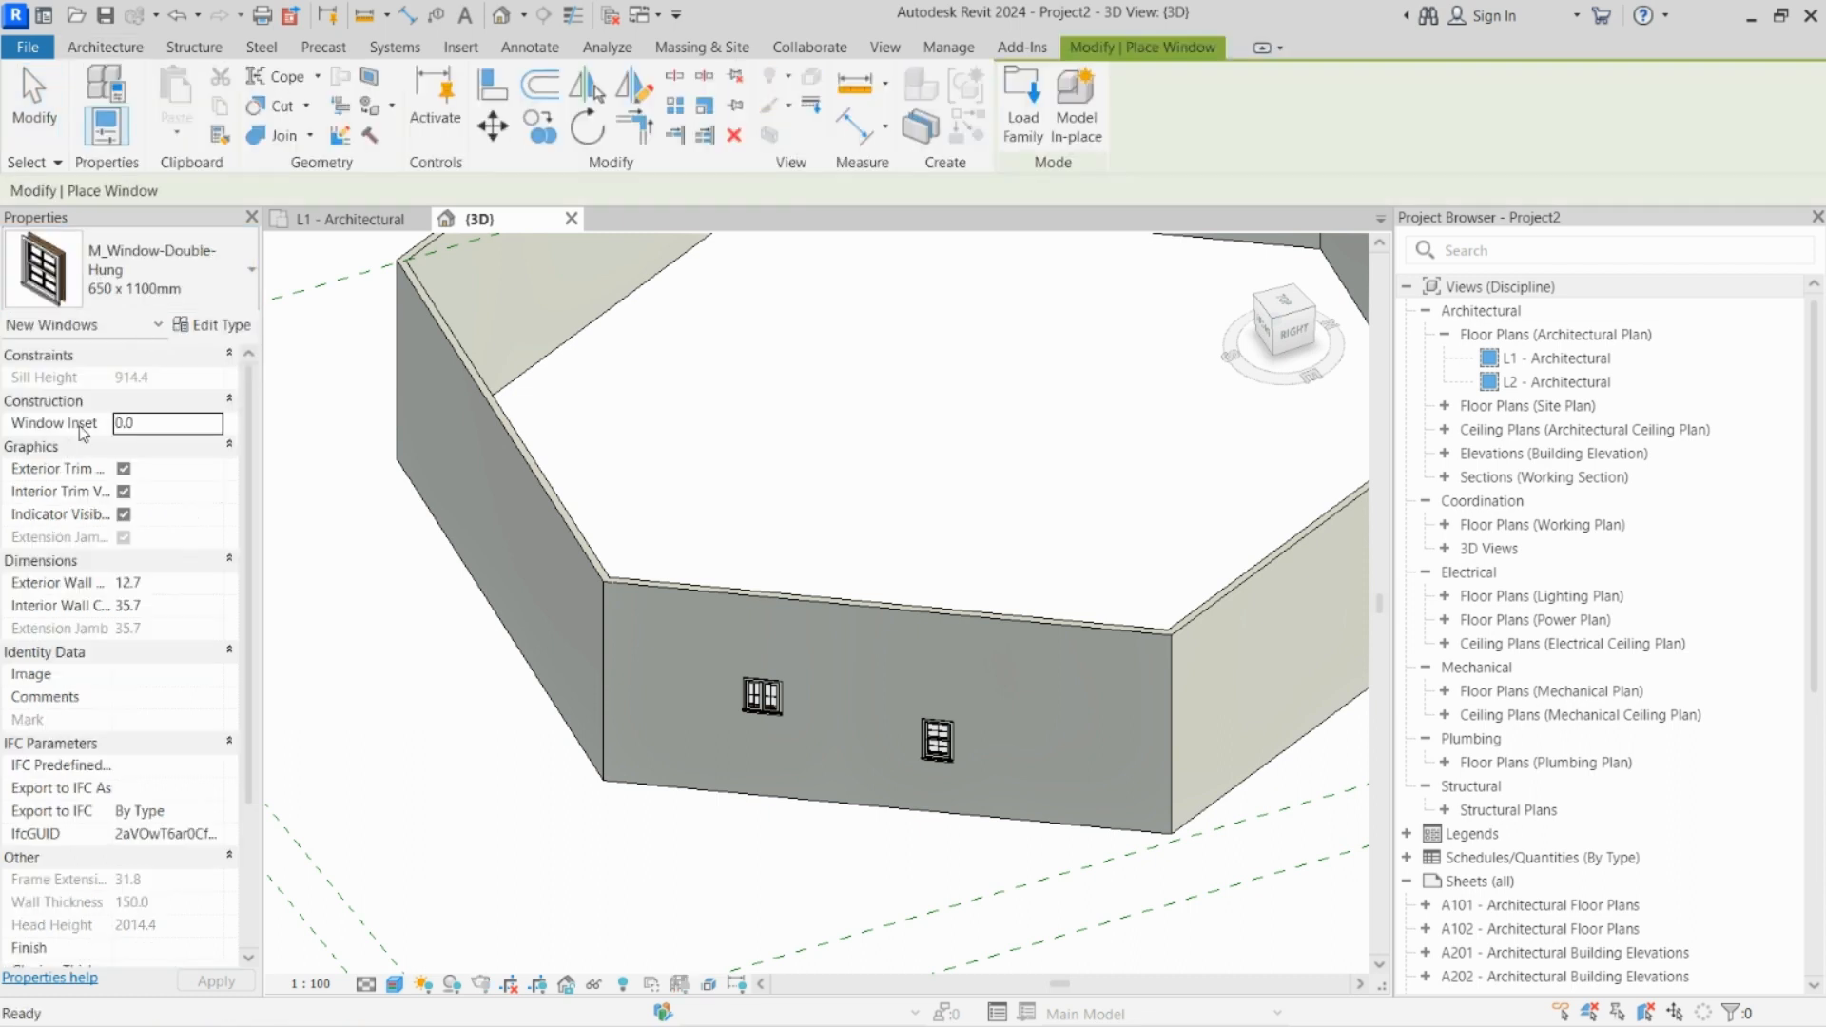
pyautogui.click(133, 271)
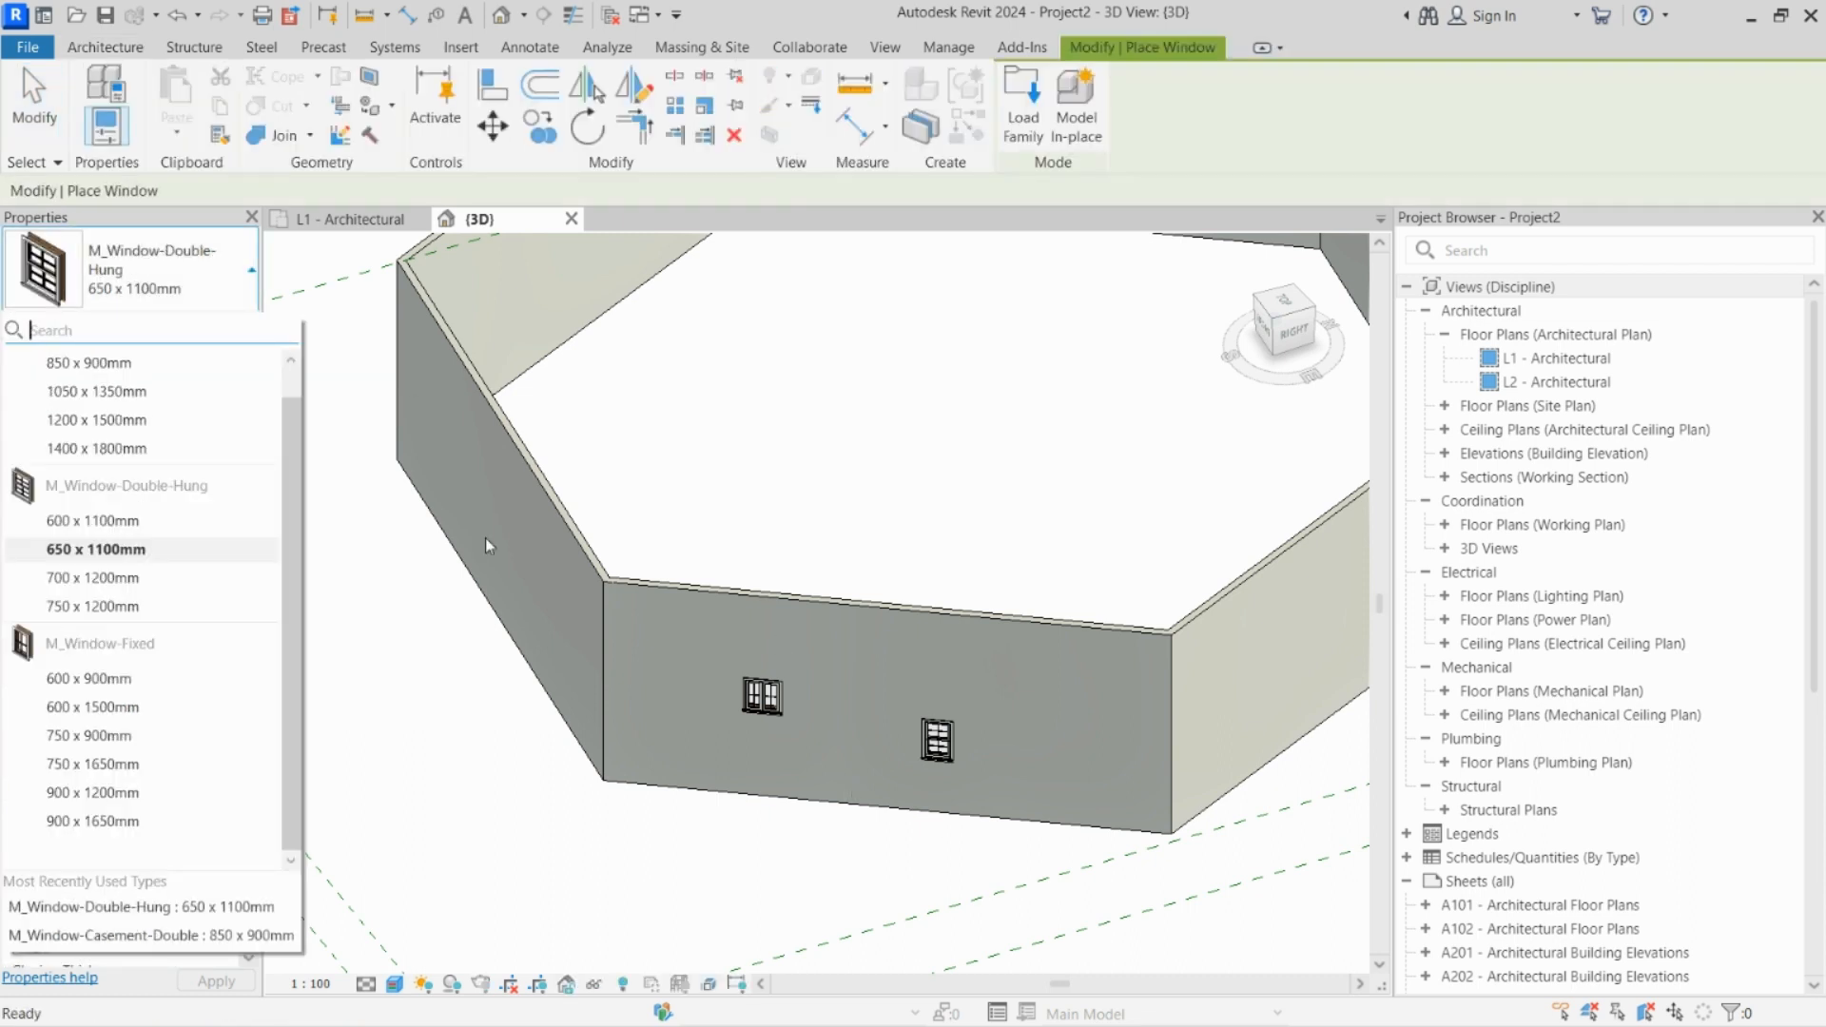
pyautogui.click(130, 287)
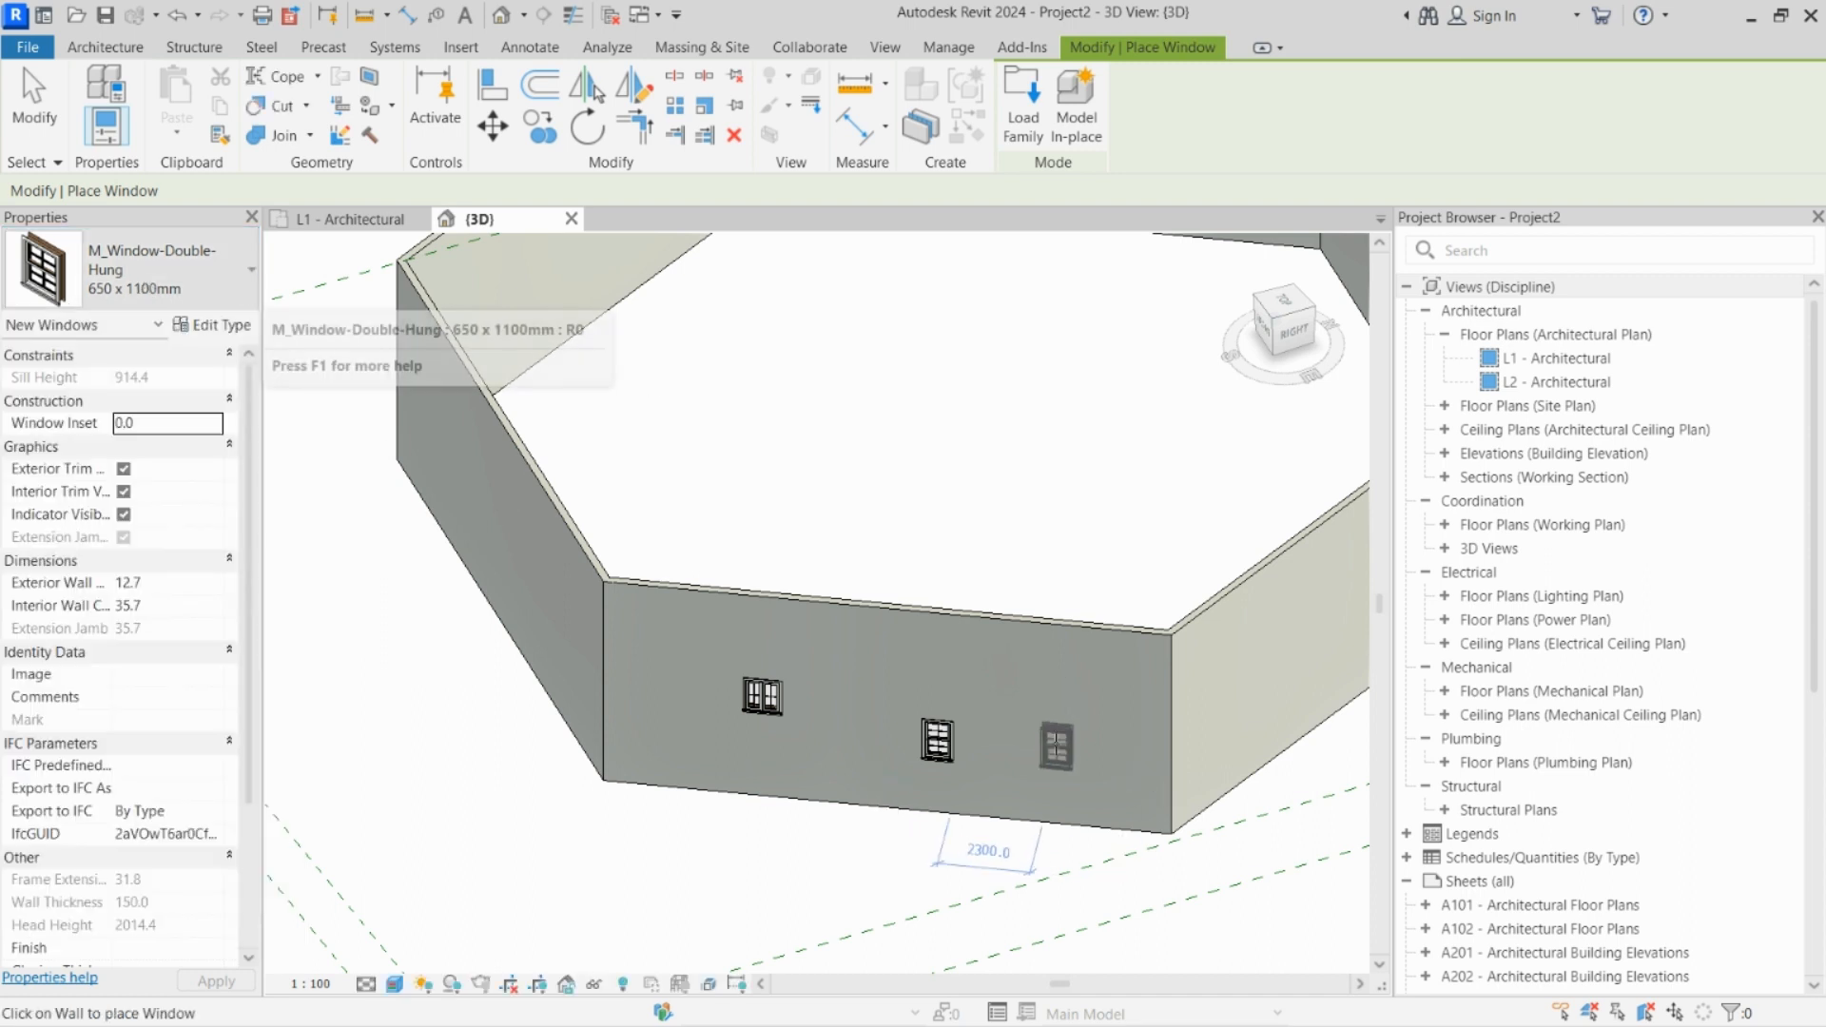
pyautogui.click(1008, 751)
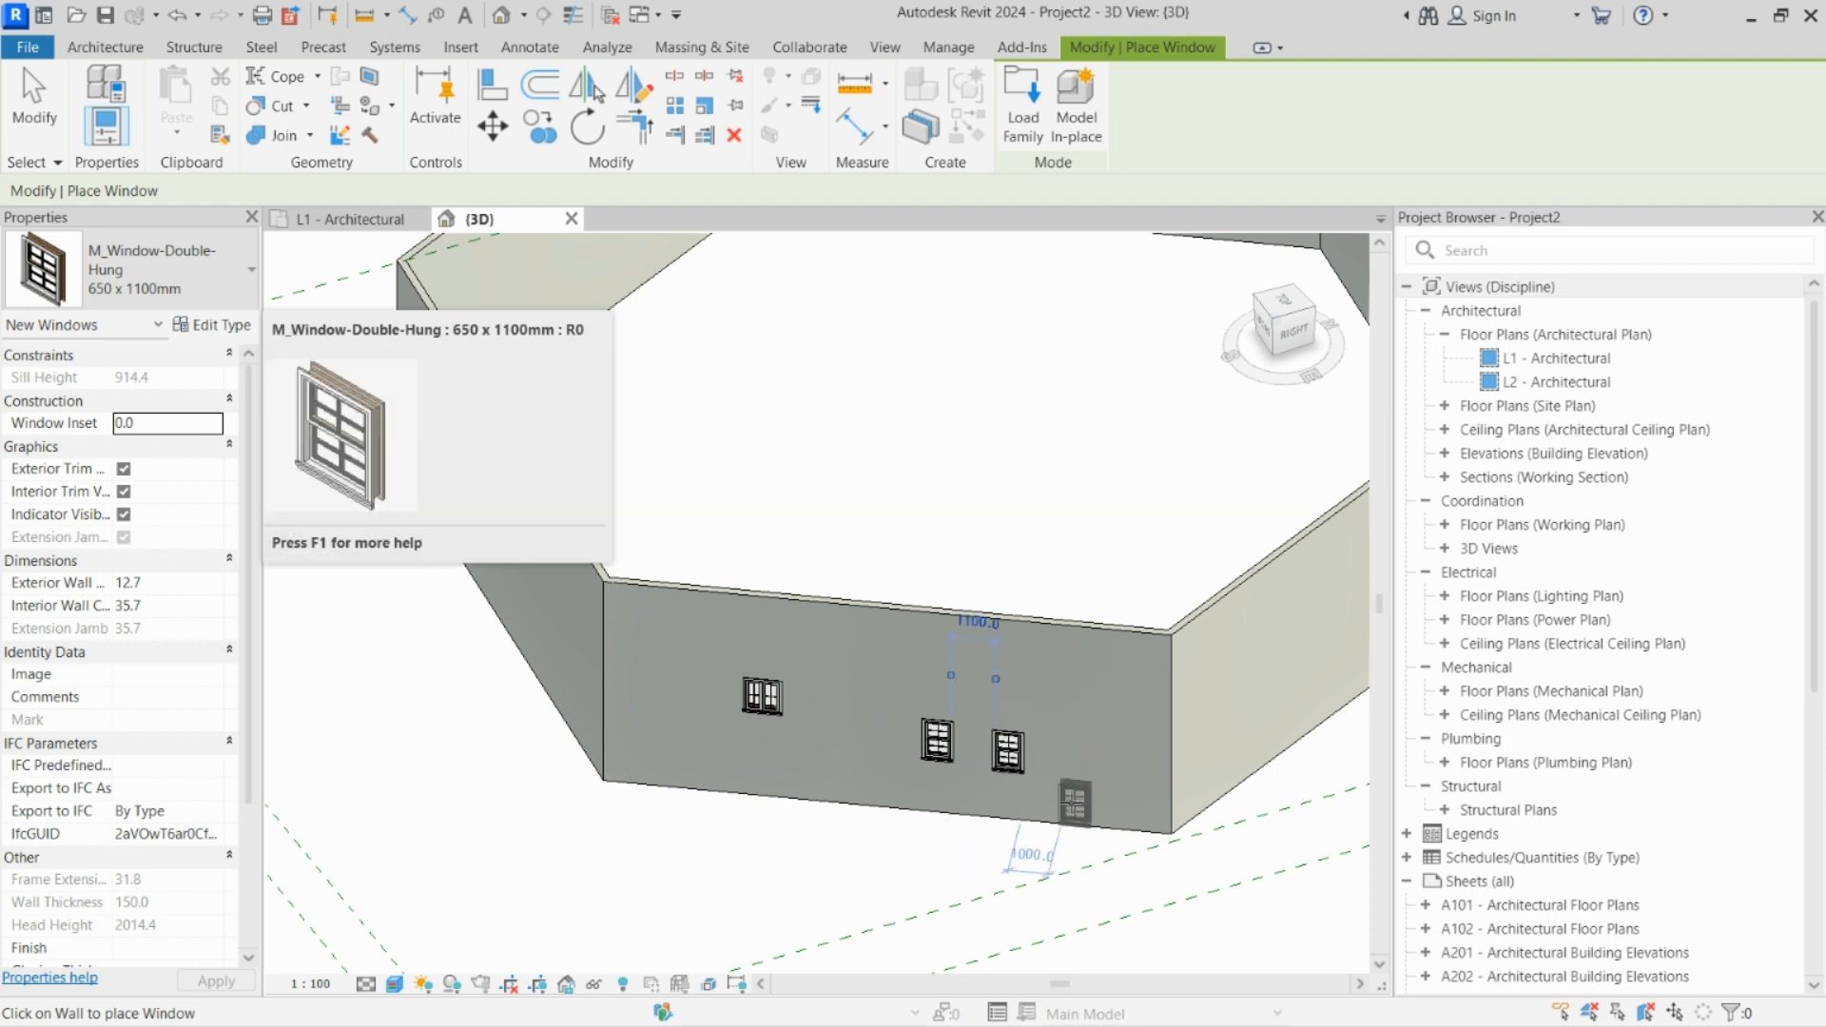
pyautogui.press('Escape')
pyautogui.press('Escape')
# Step: Select all instances of the 650 x 1100mm double-hung window visible in the view, then clear the selection
pyautogui.scroll(3, 1017, 782)
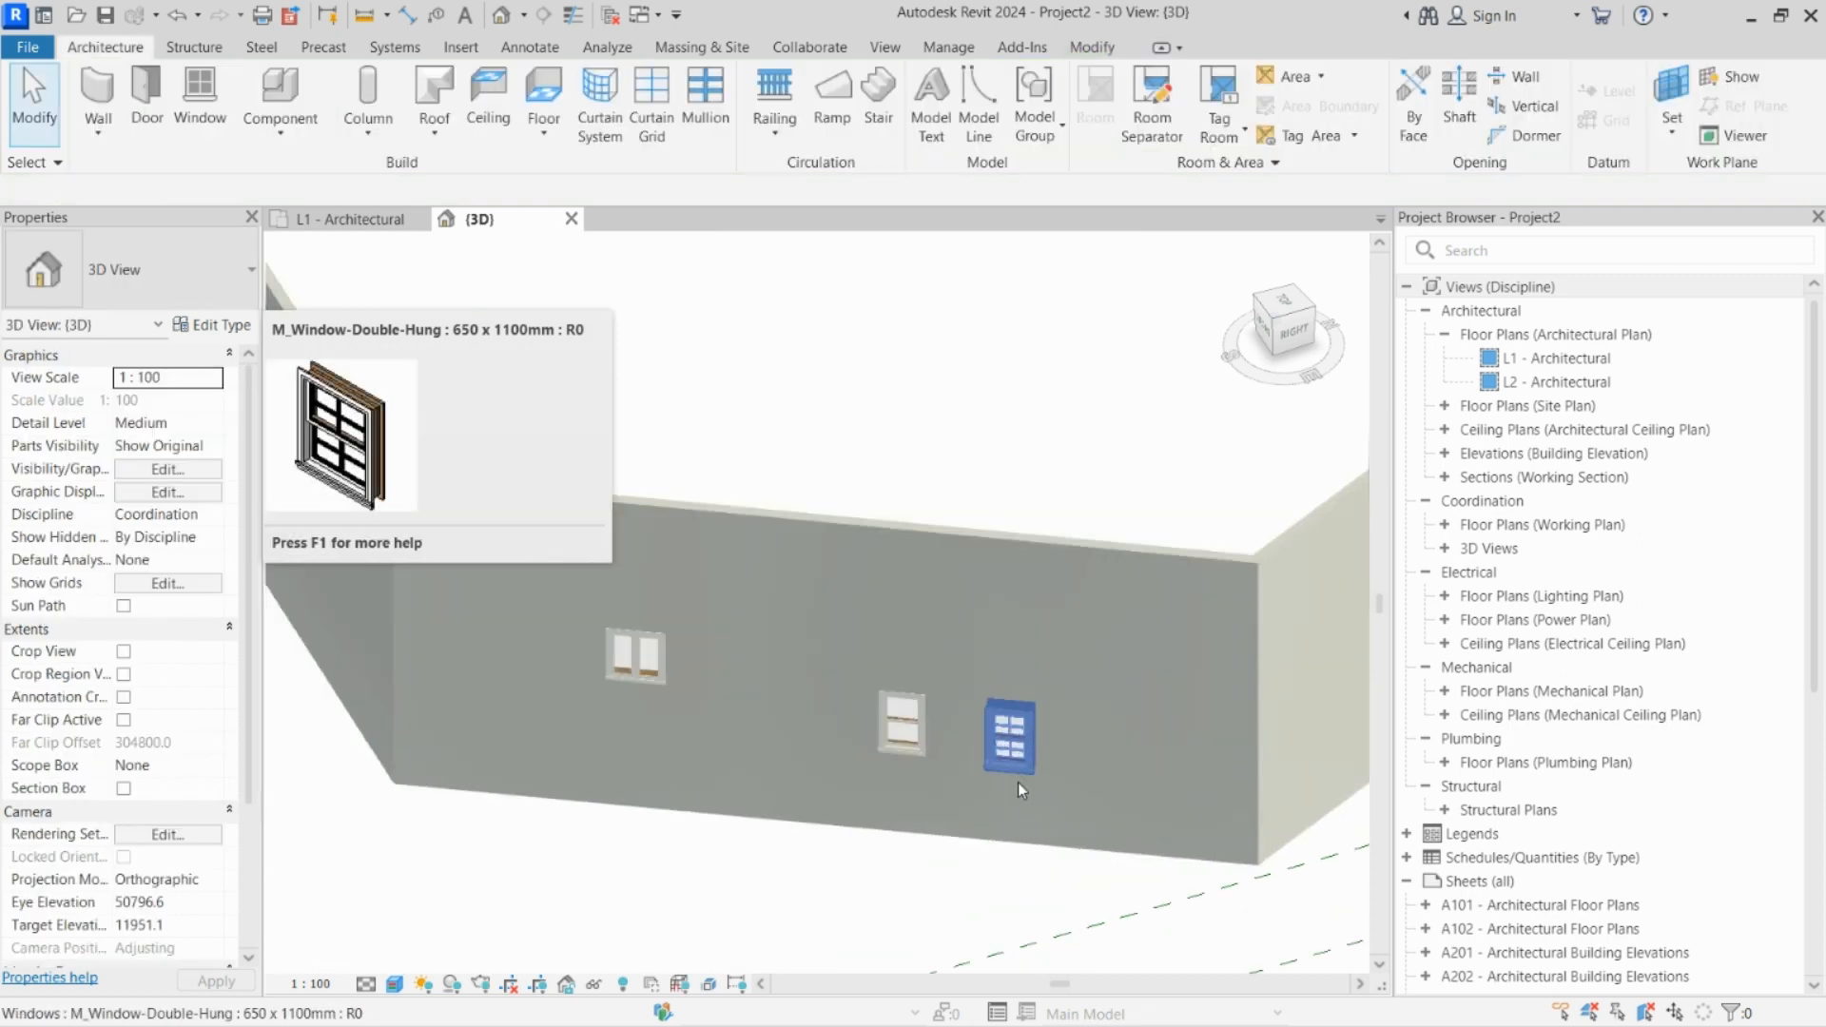
pyautogui.click(910, 733)
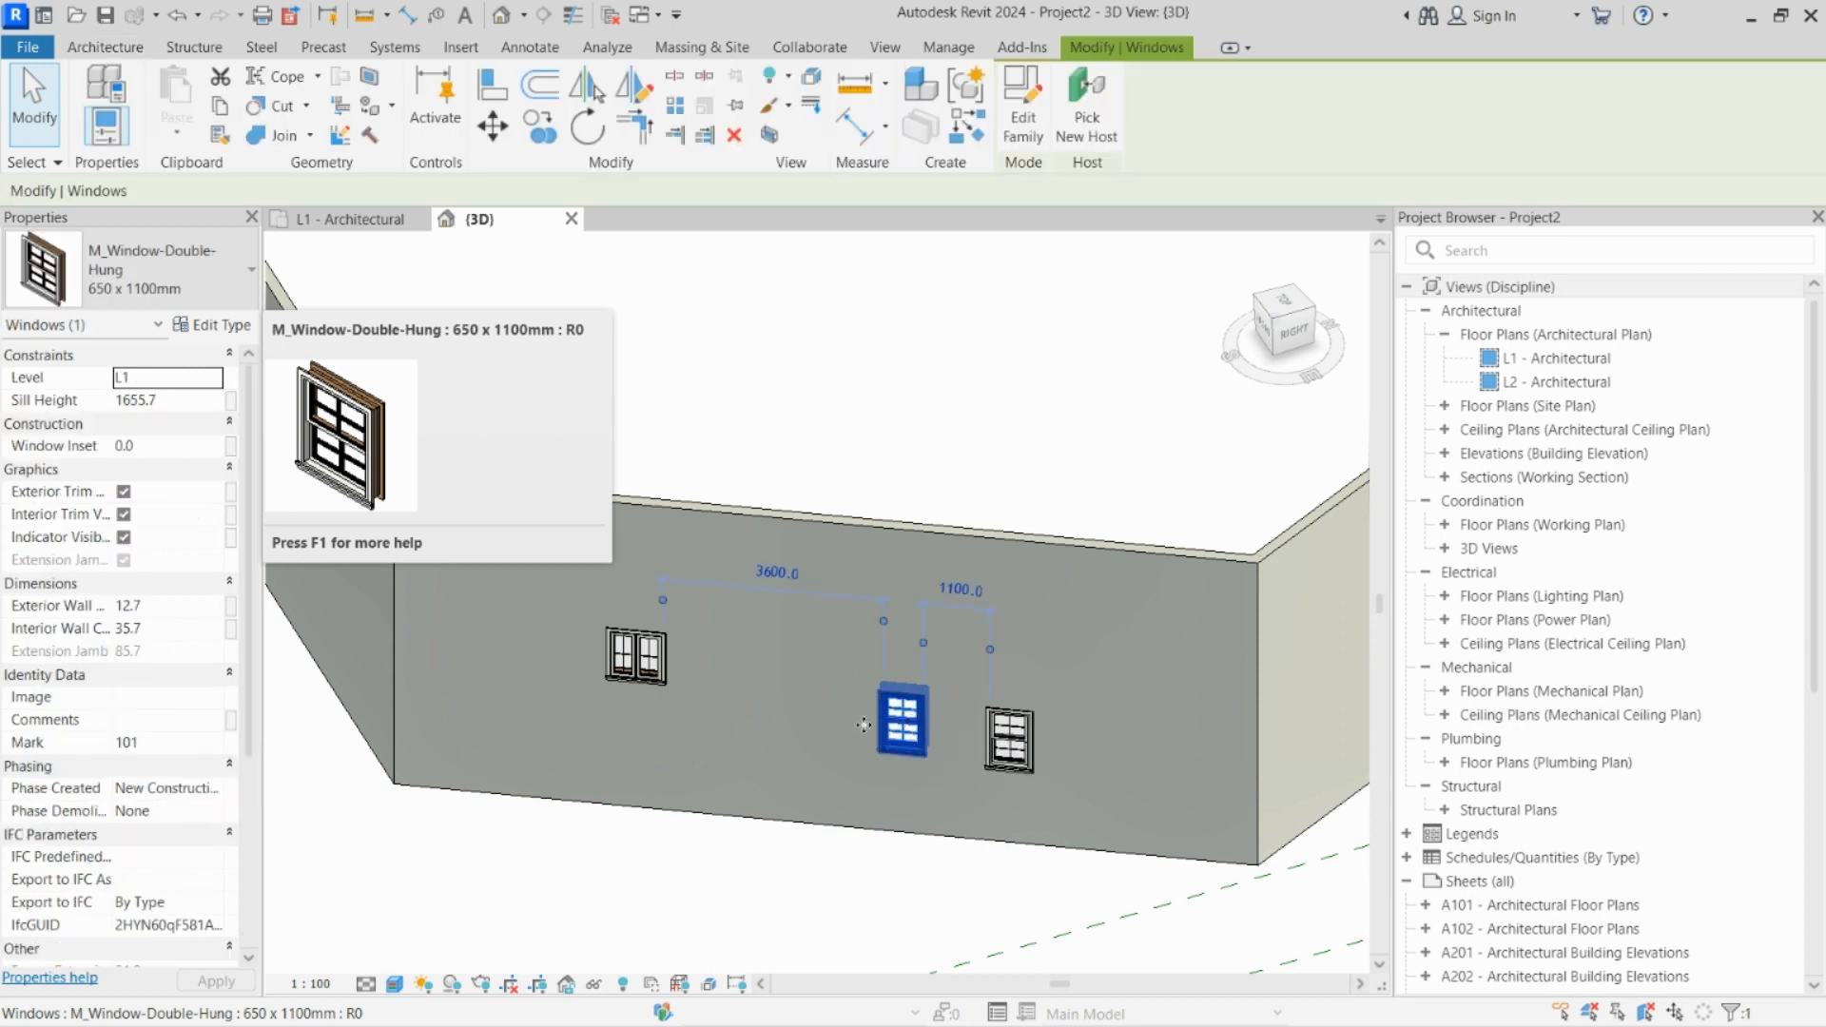
pyautogui.scroll(-5, 955, 715)
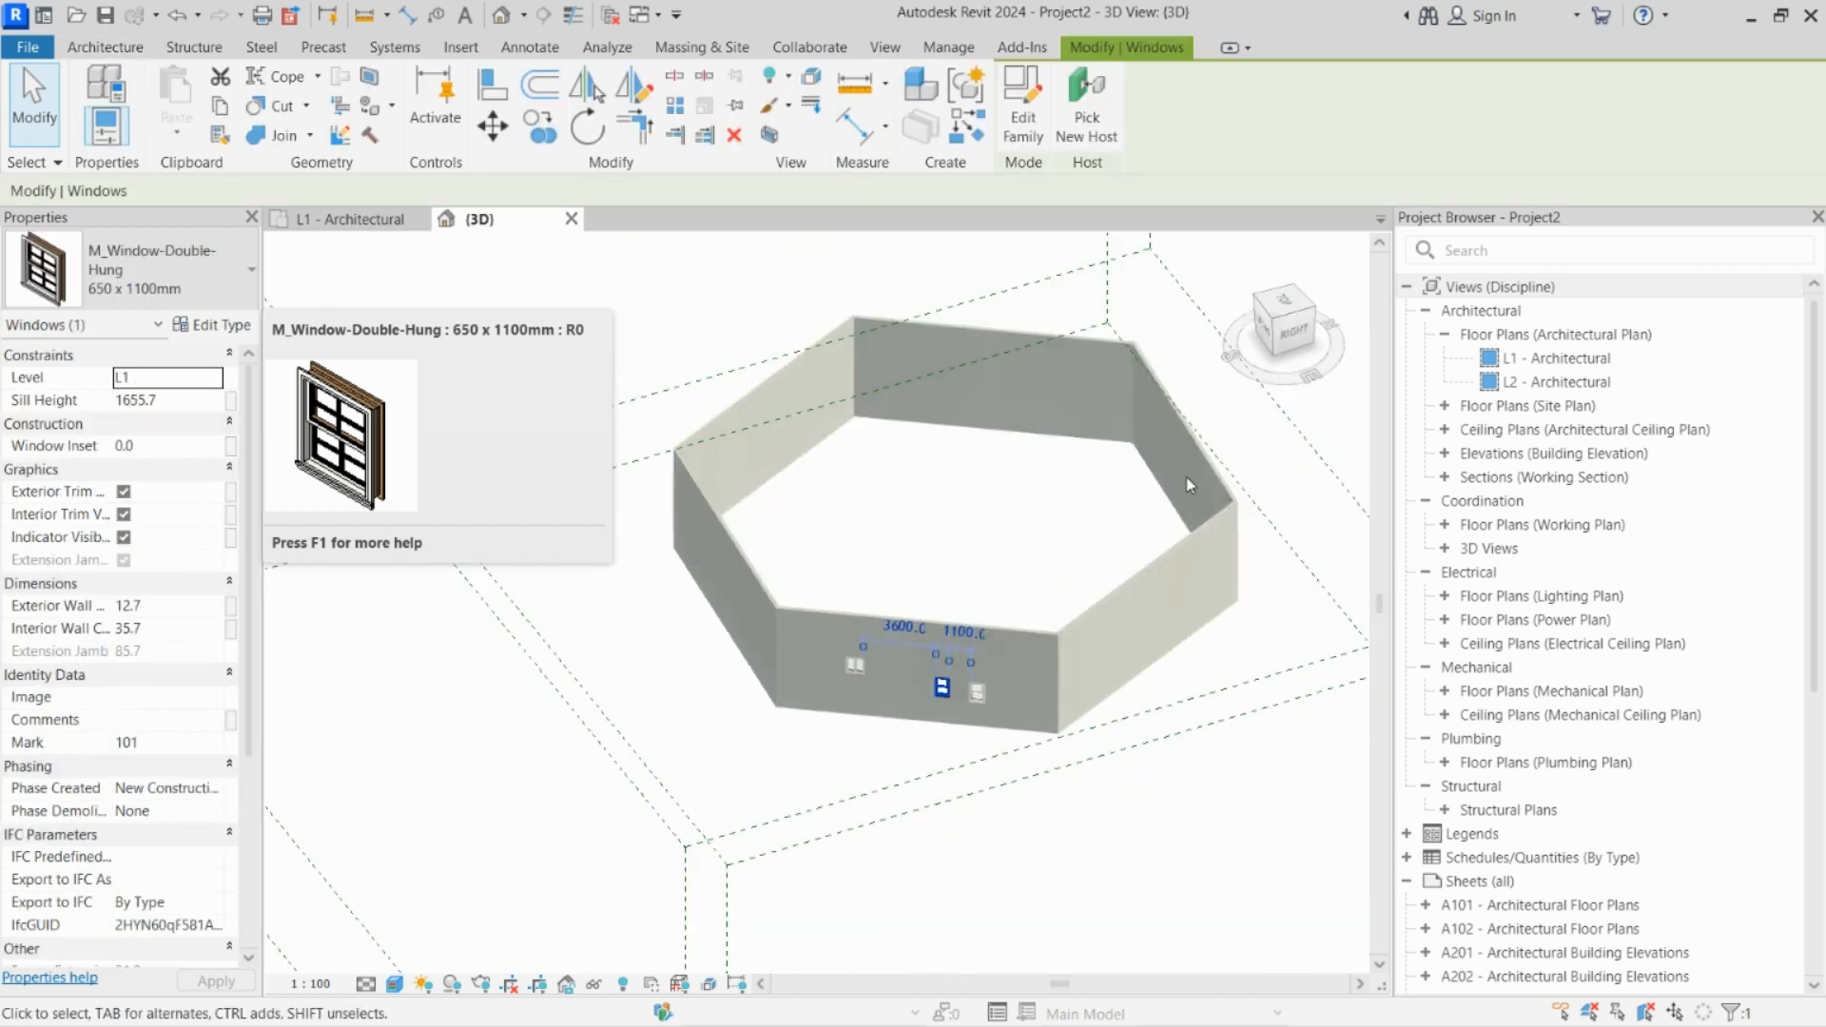
pyautogui.scroll(5, 935, 704)
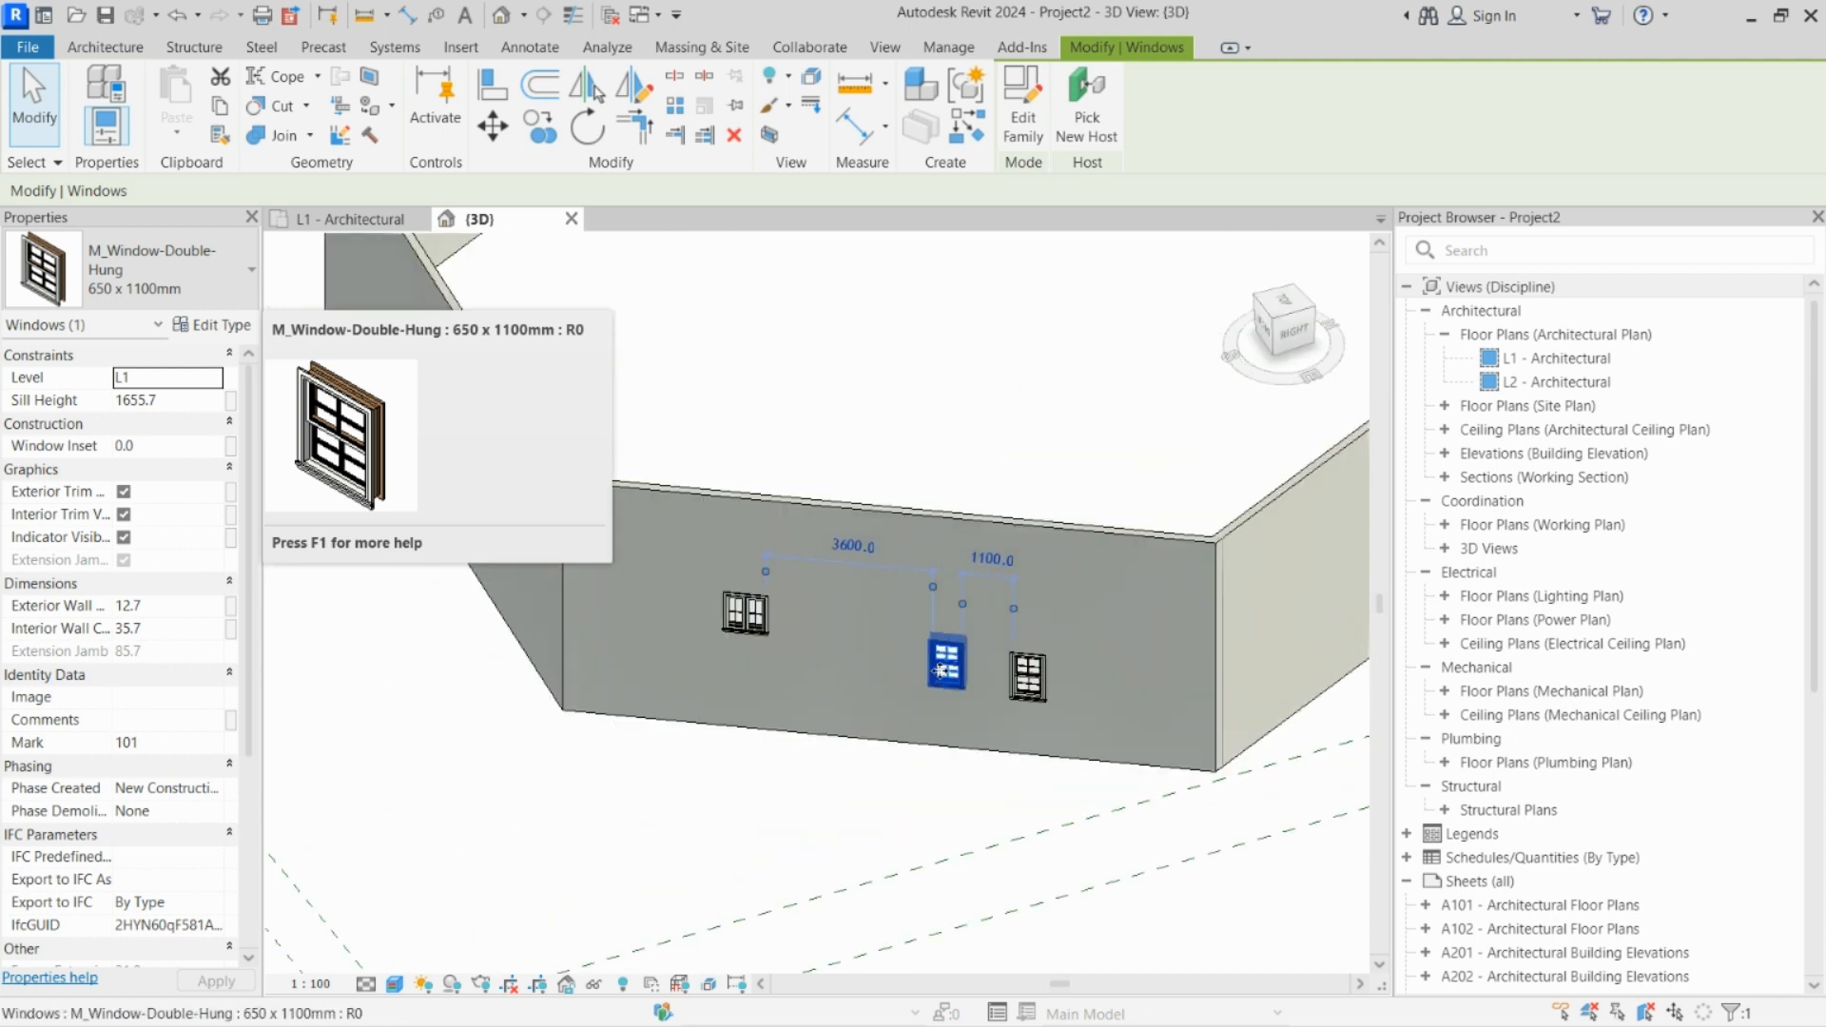
pyautogui.scroll(3, 940, 671)
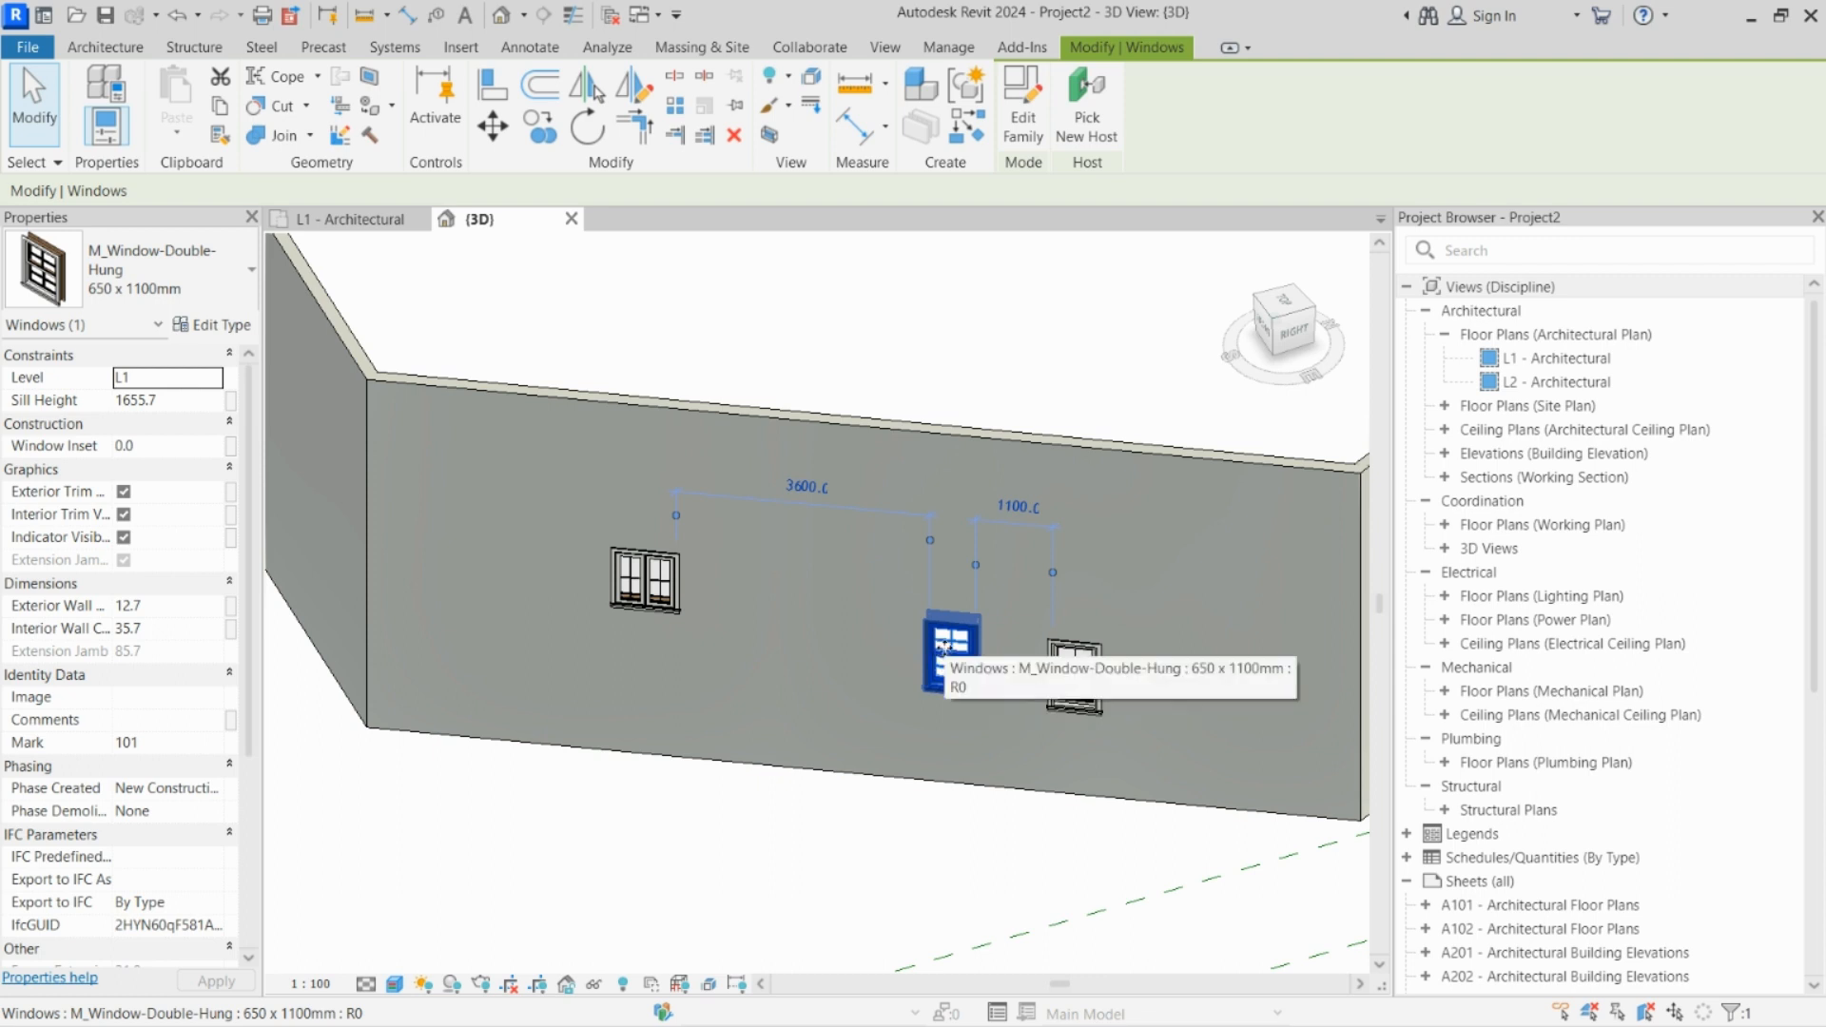
pyautogui.rightClick(945, 651)
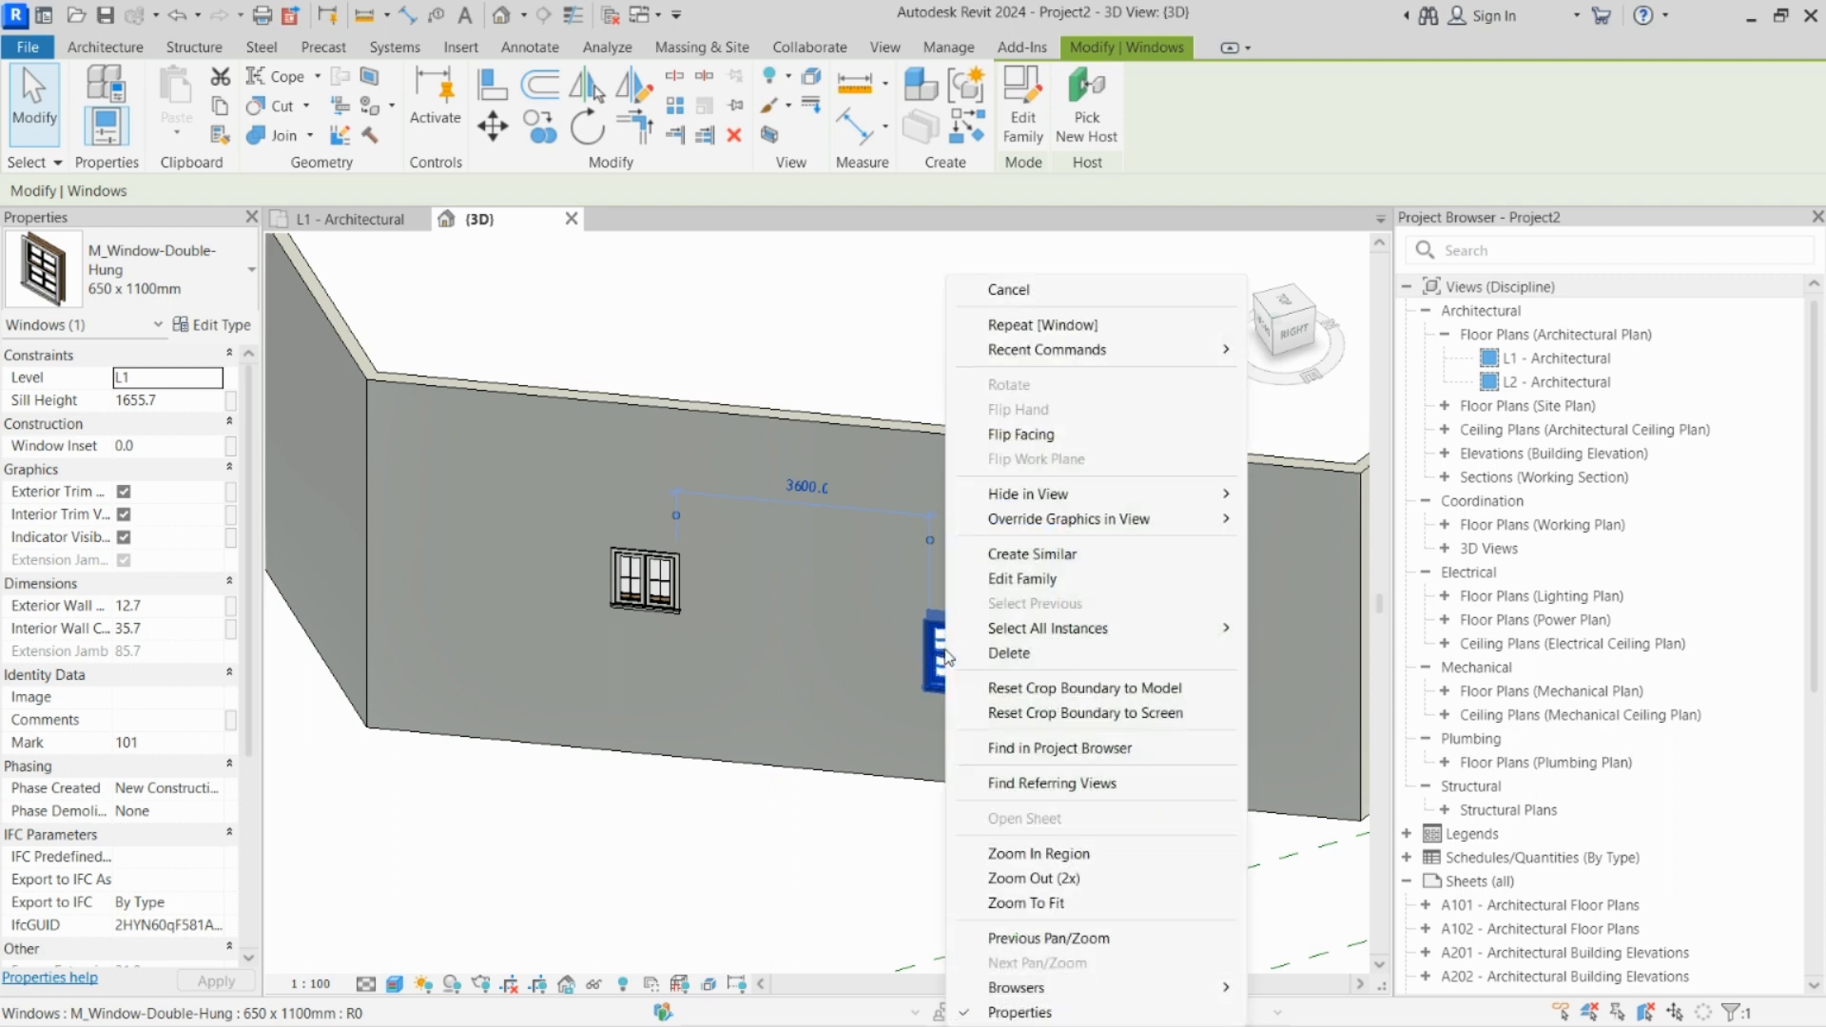
pyautogui.moveTo(1008, 631)
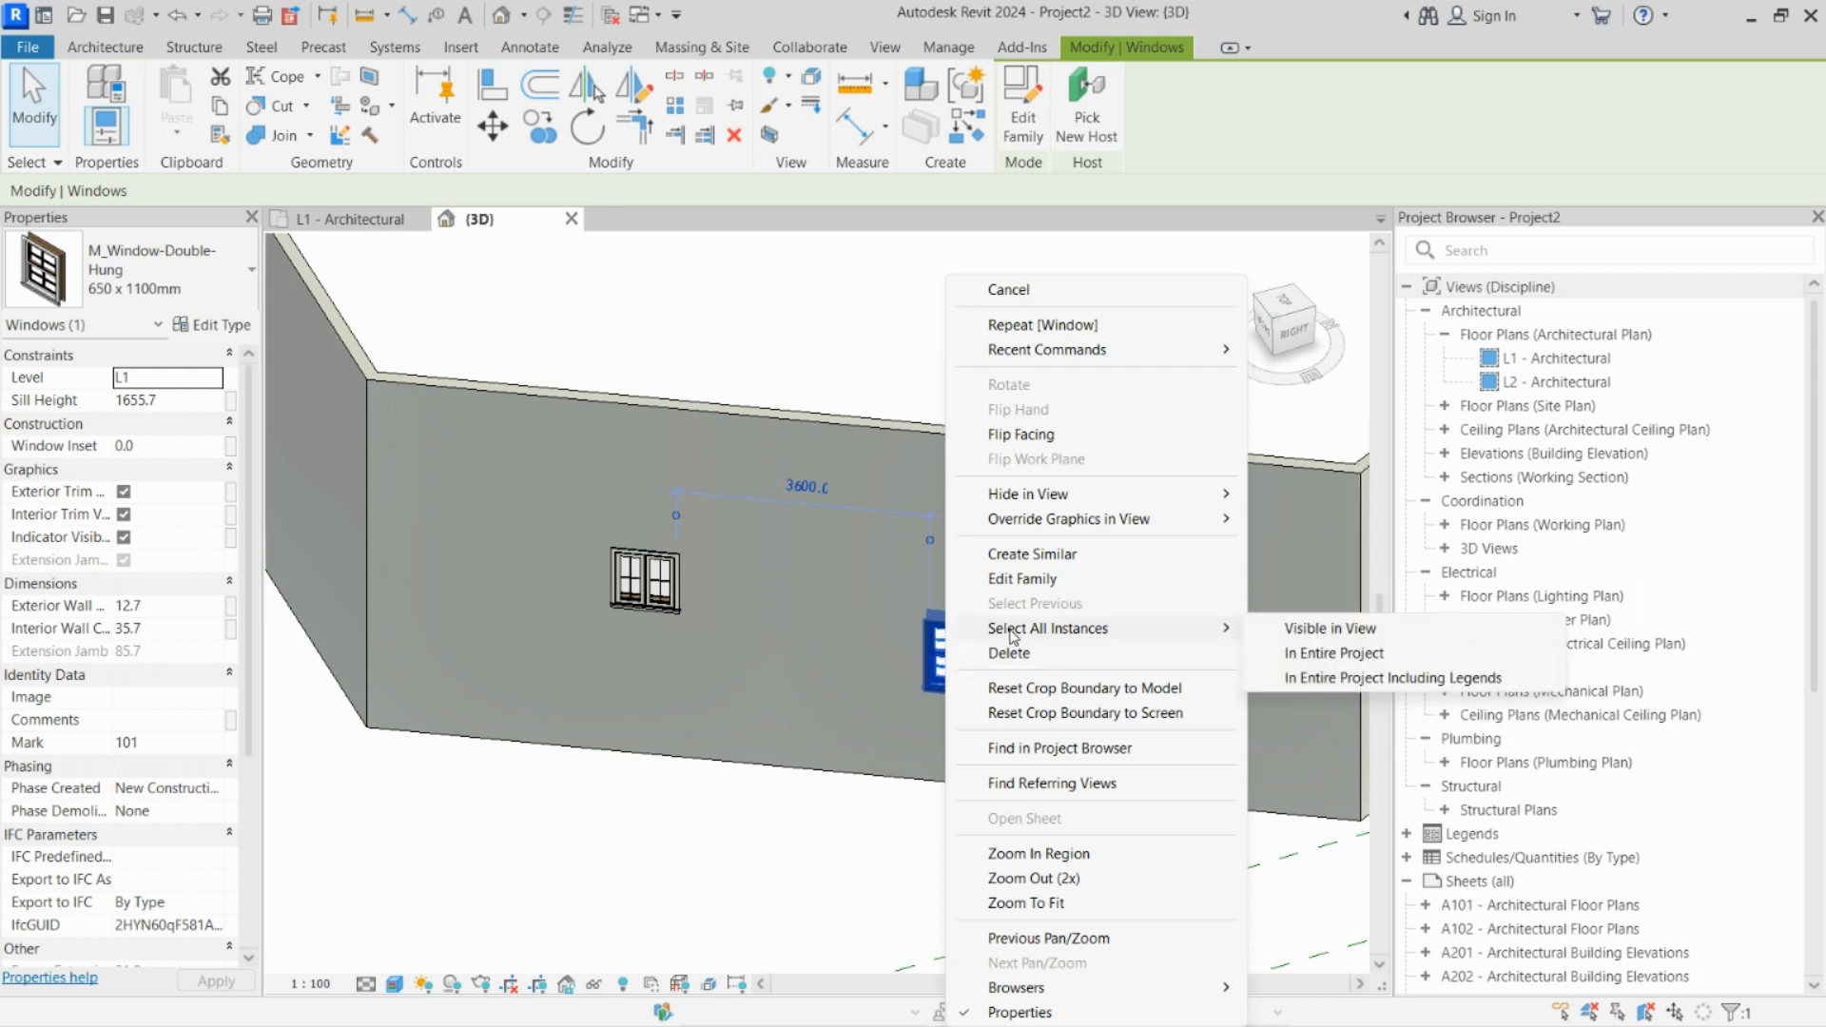
pyautogui.click(1301, 632)
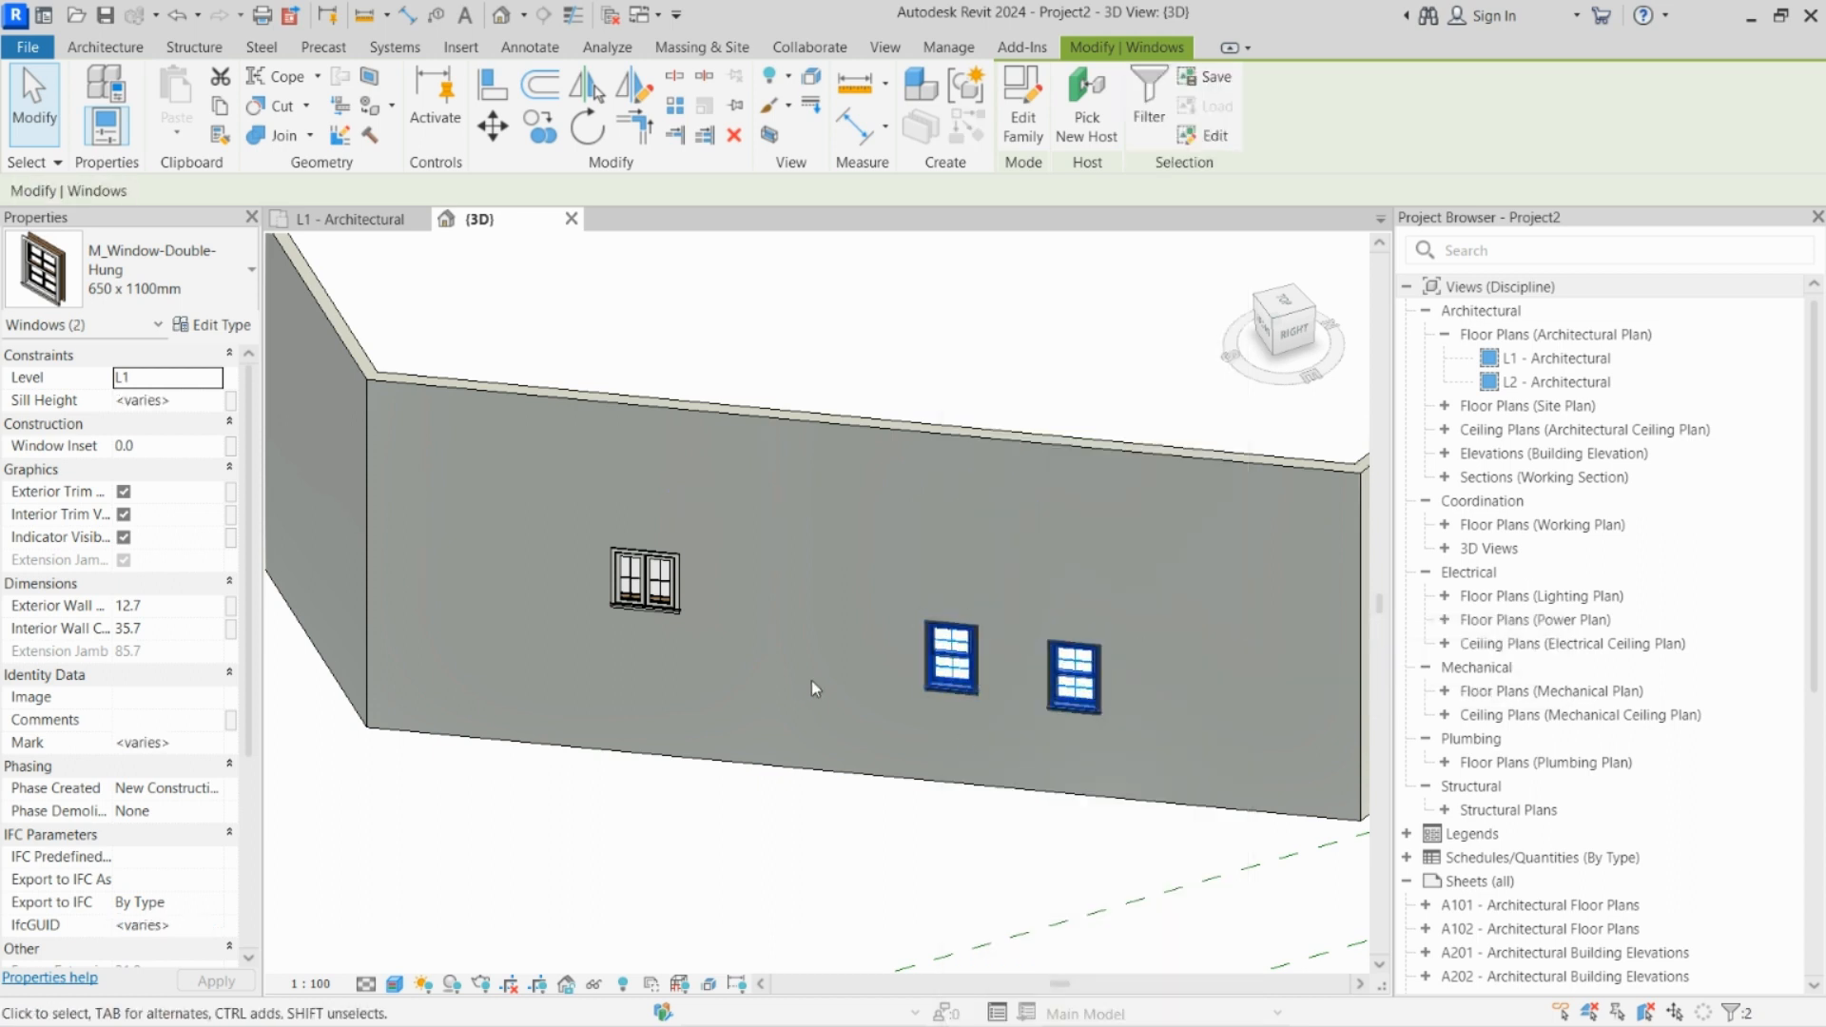
pyautogui.keyDown('shift'); pyautogui.moveTo(812, 681); pyautogui.dragTo(942, 664, button='middle'); pyautogui.keyUp('shift')
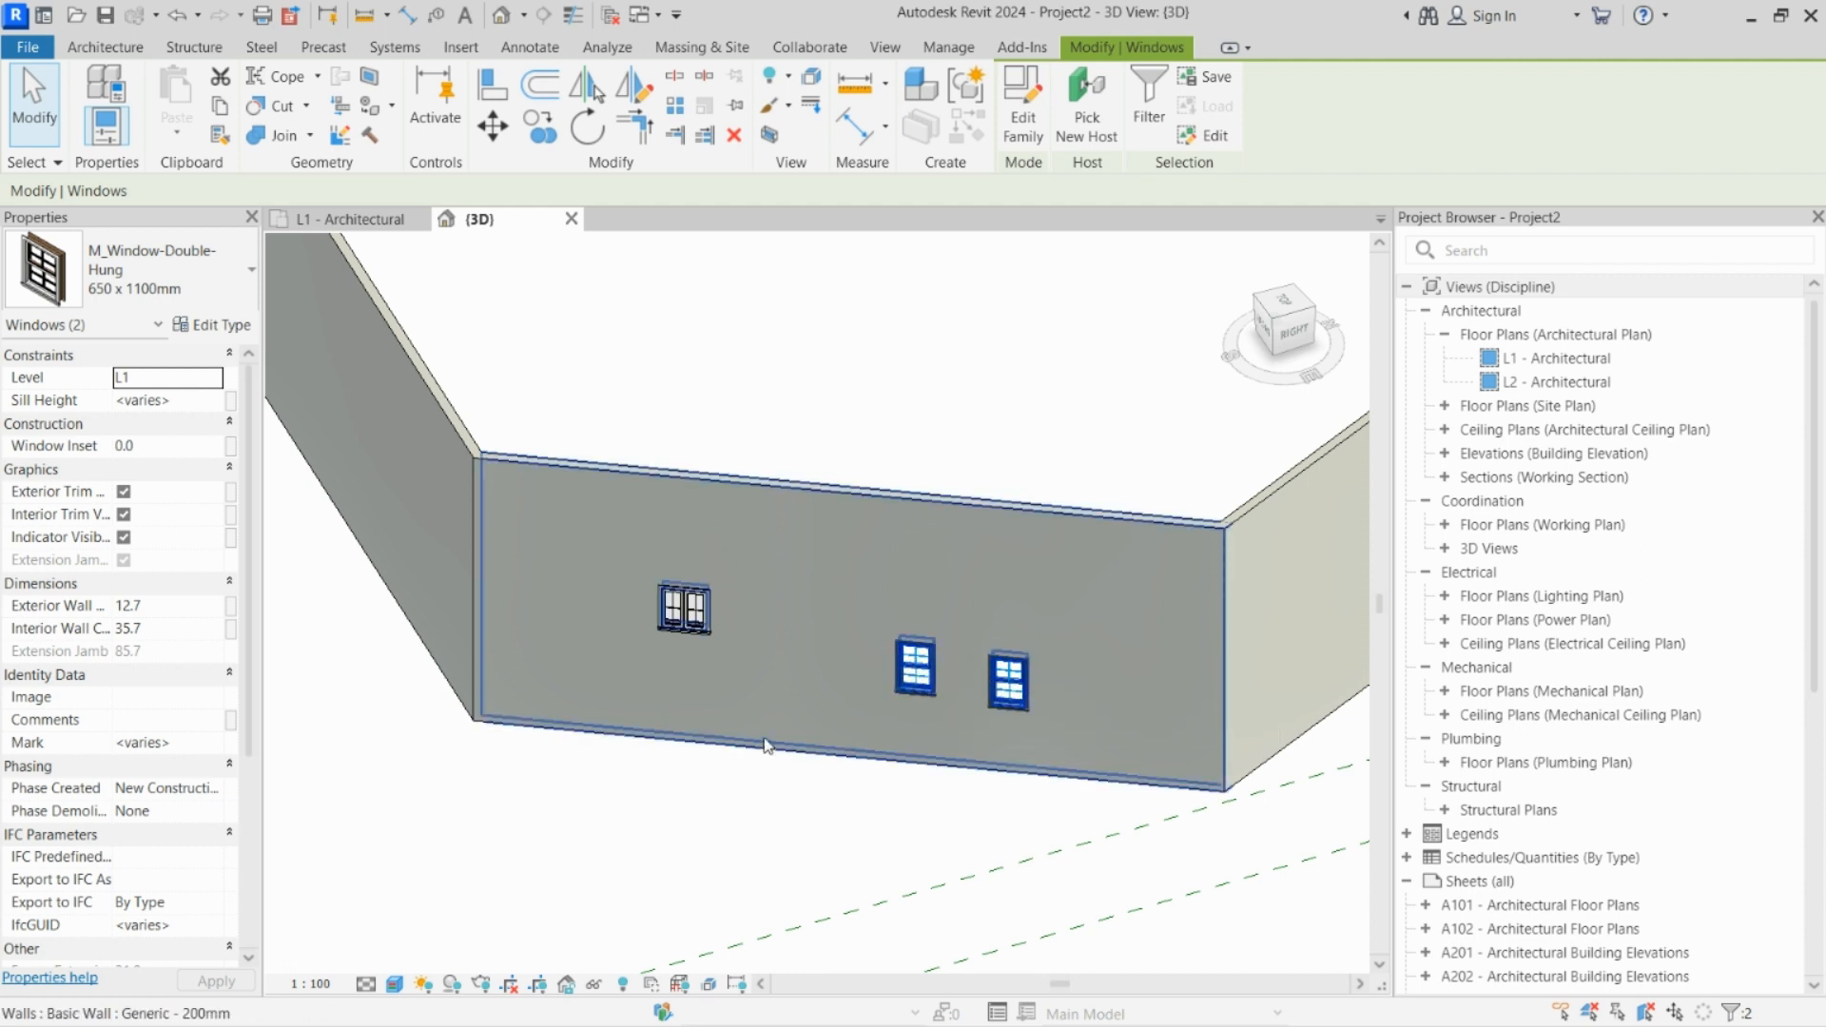
pyautogui.click(791, 708)
# Step: Select the whole model in the 3D view and filter out Levels, Scope Boxes and Walls, keeping only Windows selected
pyautogui.scroll(-1, 791, 707)
pyautogui.scroll(-3, 761, 676)
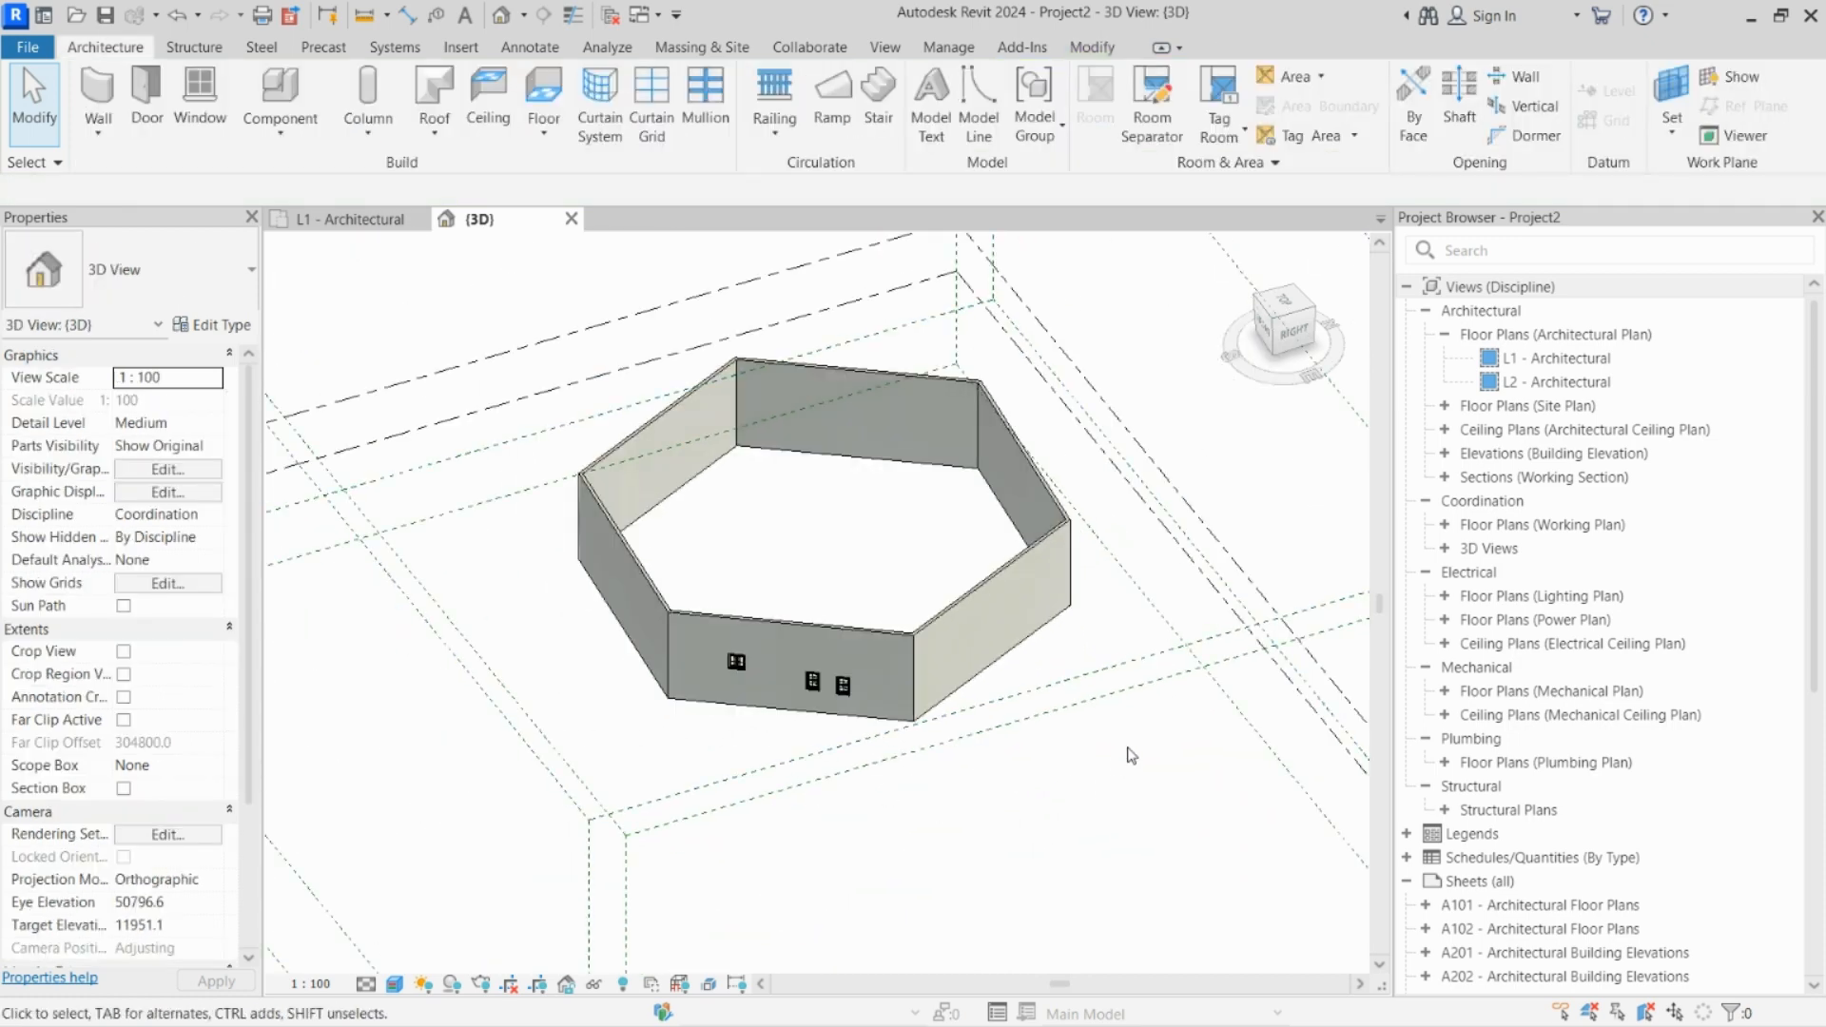
pyautogui.moveTo(1214, 745); pyautogui.dragTo(616, 376)
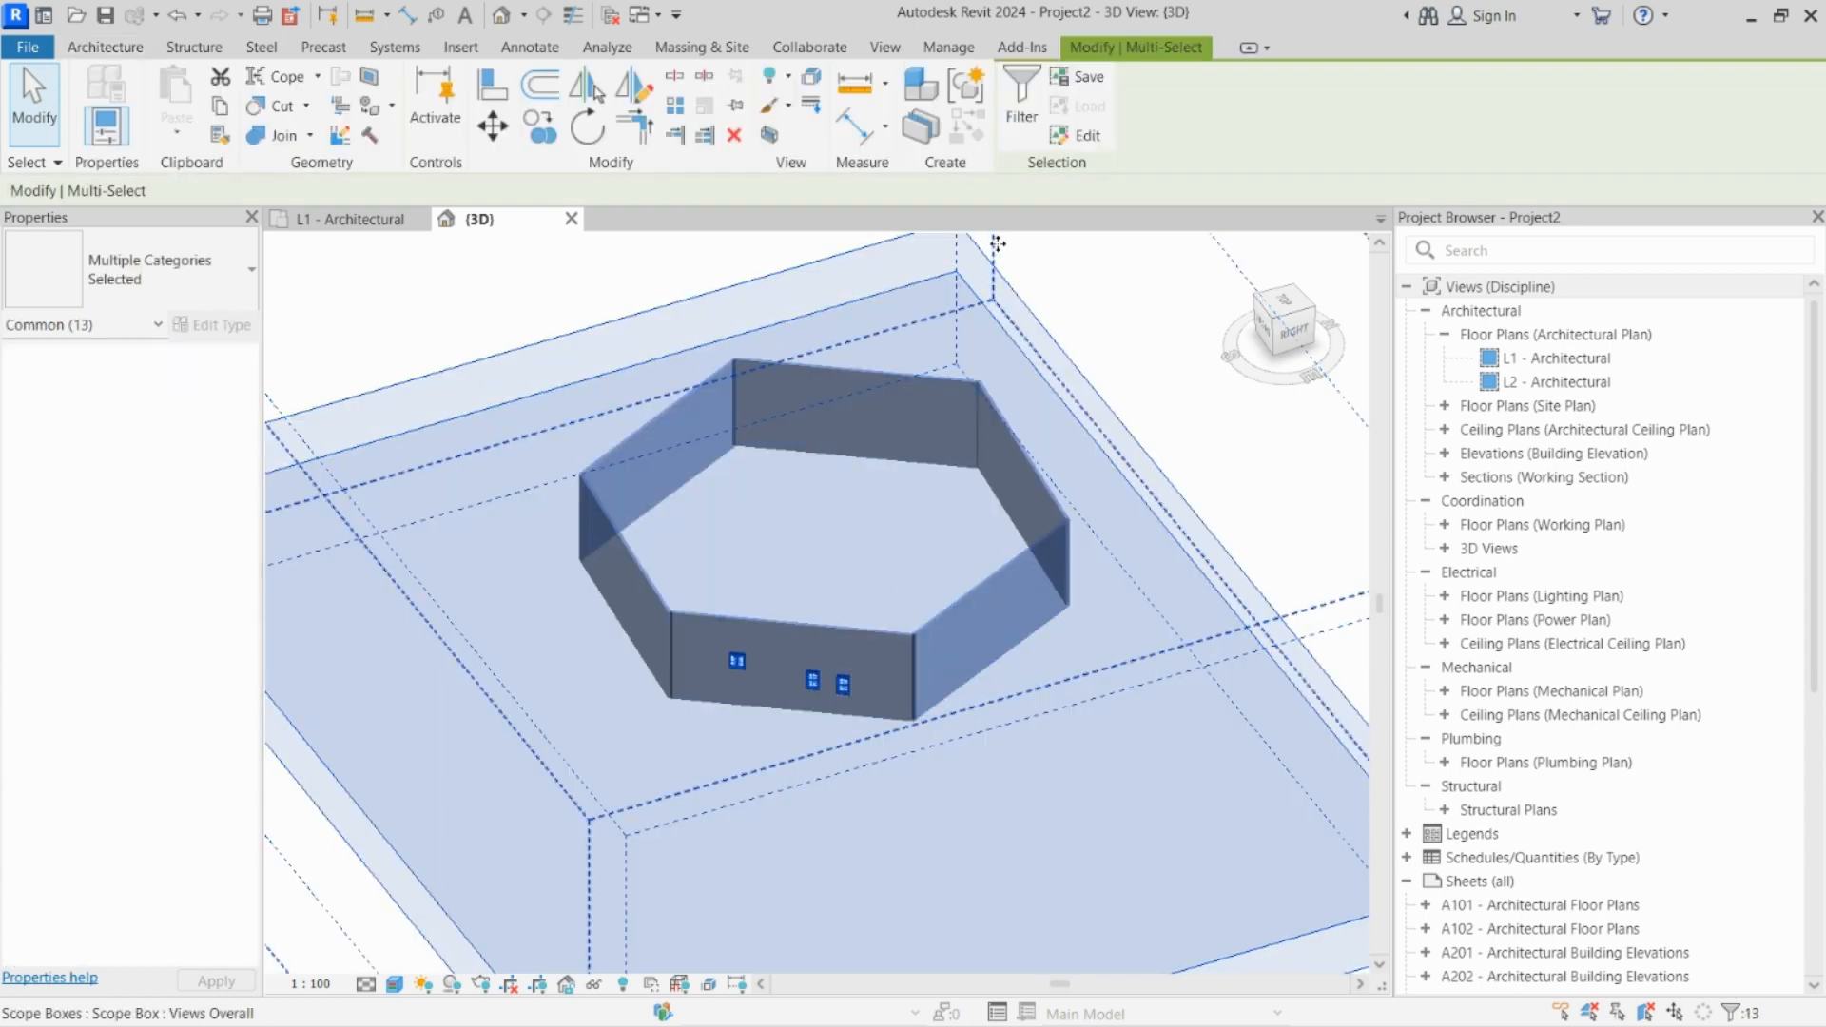
pyautogui.click(1021, 112)
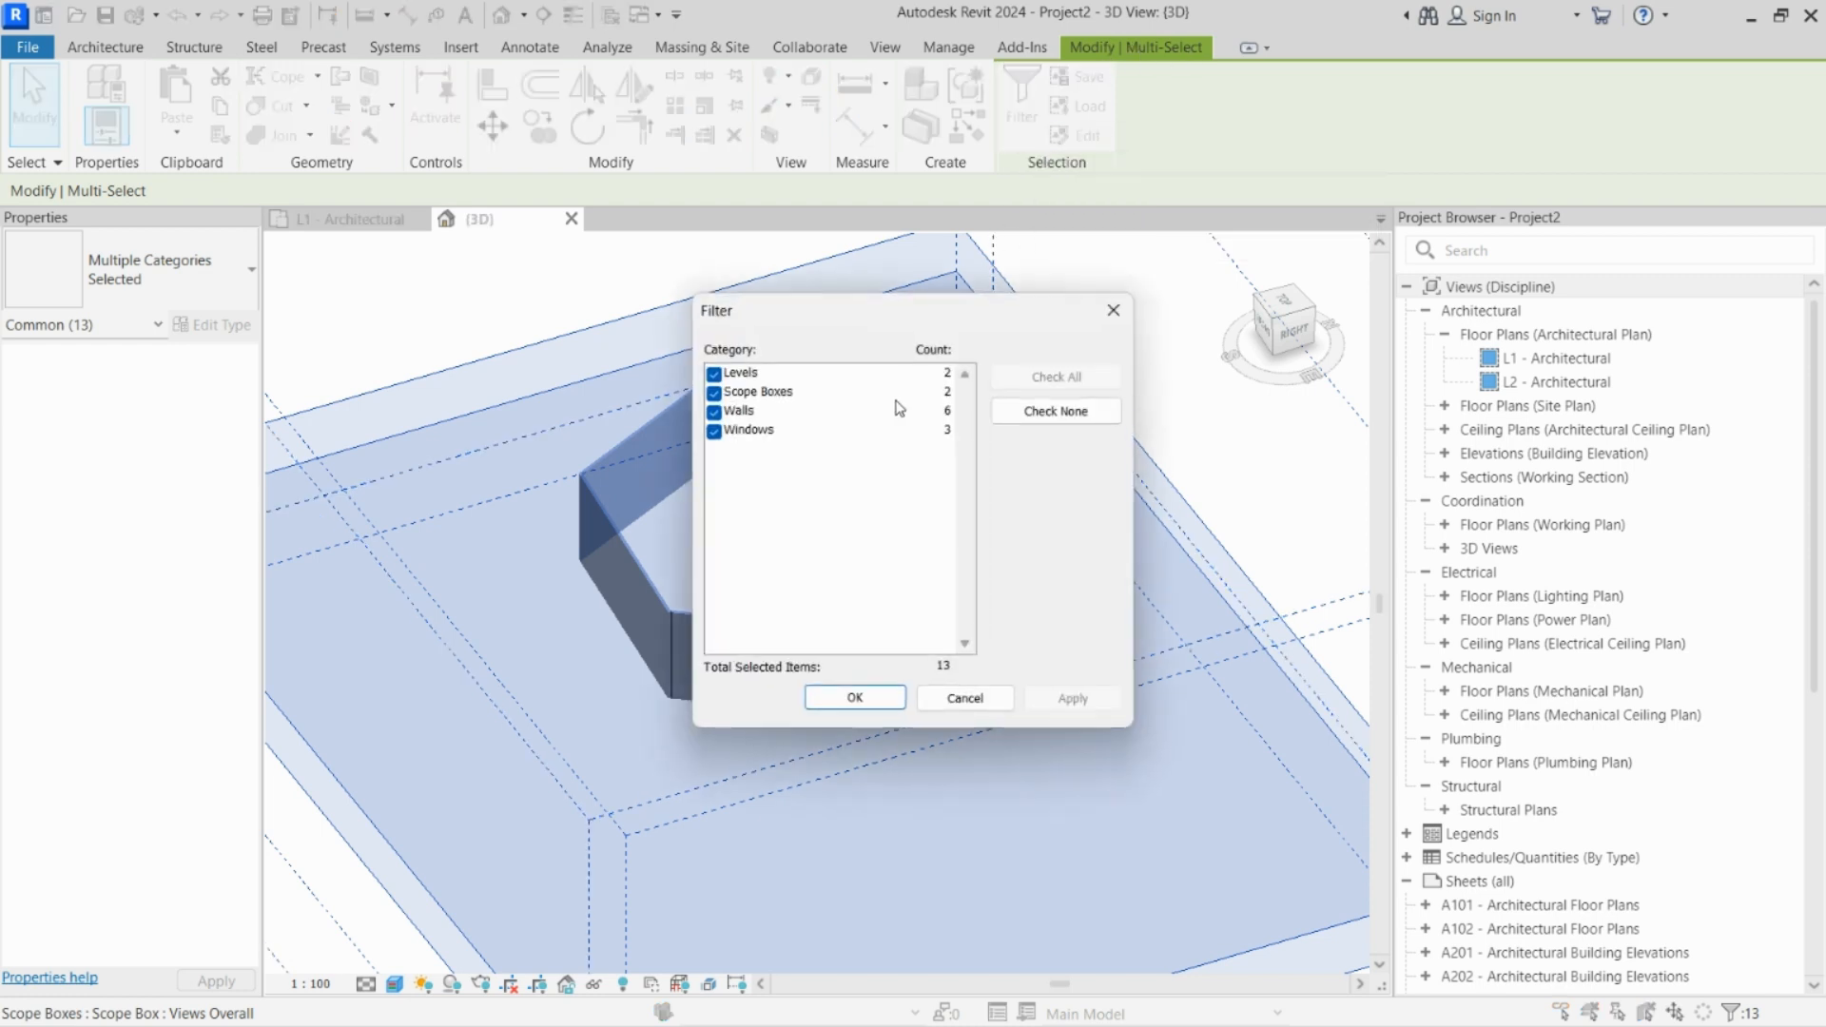
pyautogui.moveTo(906, 315); pyautogui.dragTo(1124, 295)
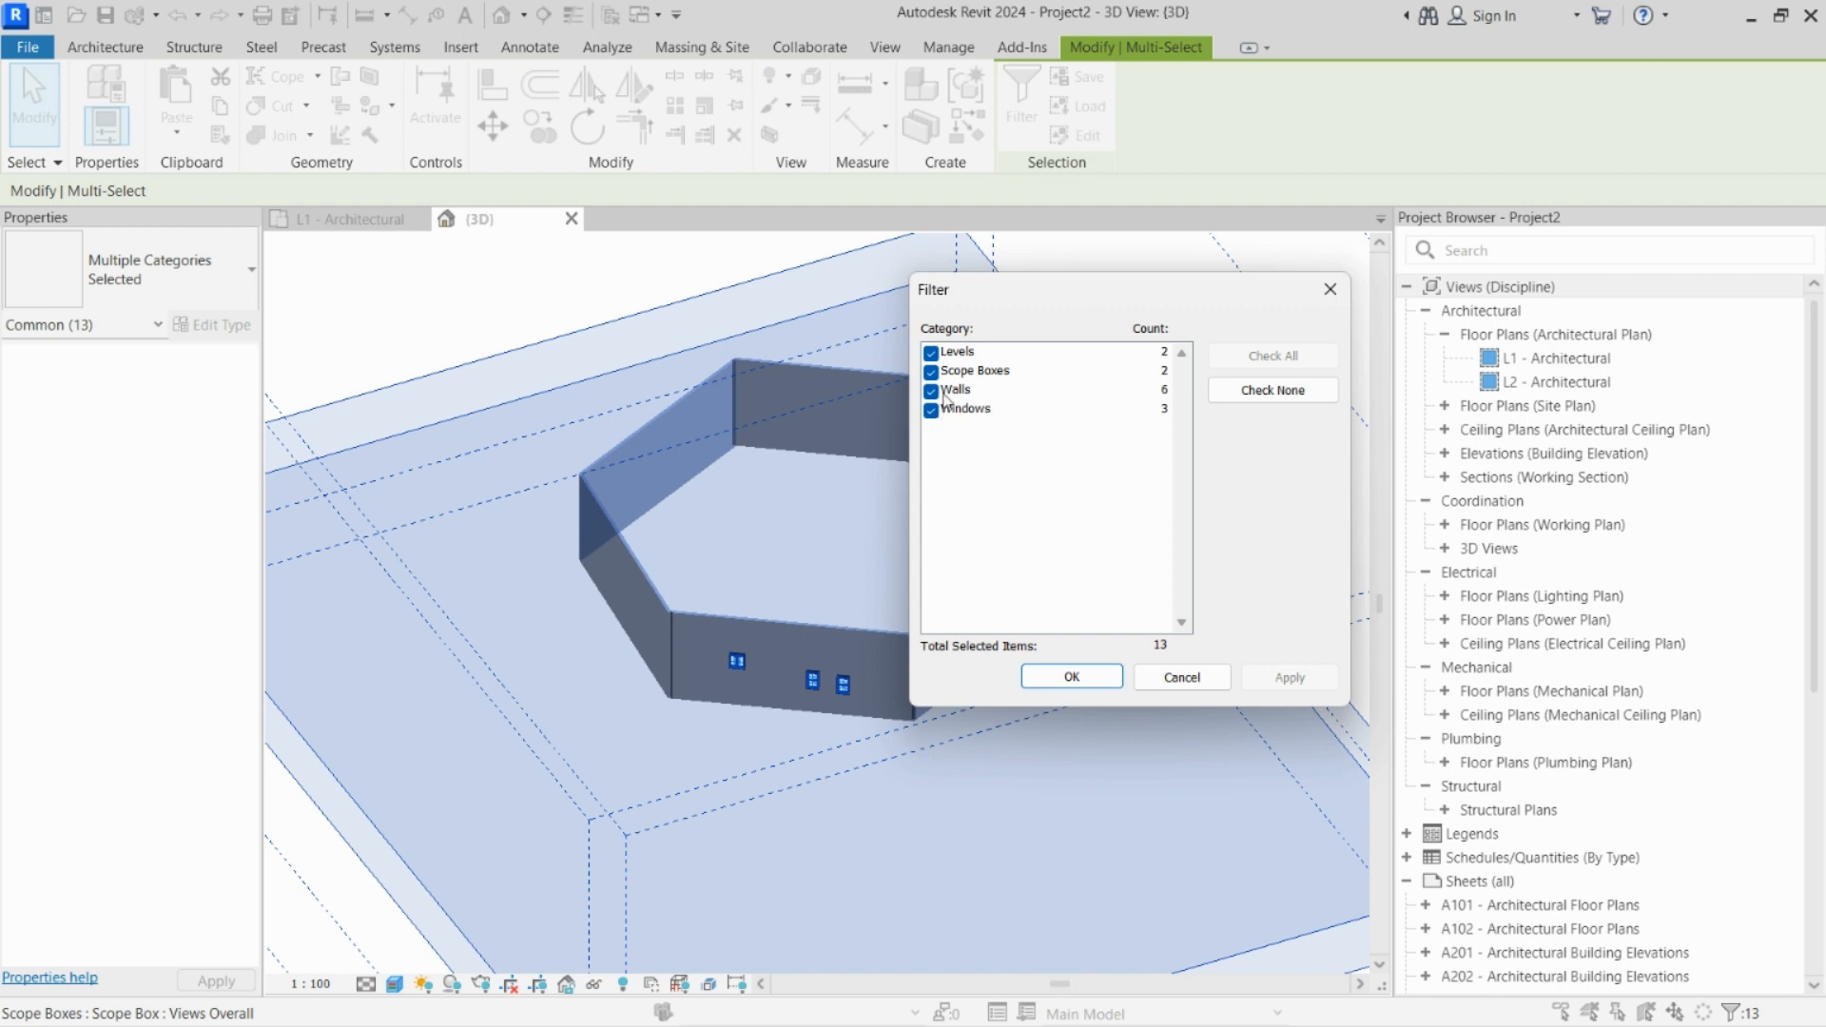
pyautogui.click(932, 353)
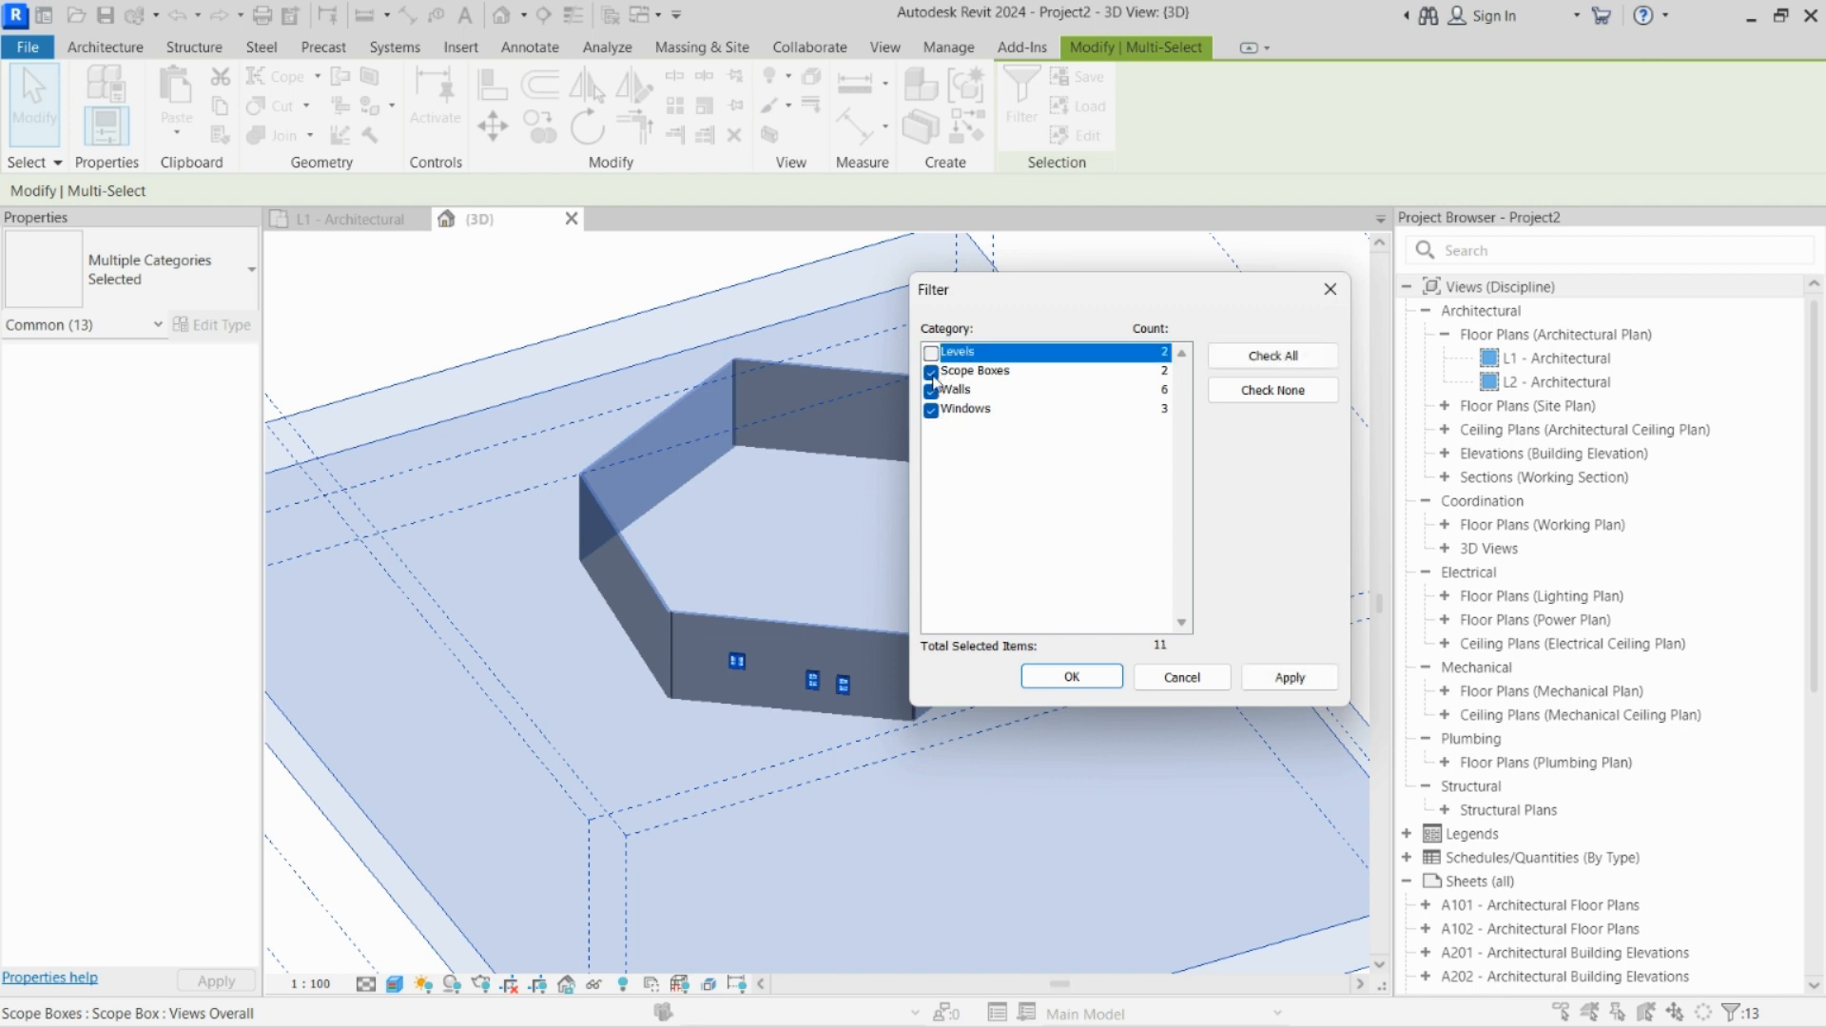
pyautogui.click(932, 372)
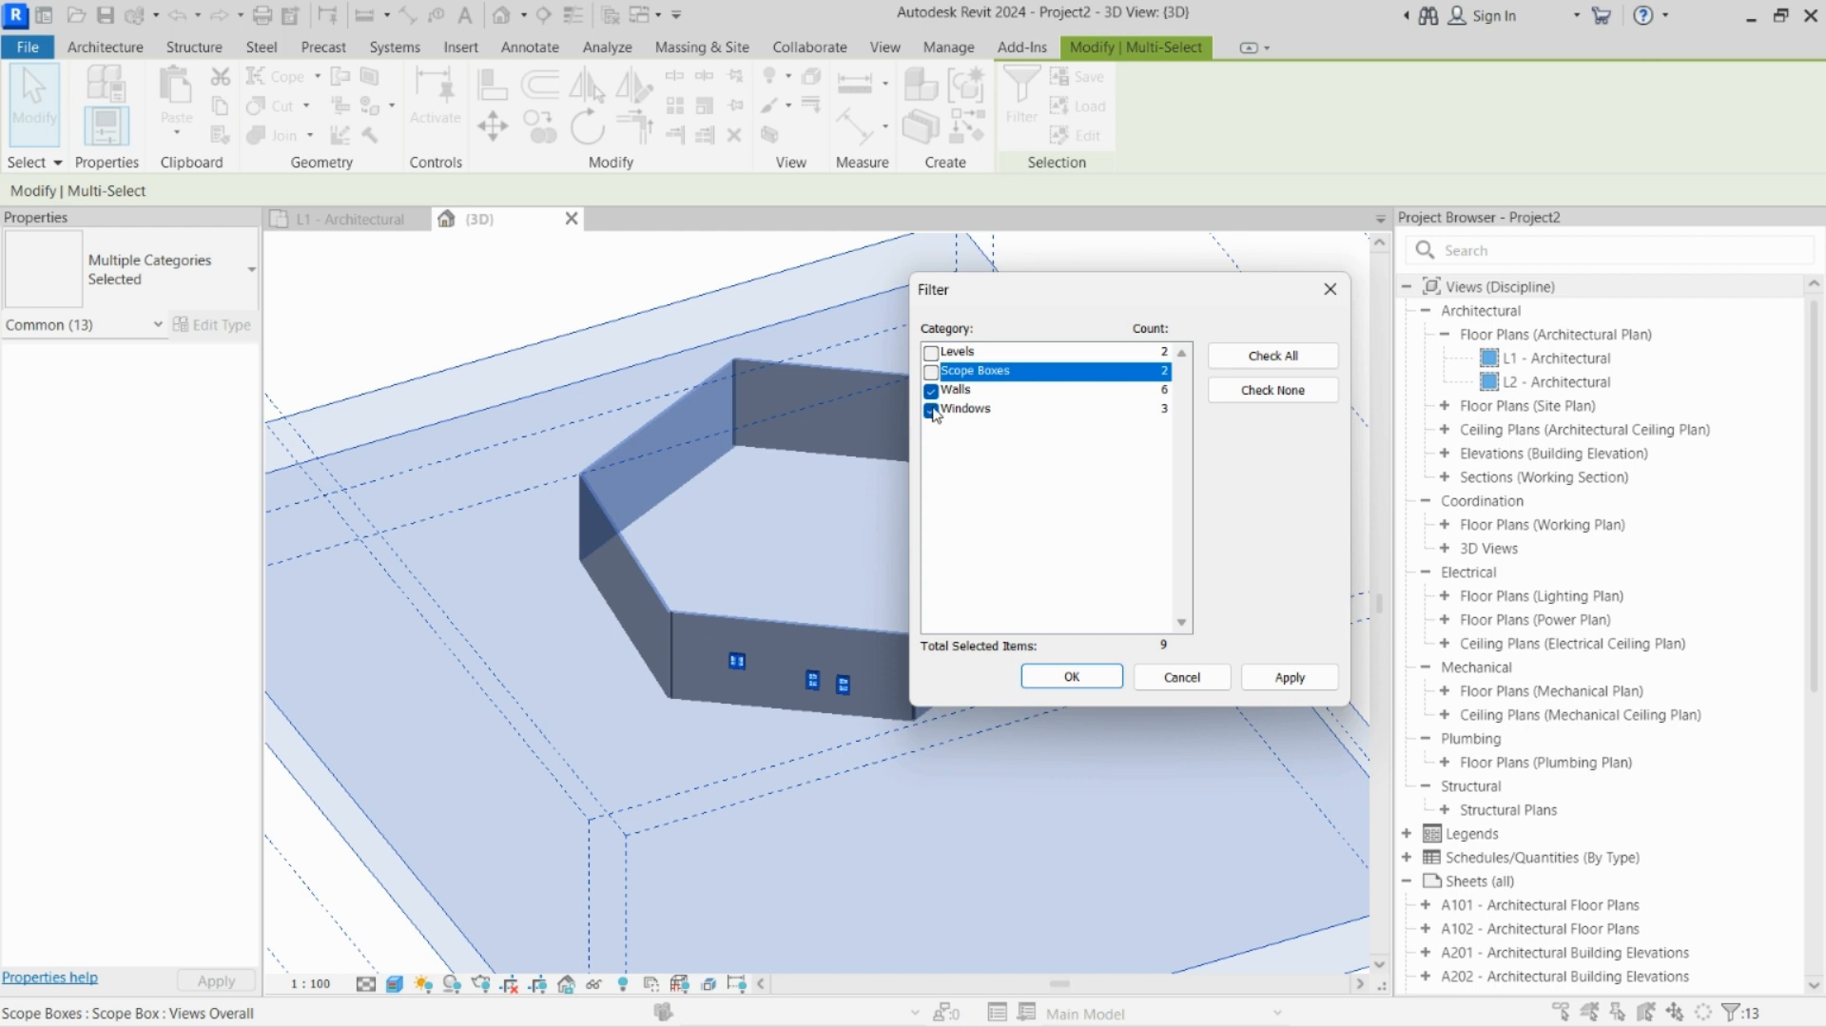
pyautogui.click(932, 391)
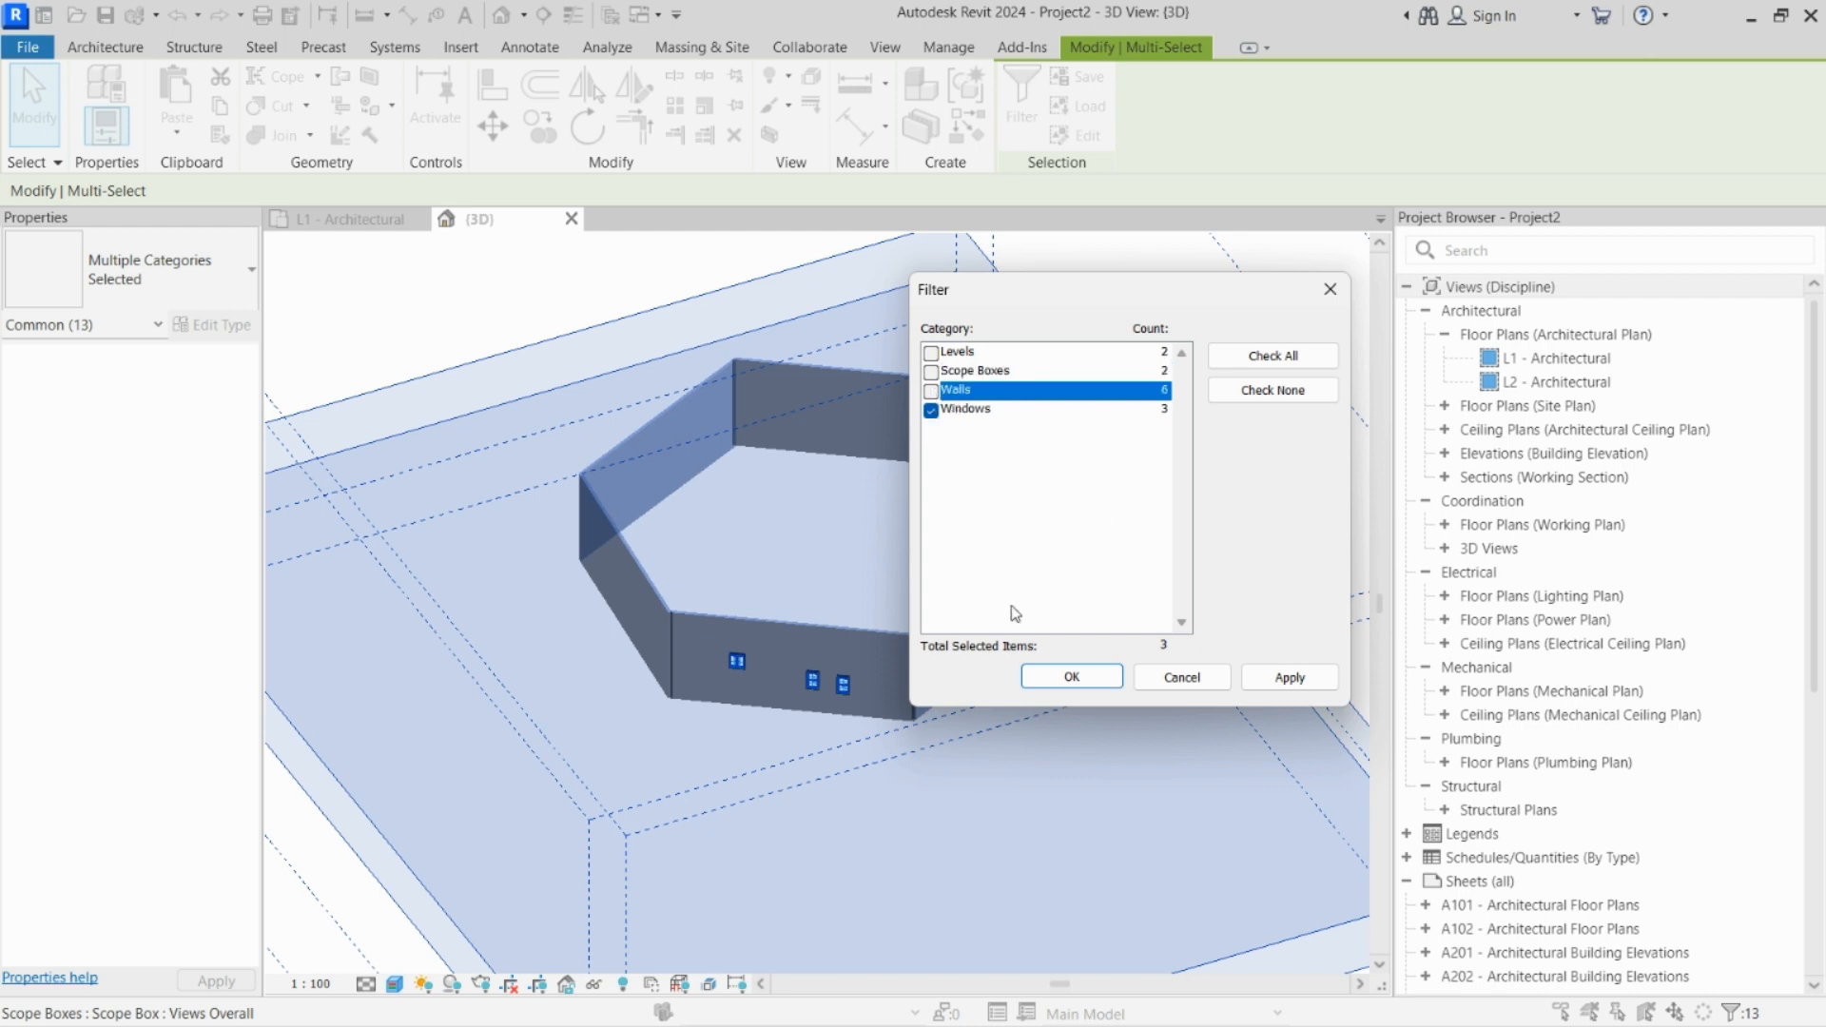
pyautogui.click(1085, 681)
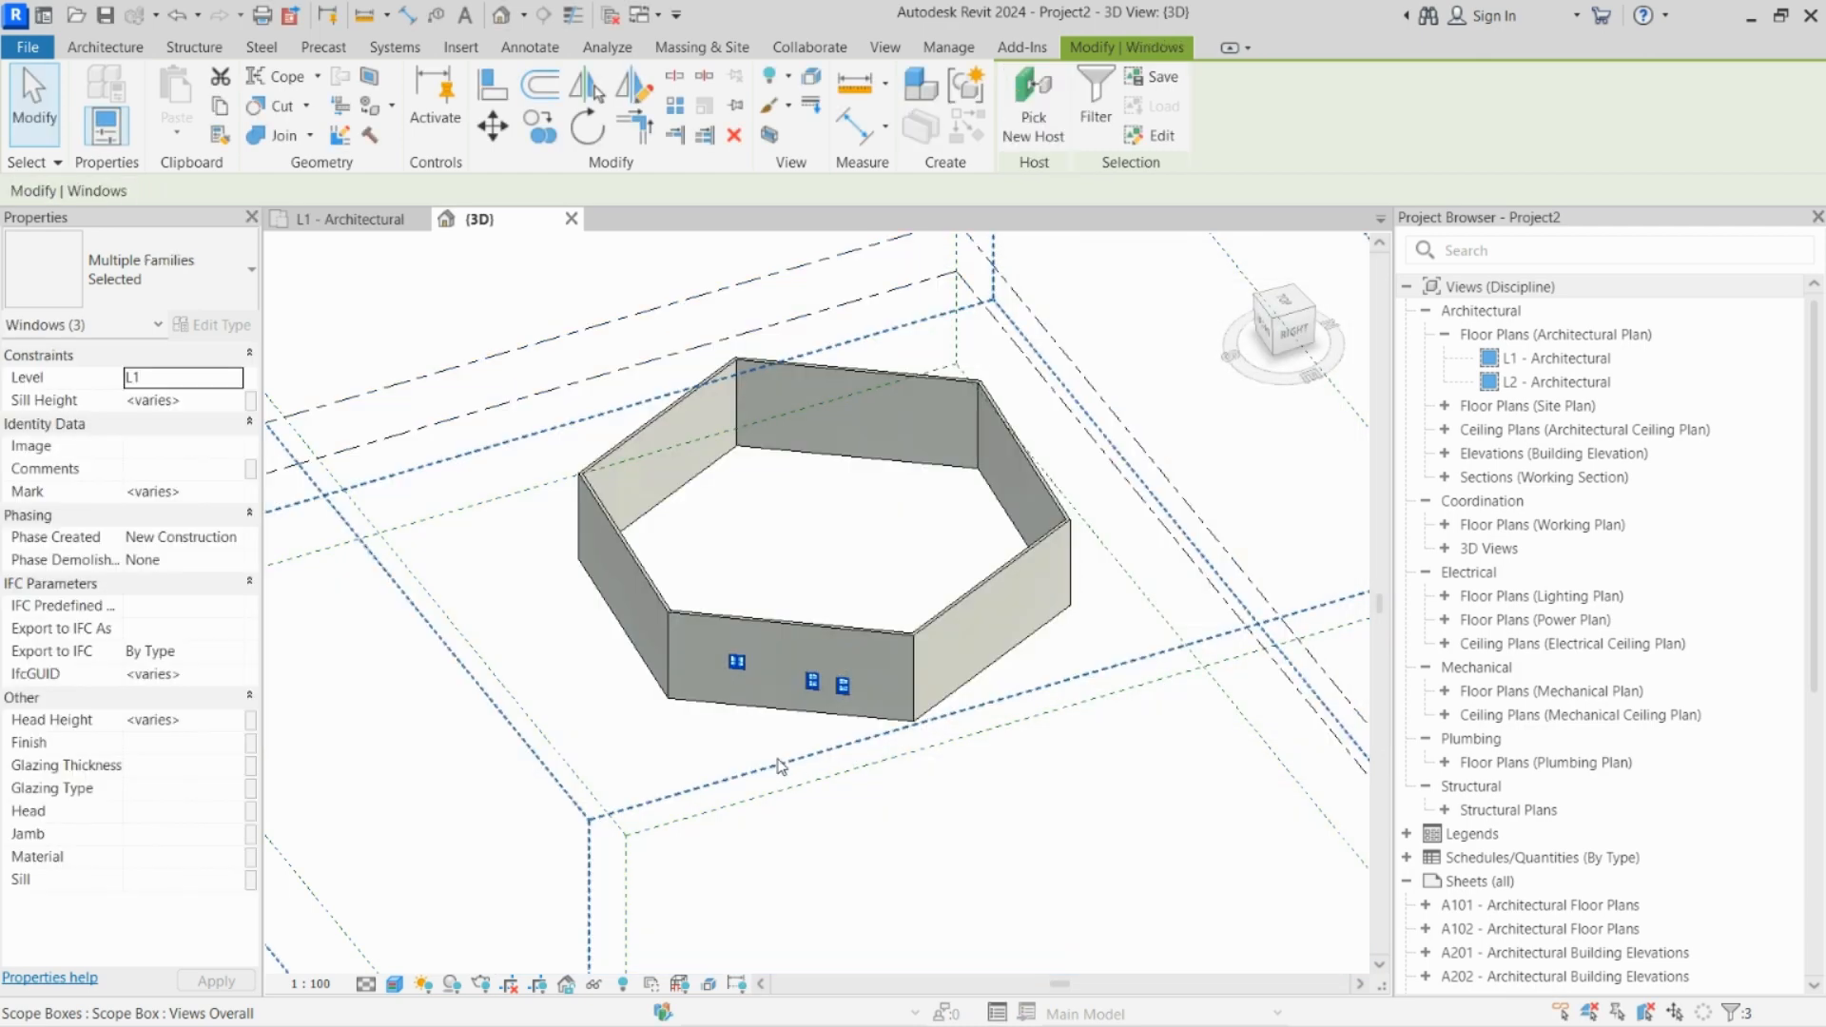
# Step: Inspect the selected windows up close and check which categories the selection filter lists, leaving the filter unchanged
pyautogui.scroll(4, 828, 716)
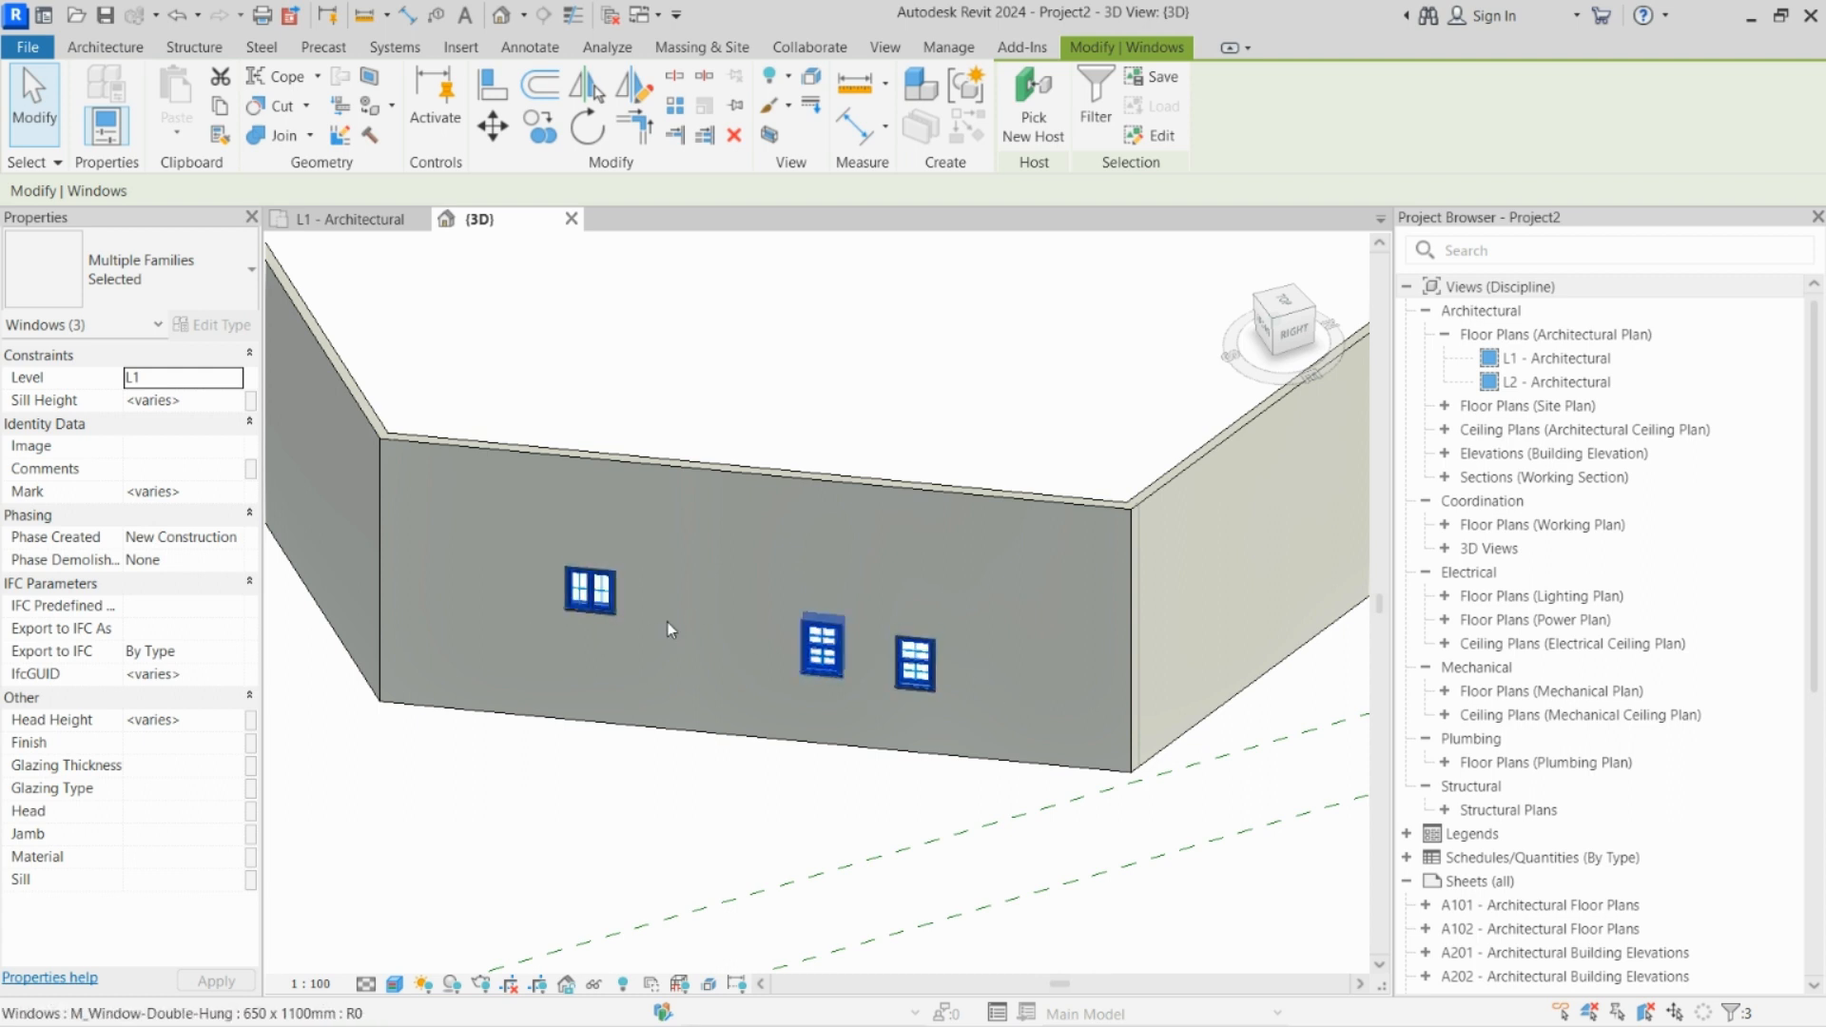
pyautogui.click(1095, 95)
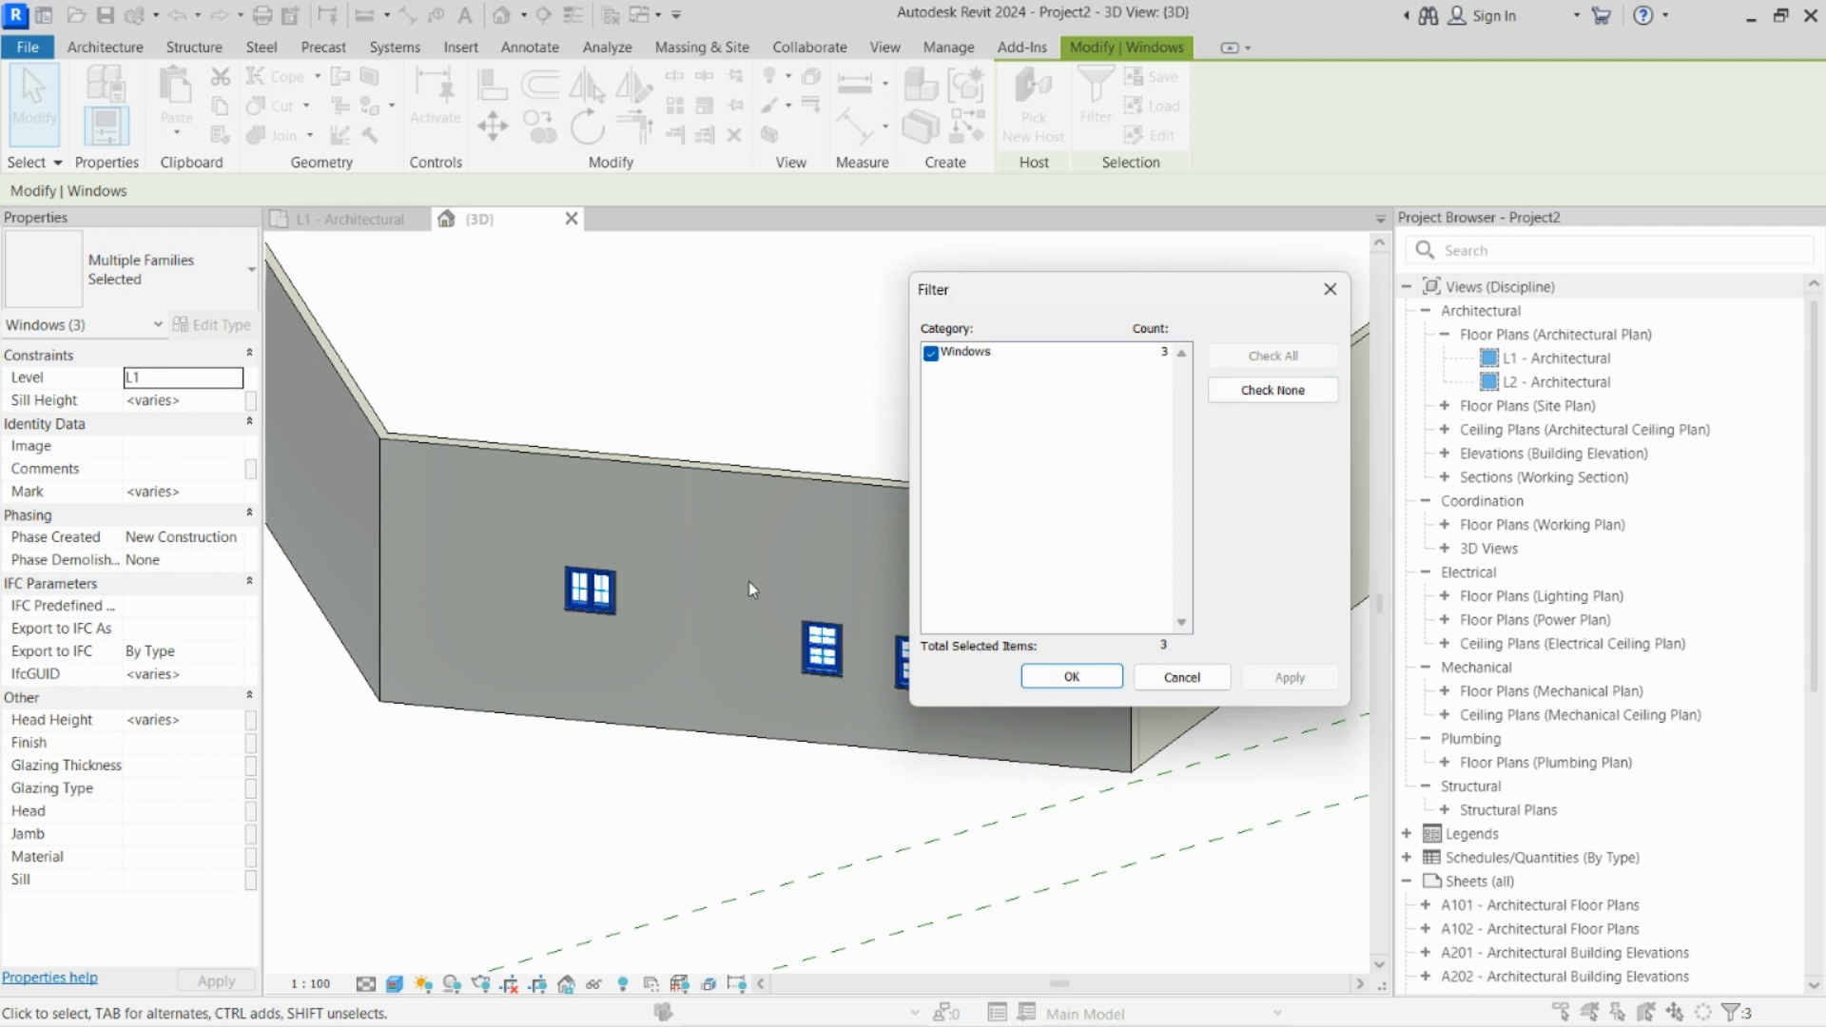
pyautogui.click(1329, 289)
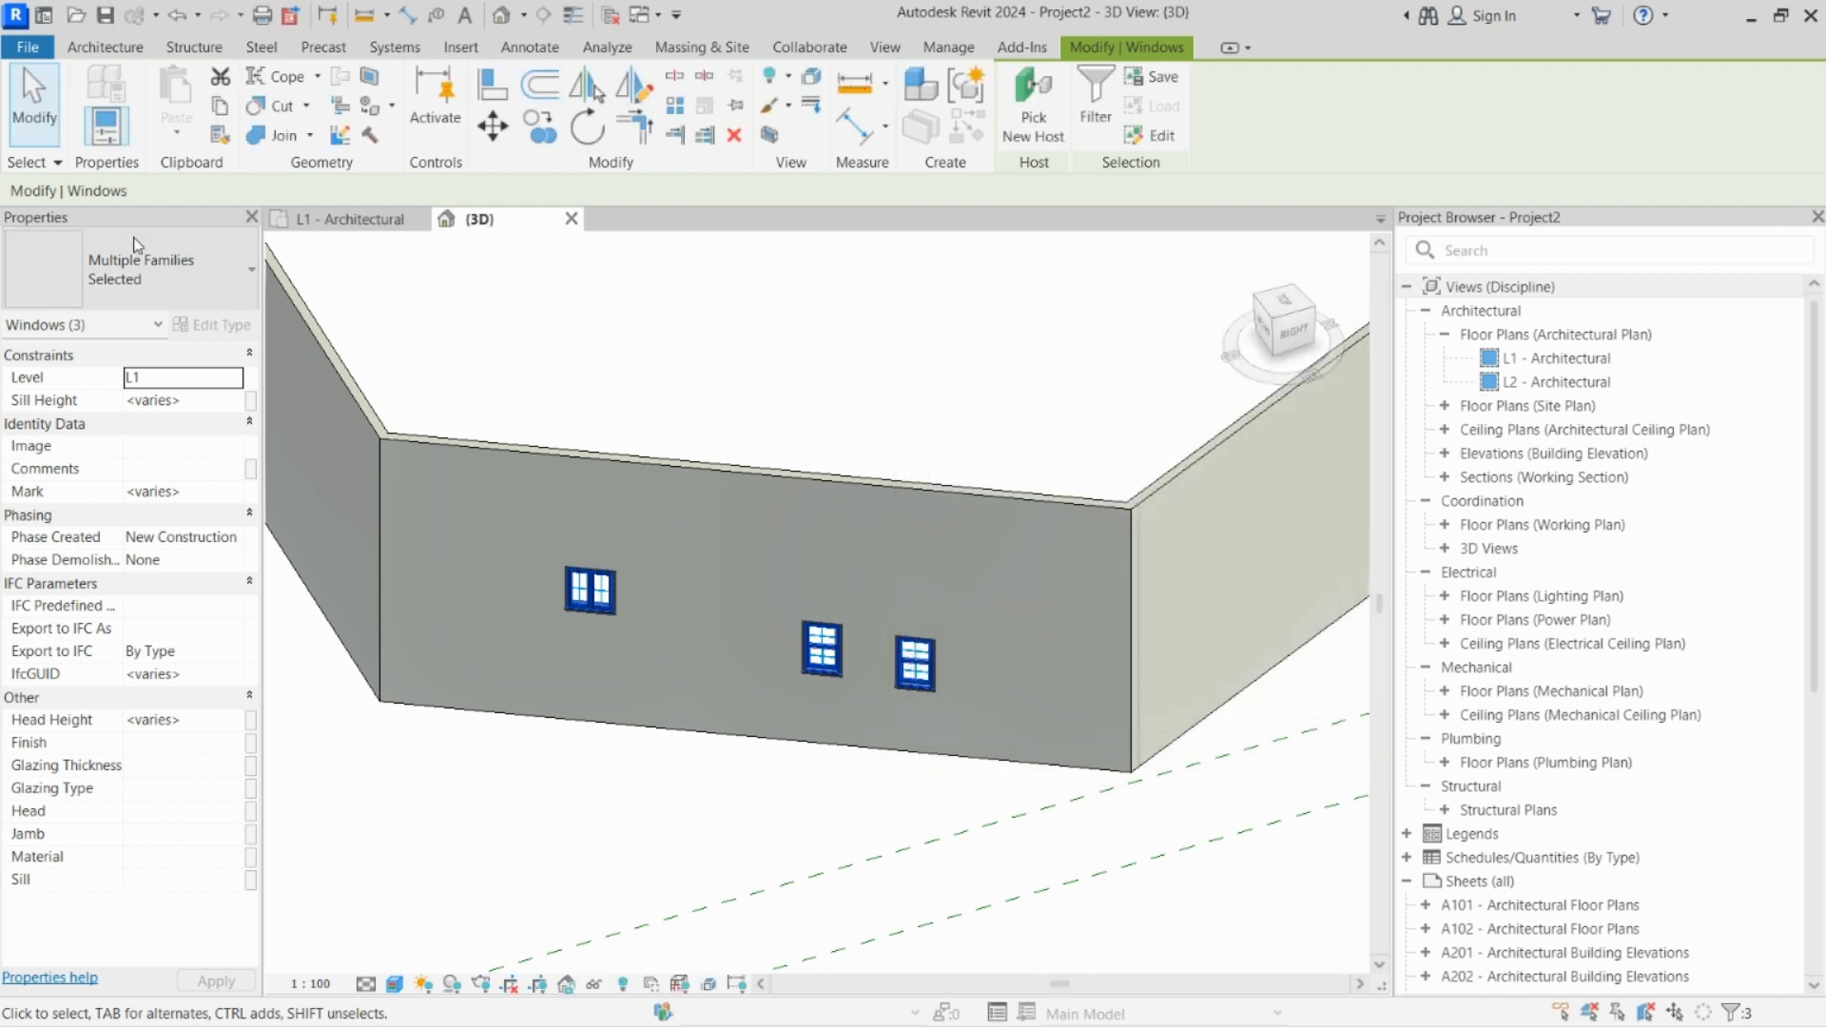
pyautogui.click(188, 48)
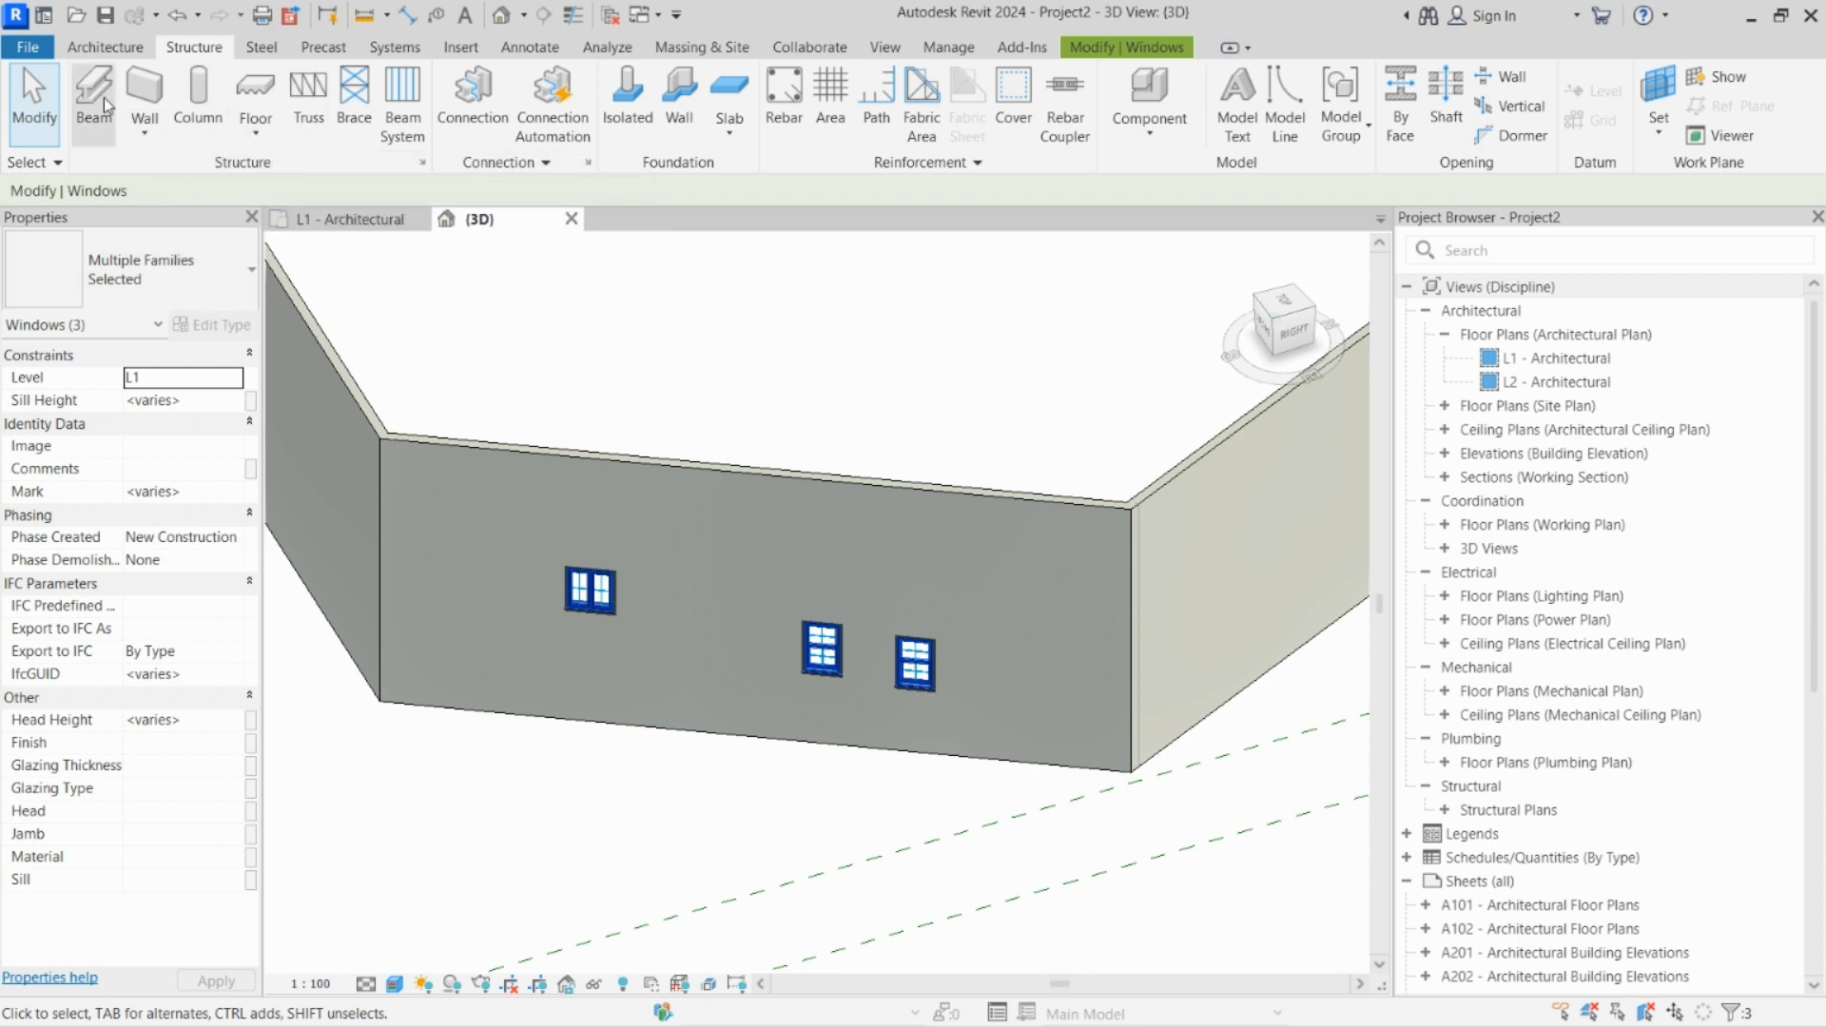
pyautogui.click(104, 47)
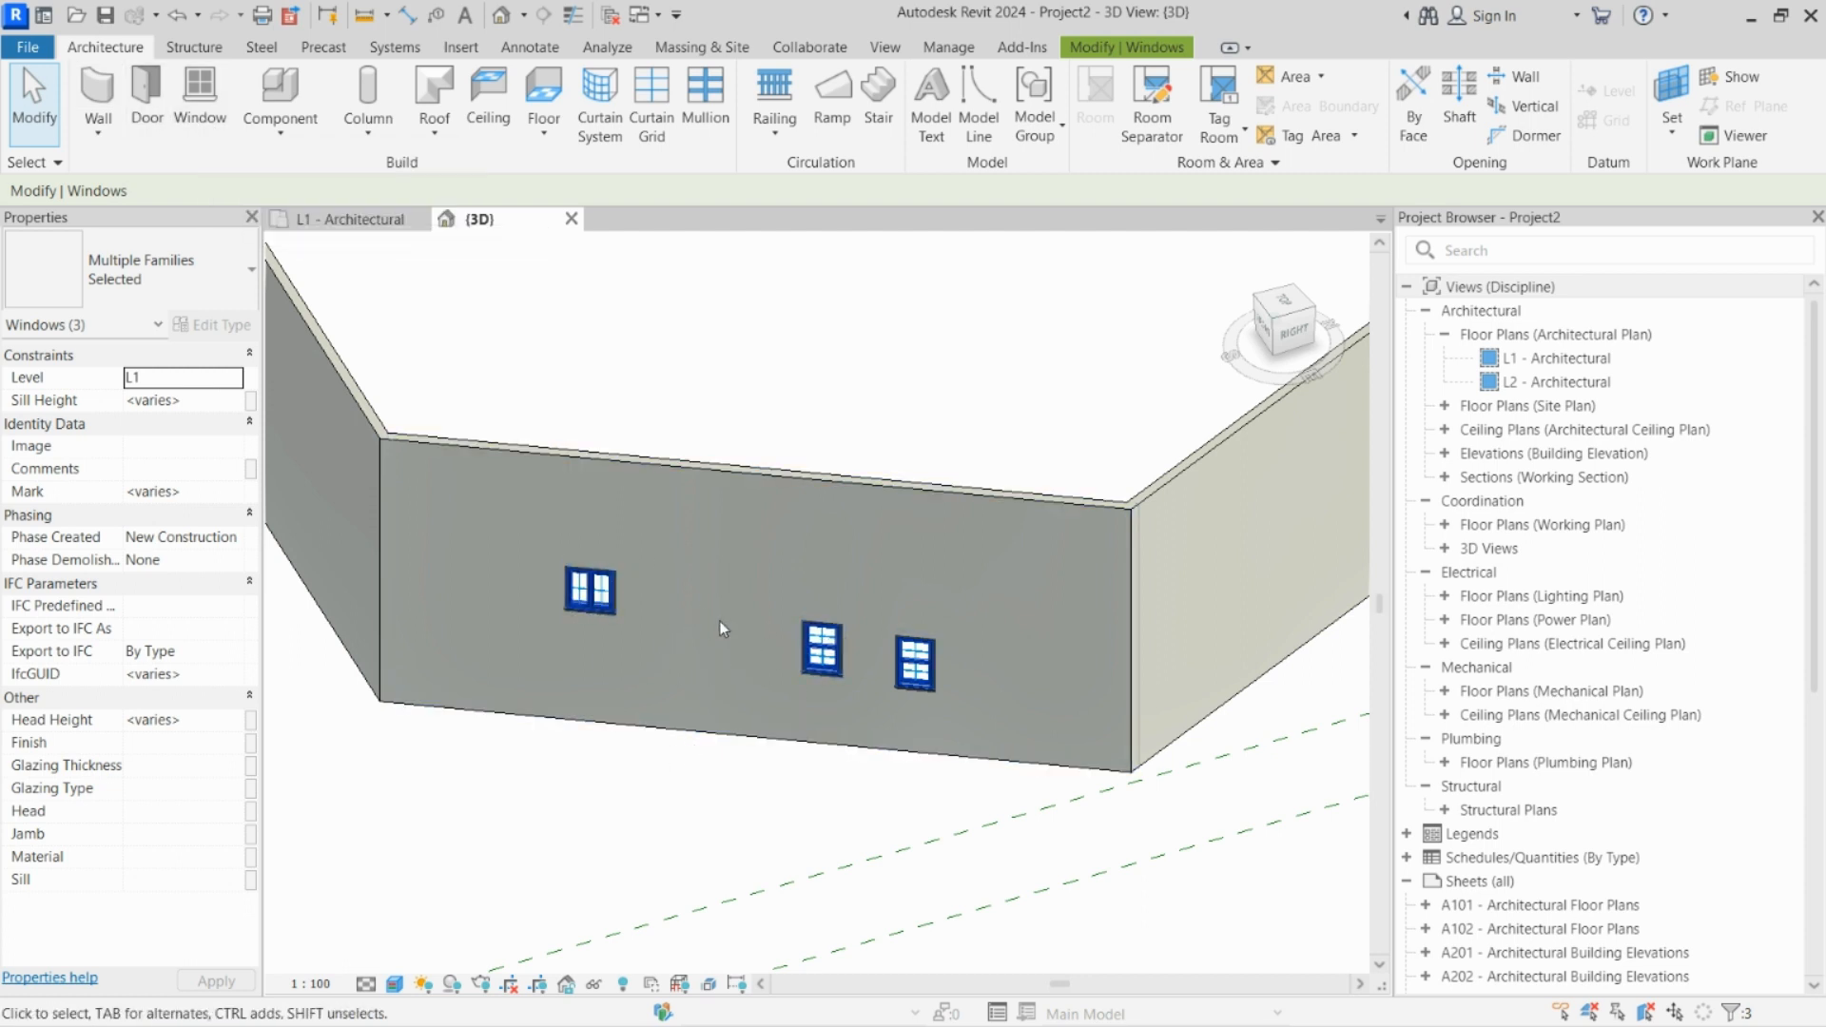
pyautogui.scroll(-1, 779, 715)
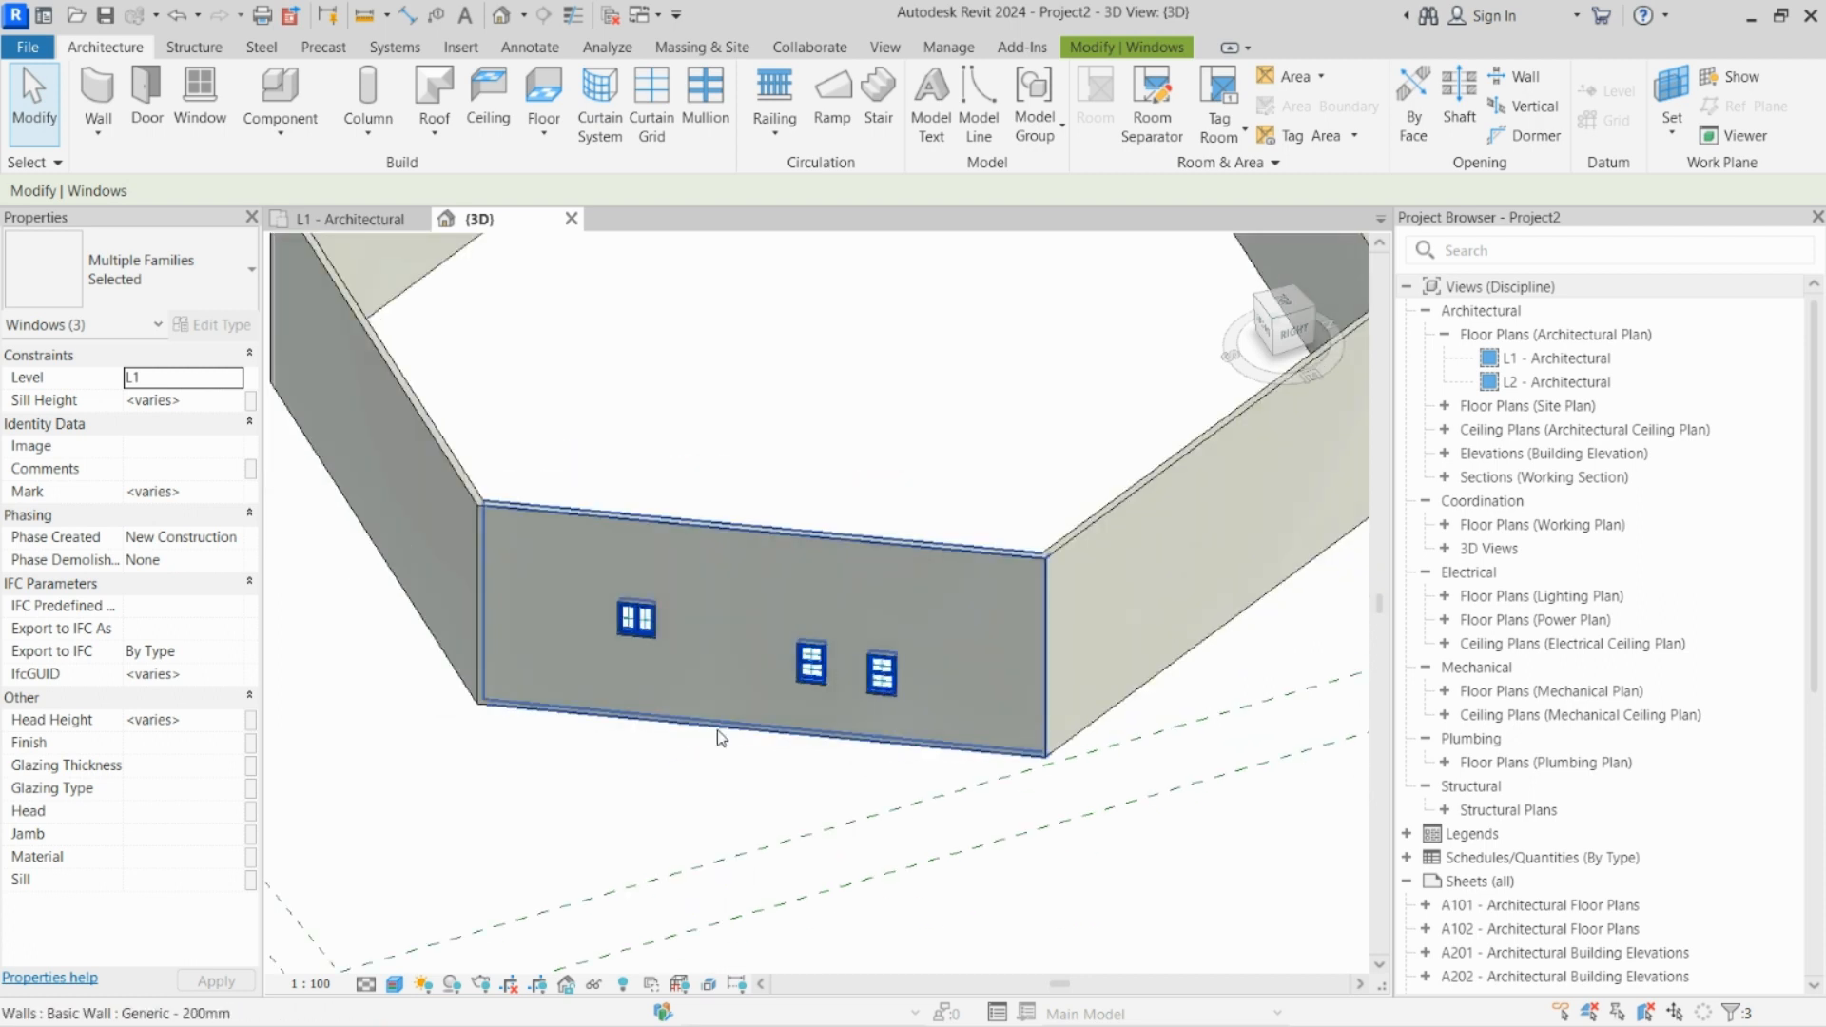
pyautogui.scroll(-5, 746, 699)
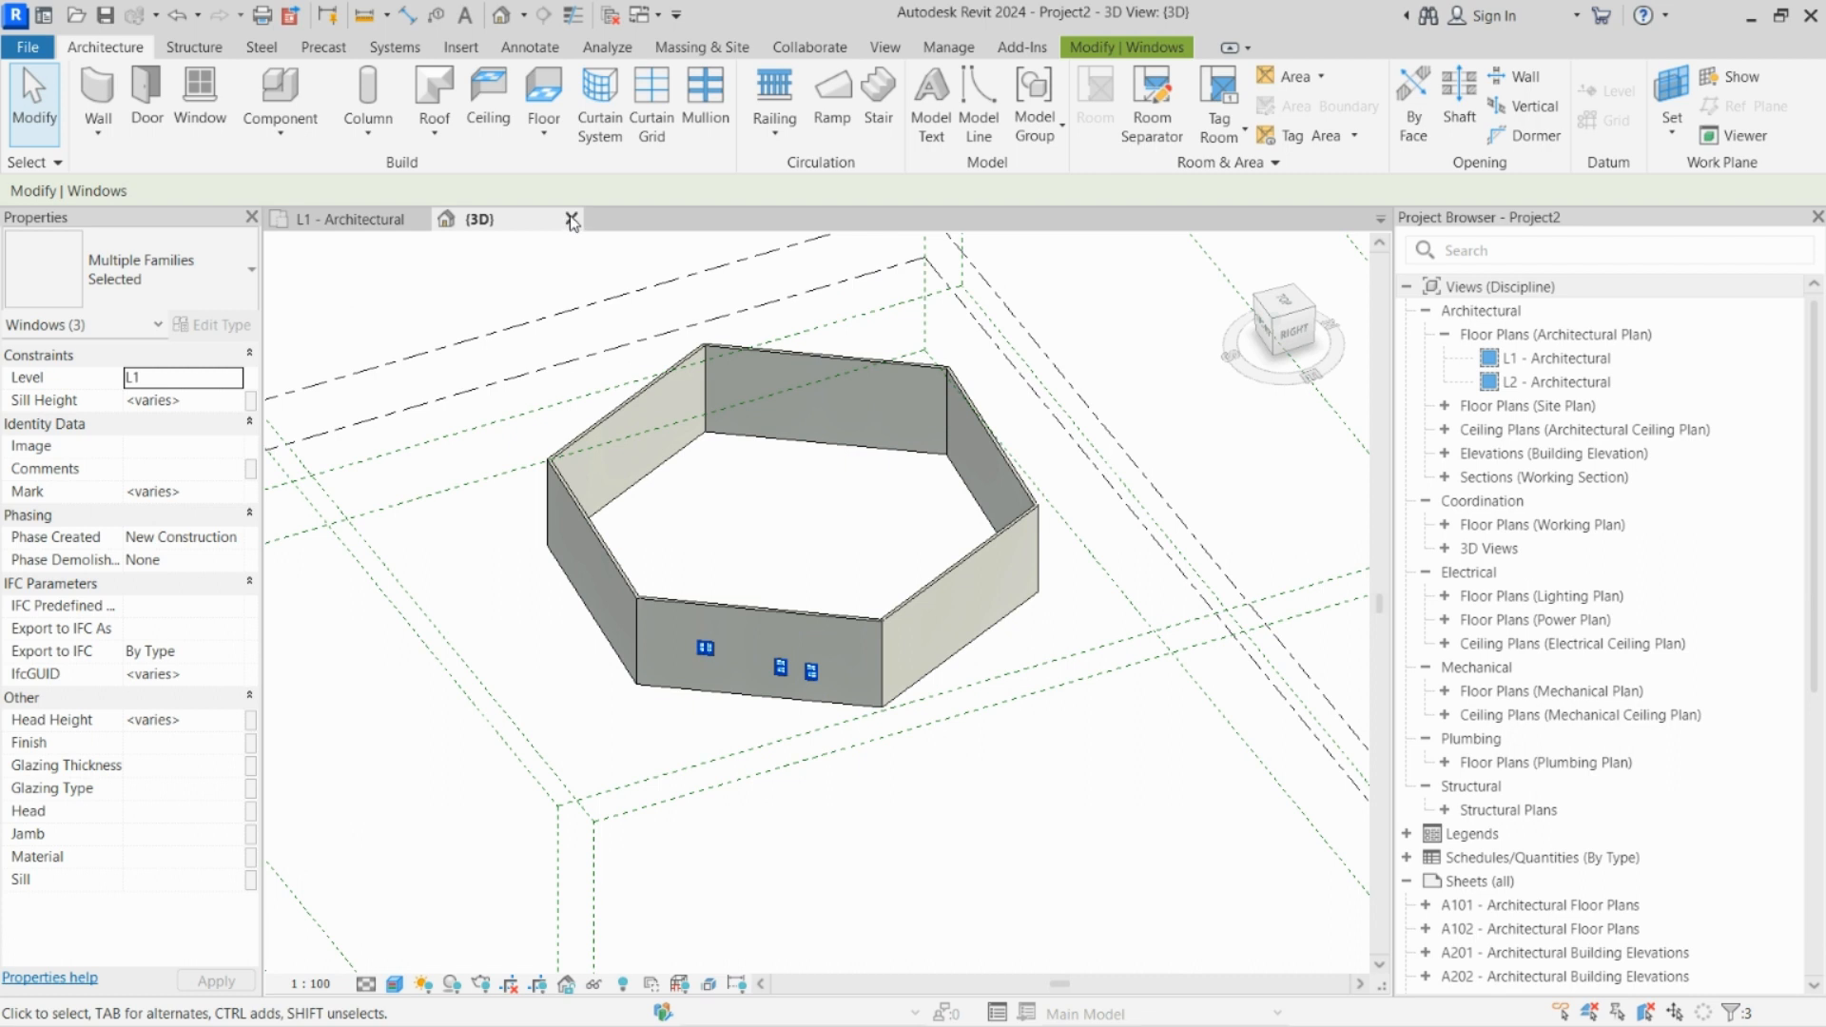
# Step: Create a new project from the Imperial Multi-discipline template and close Project2 without saving its changes
pyautogui.click(27, 47)
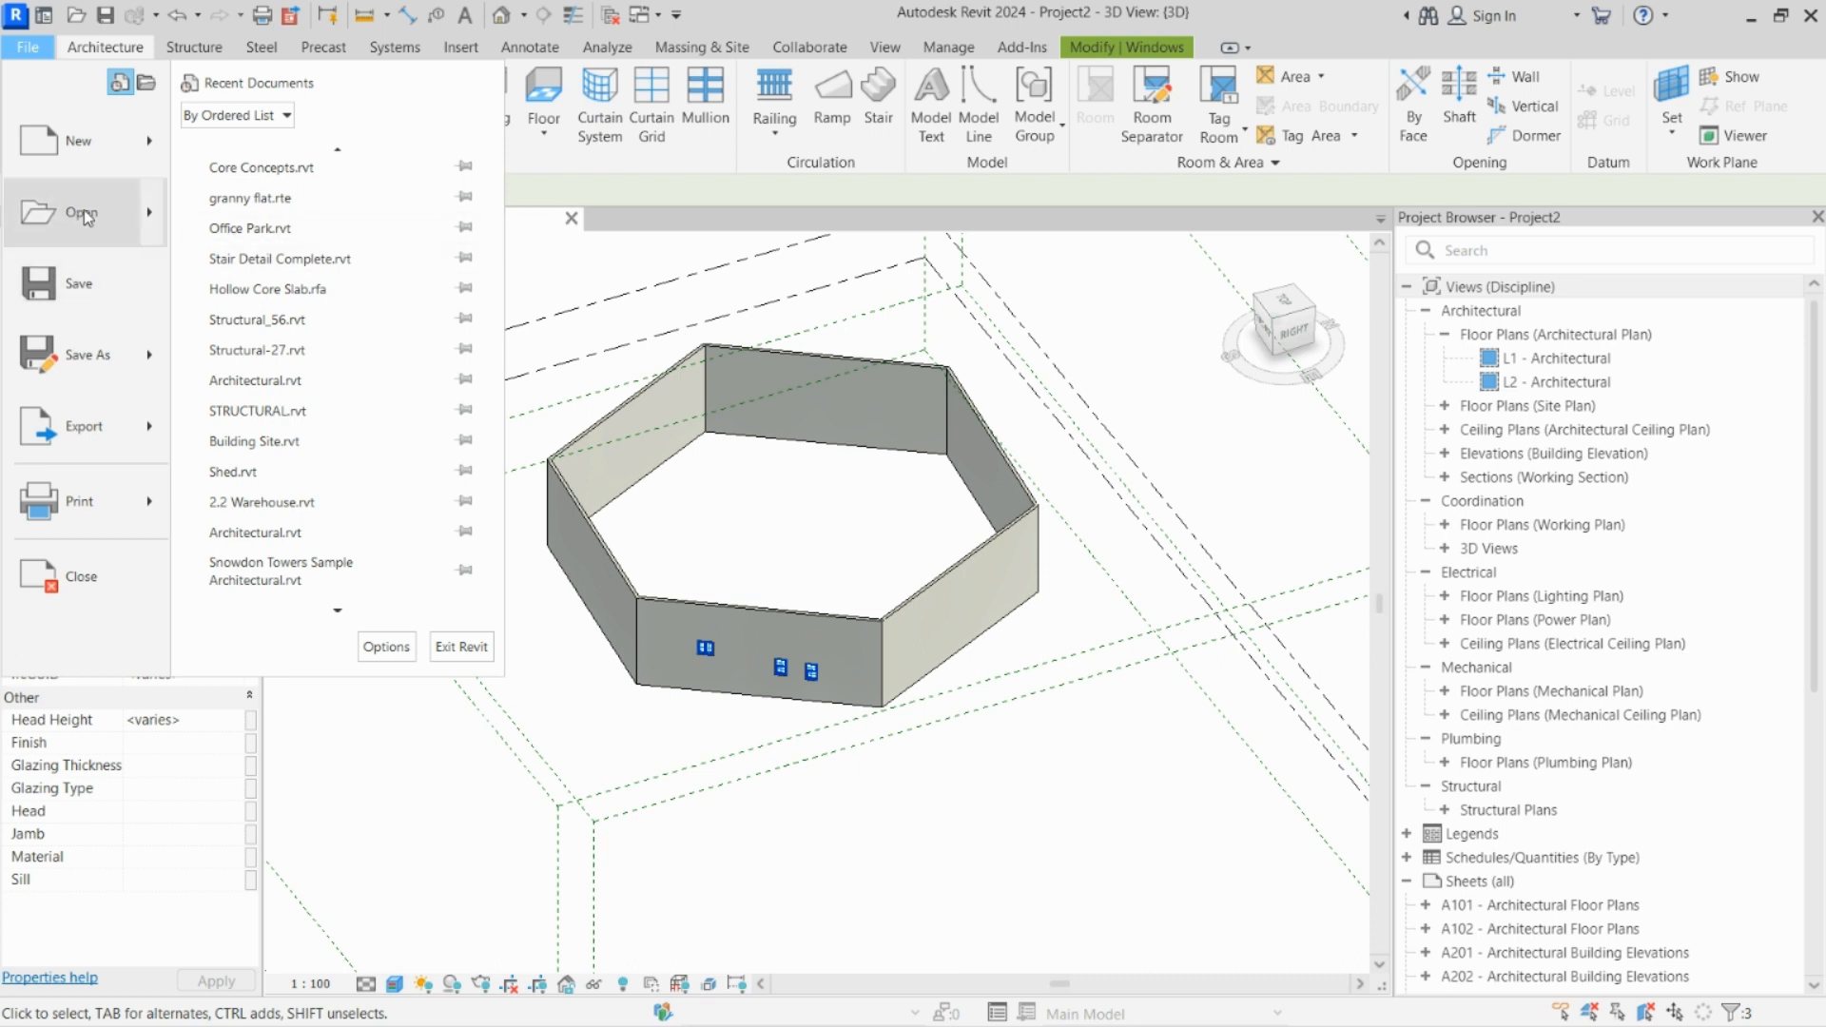
pyautogui.click(85, 143)
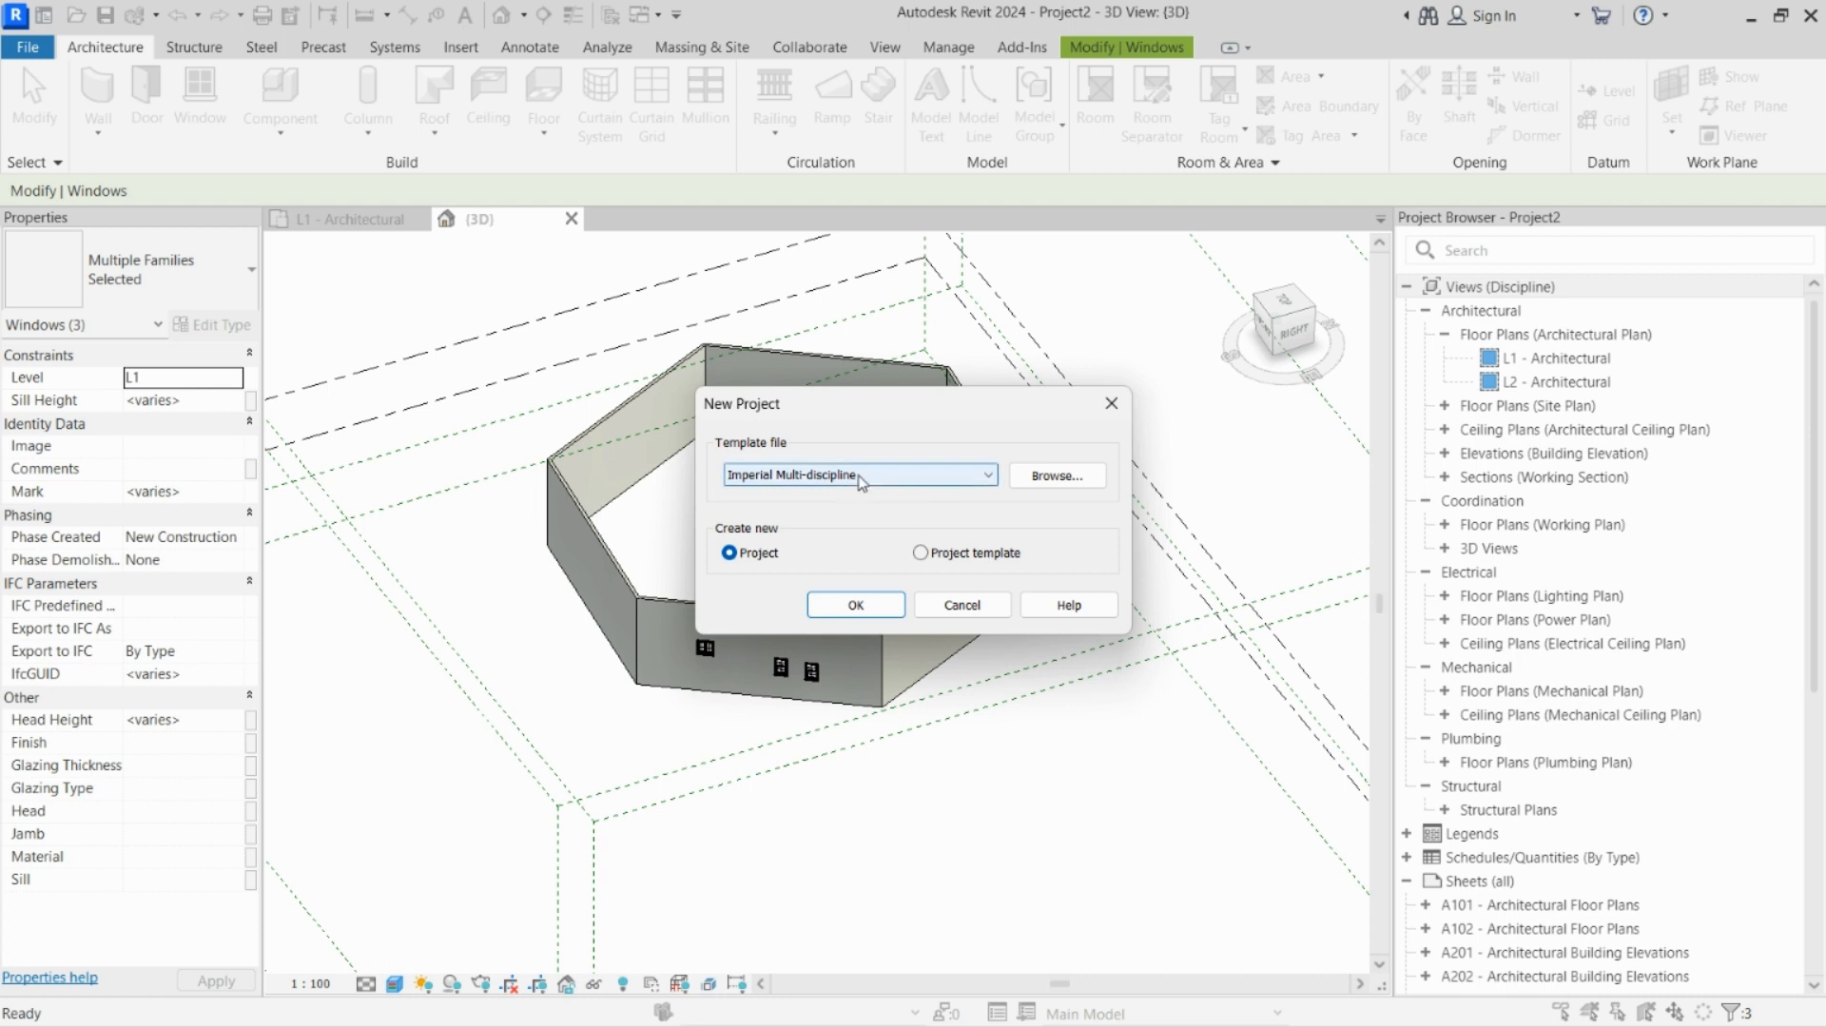
pyautogui.click(856, 608)
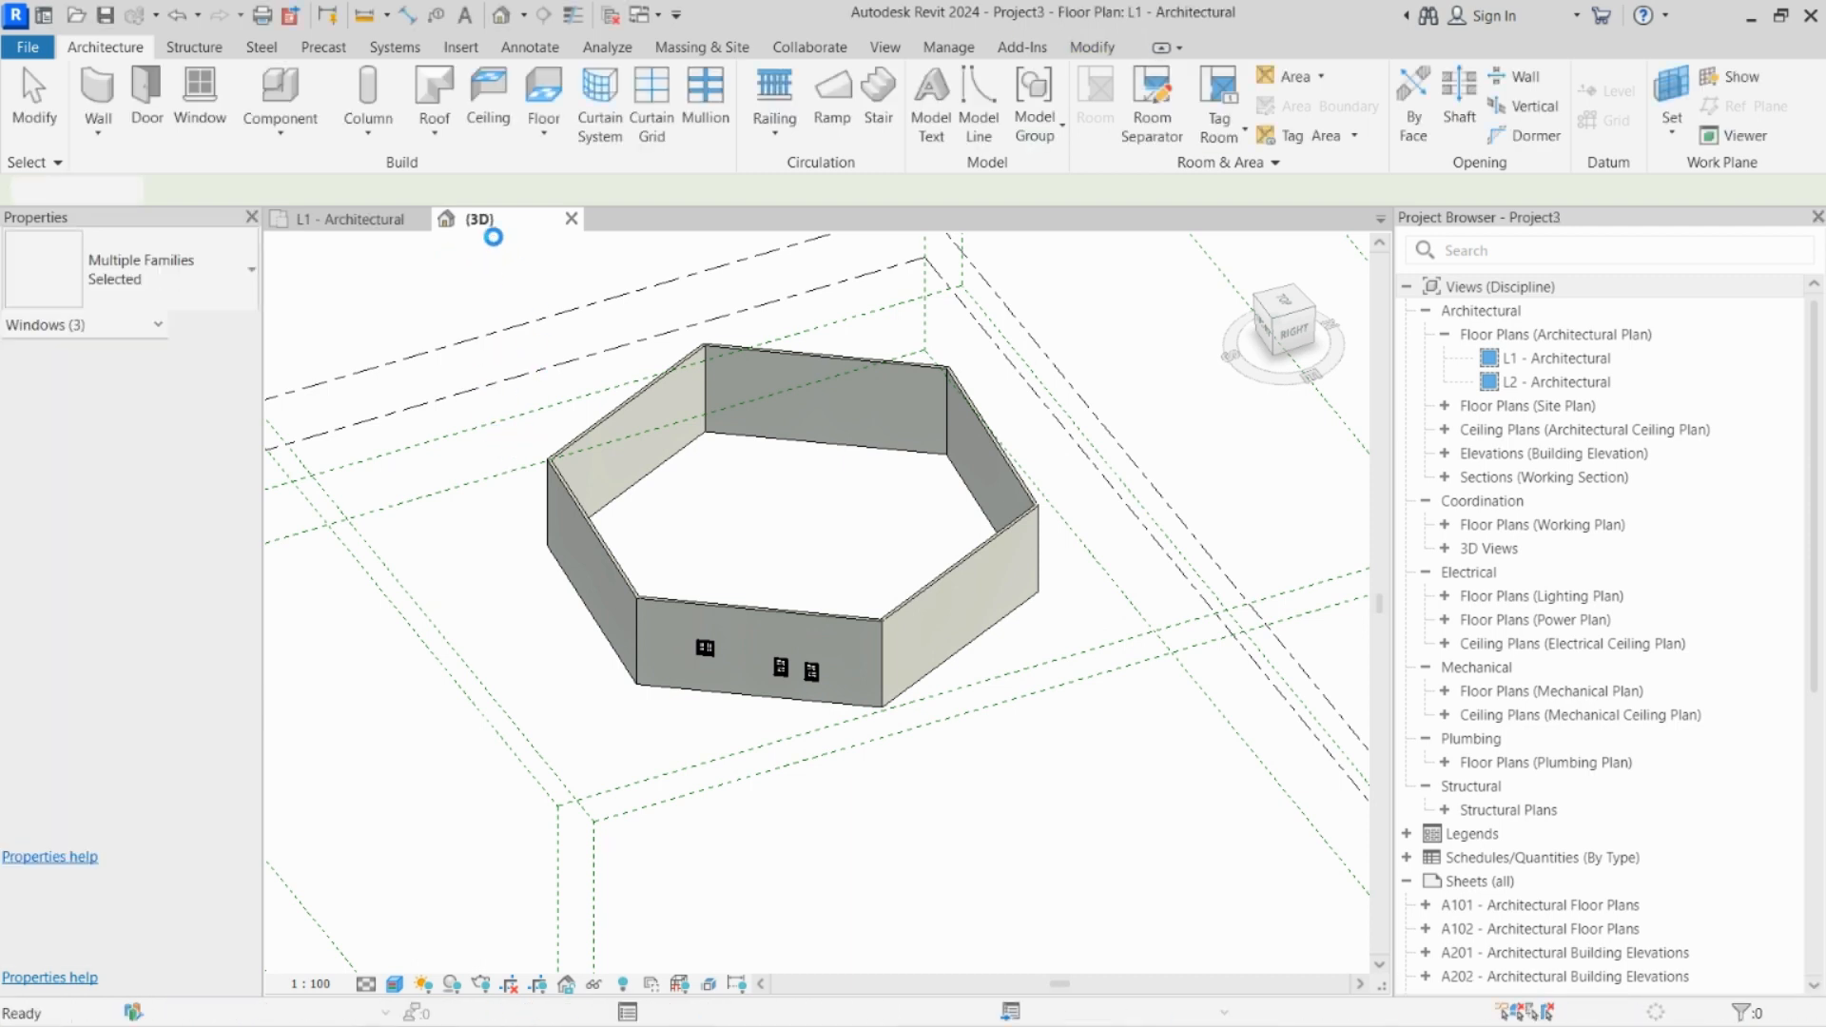
pyautogui.click(571, 220)
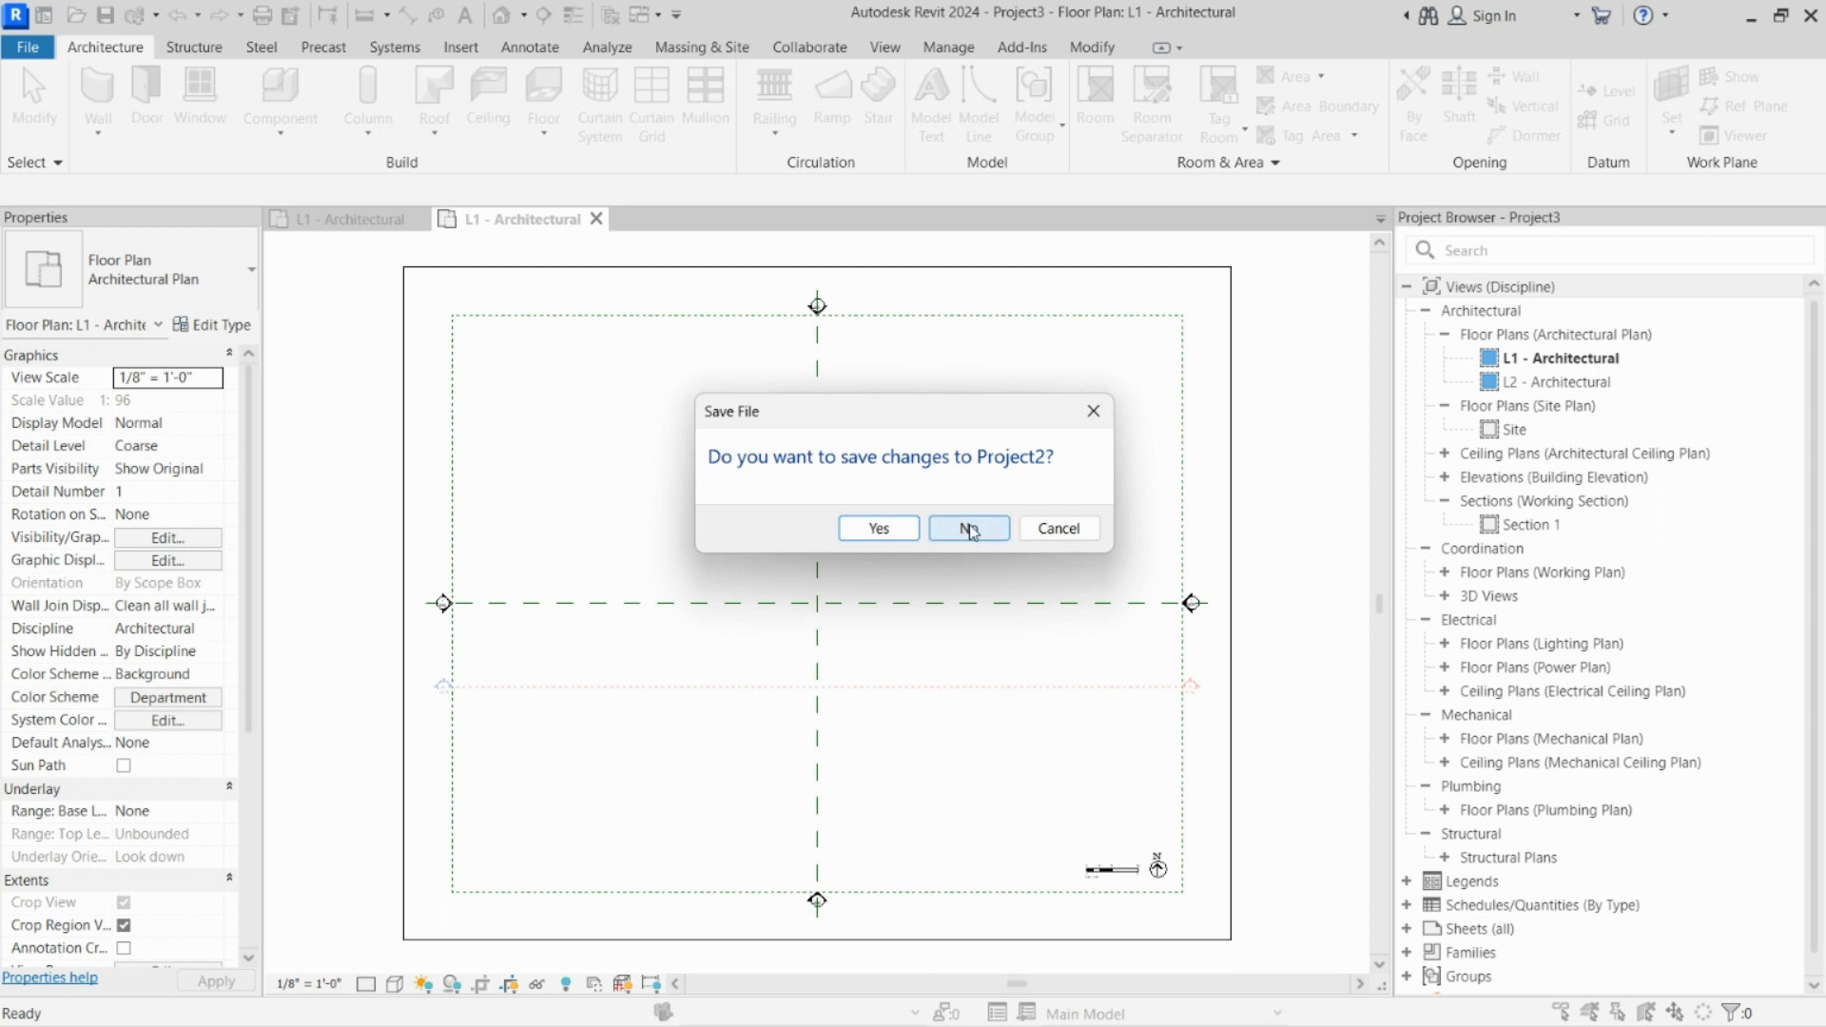
pyautogui.click(969, 528)
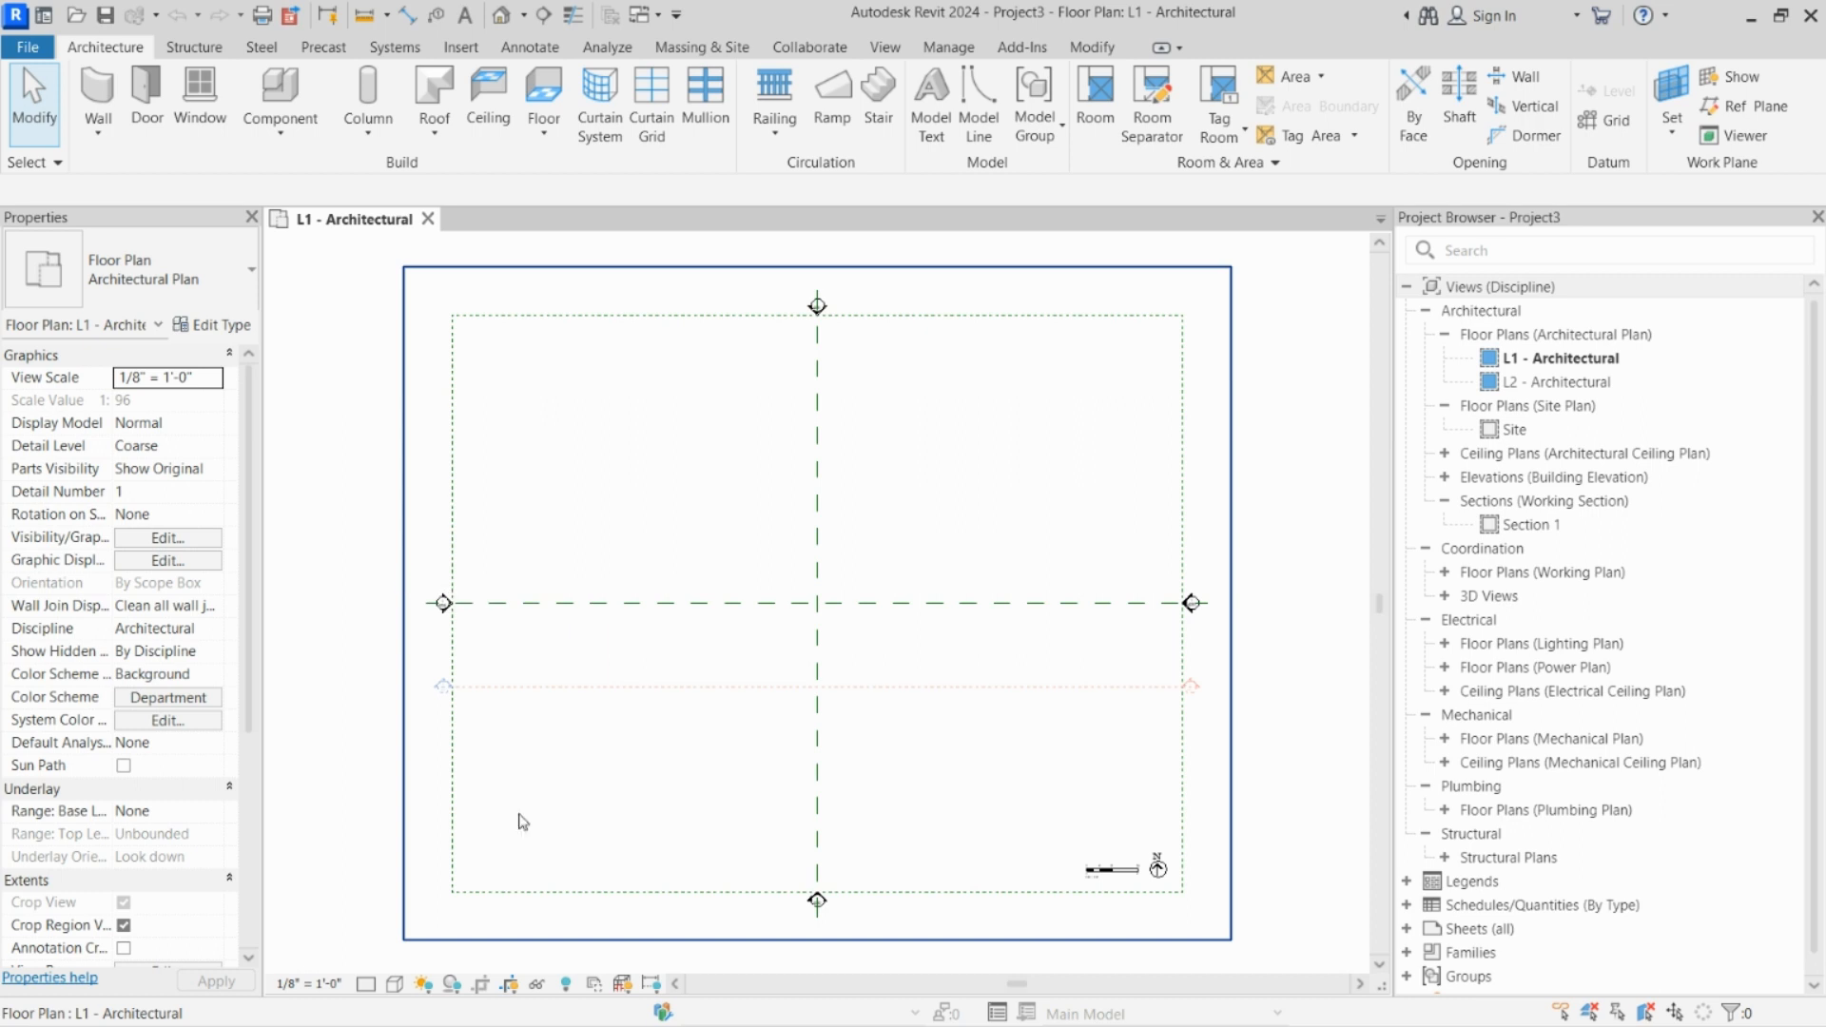
# Step: Examine the save reminder interval choices in the program's general options, keep 30 minutes, and close the options
pyautogui.click(31, 51)
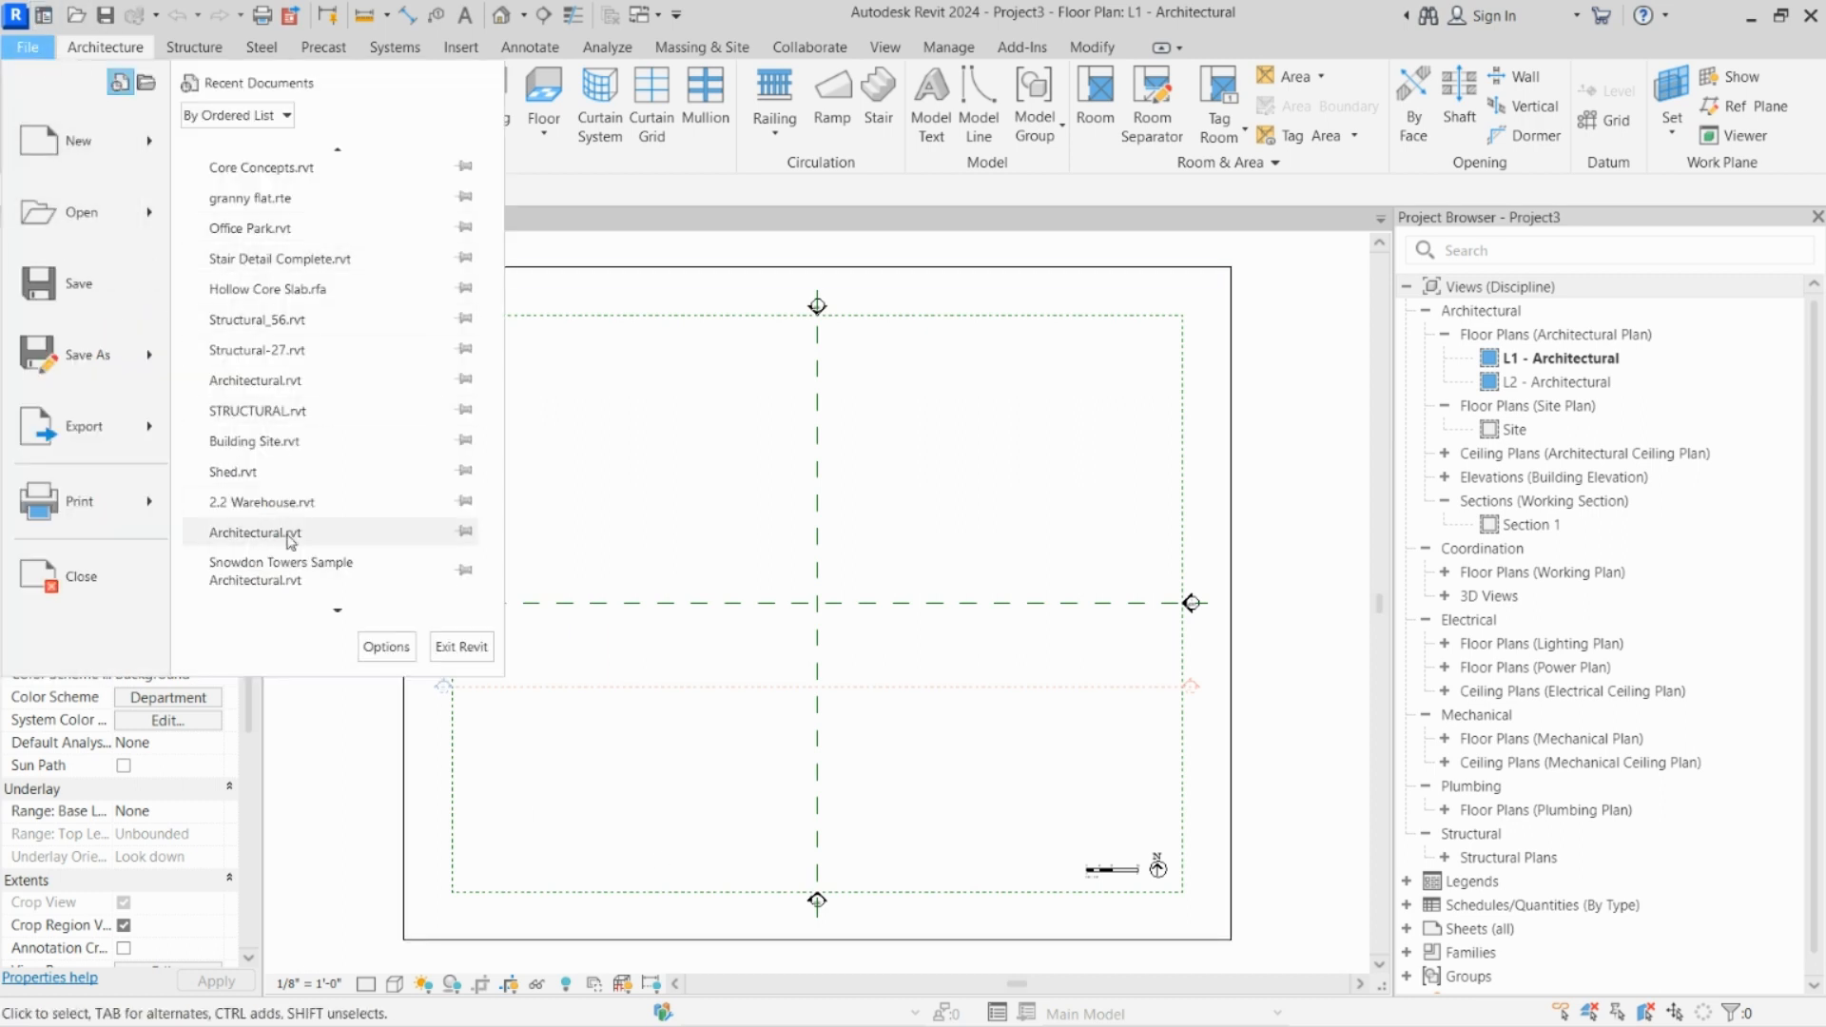
pyautogui.click(388, 653)
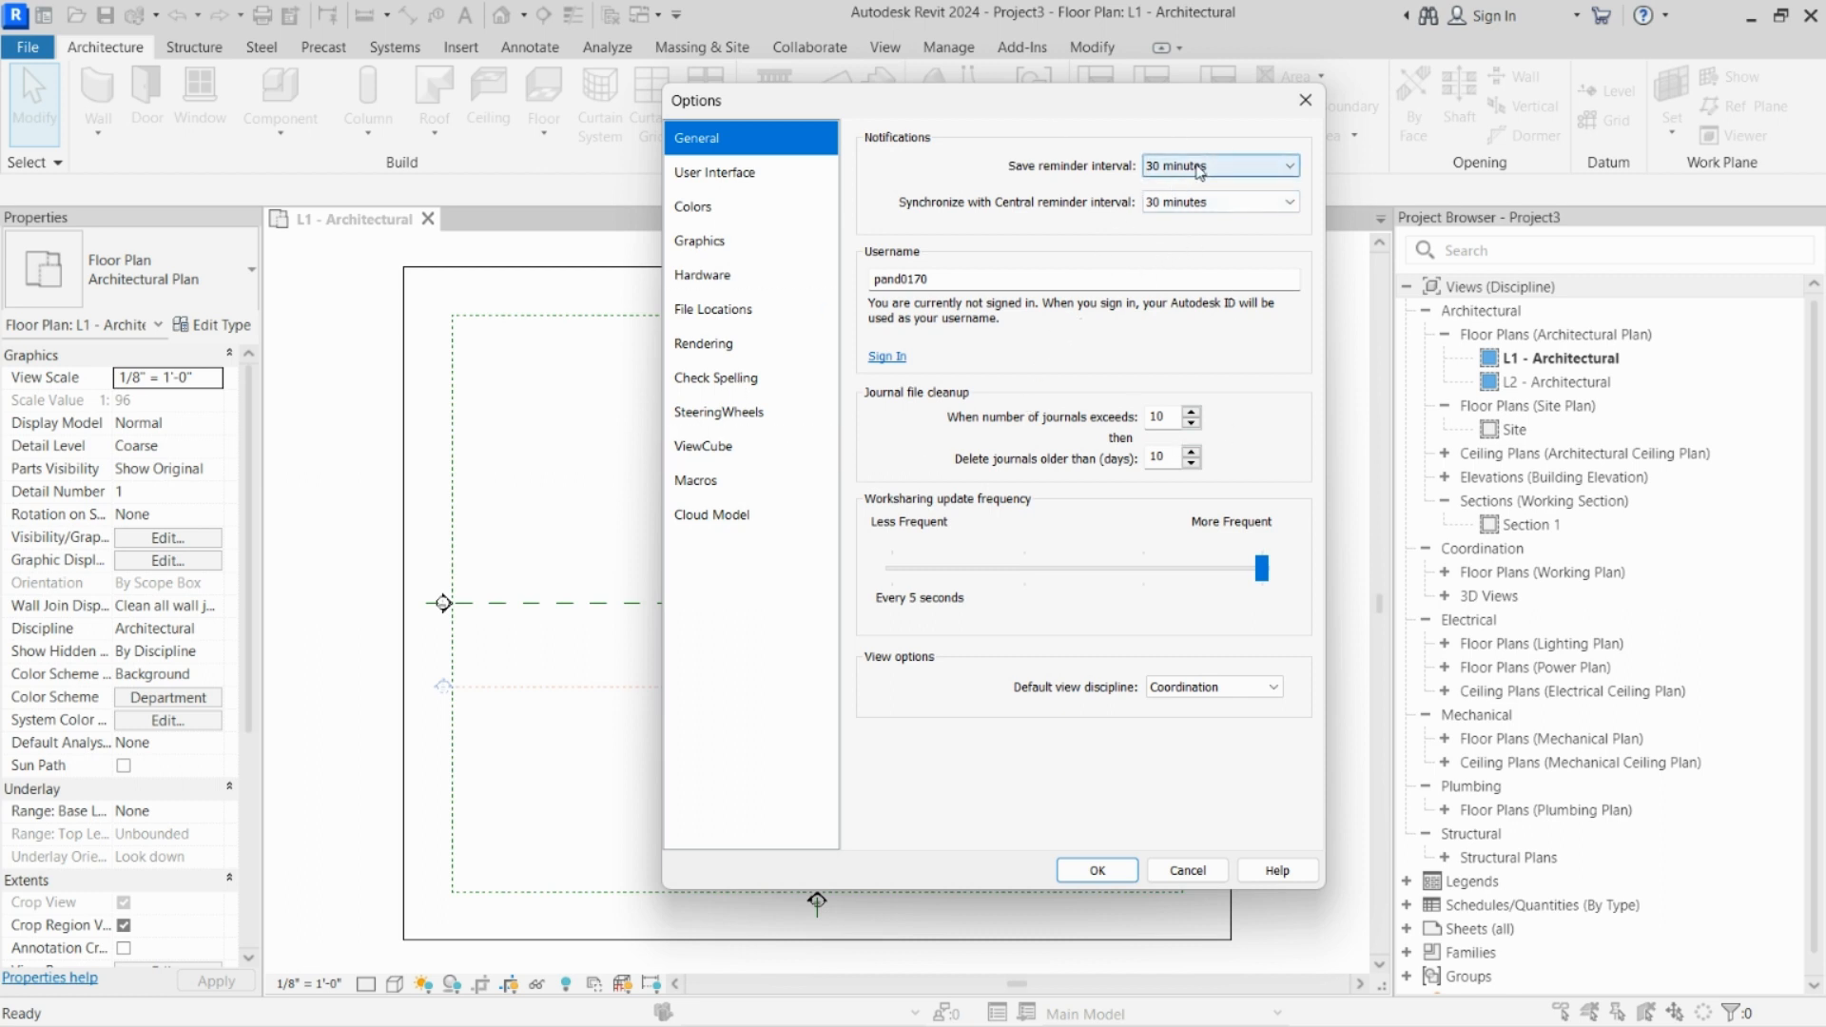
pyautogui.click(1200, 171)
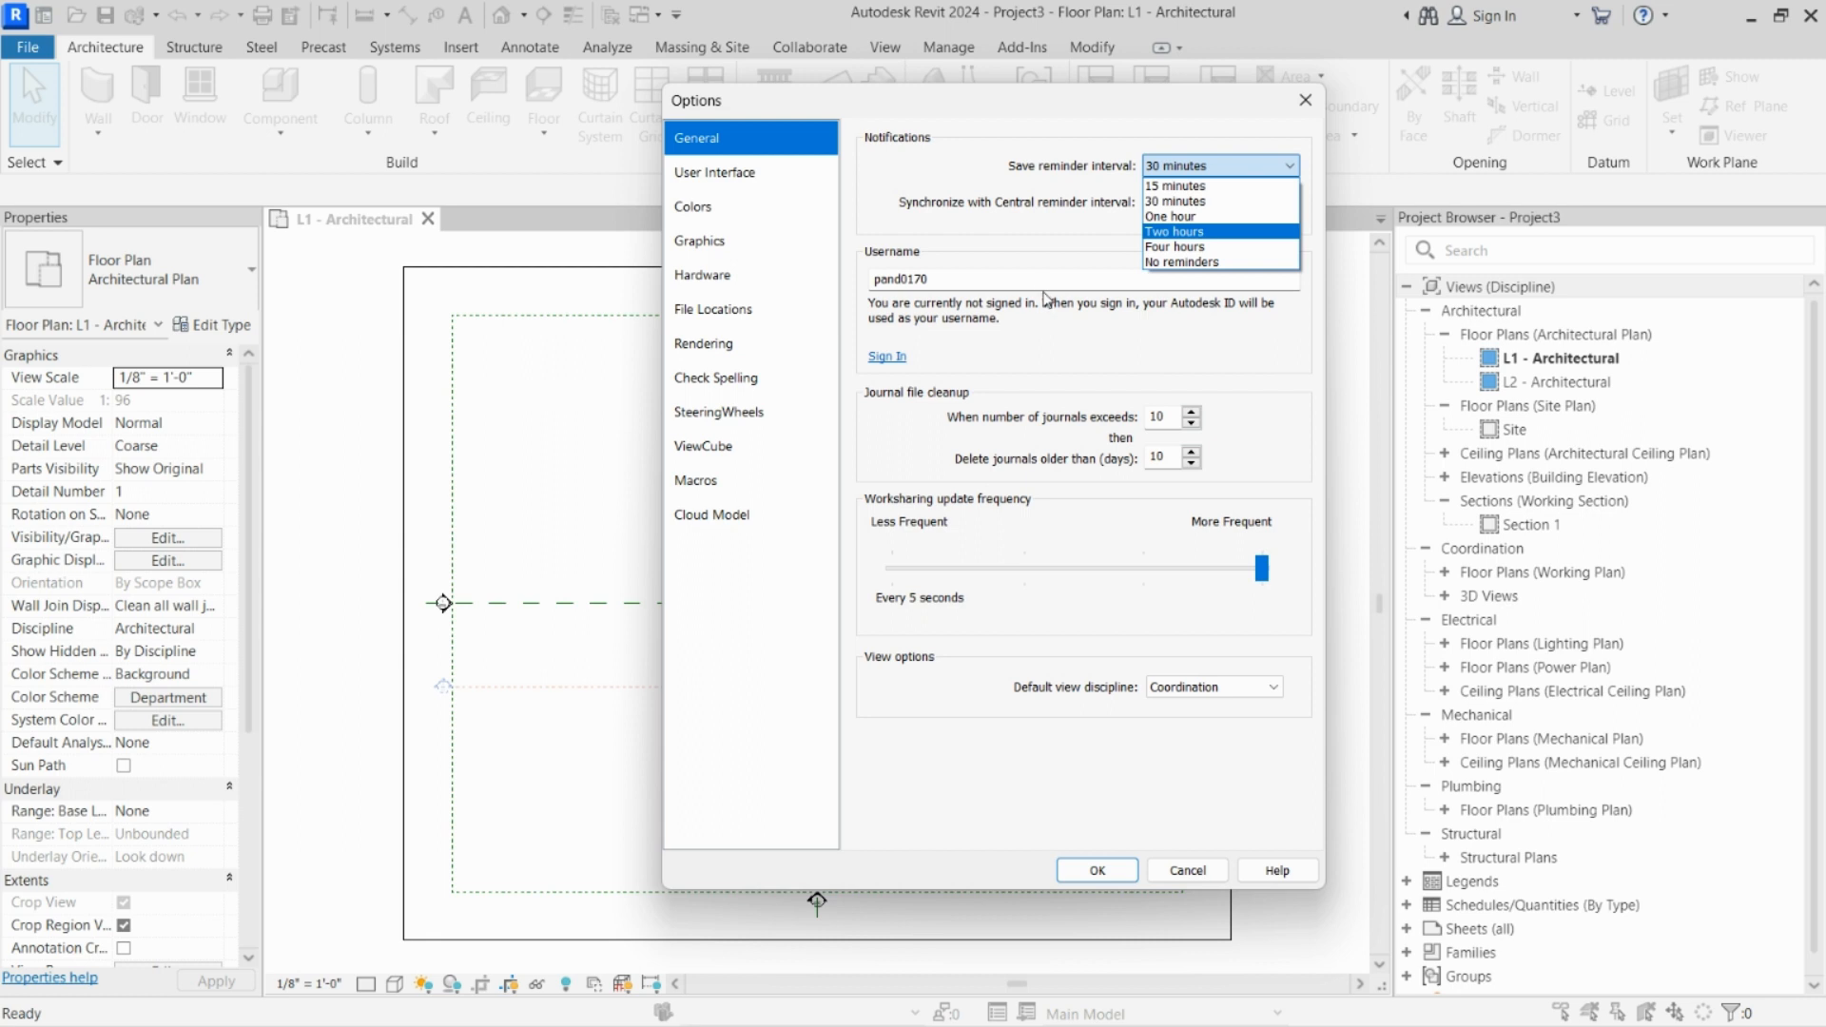
pyautogui.click(1249, 202)
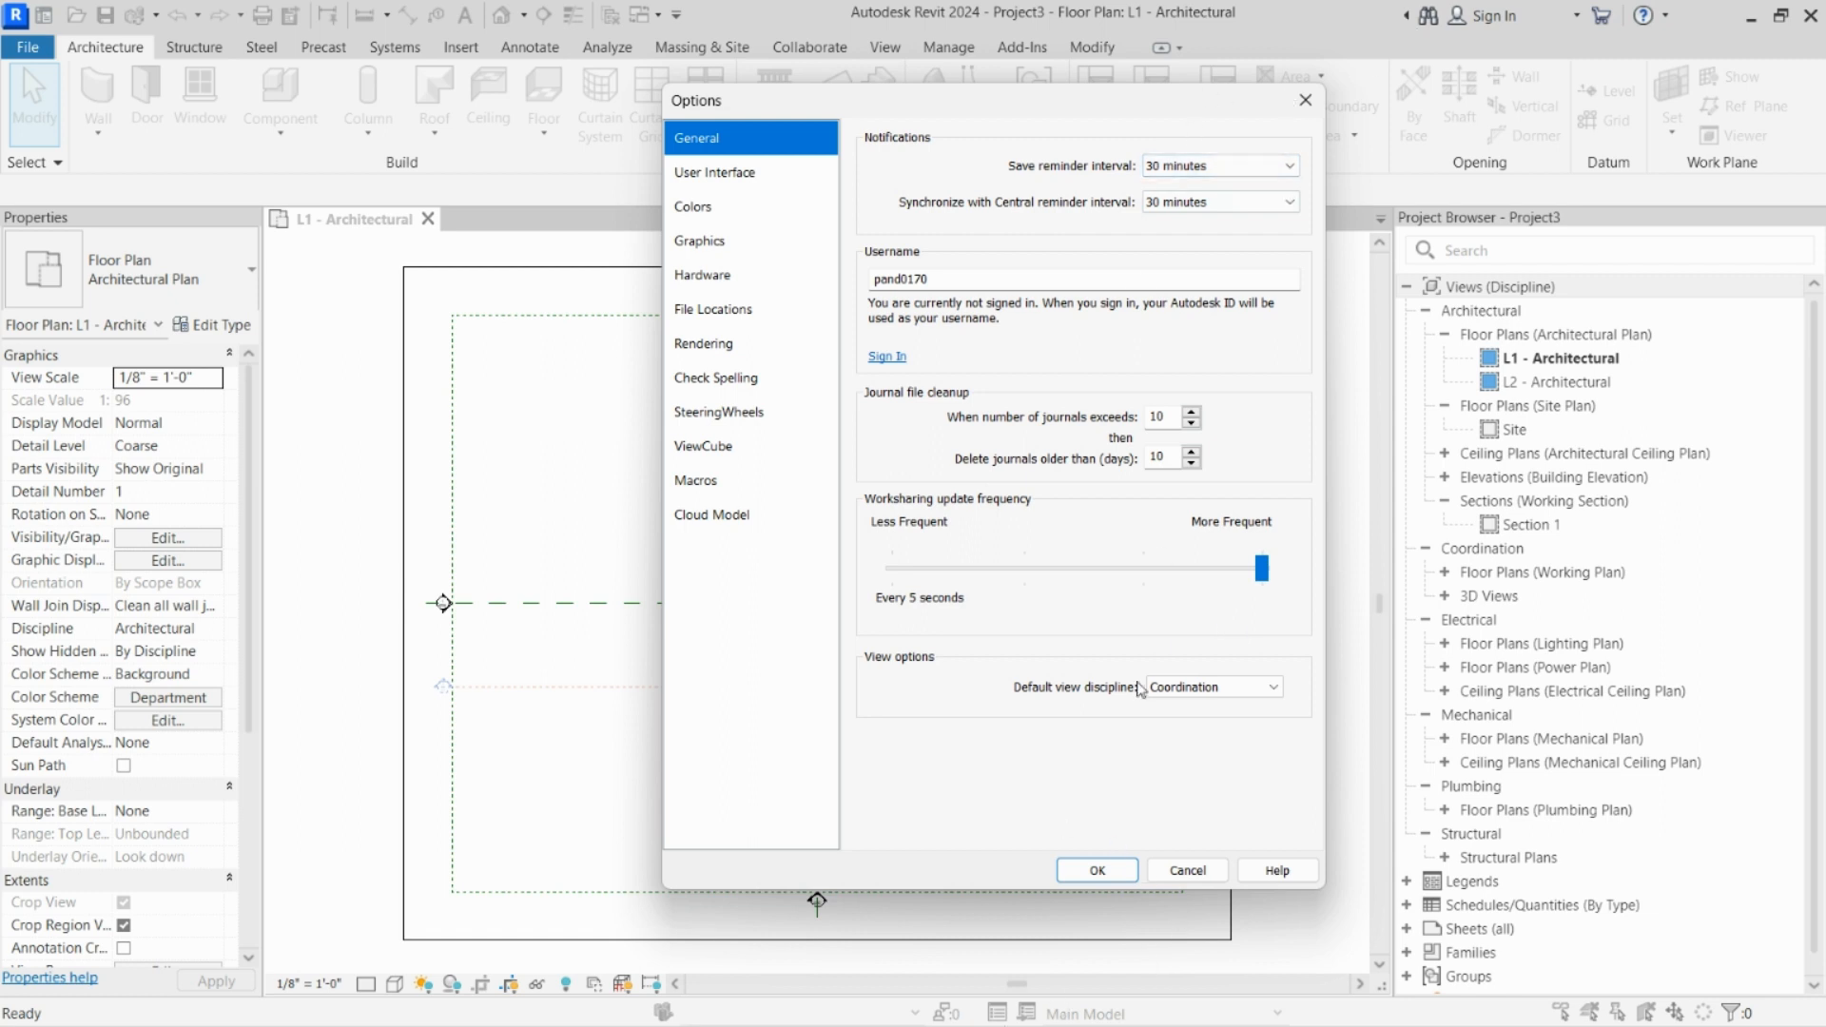
pyautogui.click(1227, 168)
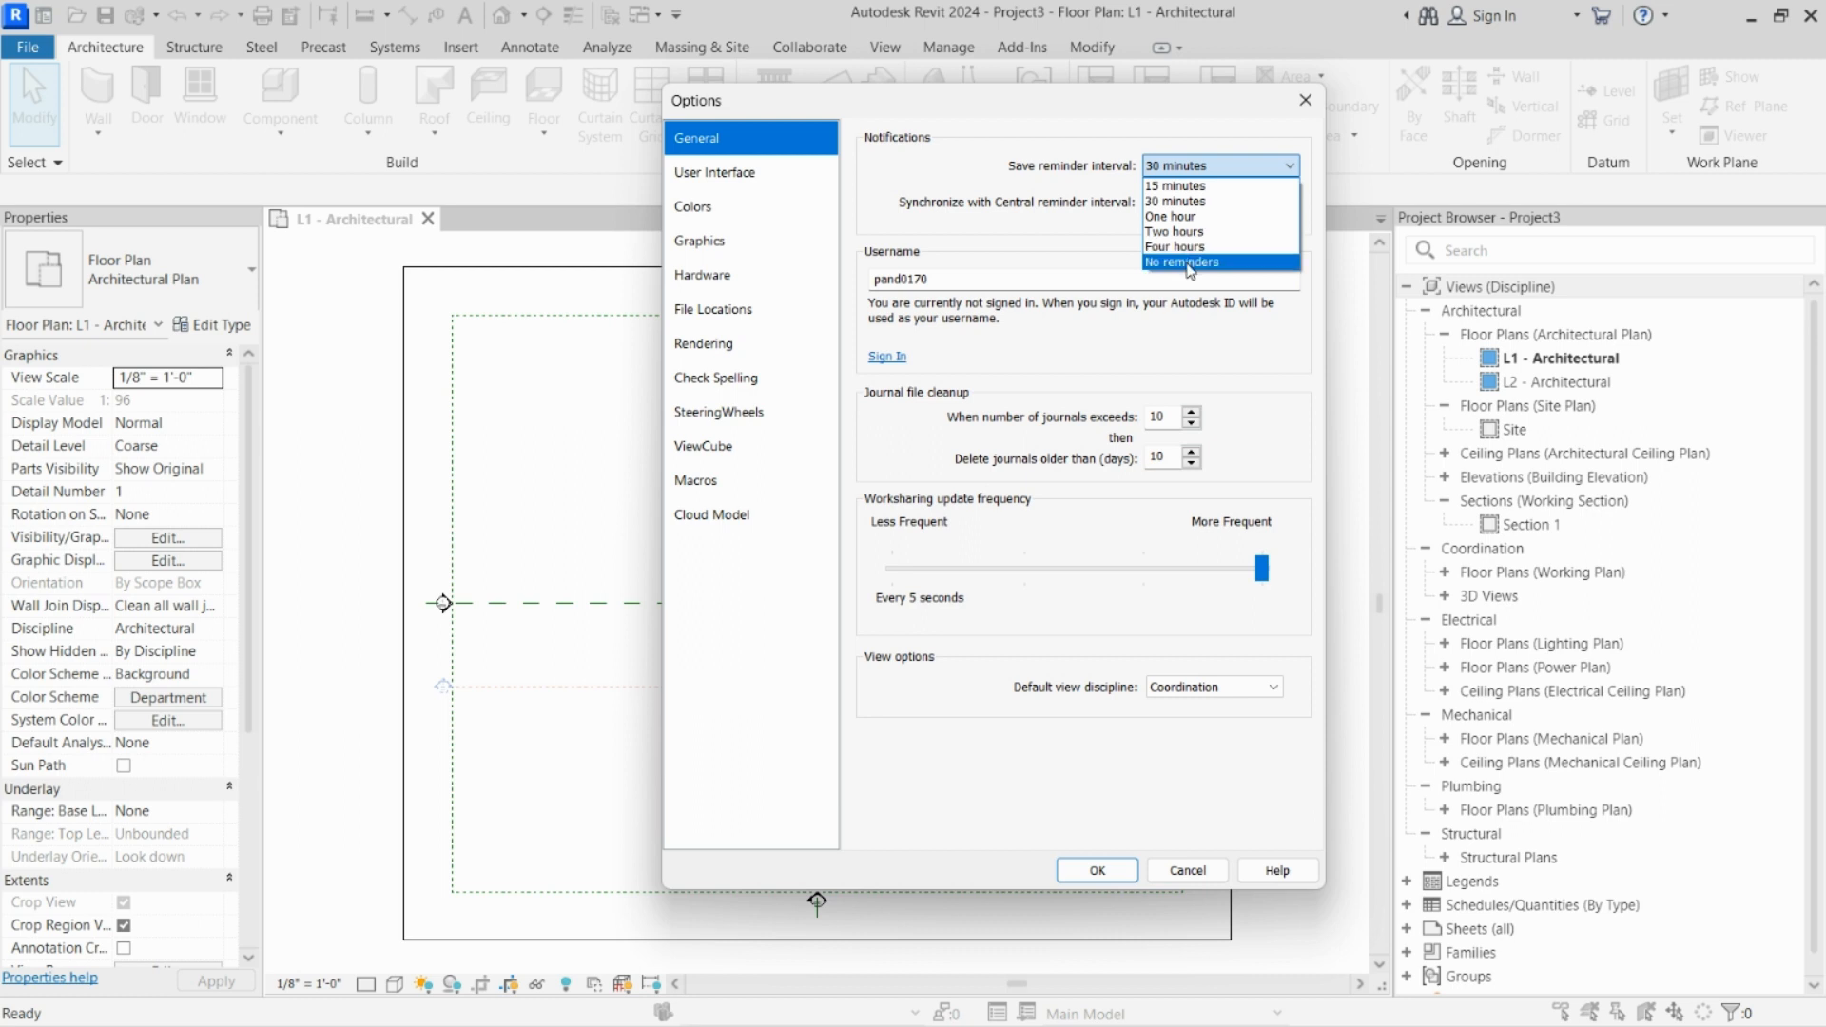
pyautogui.click(1222, 171)
pyautogui.click(1215, 169)
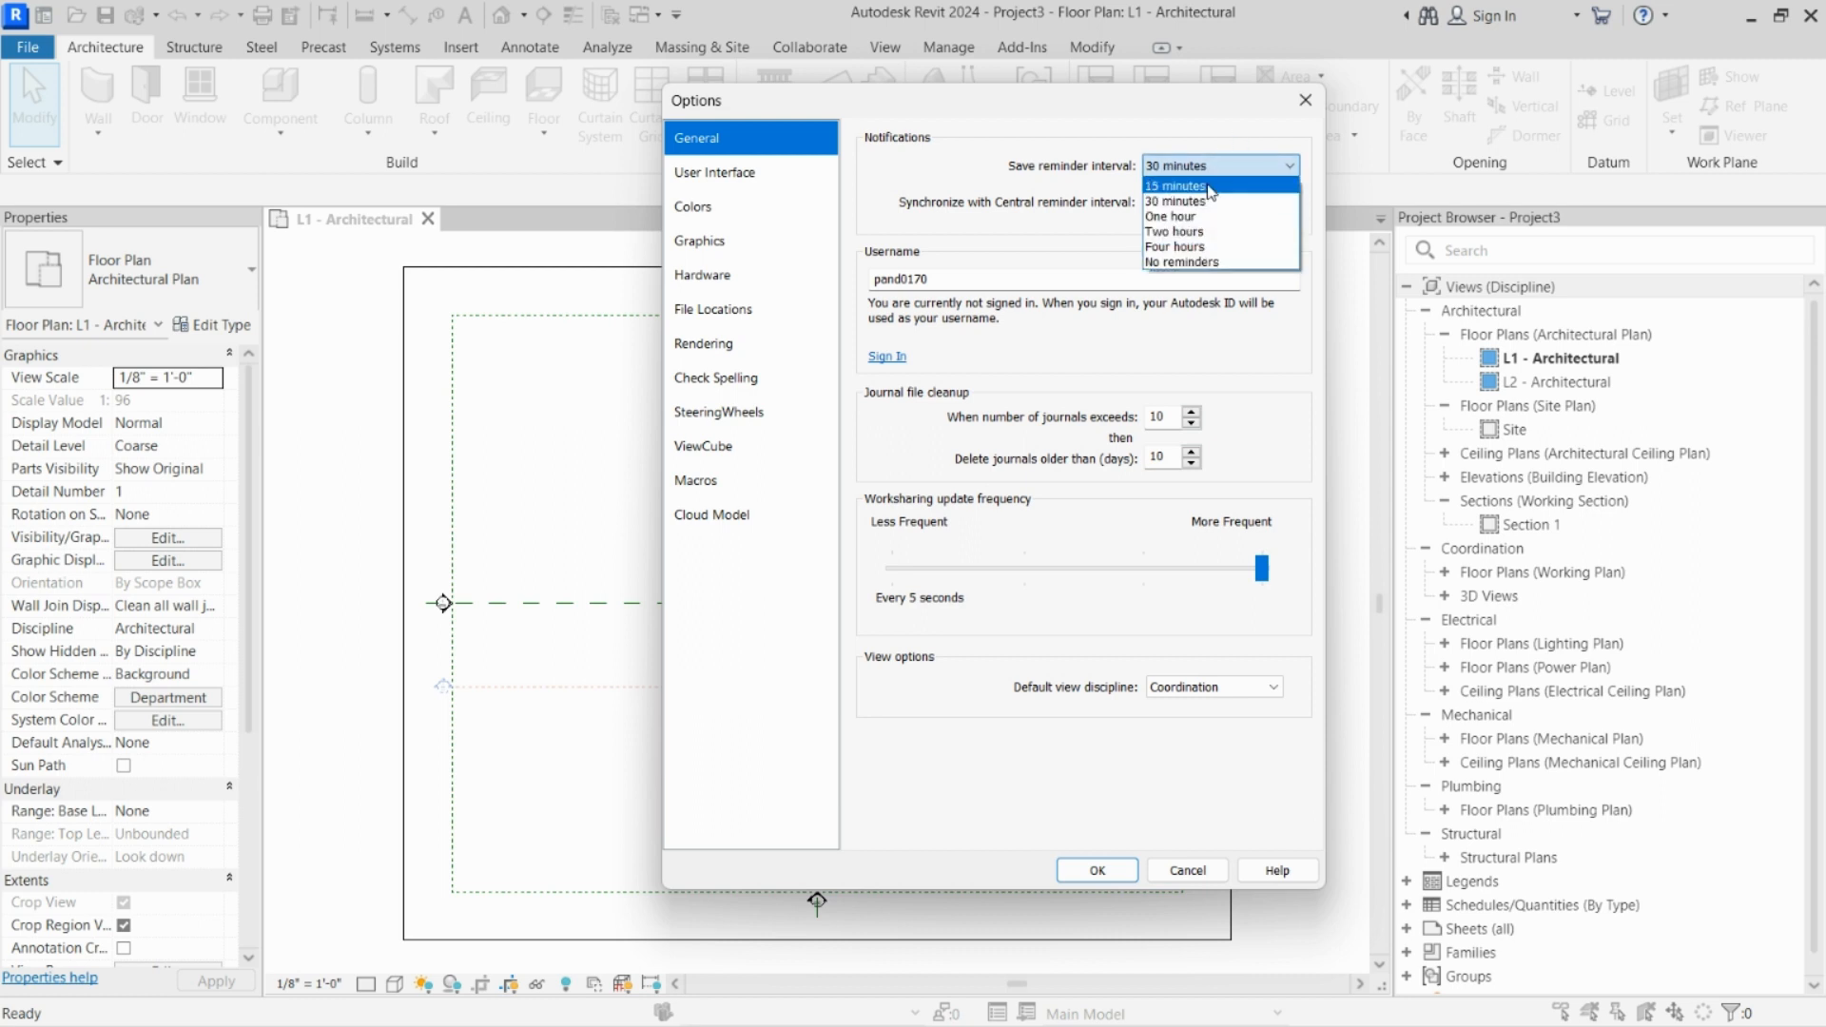
pyautogui.click(1214, 165)
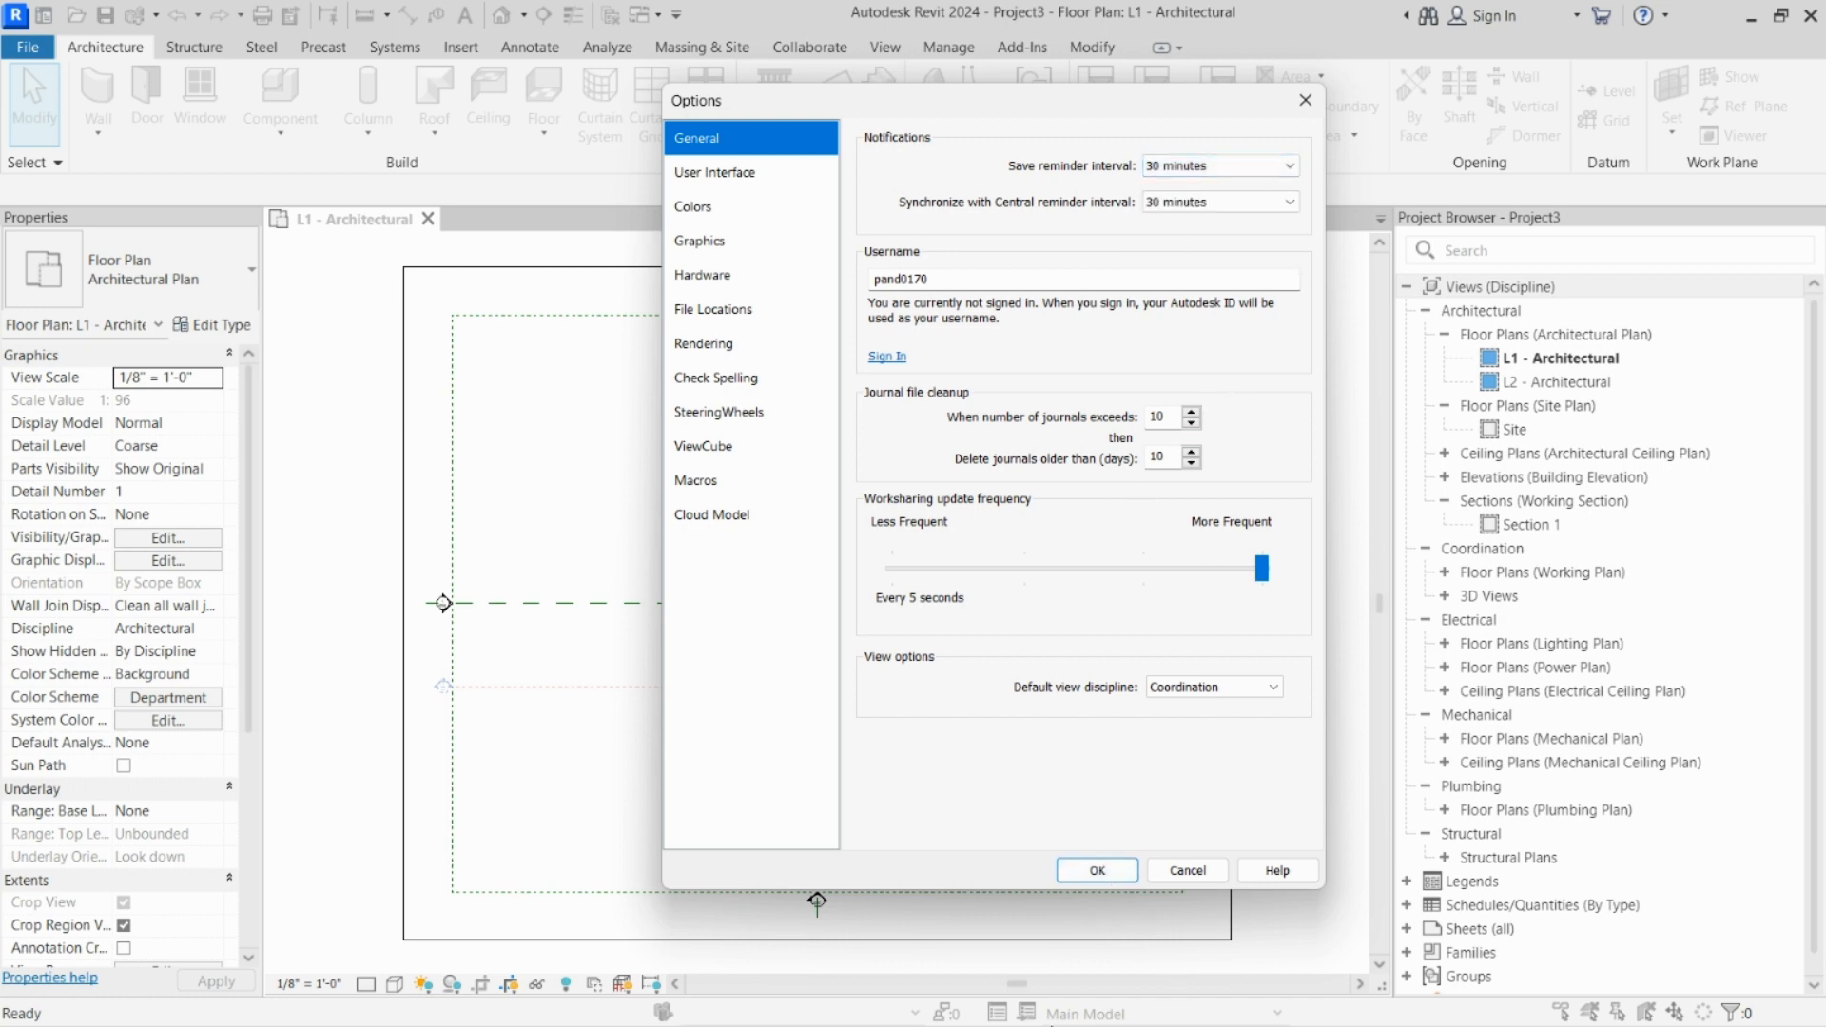
pyautogui.click(1097, 871)
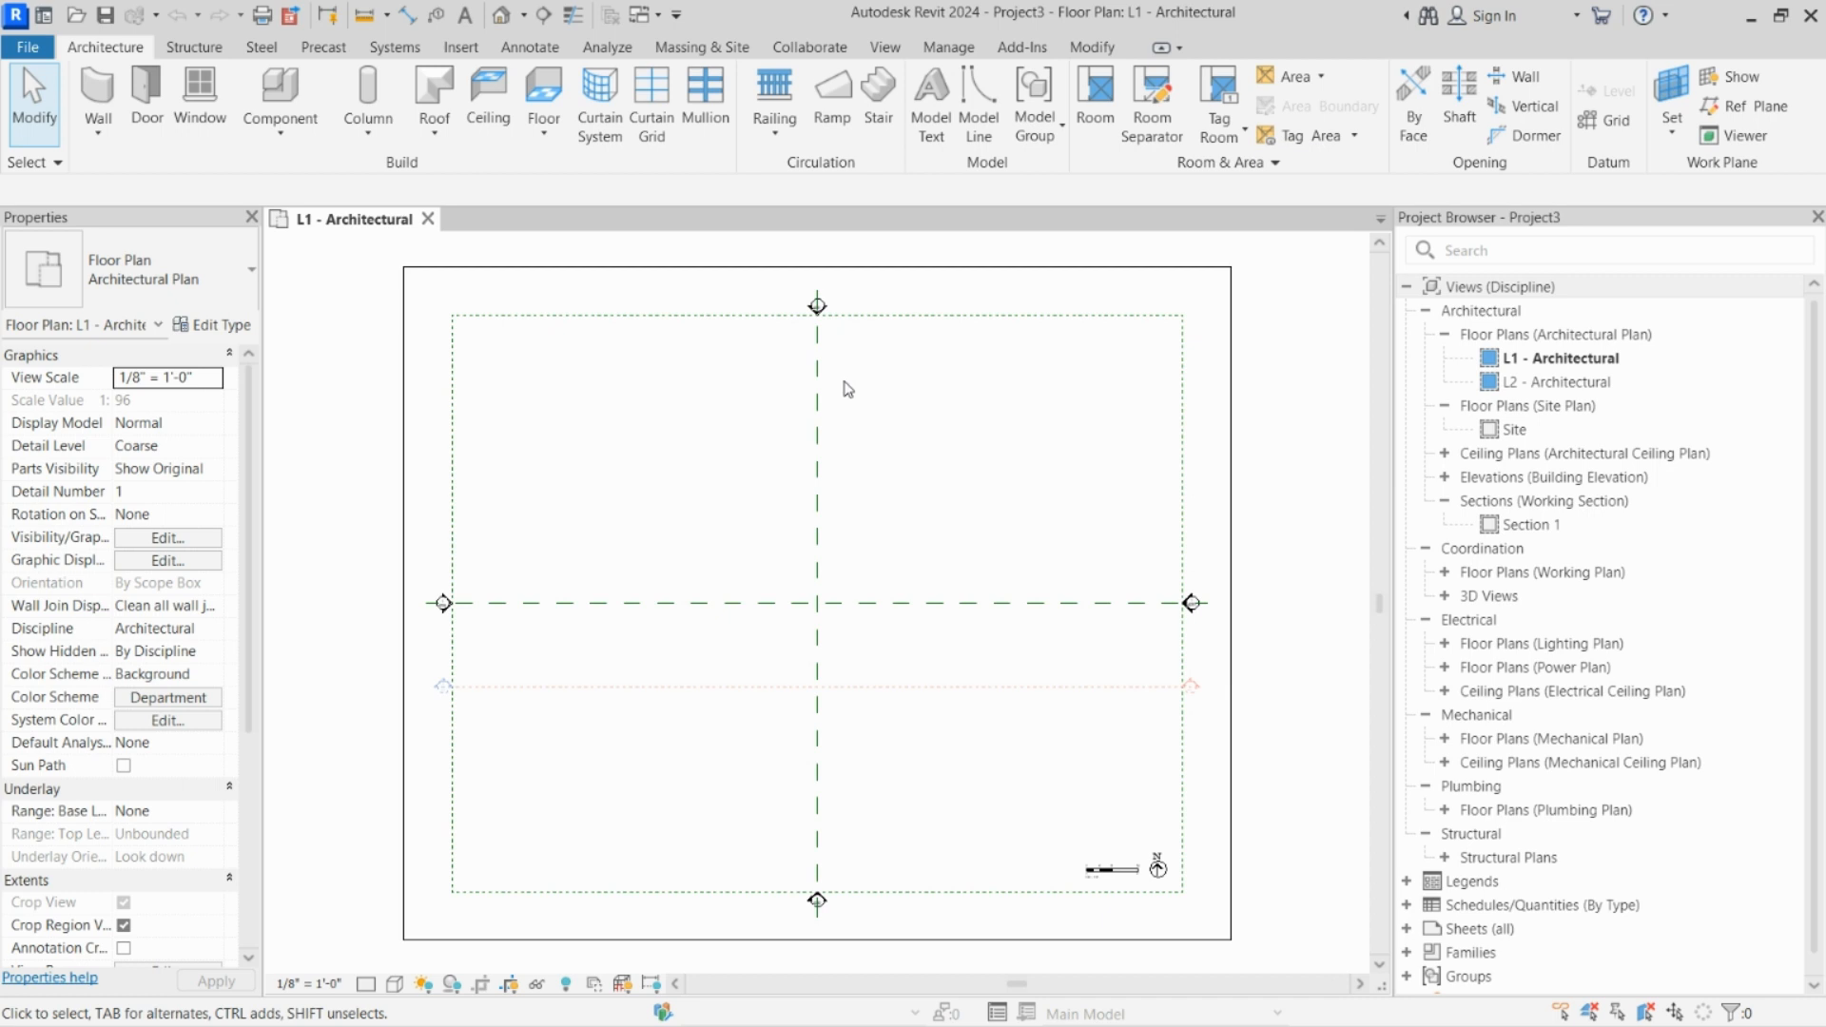
# Step: Set up saving the new project as a project file on the Desktop, named "om house"
pyautogui.click(27, 48)
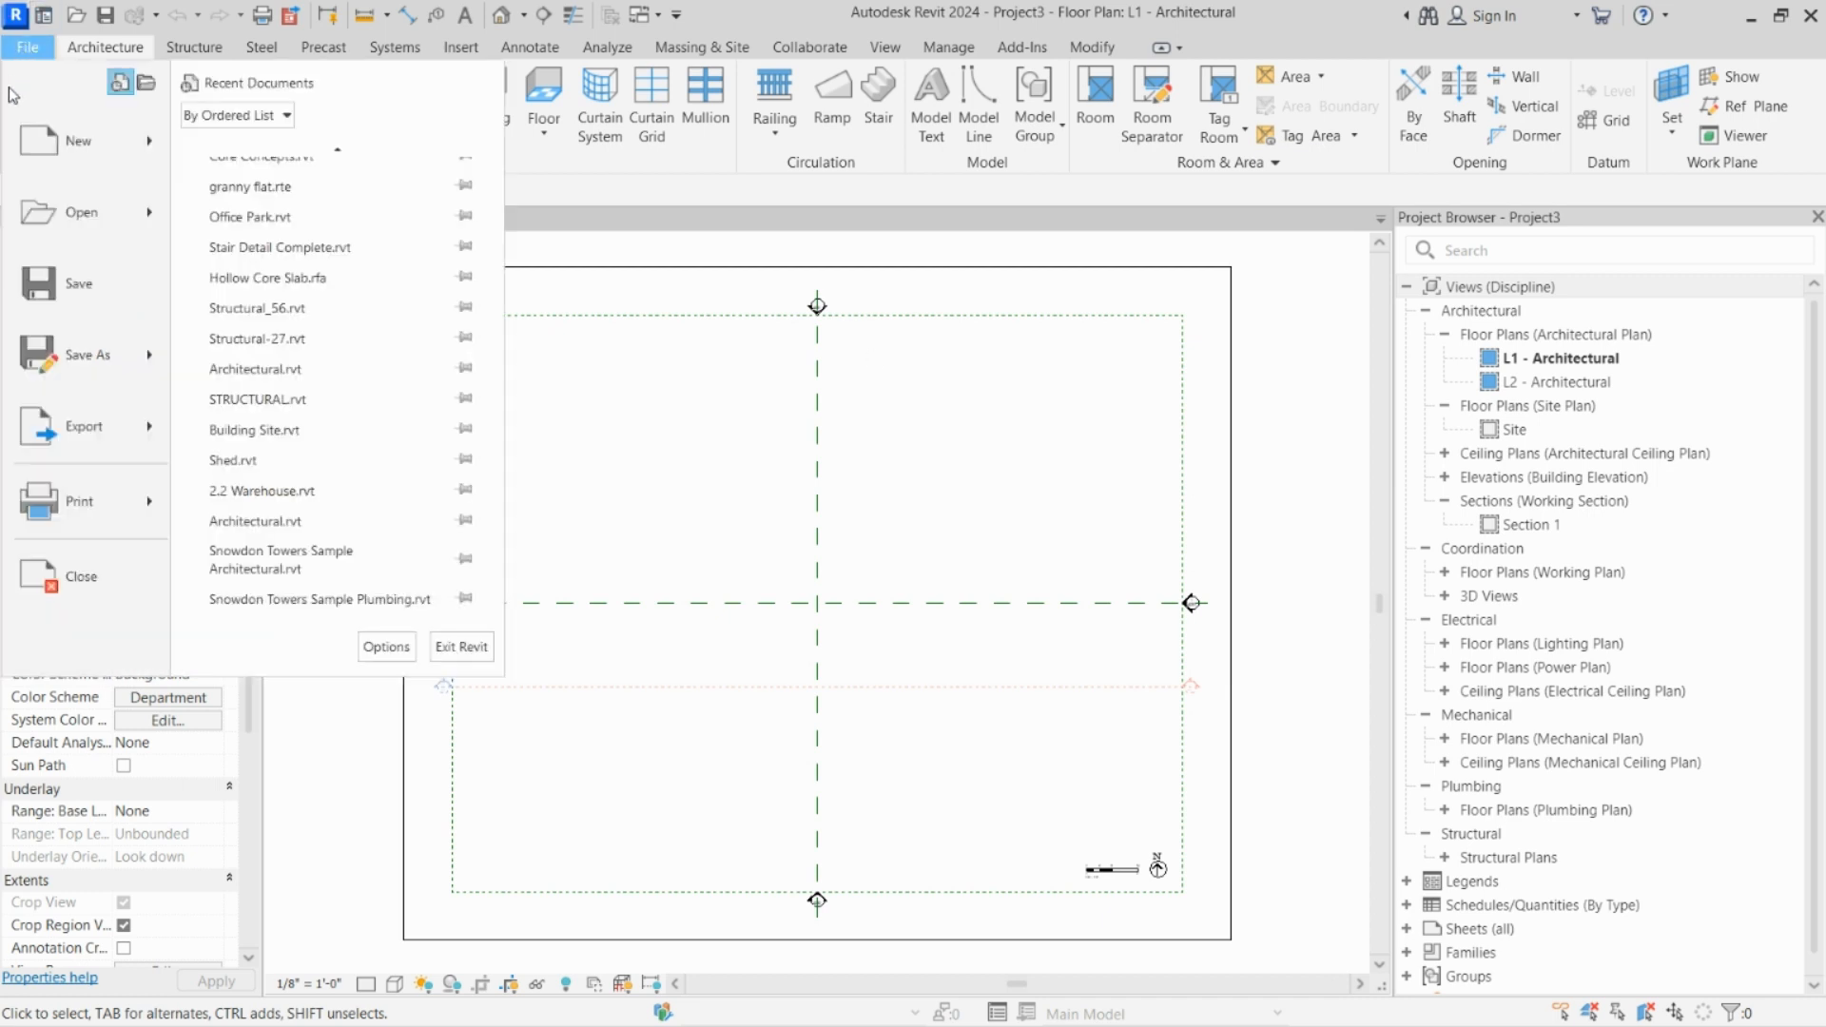
pyautogui.moveTo(80, 358)
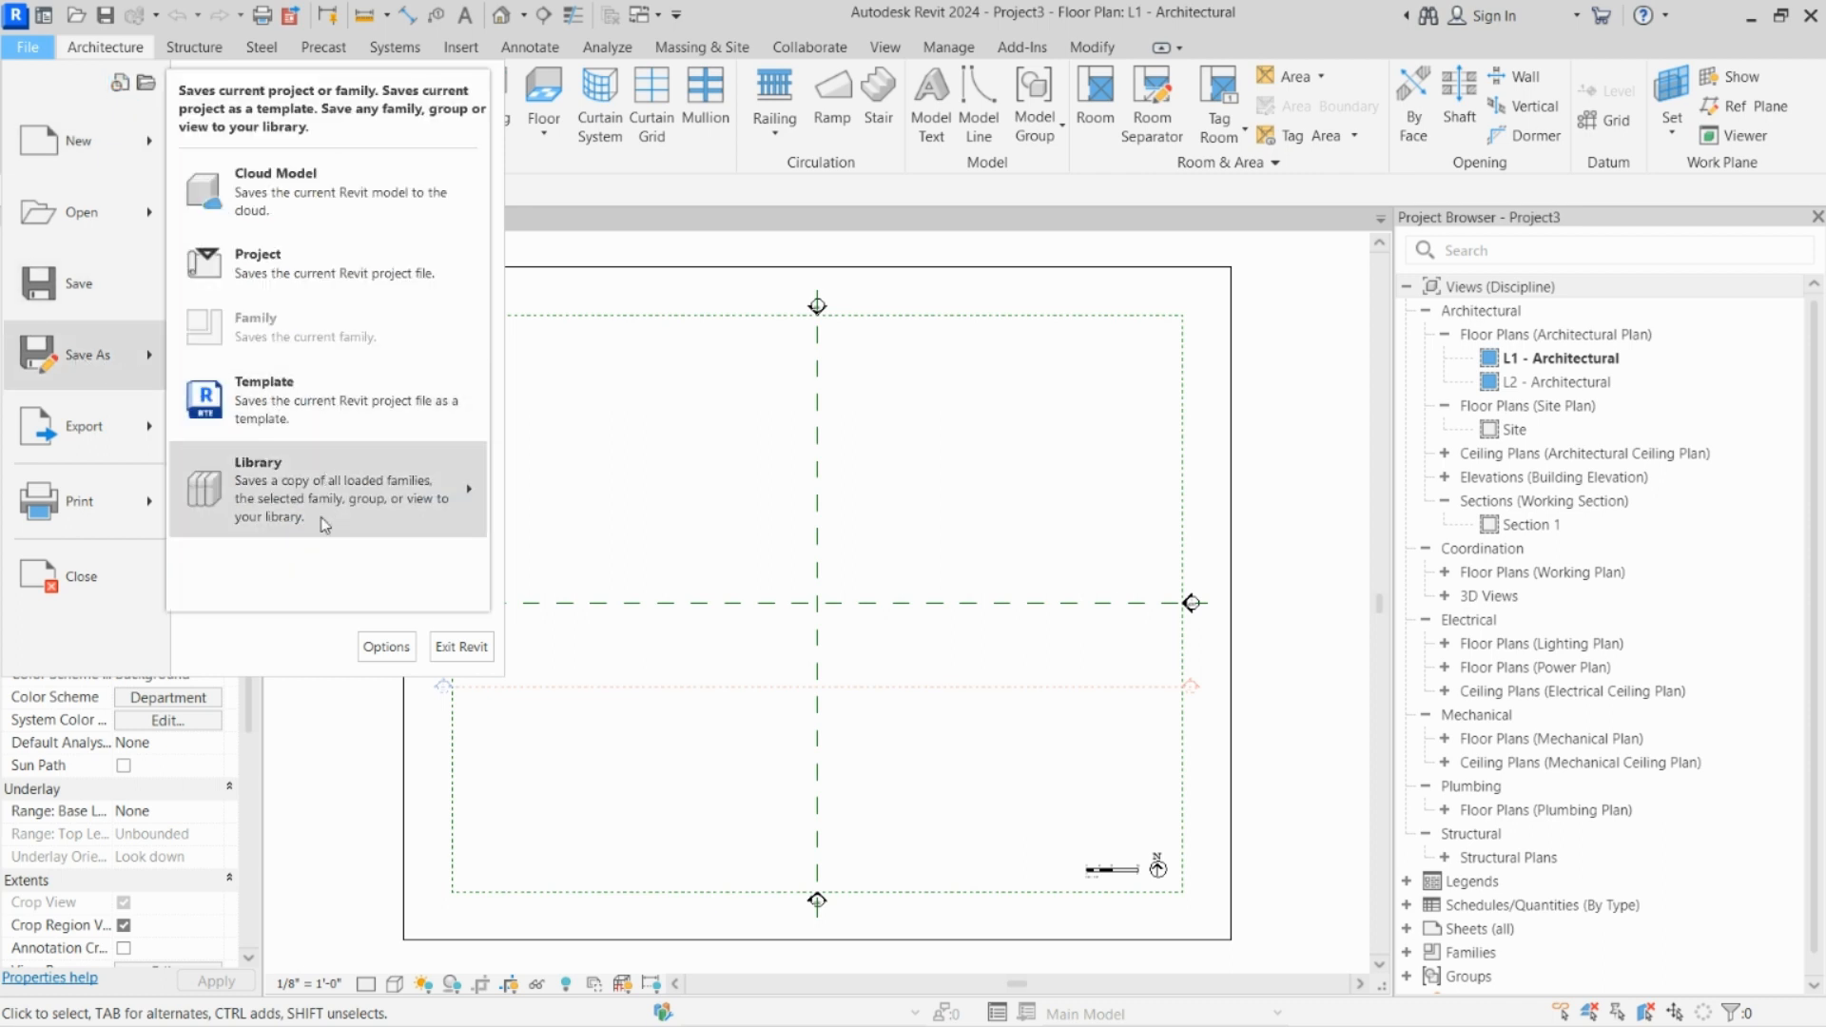
pyautogui.moveTo(325, 524)
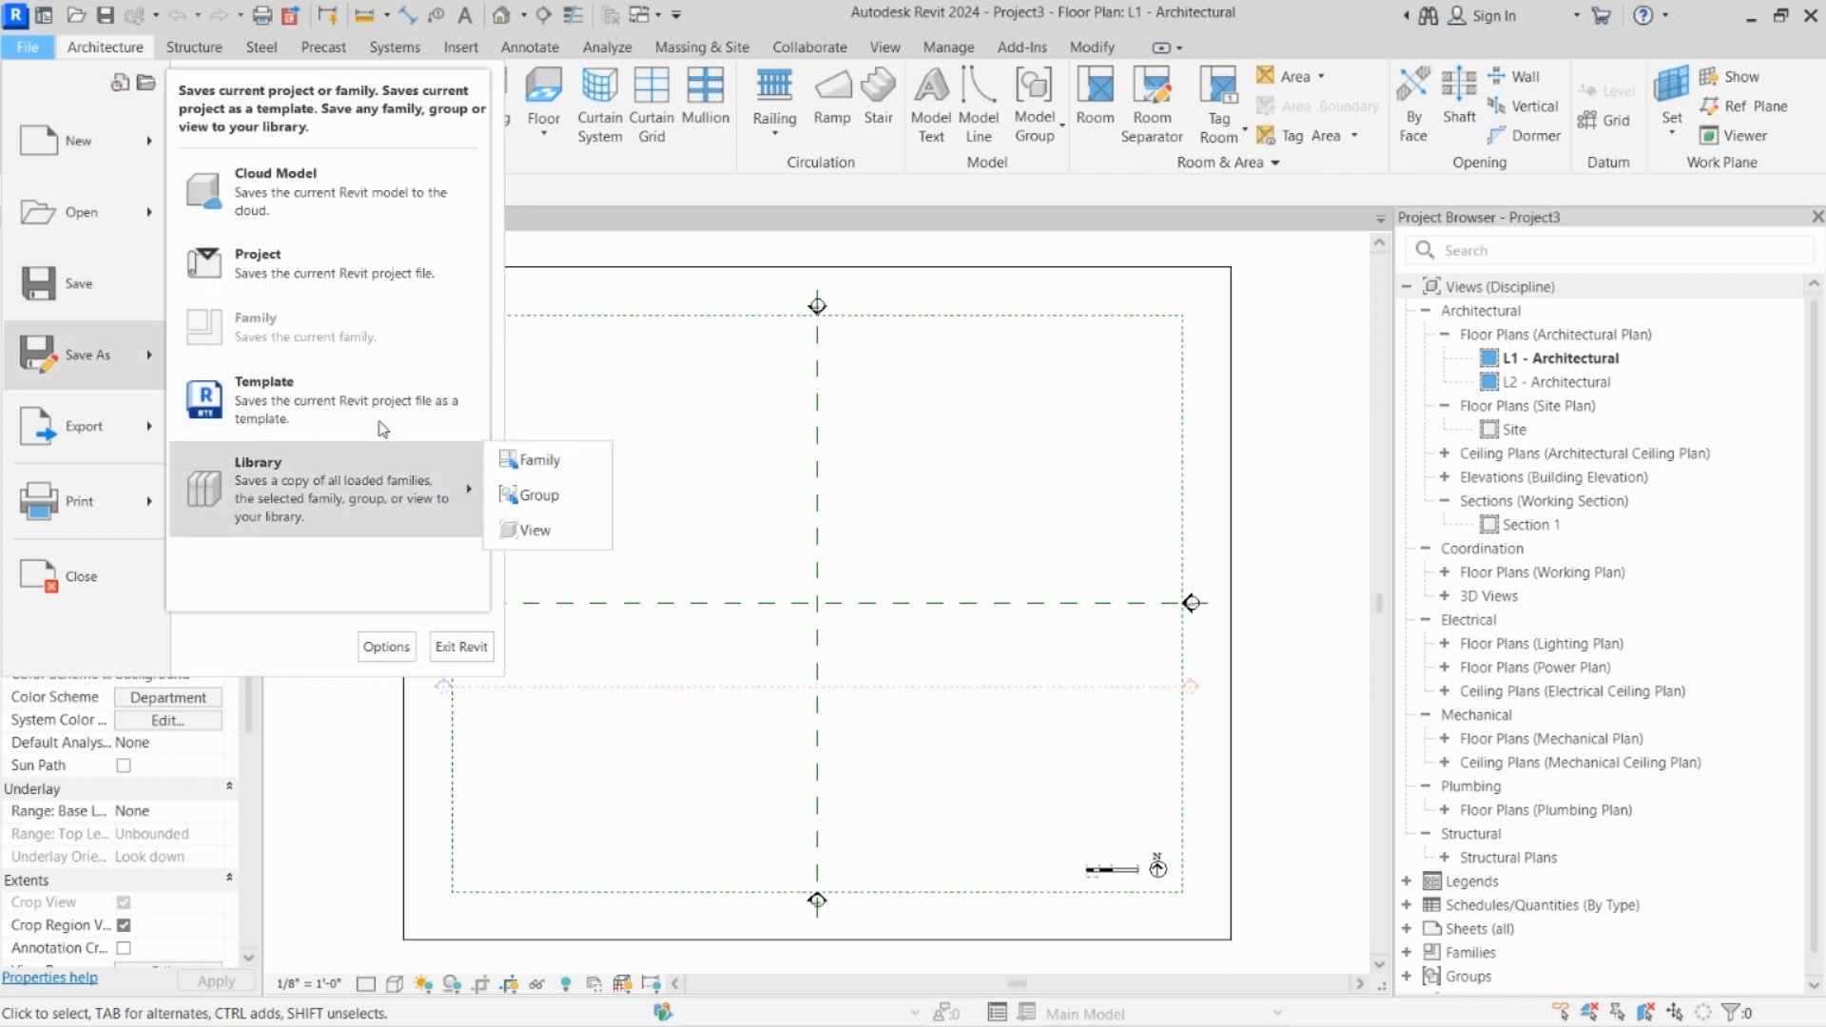
pyautogui.click(351, 278)
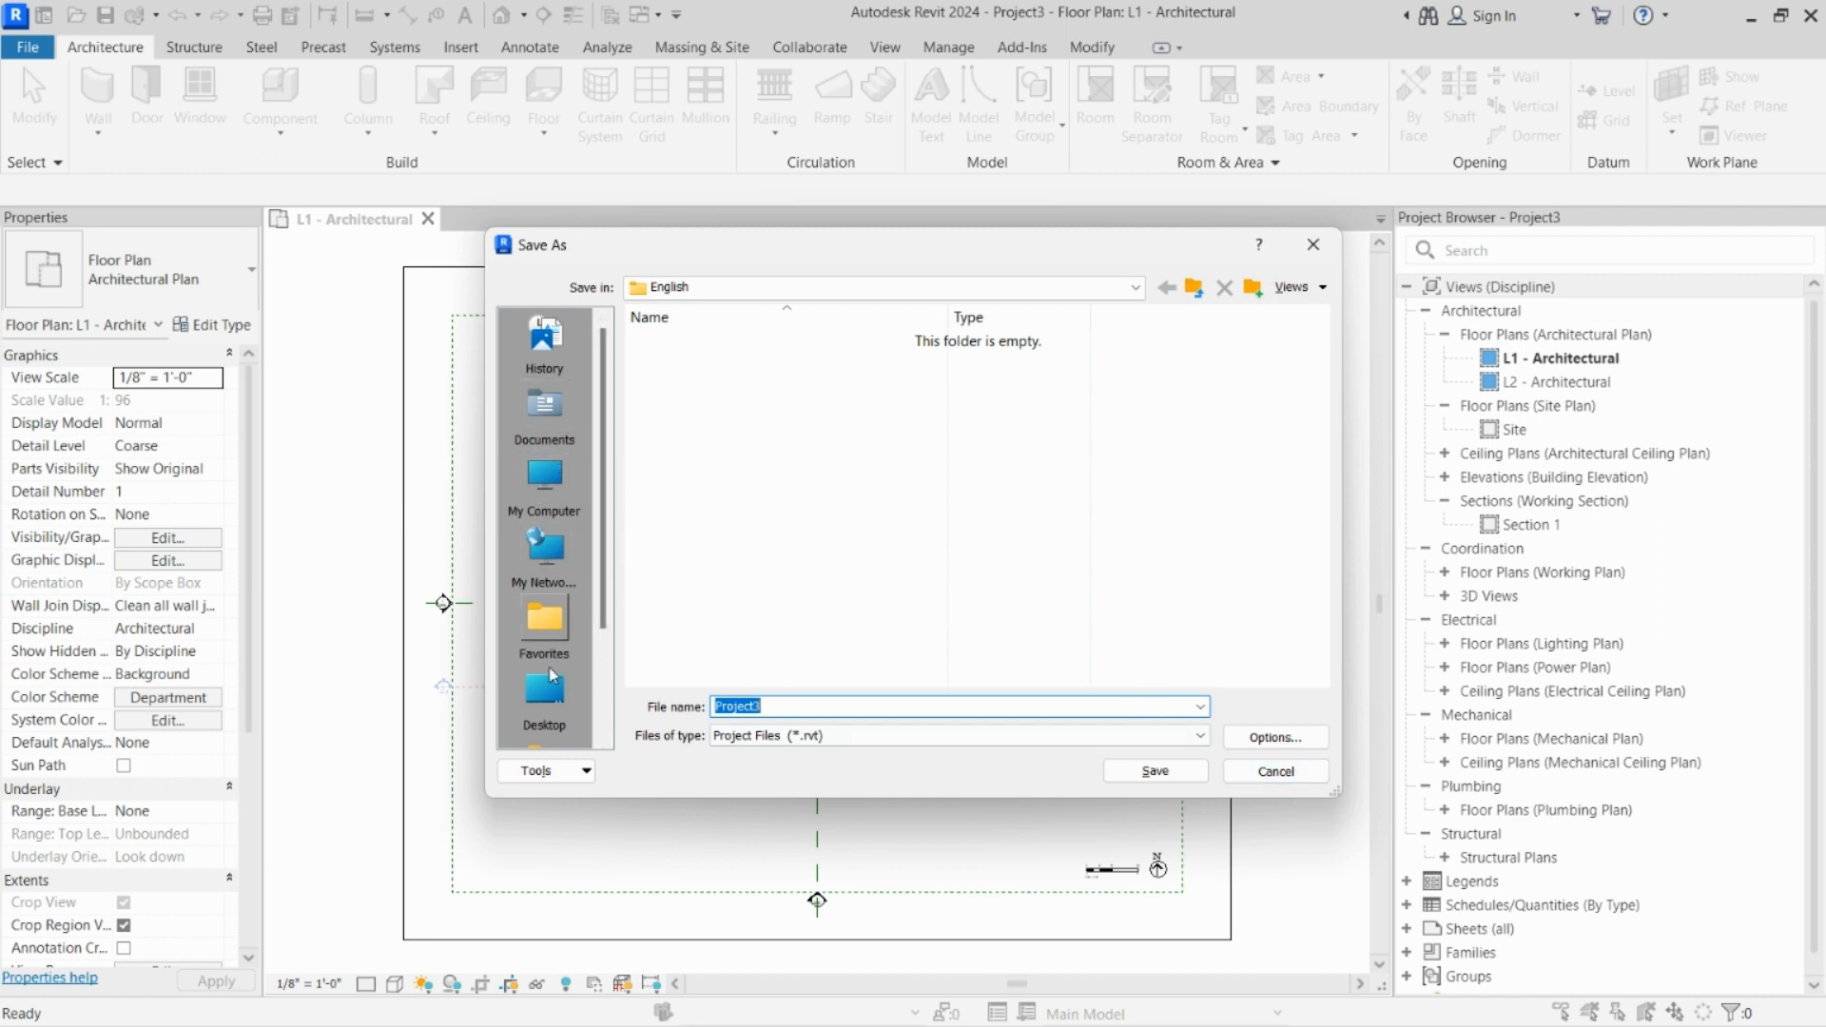
pyautogui.scroll(-1, 549, 499)
pyautogui.scroll(1, 549, 498)
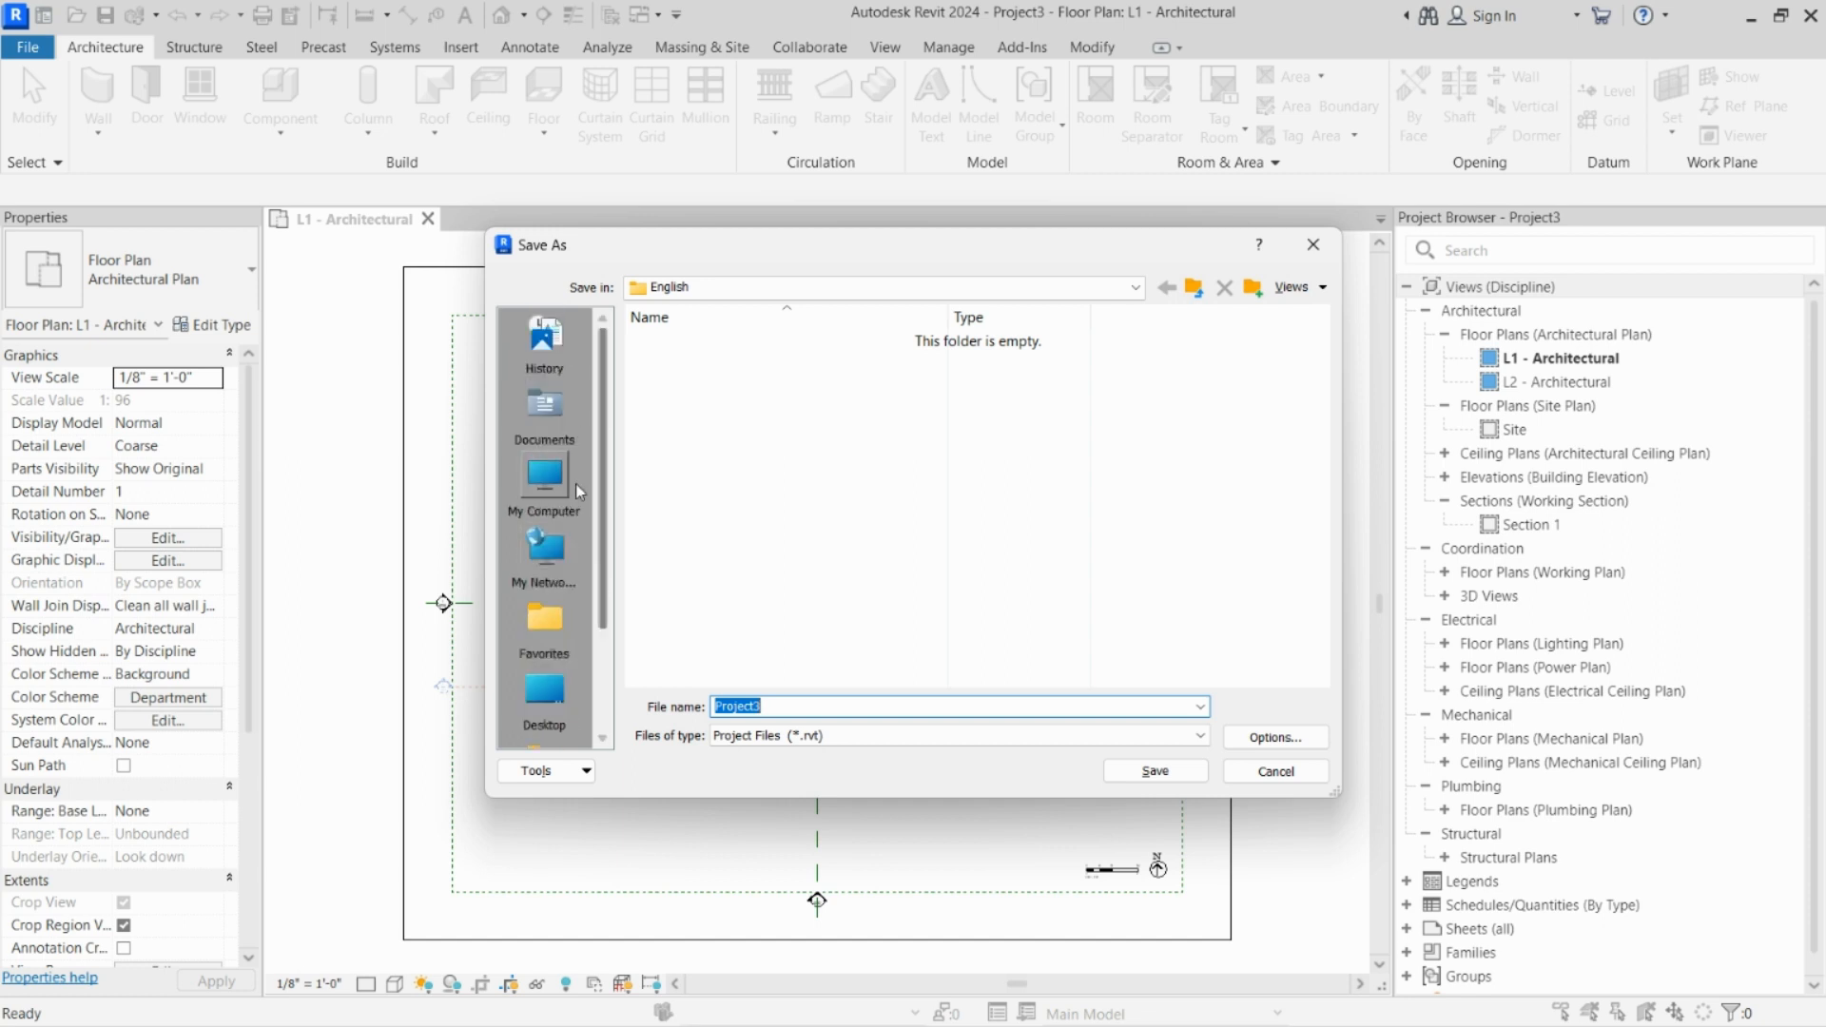
pyautogui.click(561, 480)
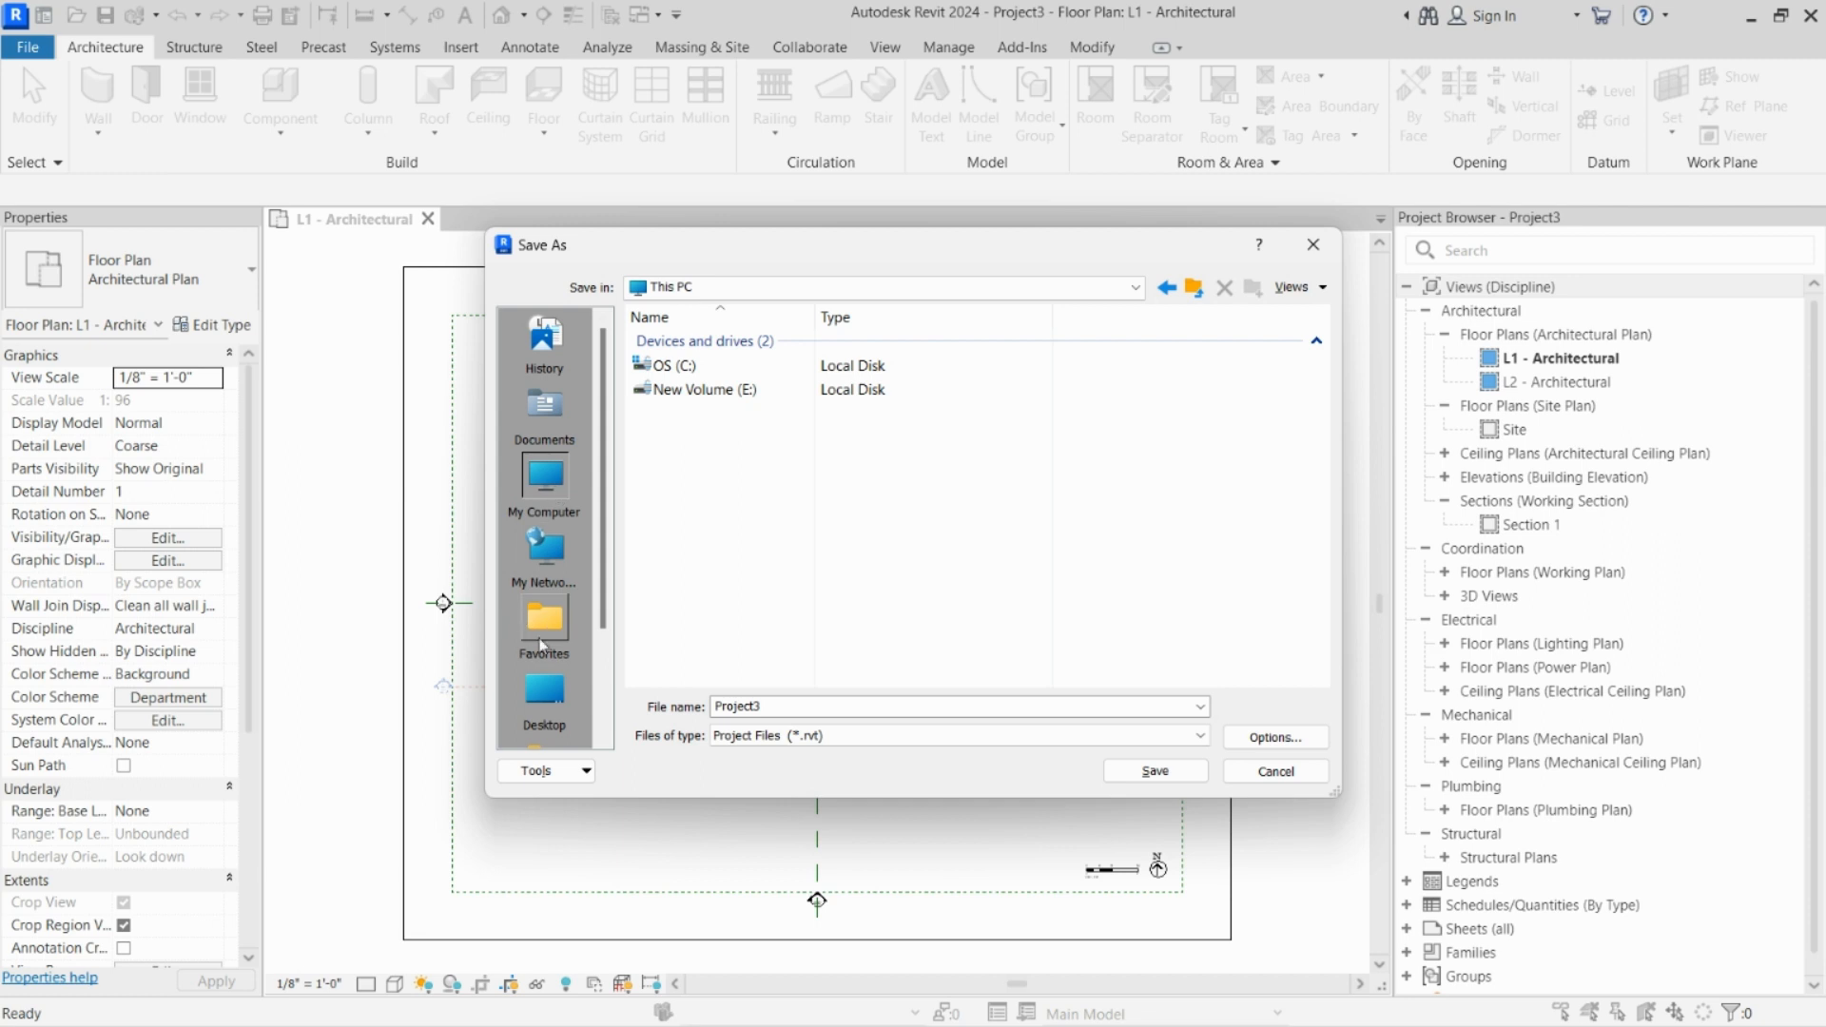
pyautogui.click(545, 691)
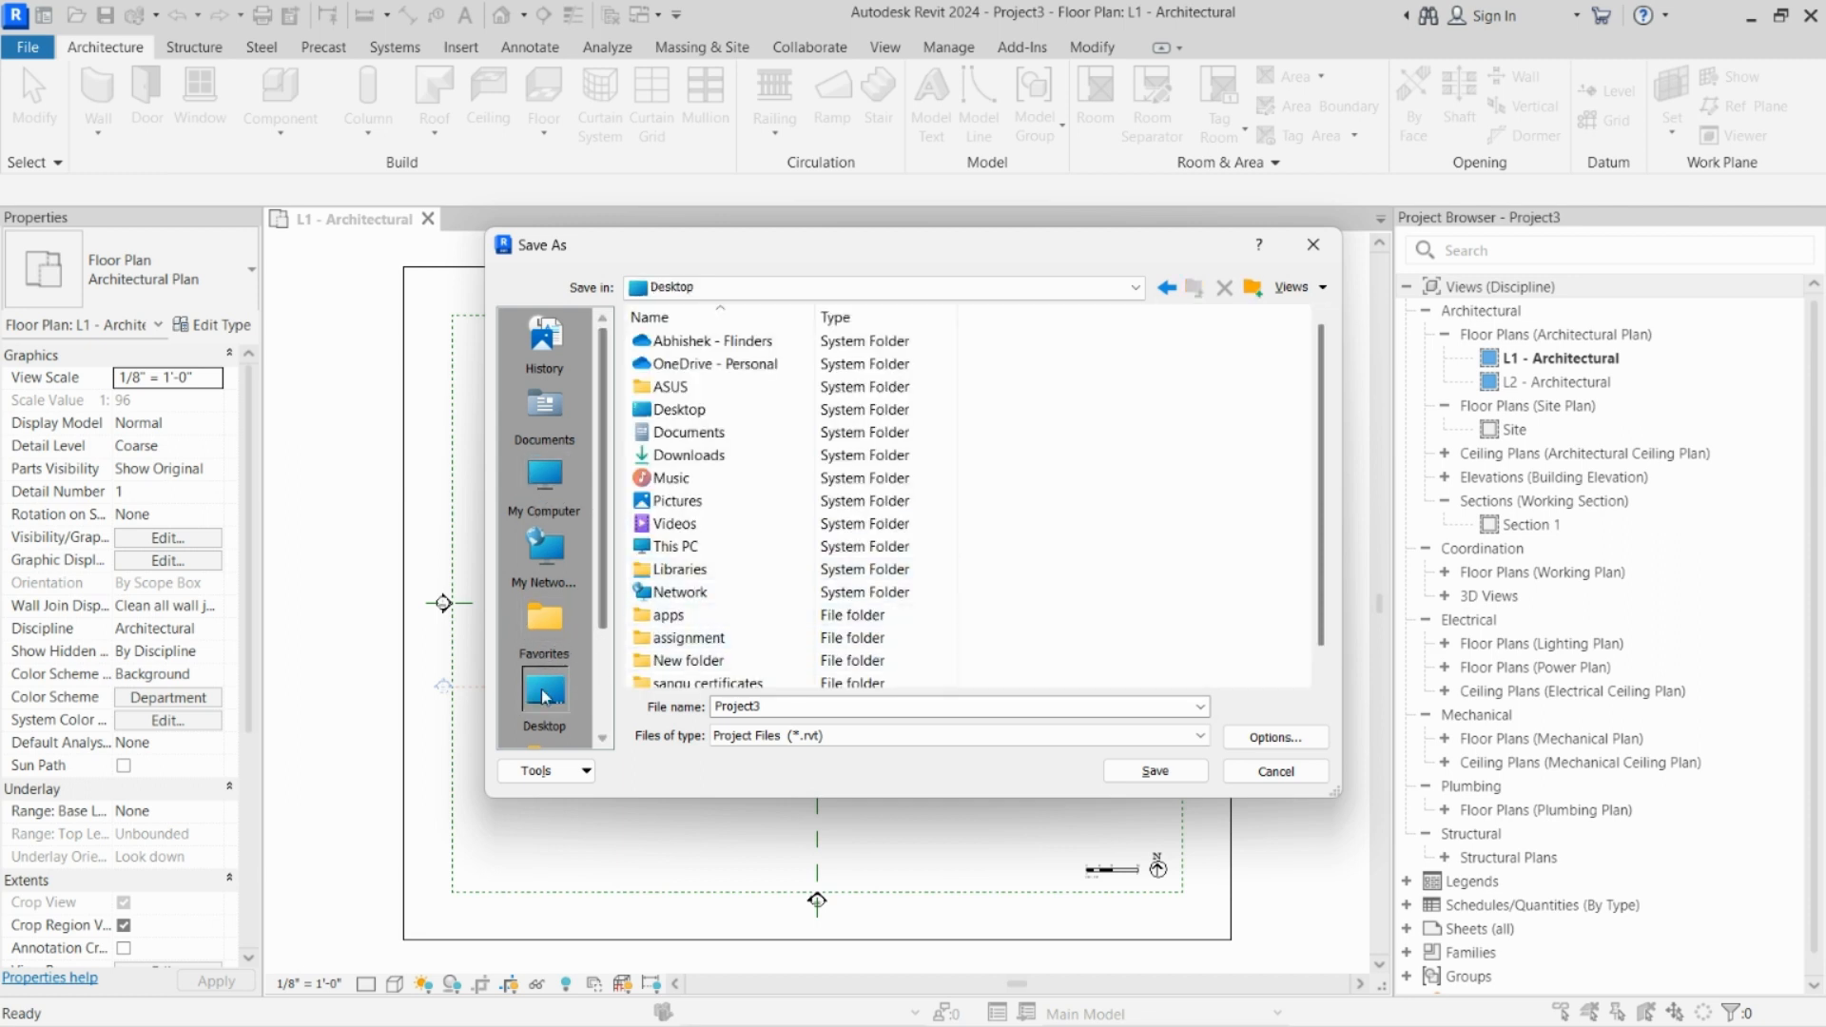
pyautogui.doubleClick(719, 705)
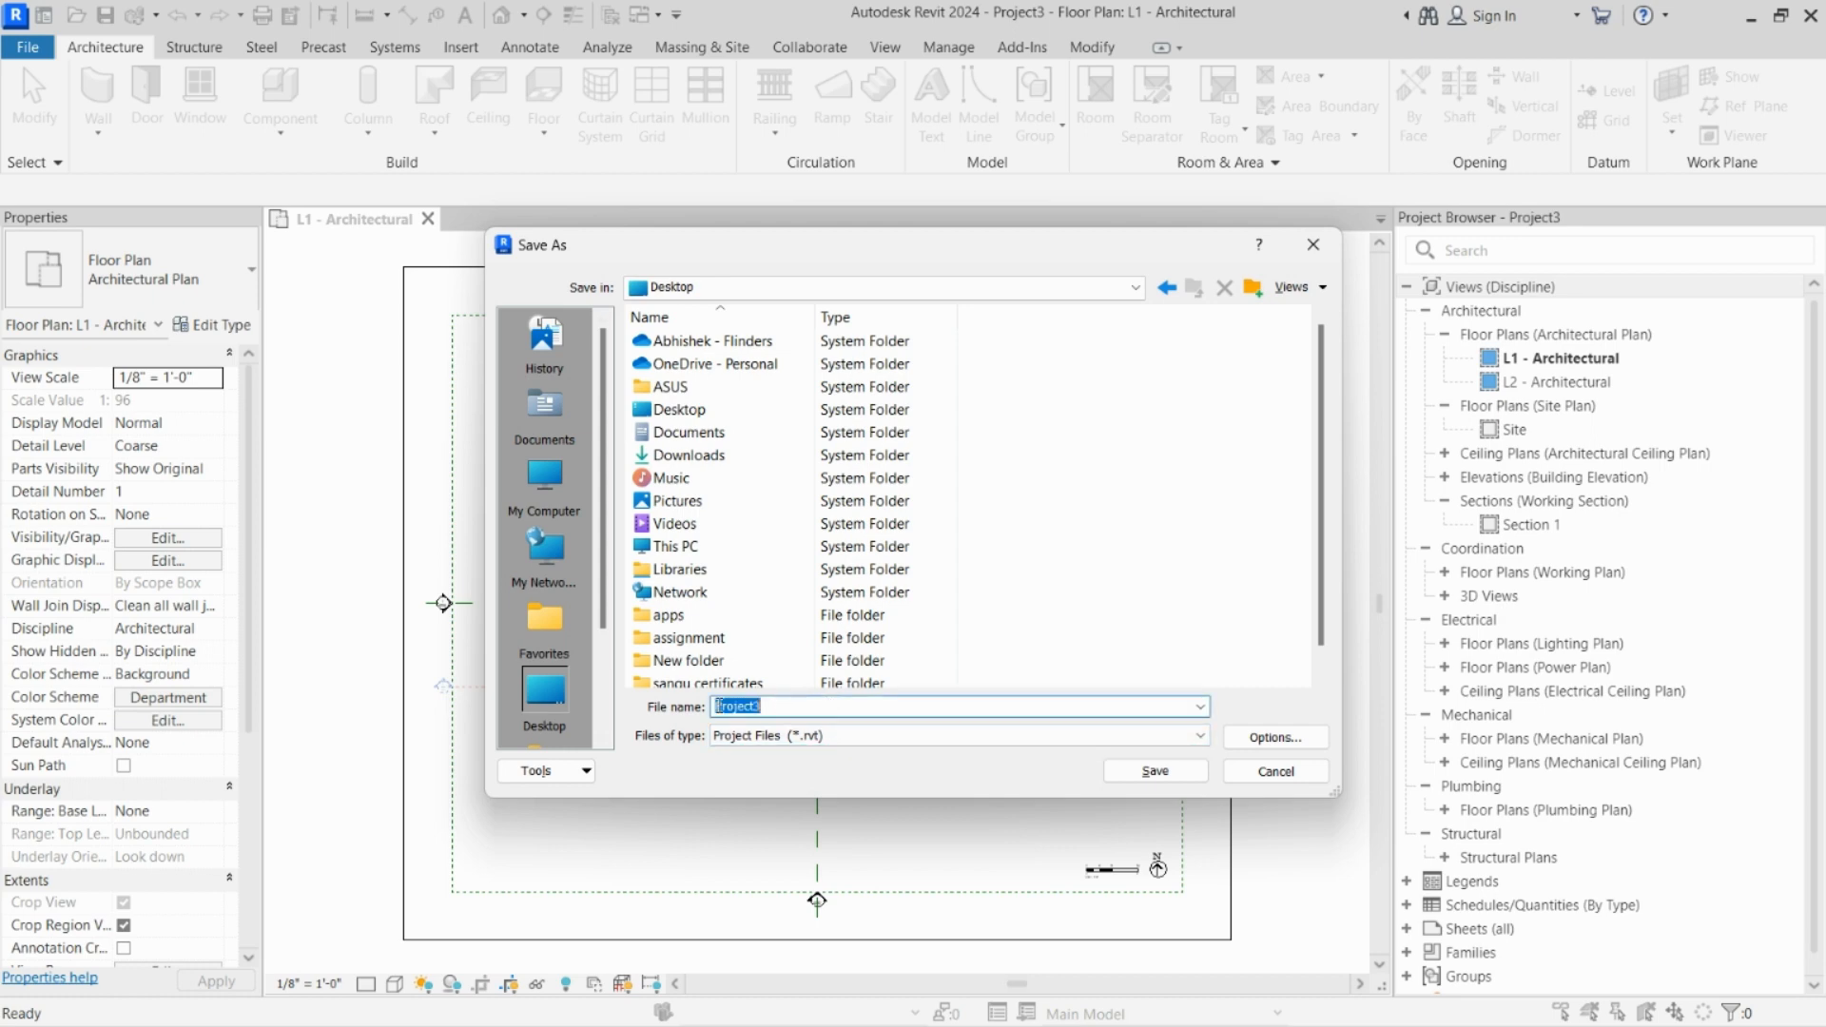
pyautogui.write('om house')
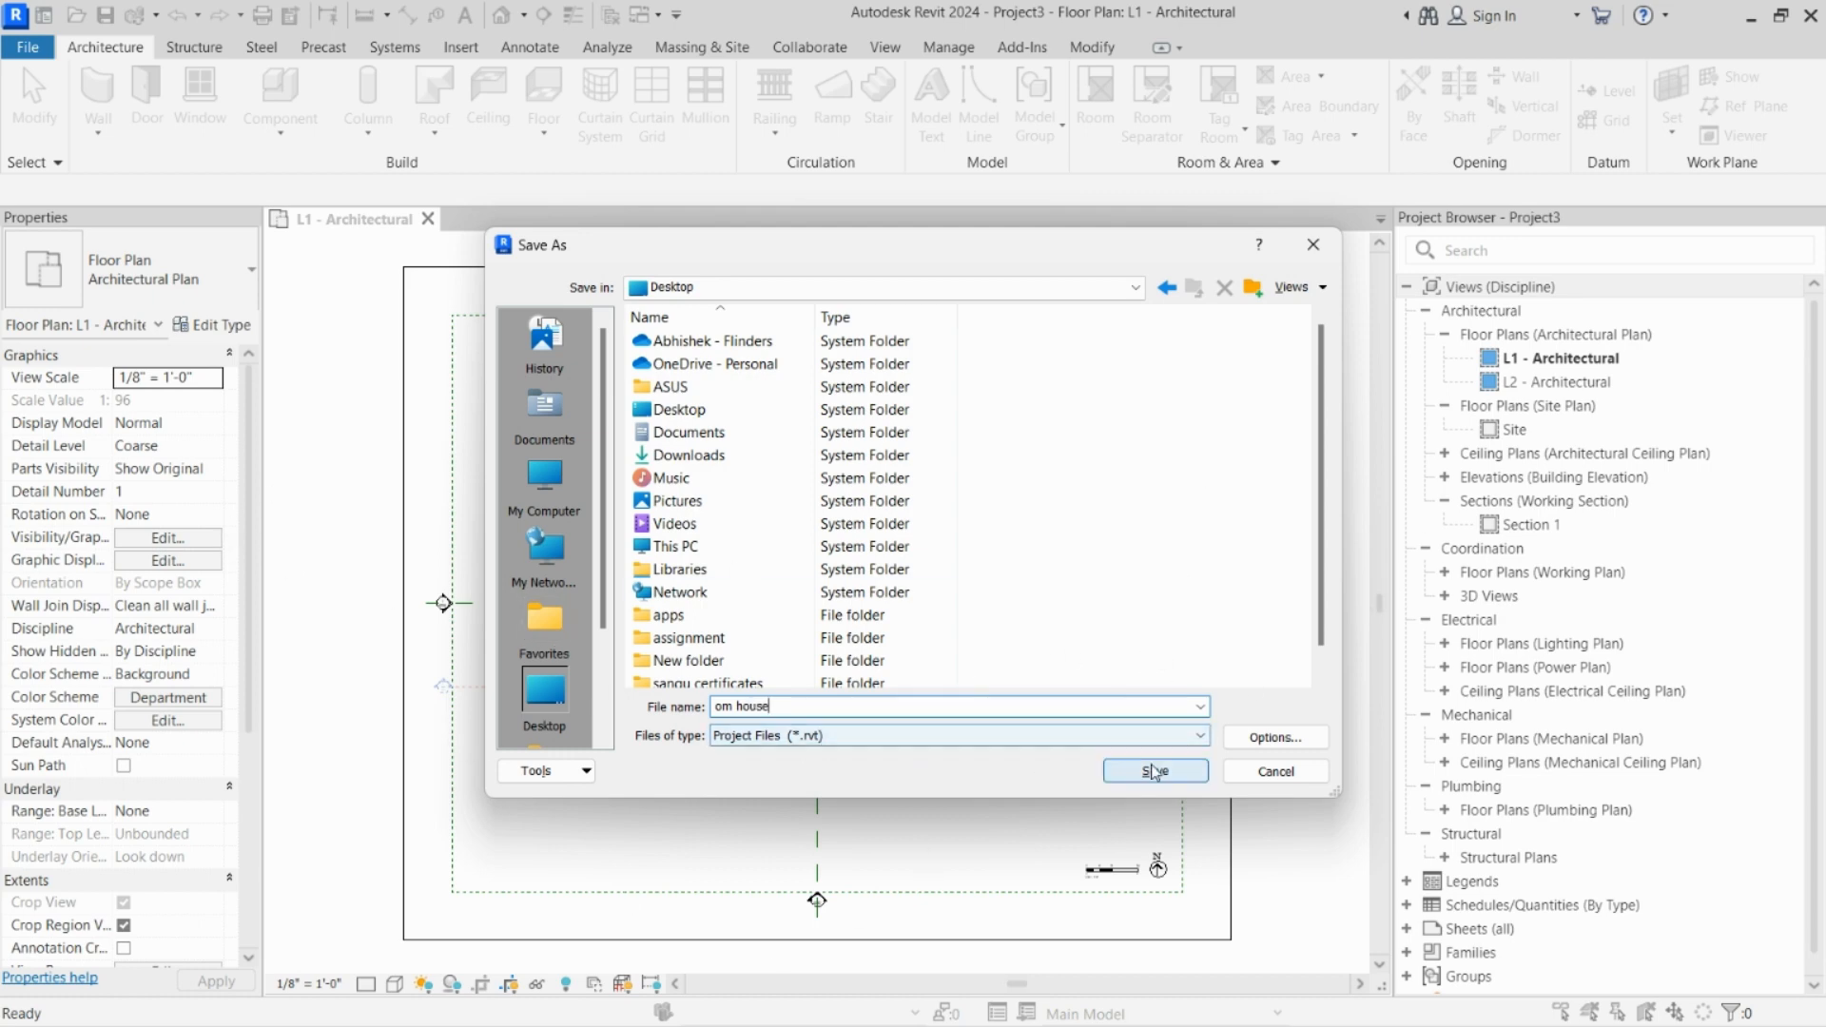
# Step: Check the file save options, accept a maximum of 20 backups, and save the project
pyautogui.click(1246, 739)
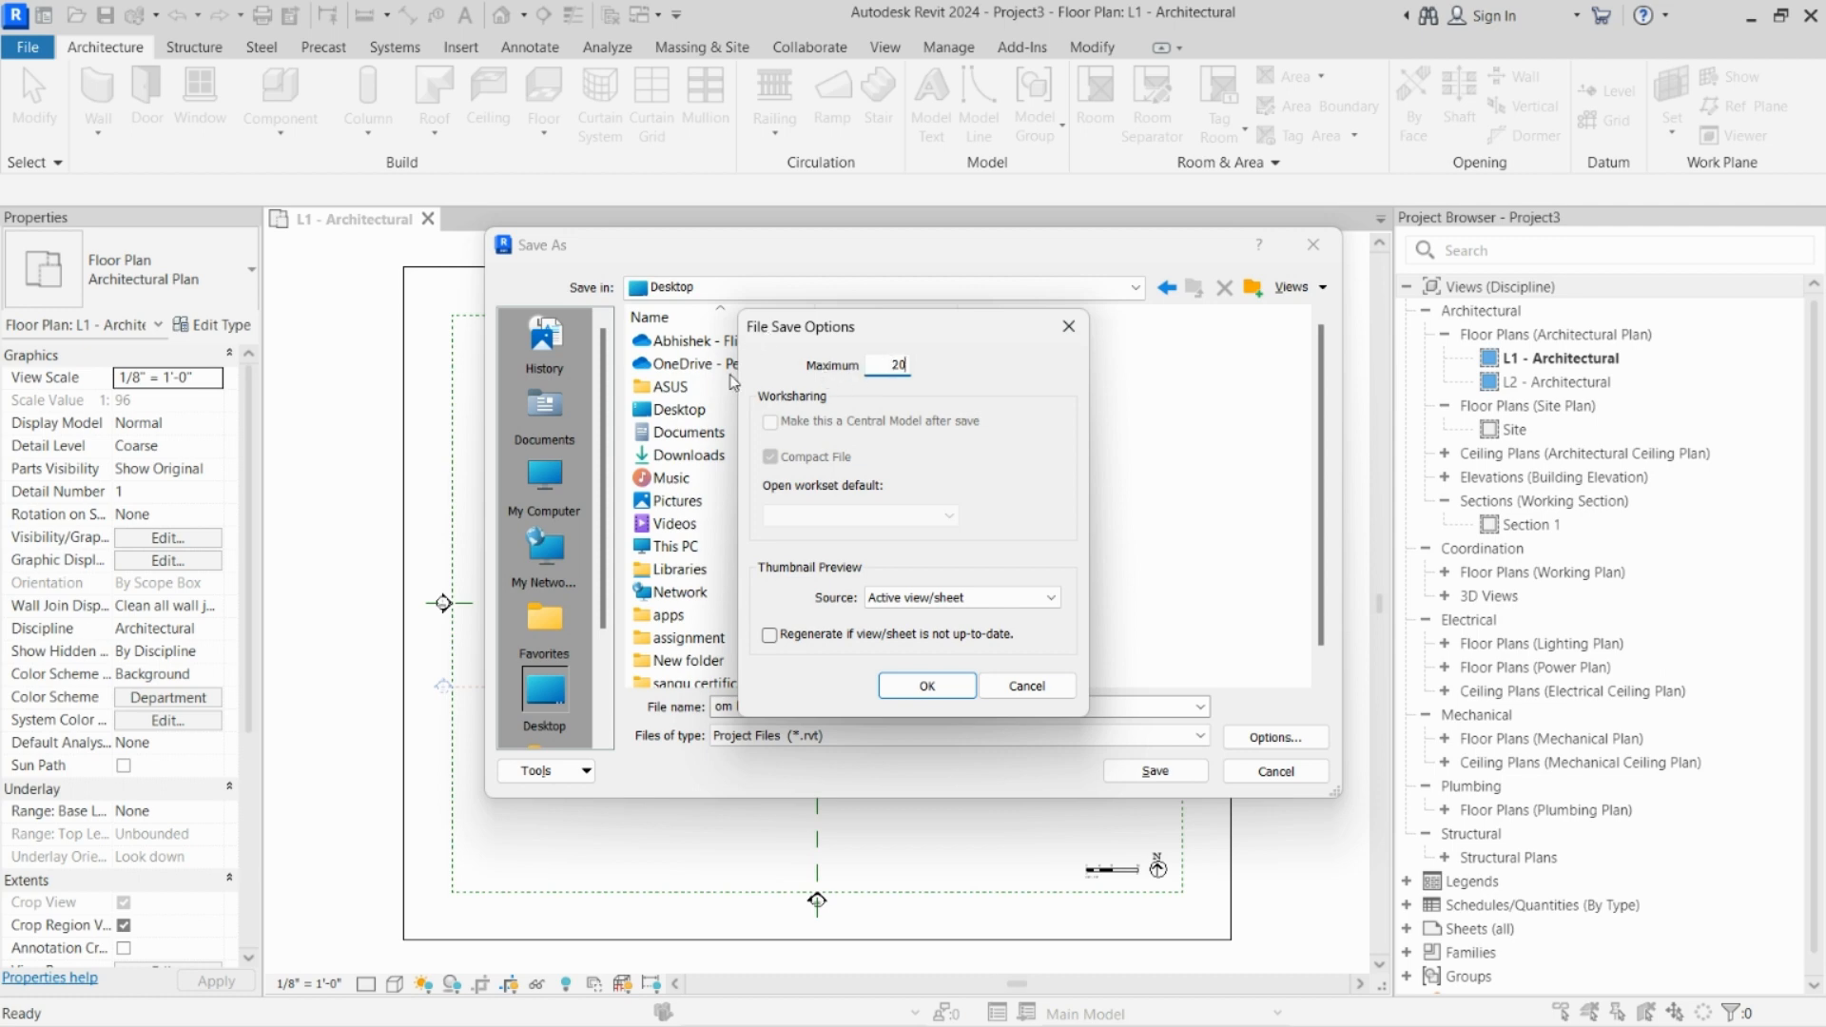
pyautogui.moveTo(877, 374); pyautogui.dragTo(930, 383)
pyautogui.click(914, 688)
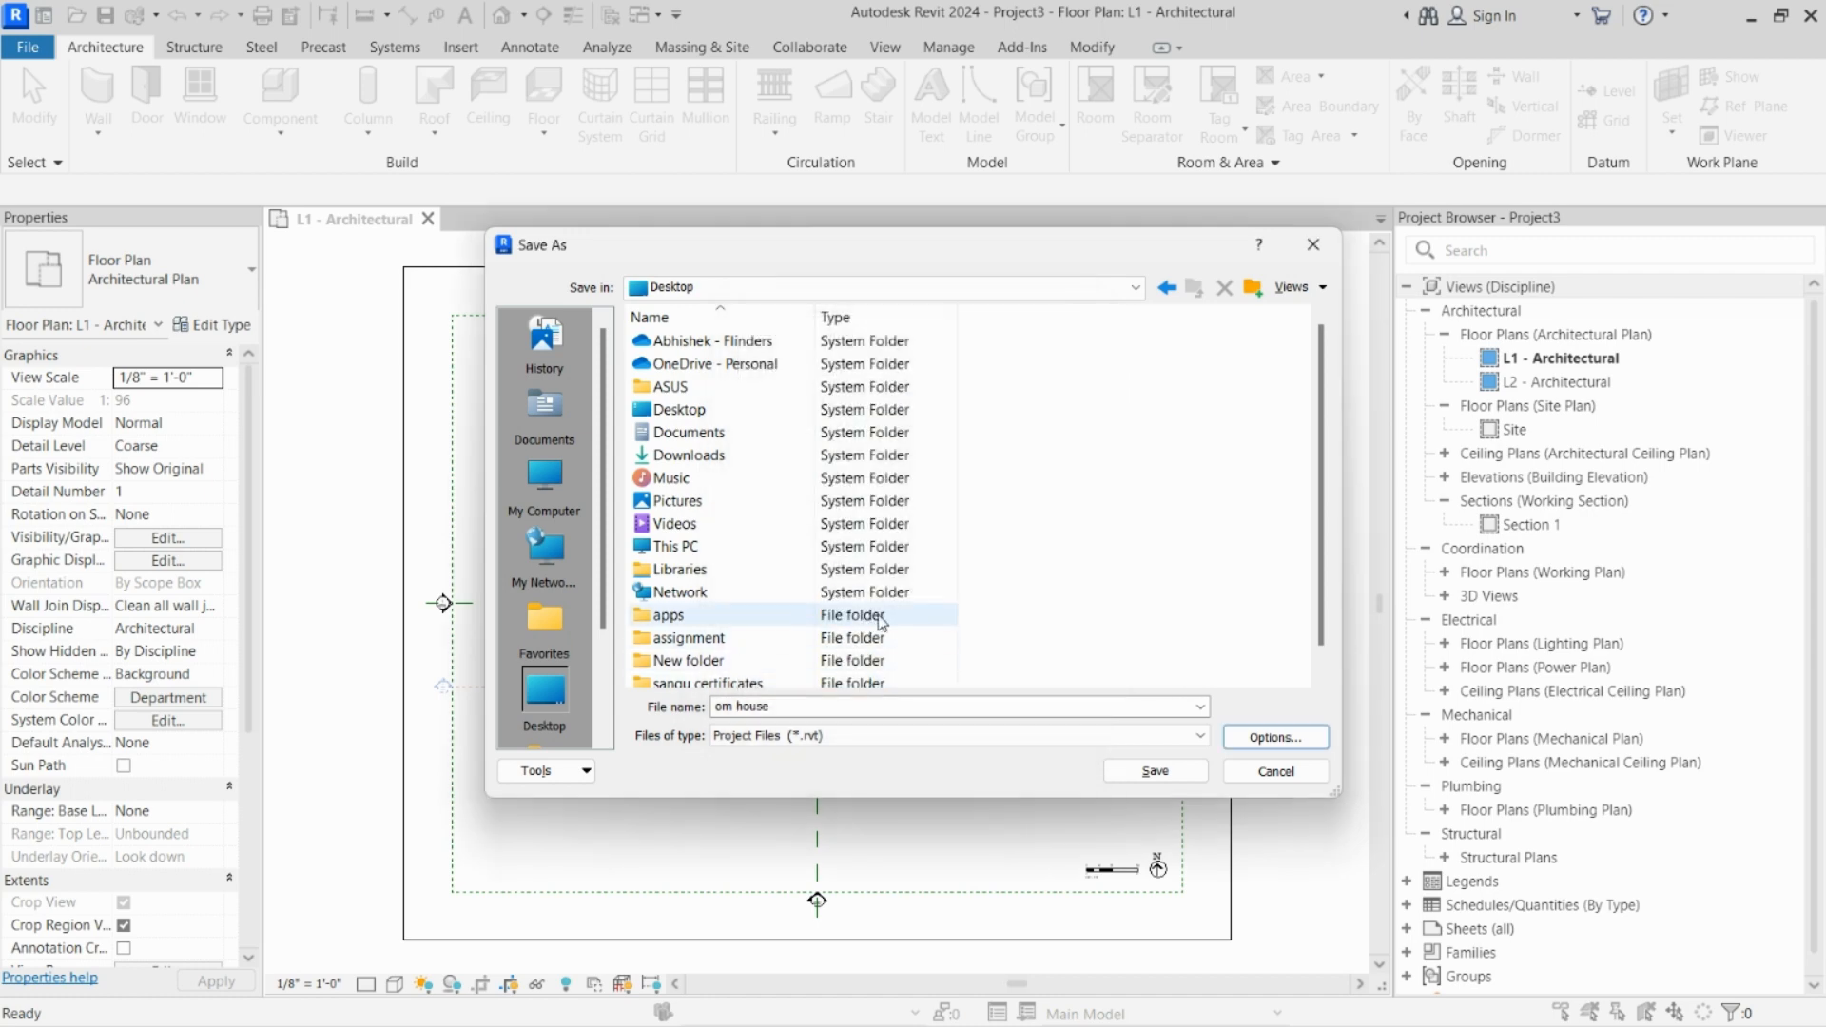
pyautogui.click(1182, 773)
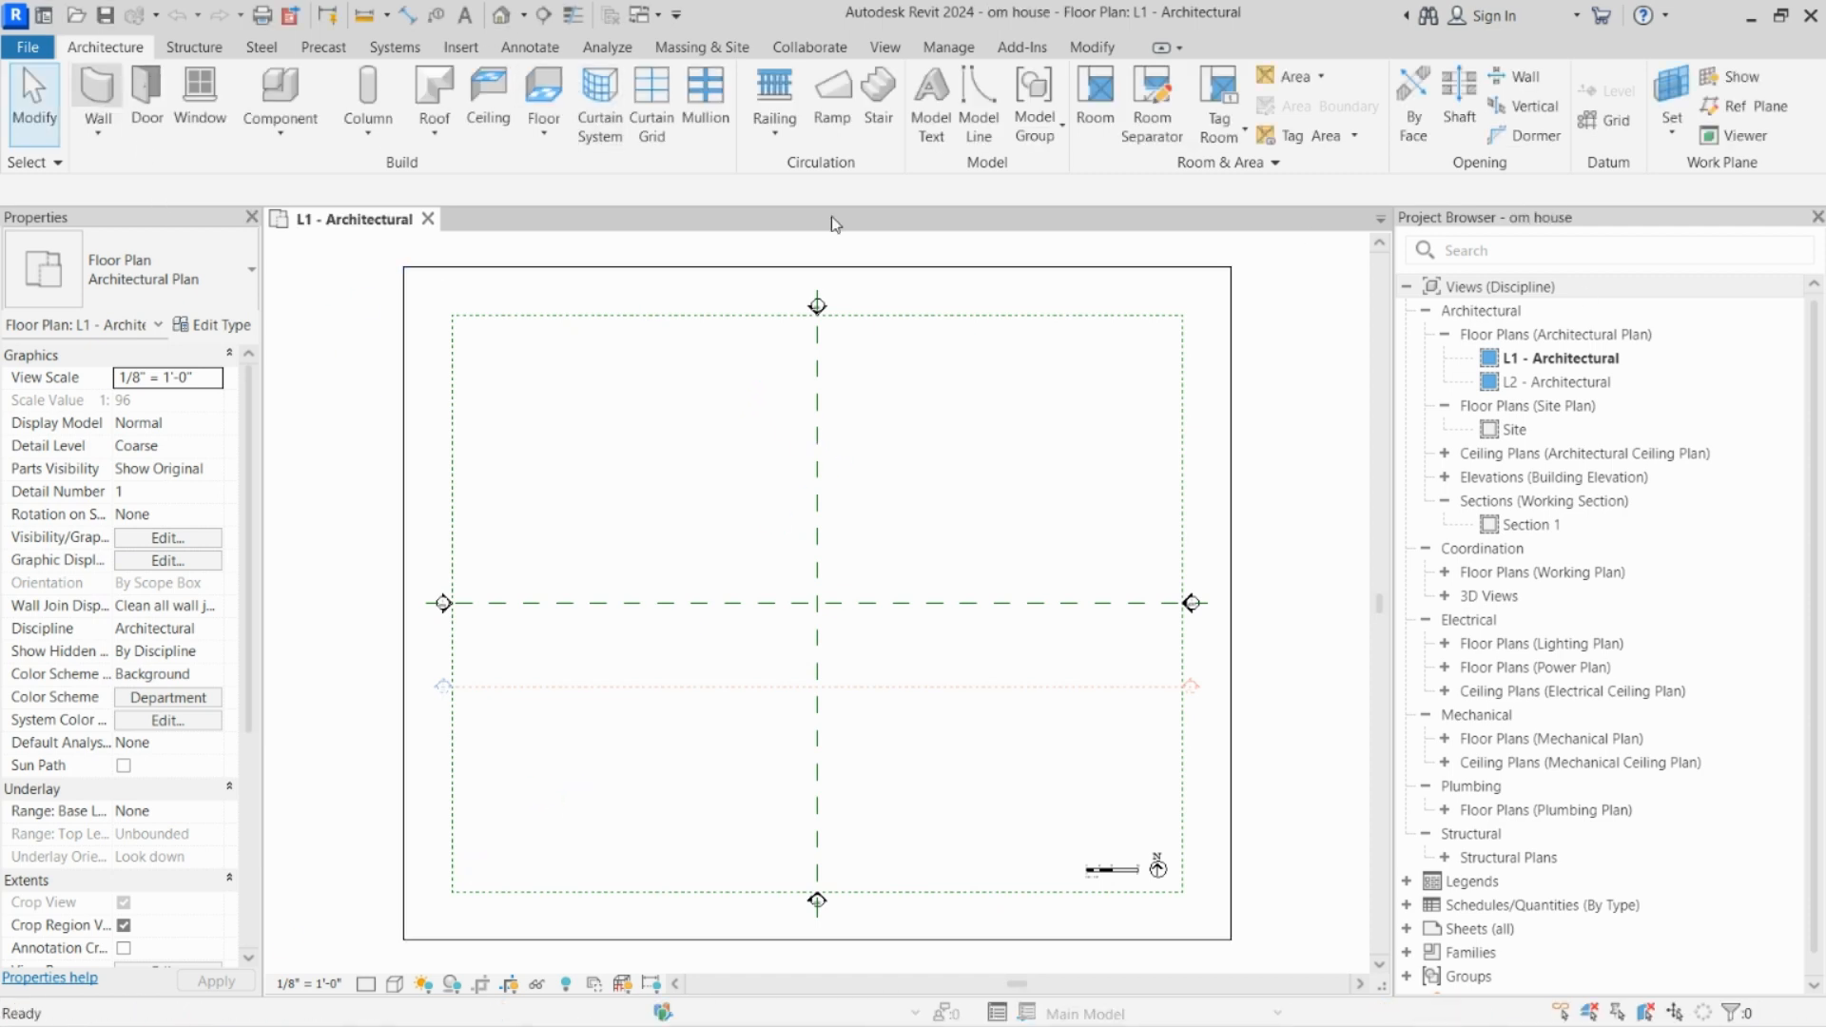
# Step: Draw a horizontal Generic - 8" wall about 48' long in the upper-left quarter of the L1 - Architectural plan
pyautogui.press('w')
pyautogui.press('a')
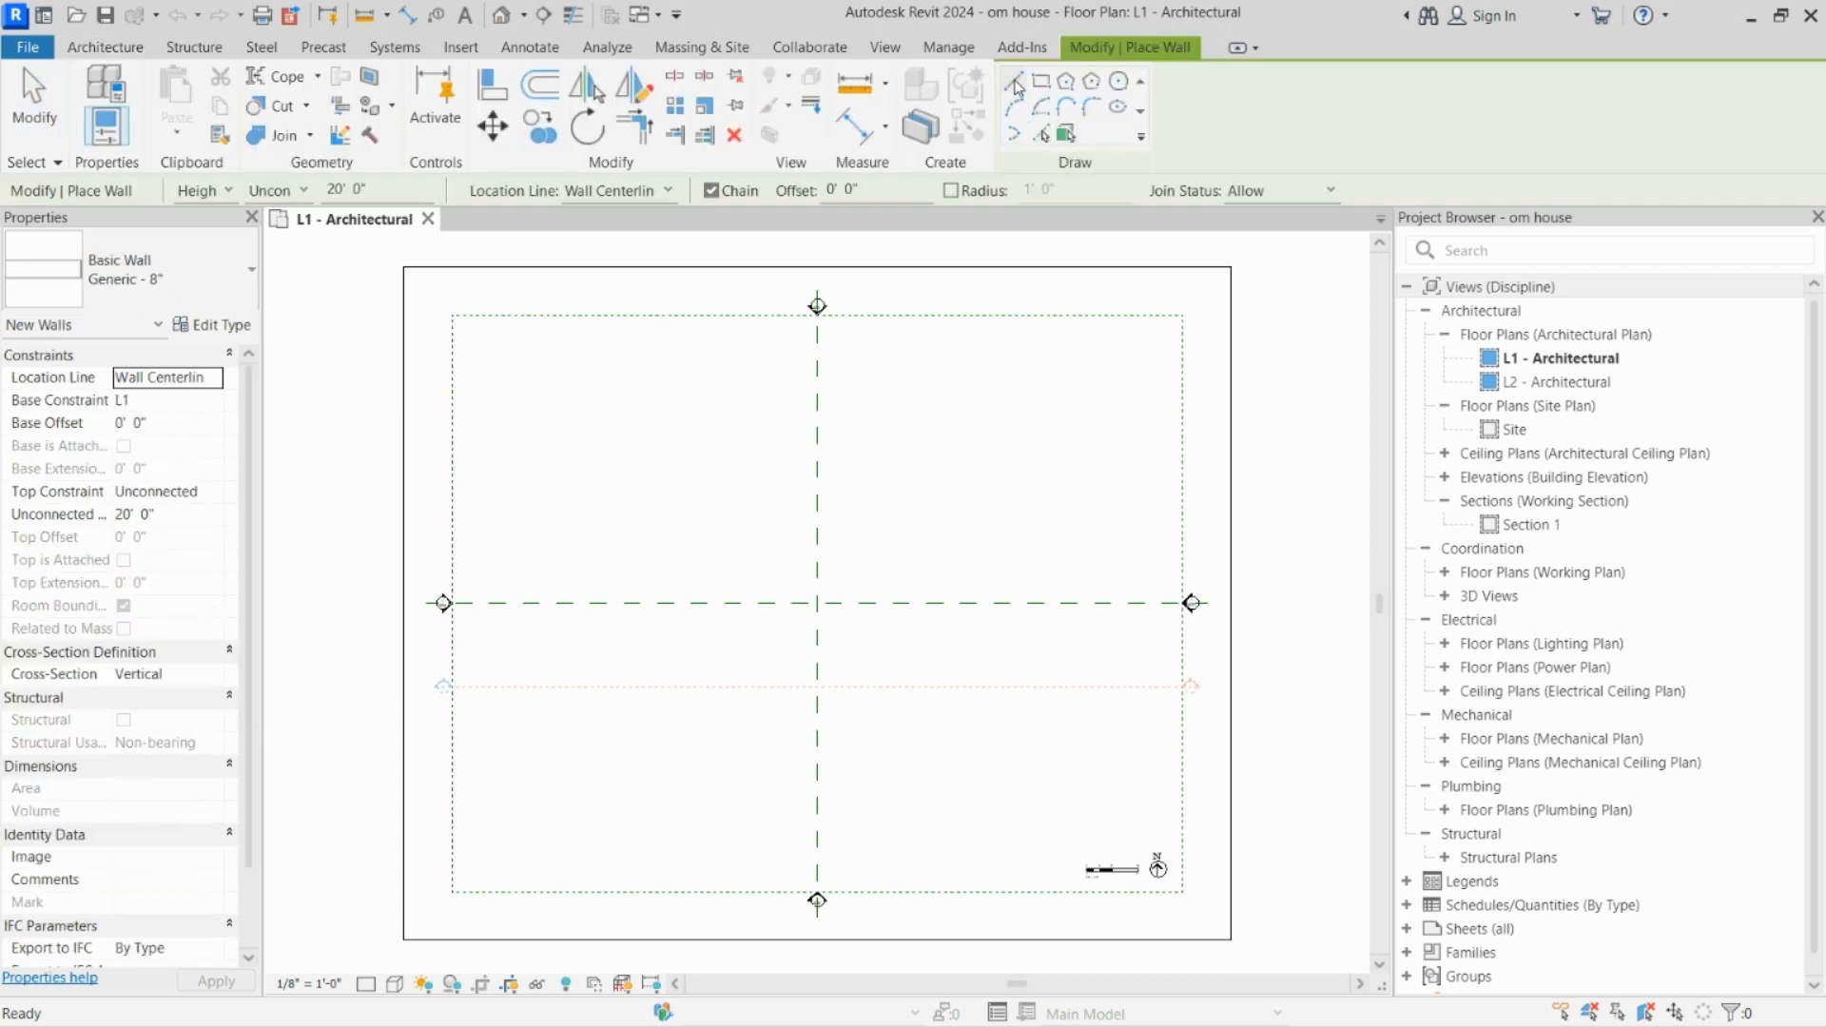
pyautogui.click(568, 424)
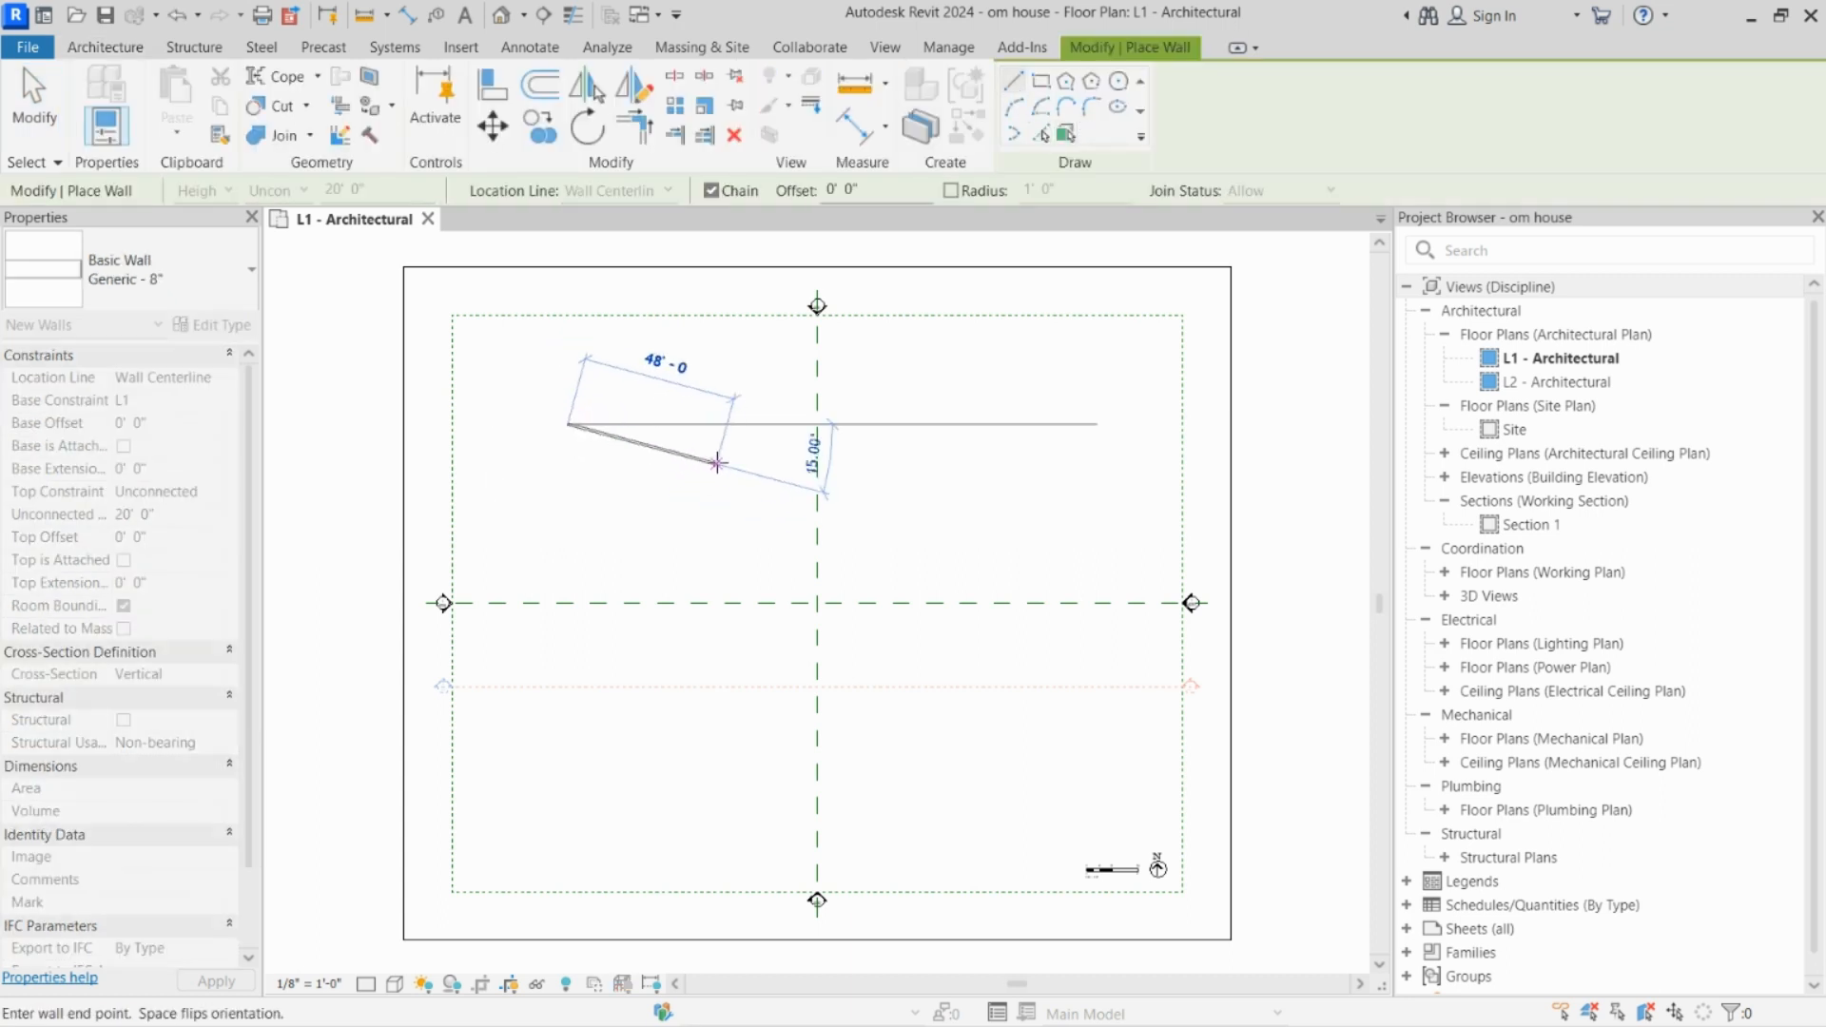
pyautogui.click(719, 424)
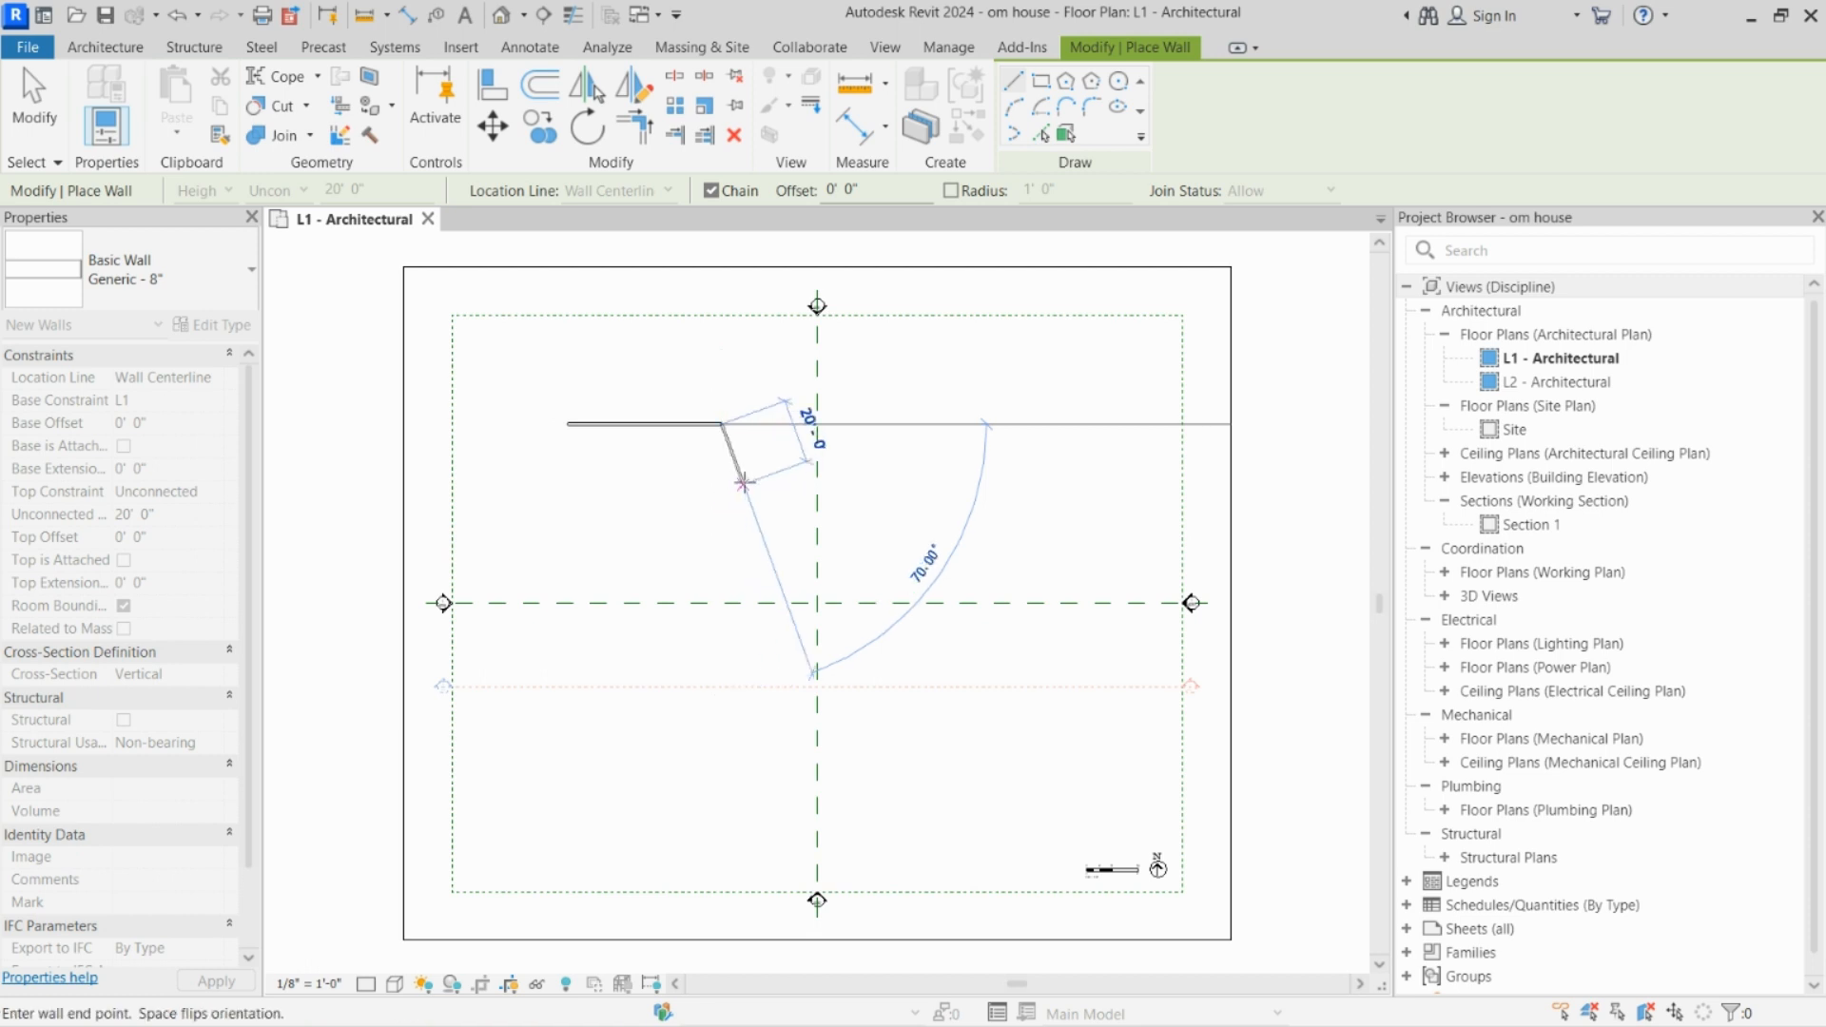
pyautogui.press('Escape')
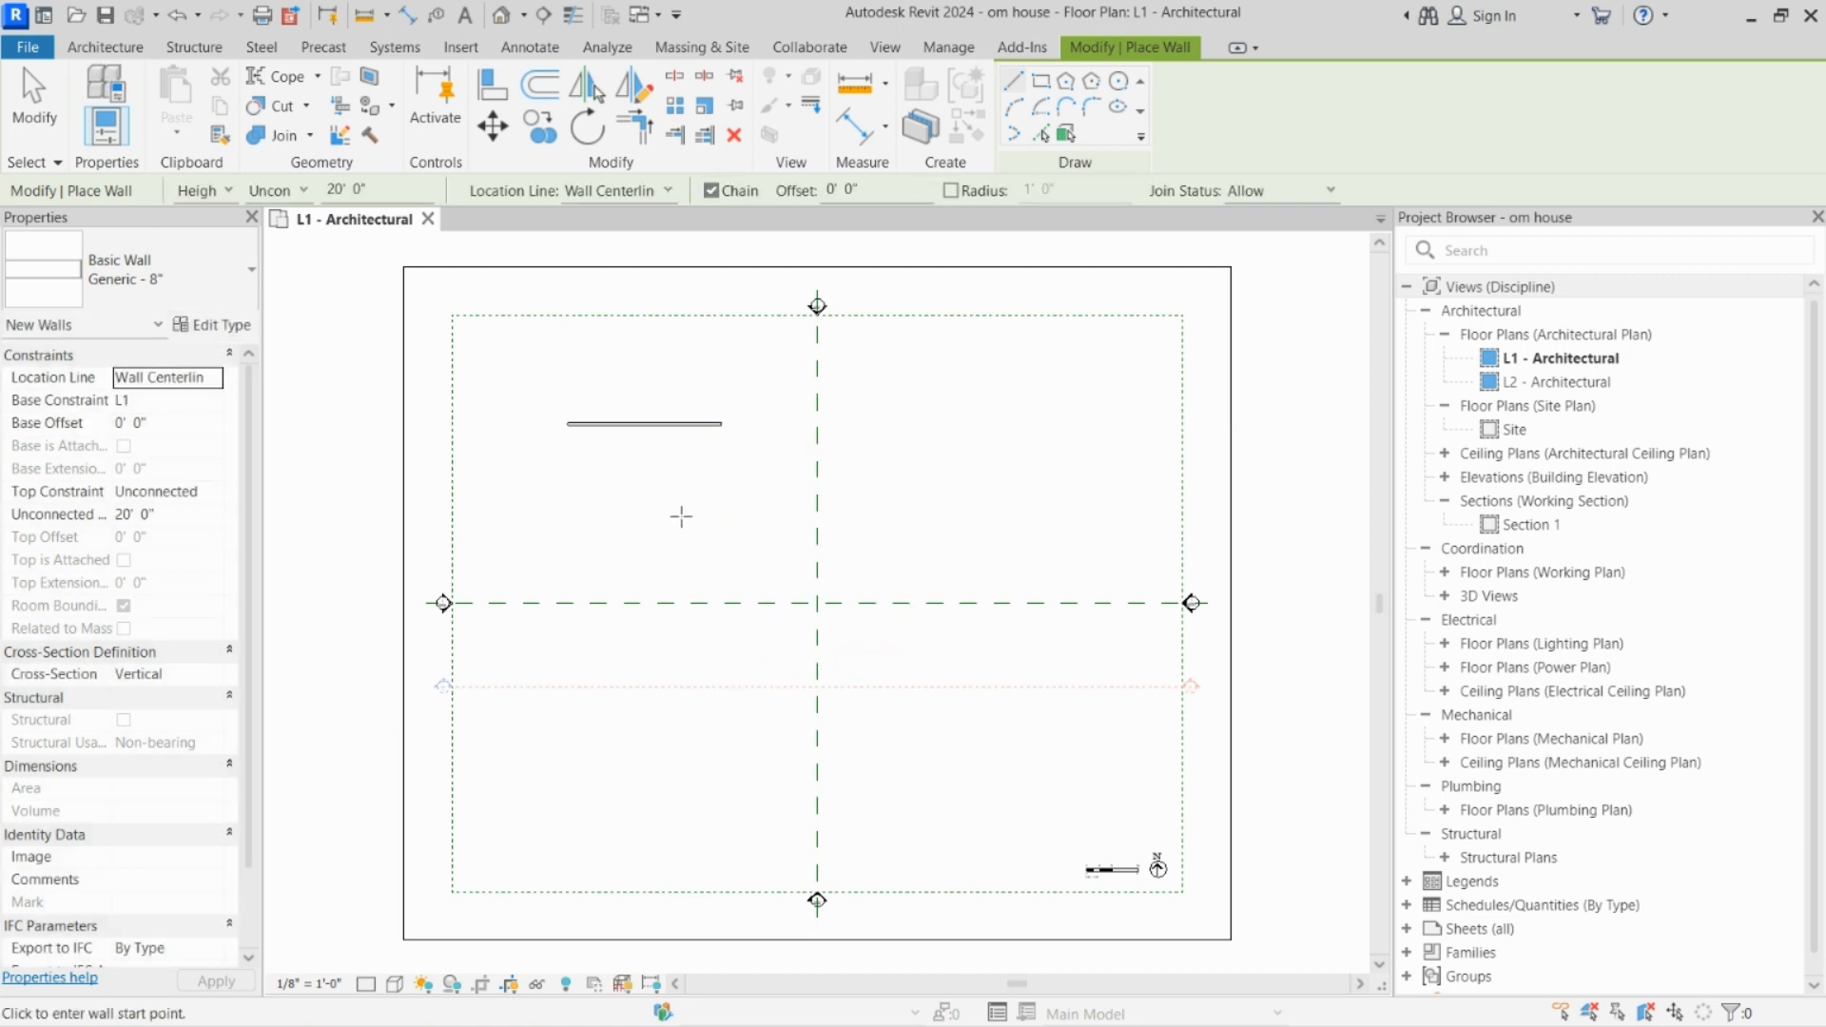
pyautogui.press('Escape')
# Step: Draw a second horizontal wall about 68' long, parallel to and below the first wall
pyautogui.click(1009, 83)
pyautogui.click(546, 493)
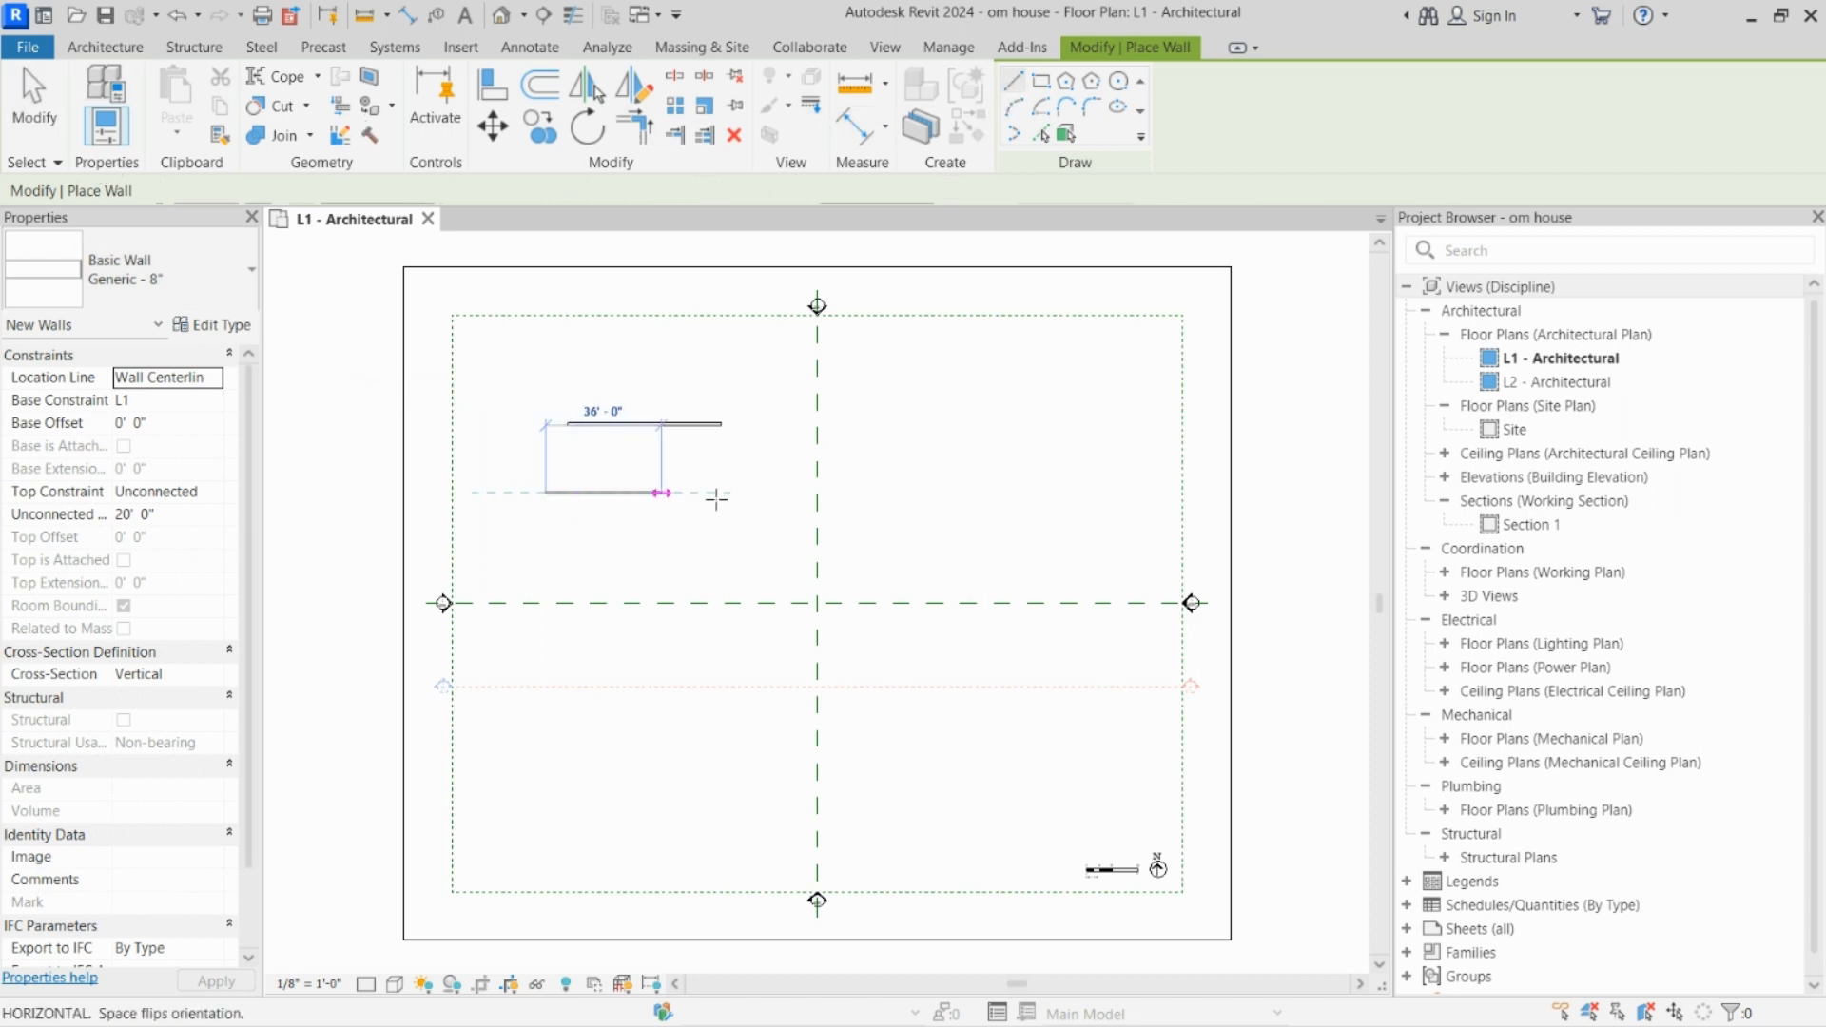
pyautogui.click(765, 493)
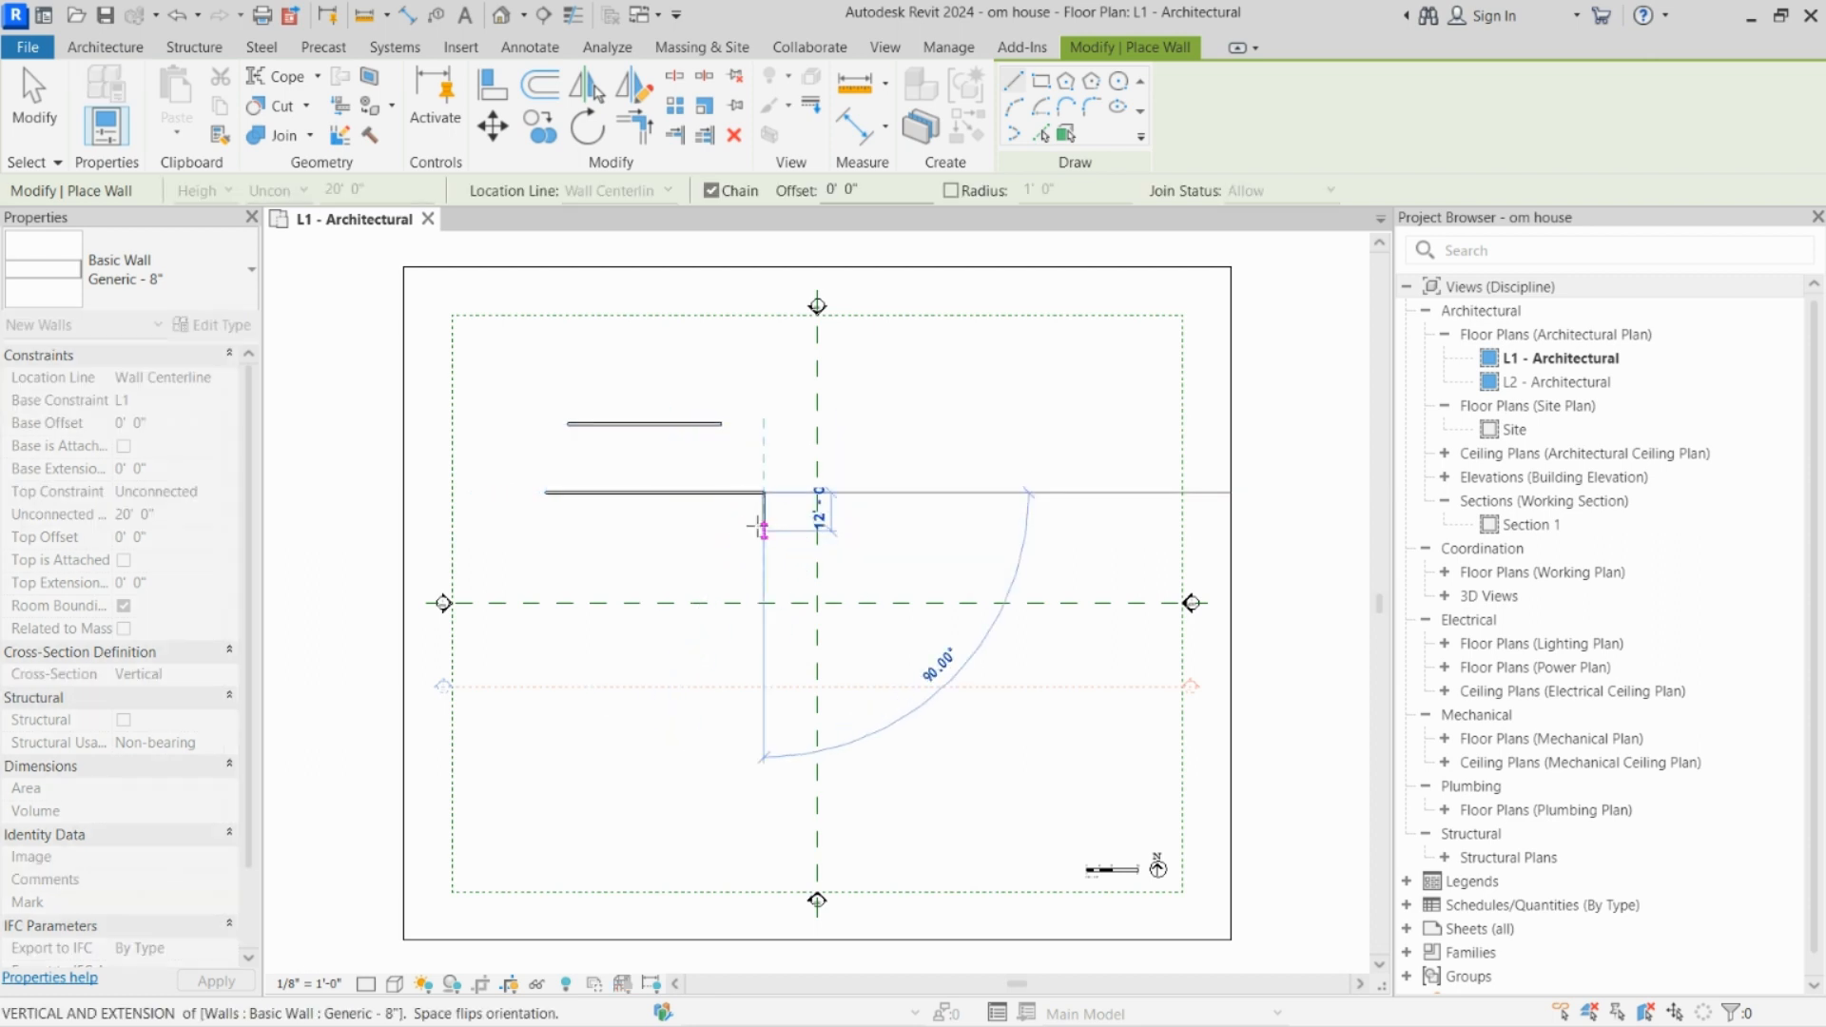
pyautogui.press('Escape')
pyautogui.press('Escape')
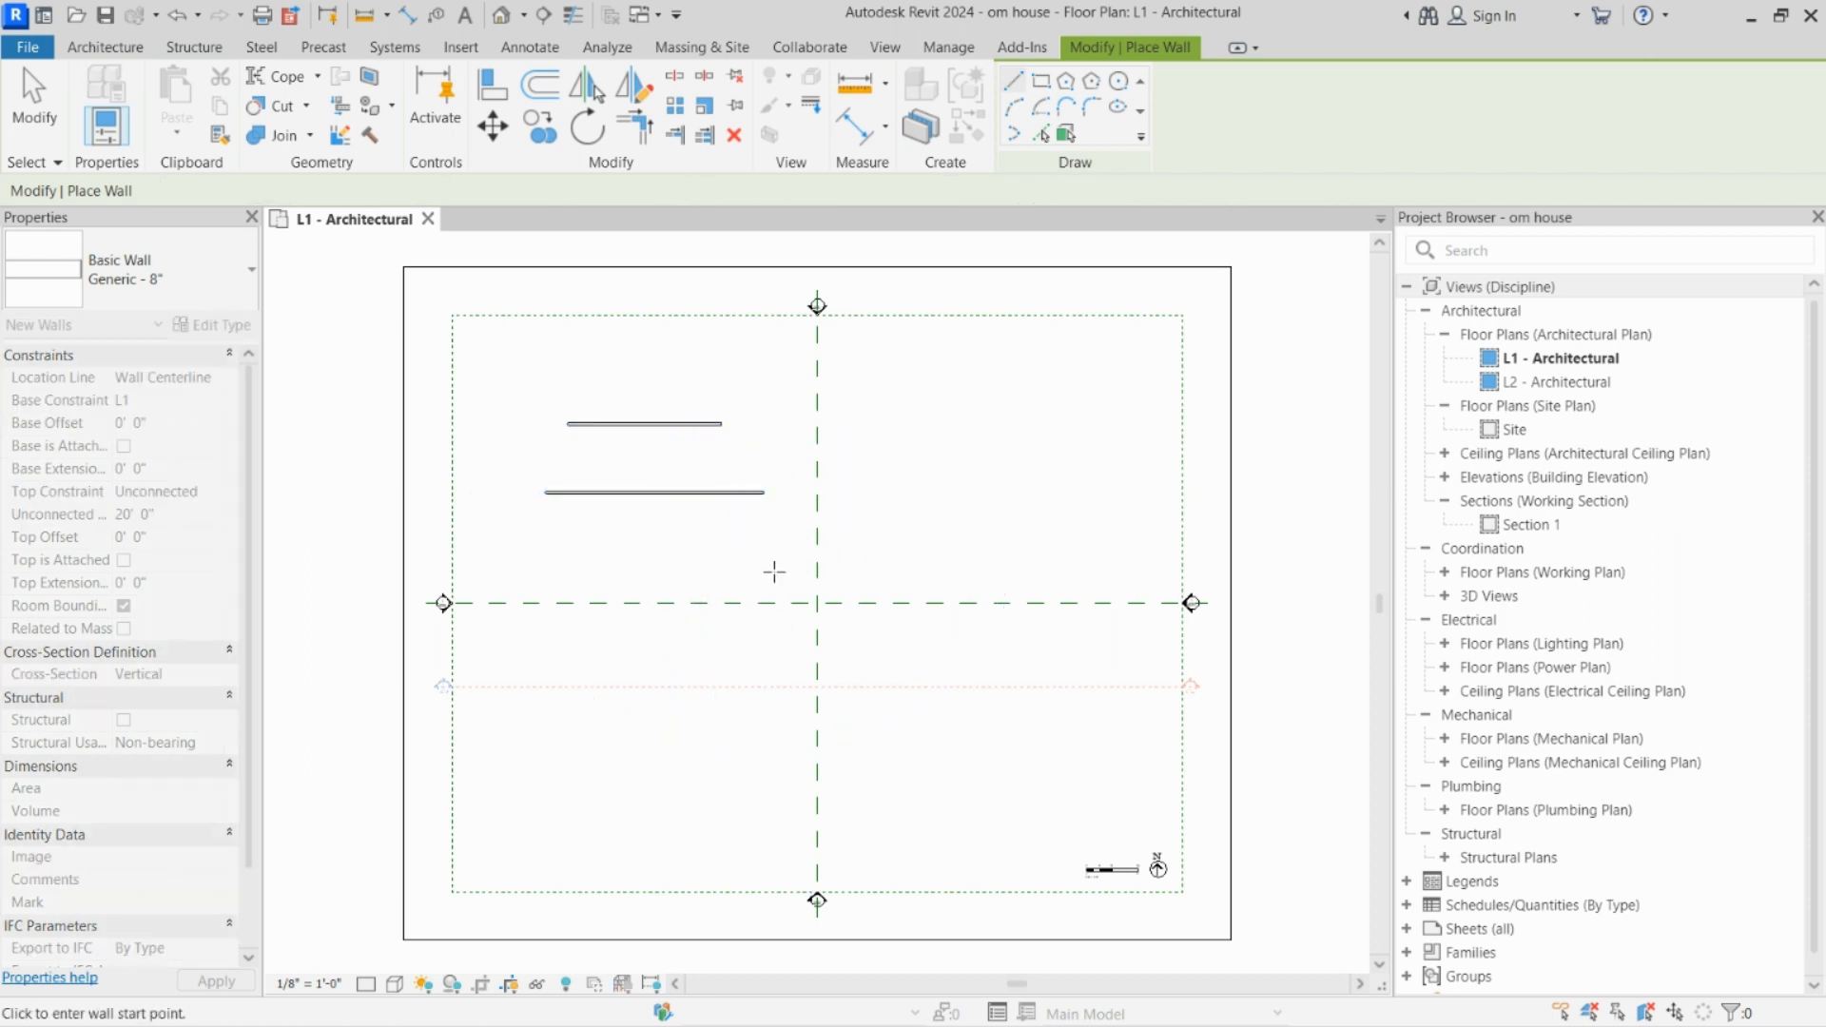
pyautogui.press('Escape')
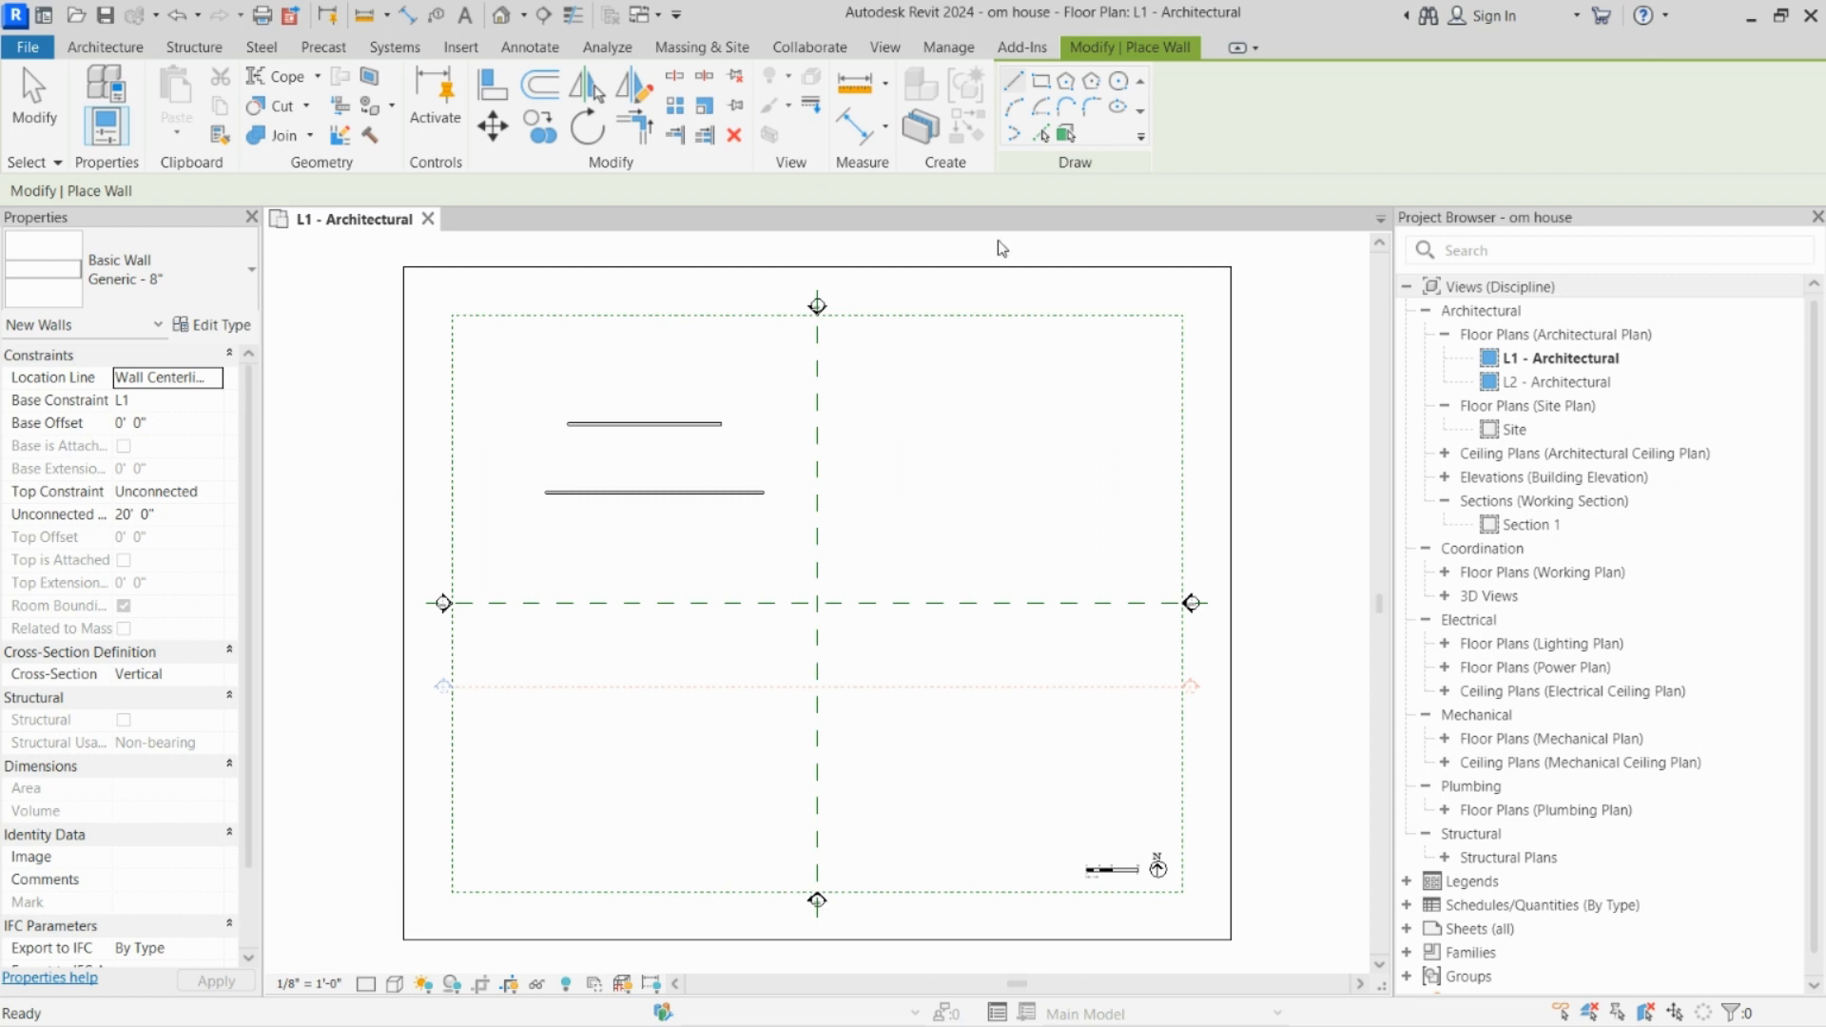
# Step: Draw a third horizontal wall 68' long below the second, with its ends aligned to that wall's ends
pyautogui.click(1015, 83)
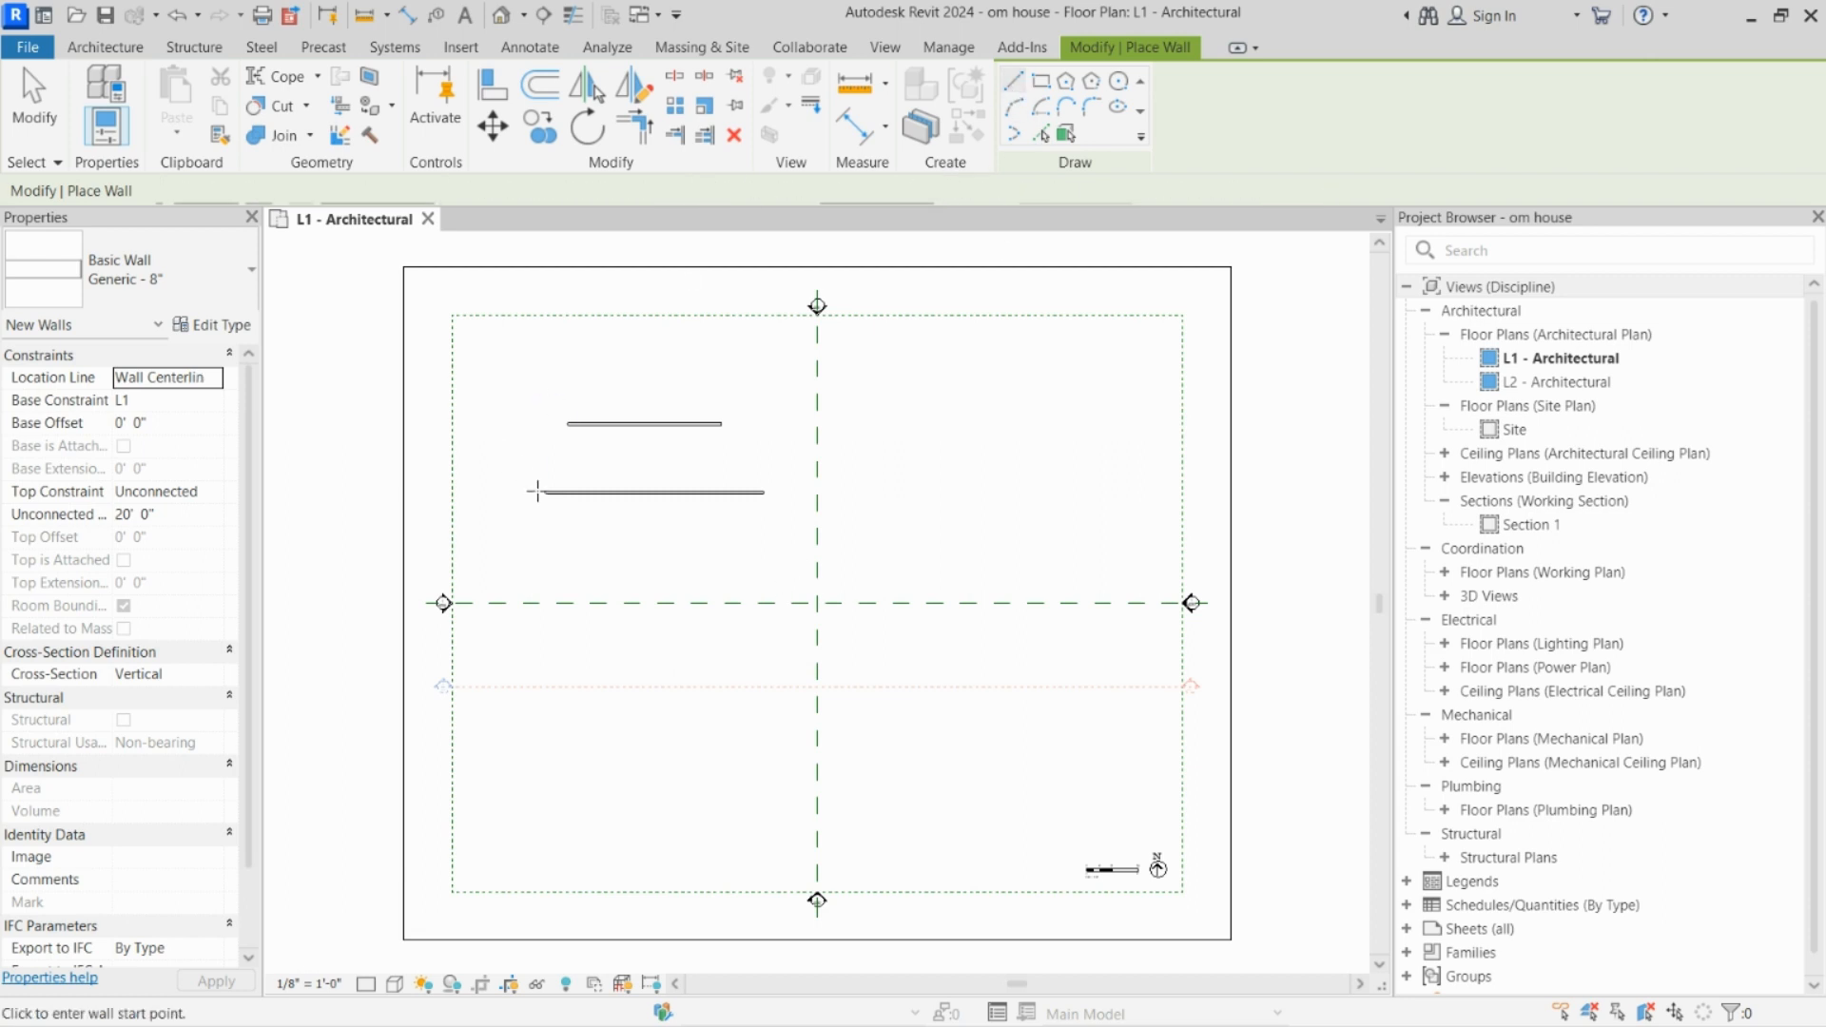
pyautogui.click(545, 545)
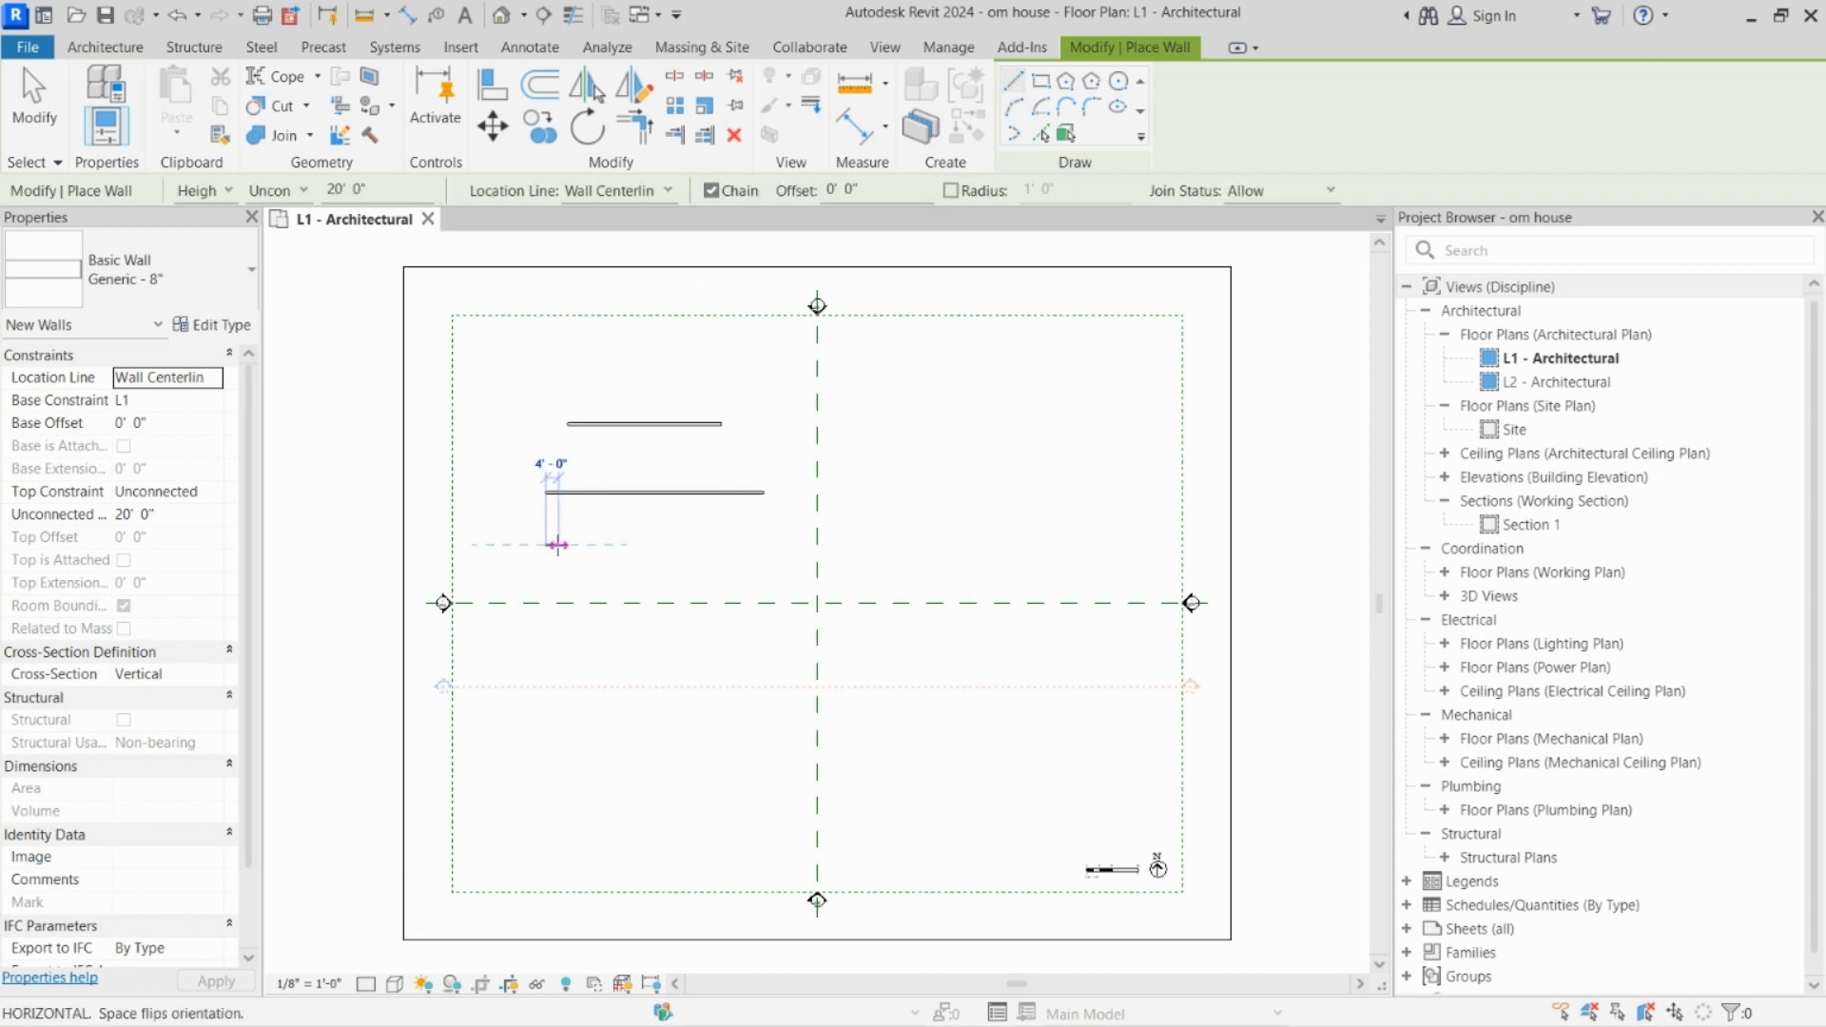
pyautogui.click(766, 545)
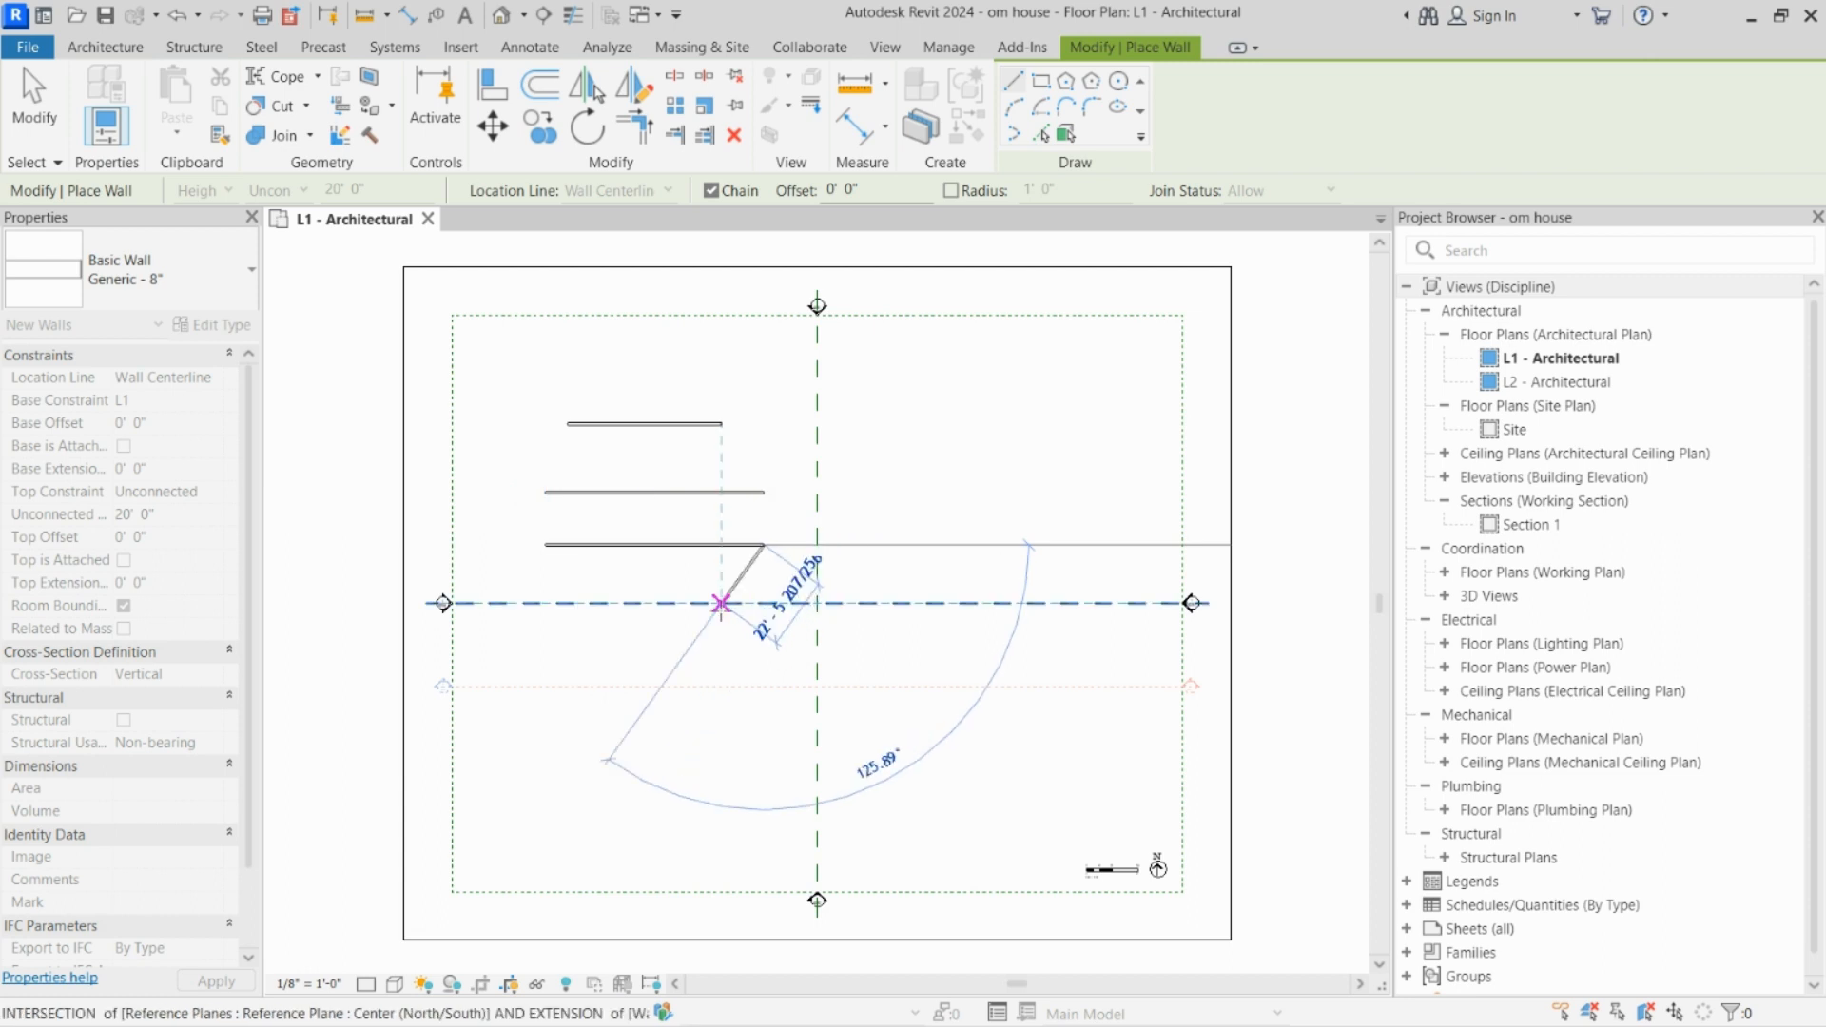
pyautogui.press('Escape')
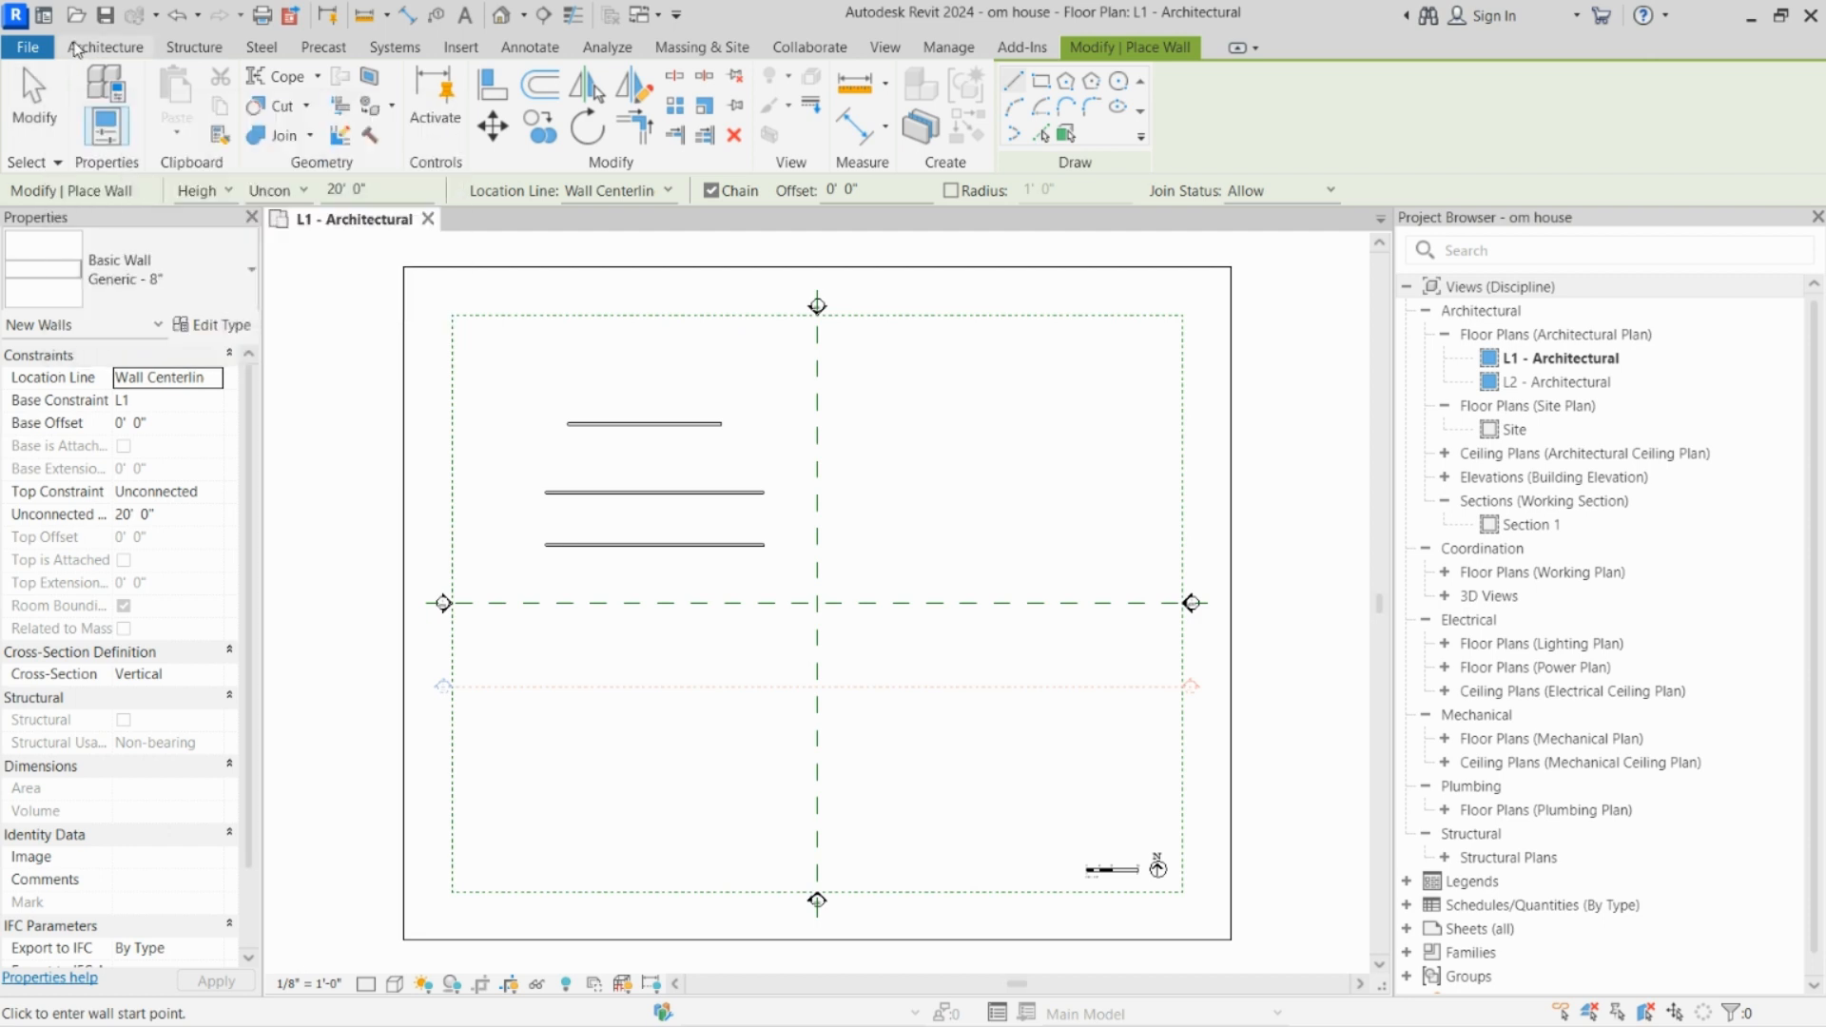
# Step: Browse the Desktop project files and preview om house.0001, om house.0002, om house.0003 and om house without opening any of them
pyautogui.click(28, 48)
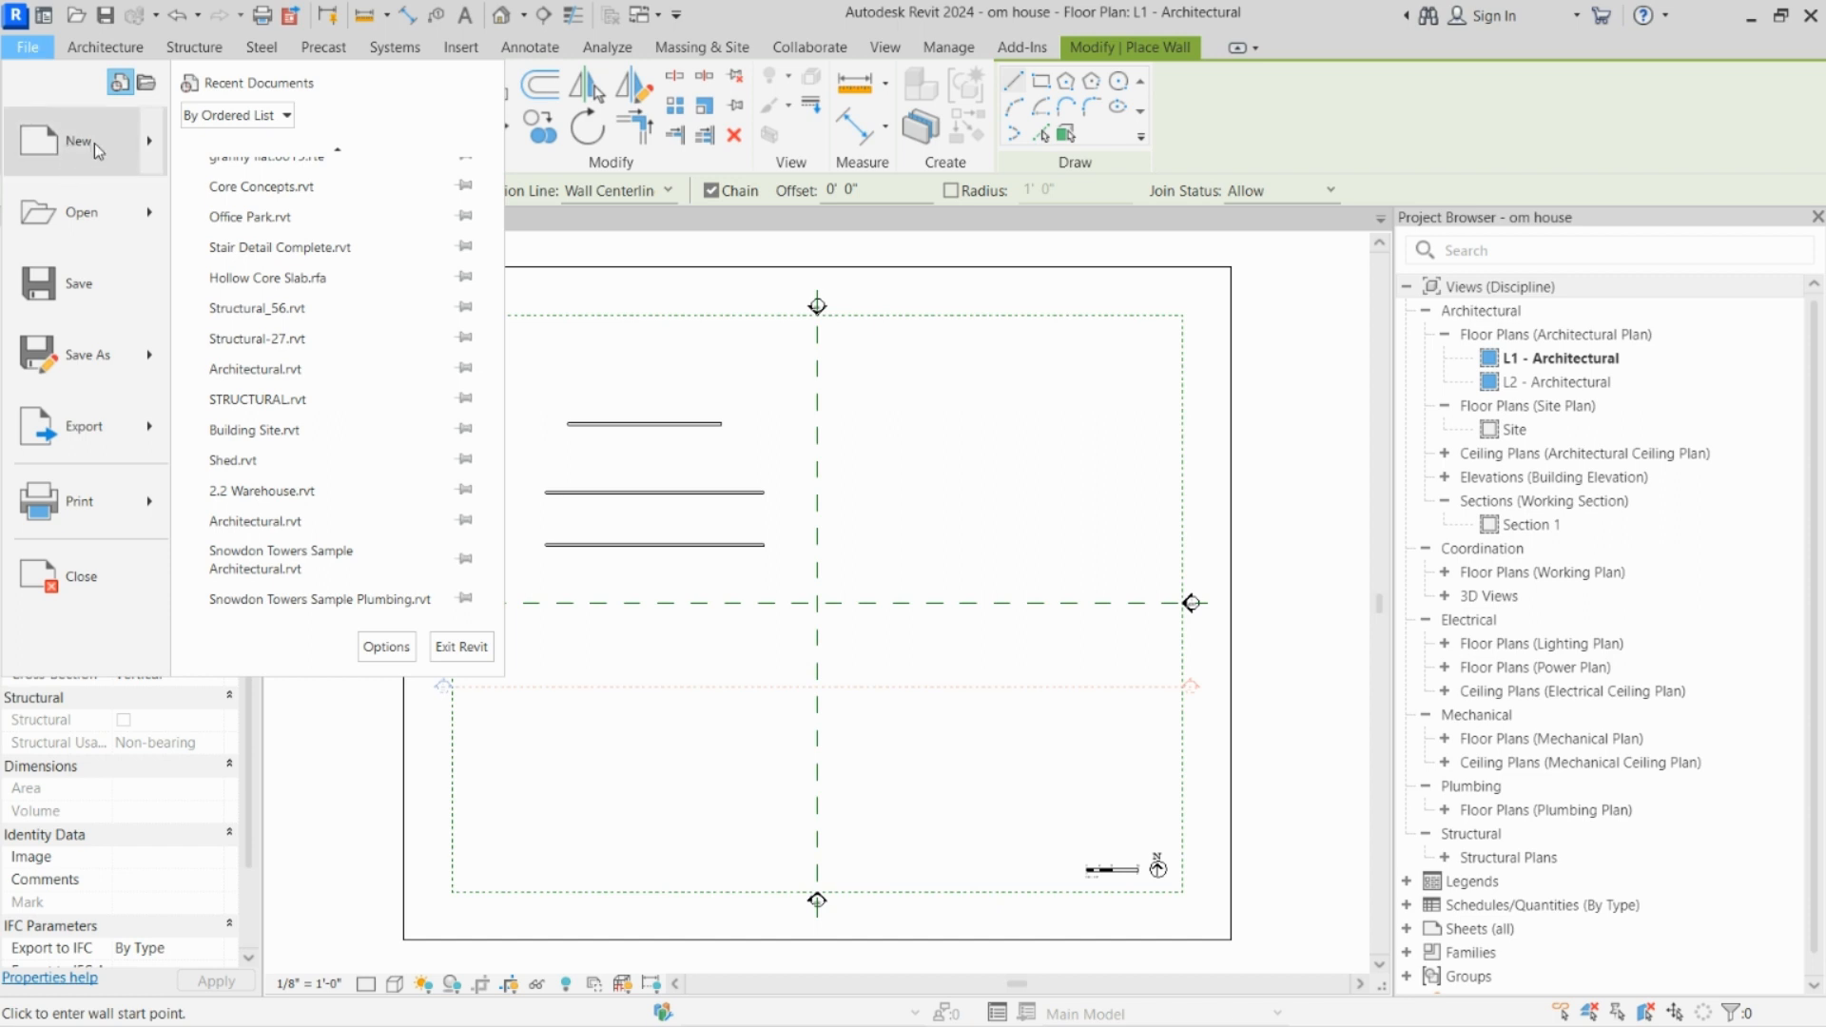
pyautogui.moveTo(149, 221)
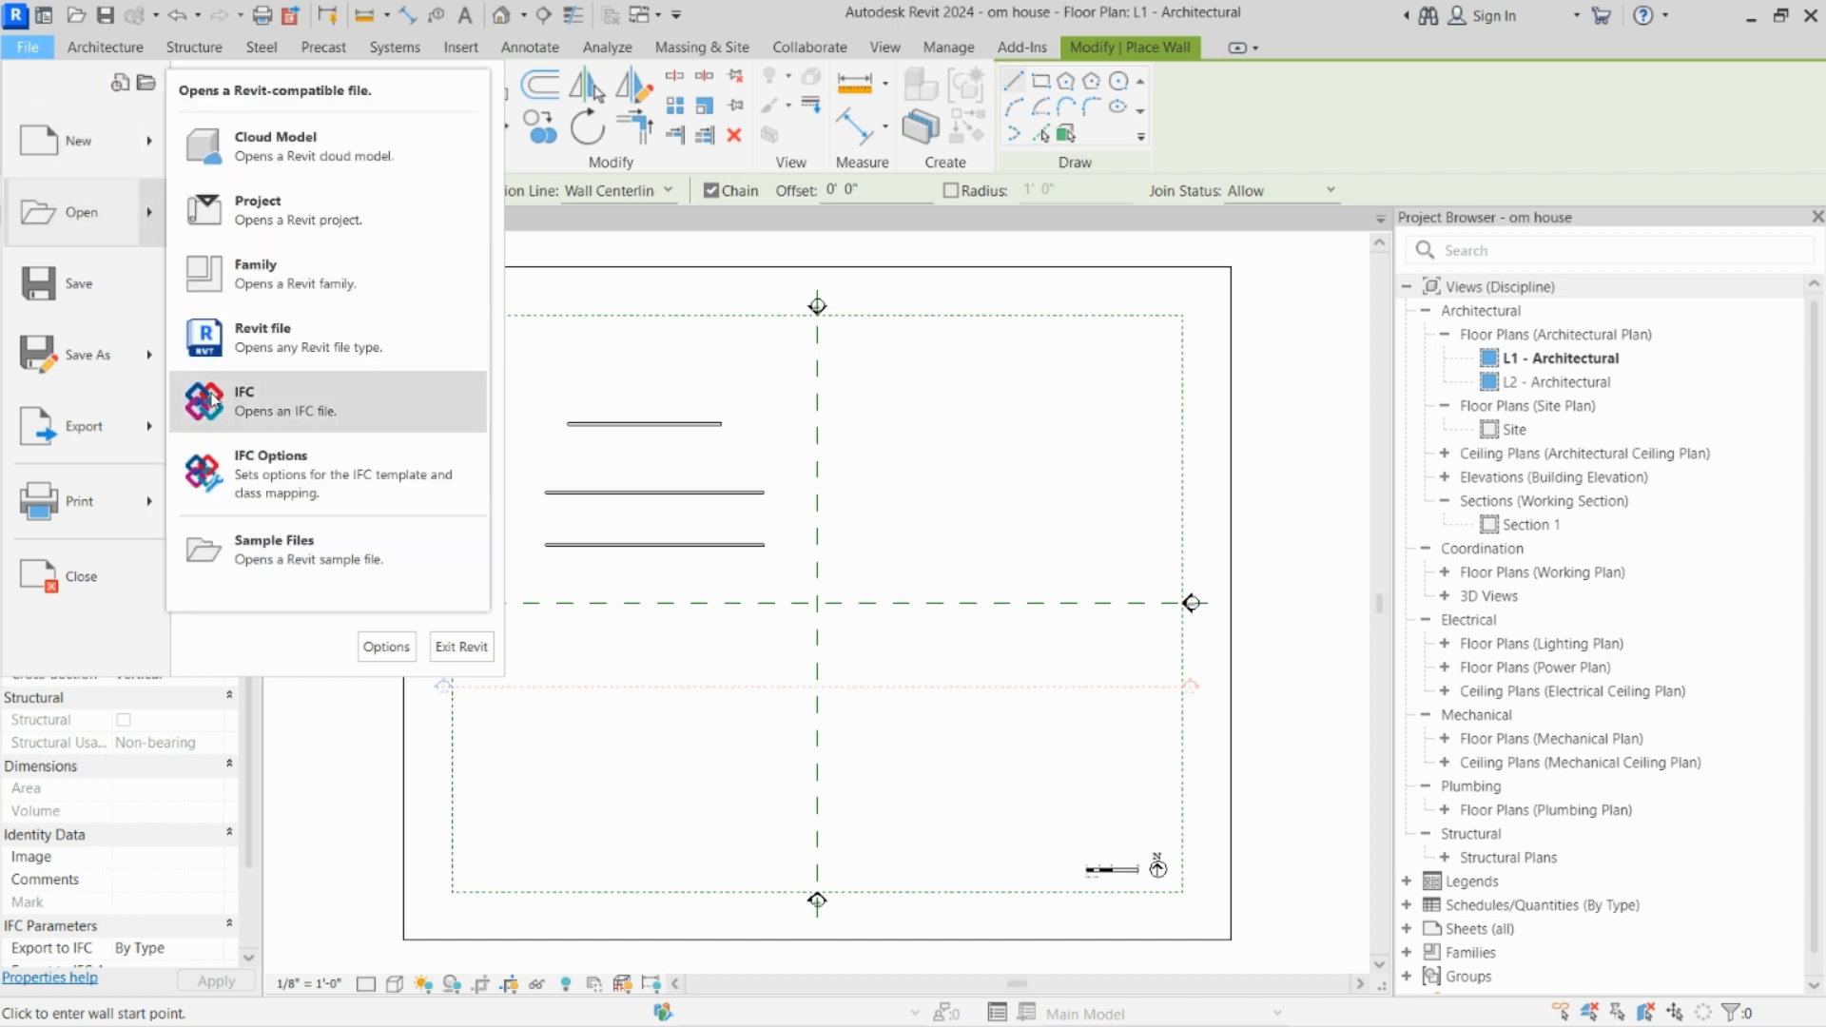
pyautogui.click(326, 223)
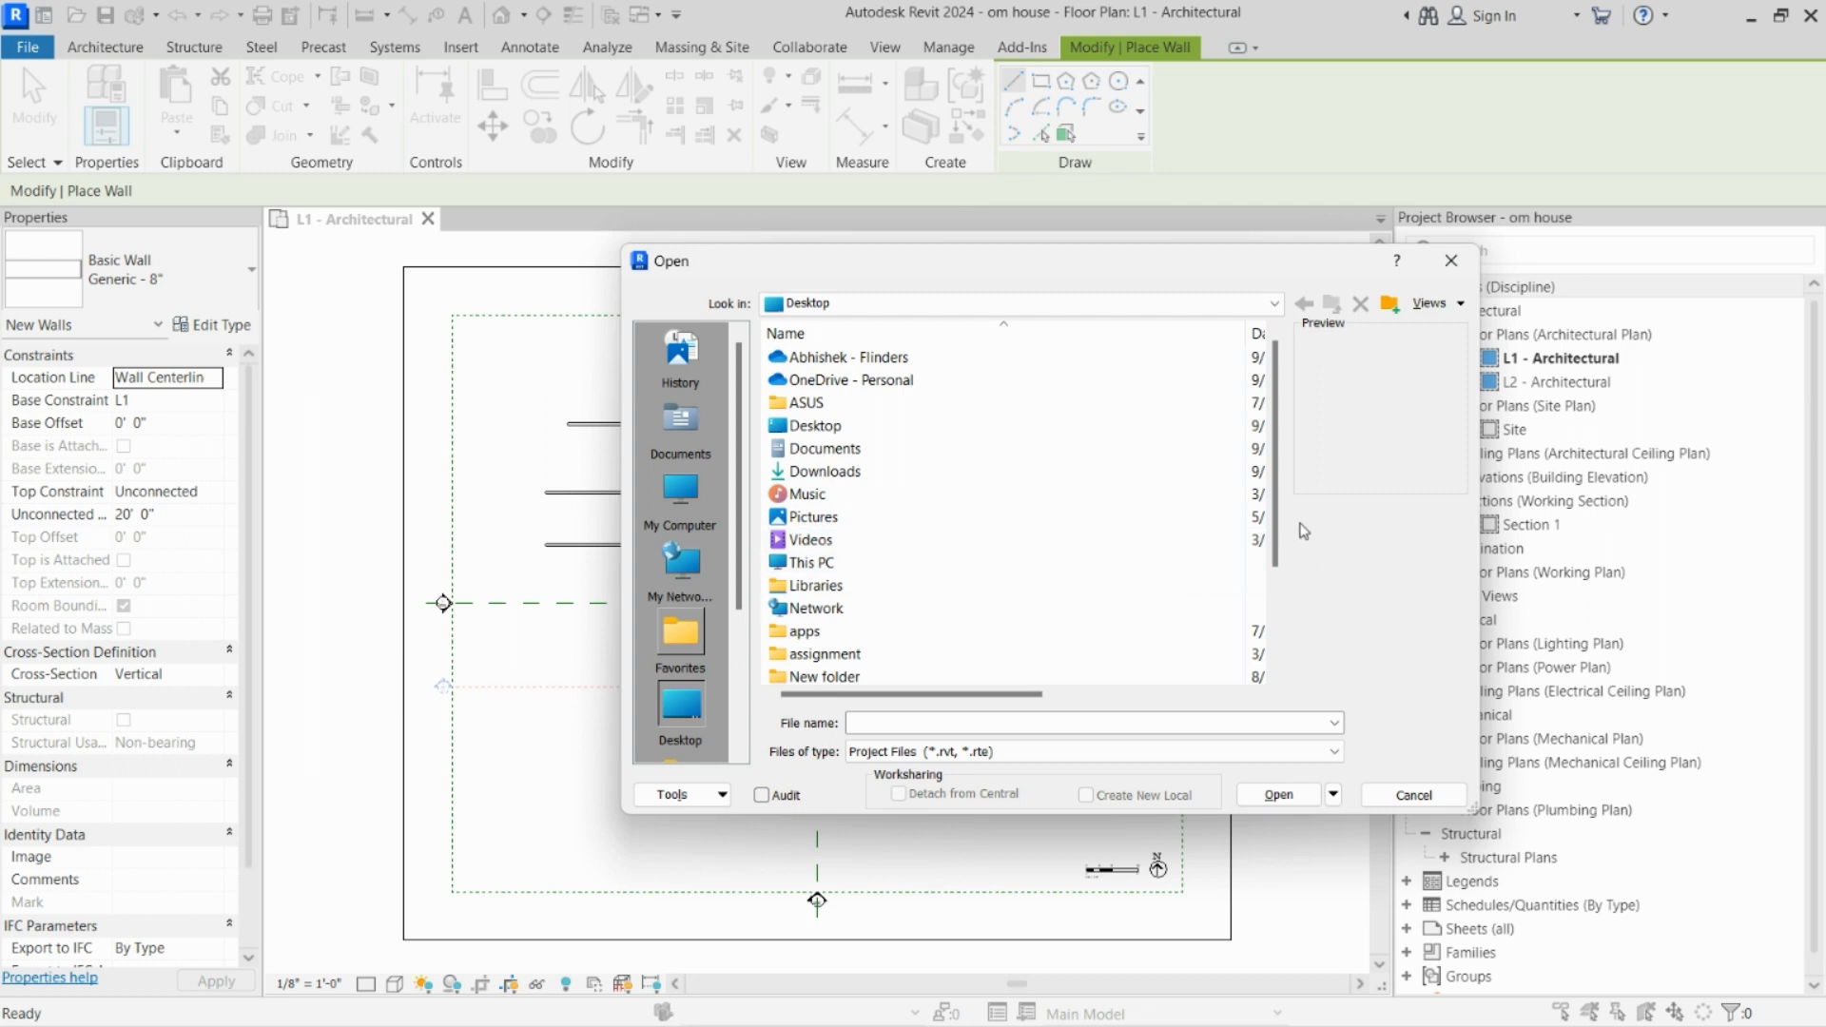
pyautogui.scroll(-2, 1283, 528)
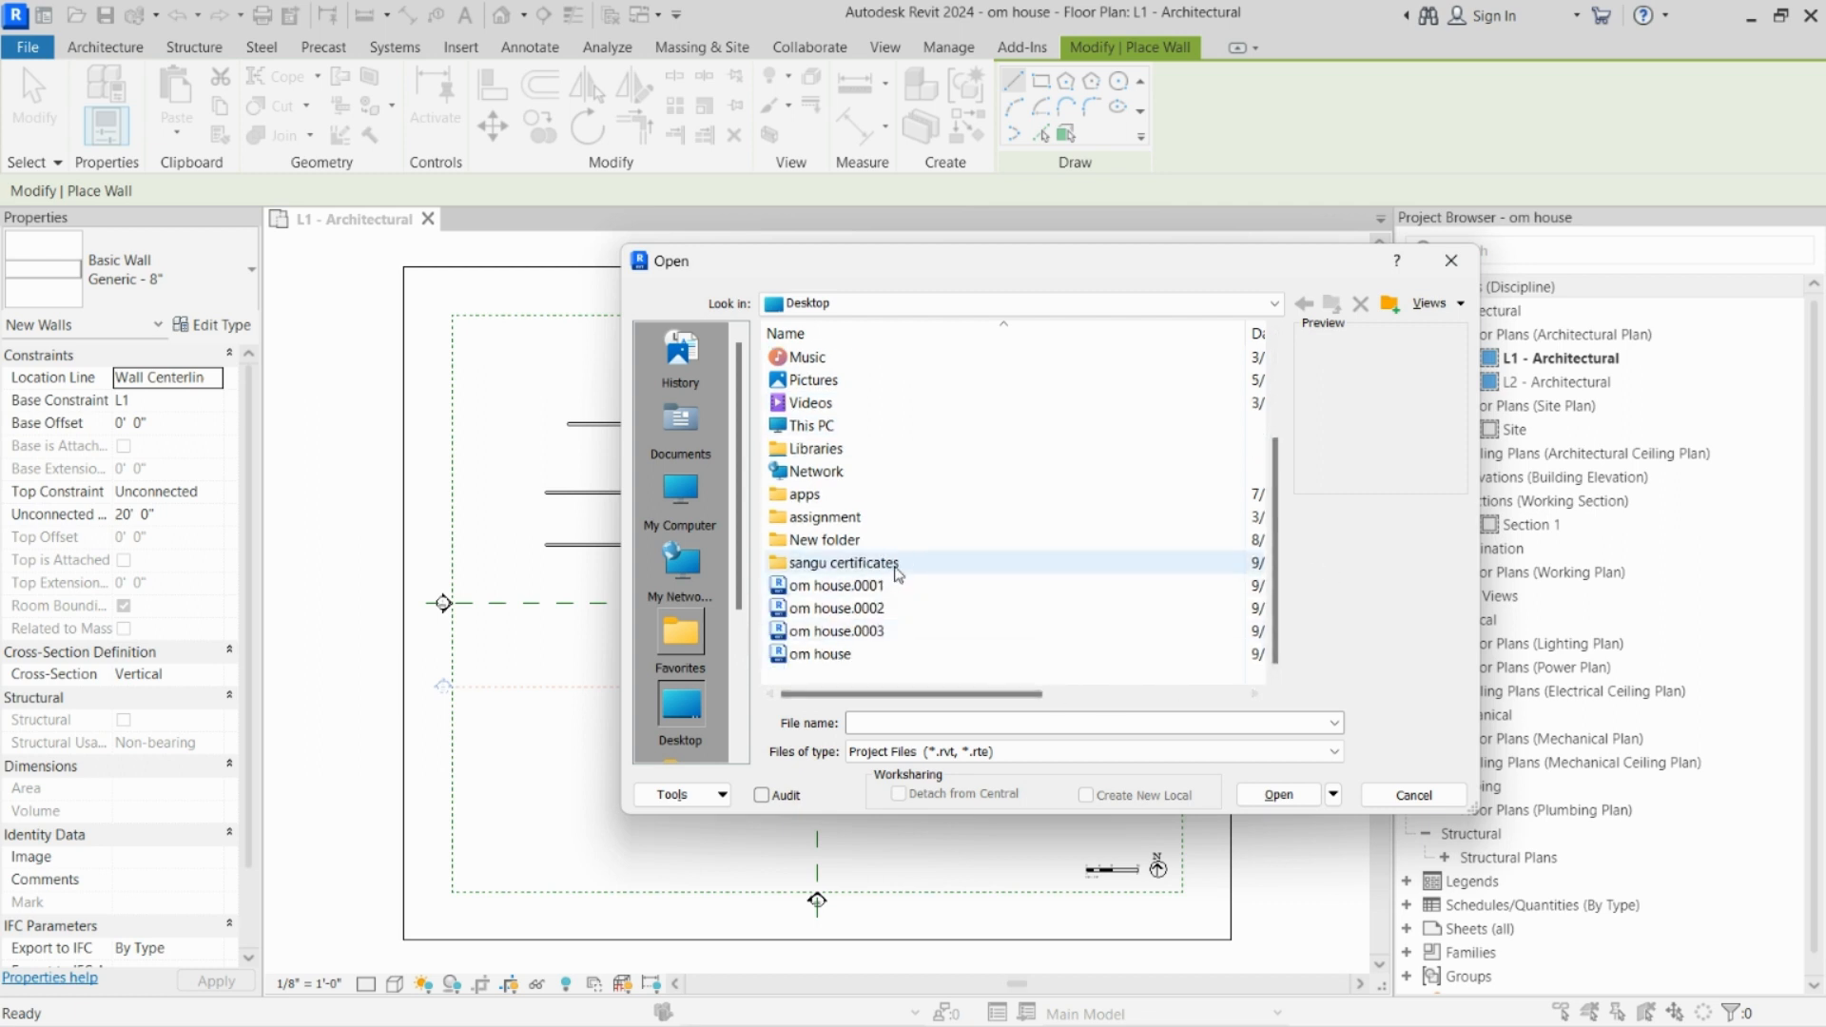
pyautogui.moveTo(994, 277); pyautogui.dragTo(1207, 148)
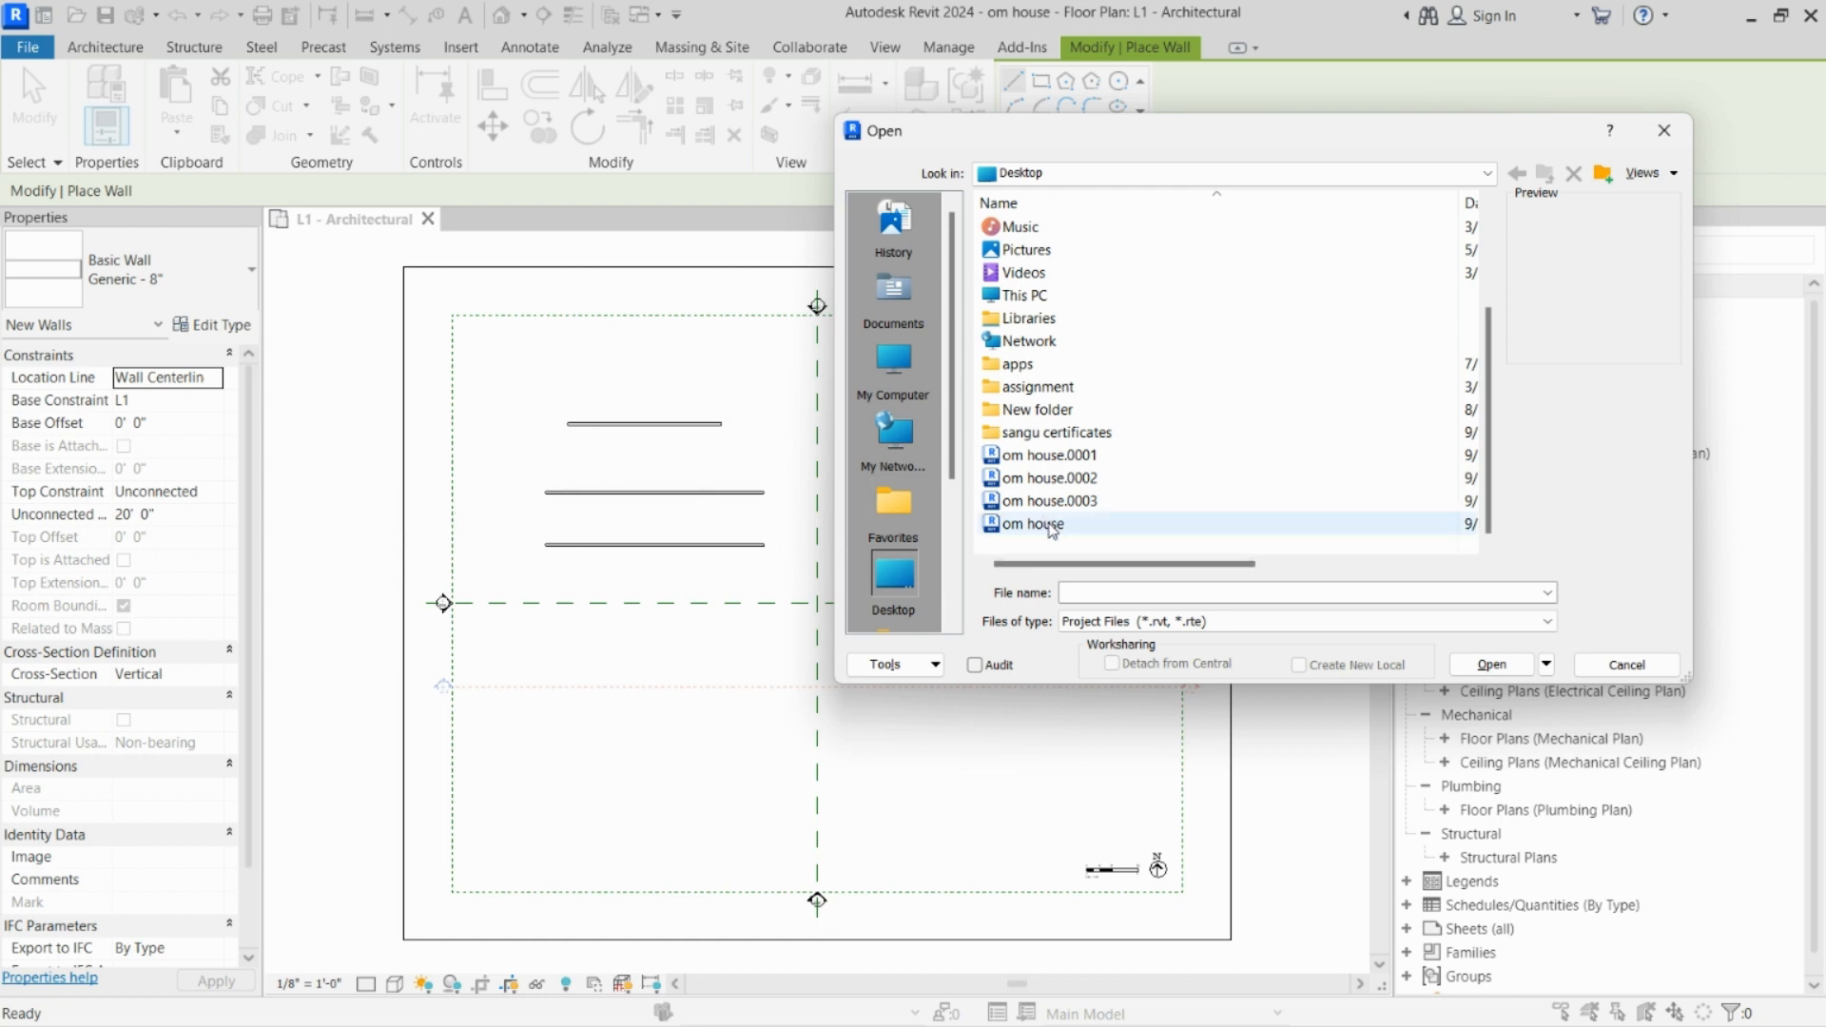
pyautogui.click(1089, 457)
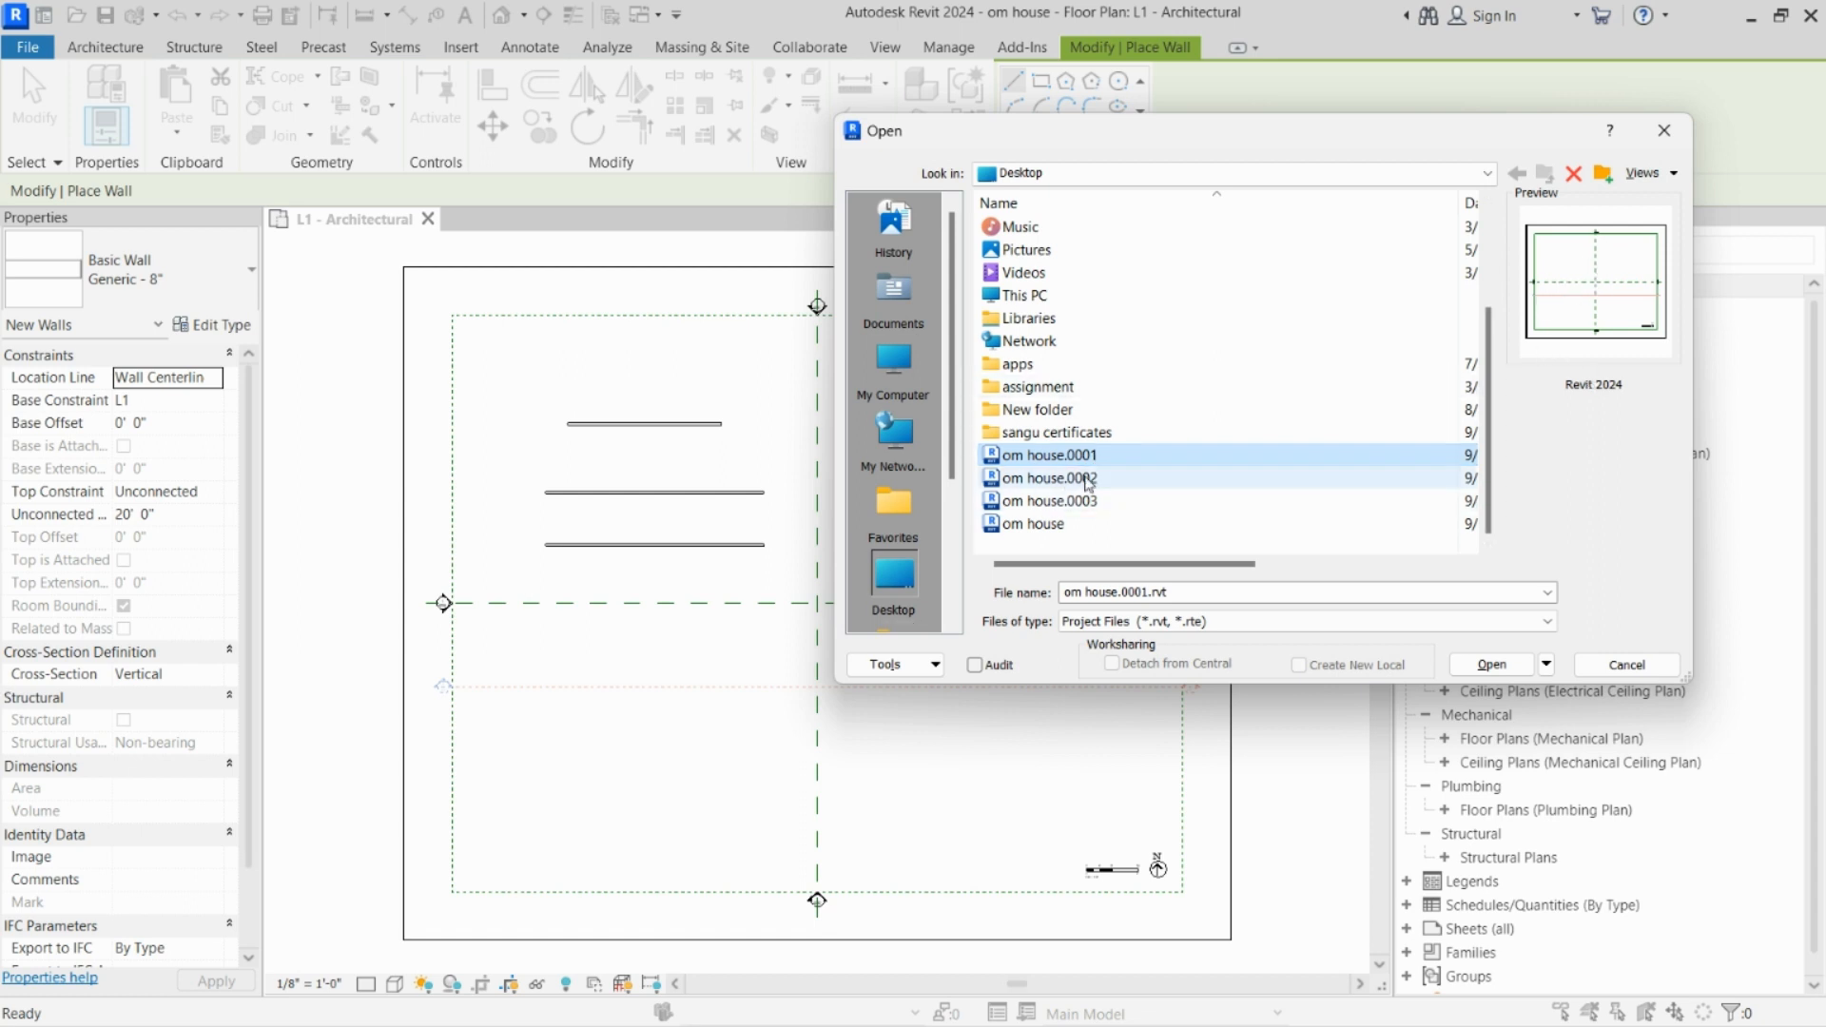
pyautogui.click(1095, 479)
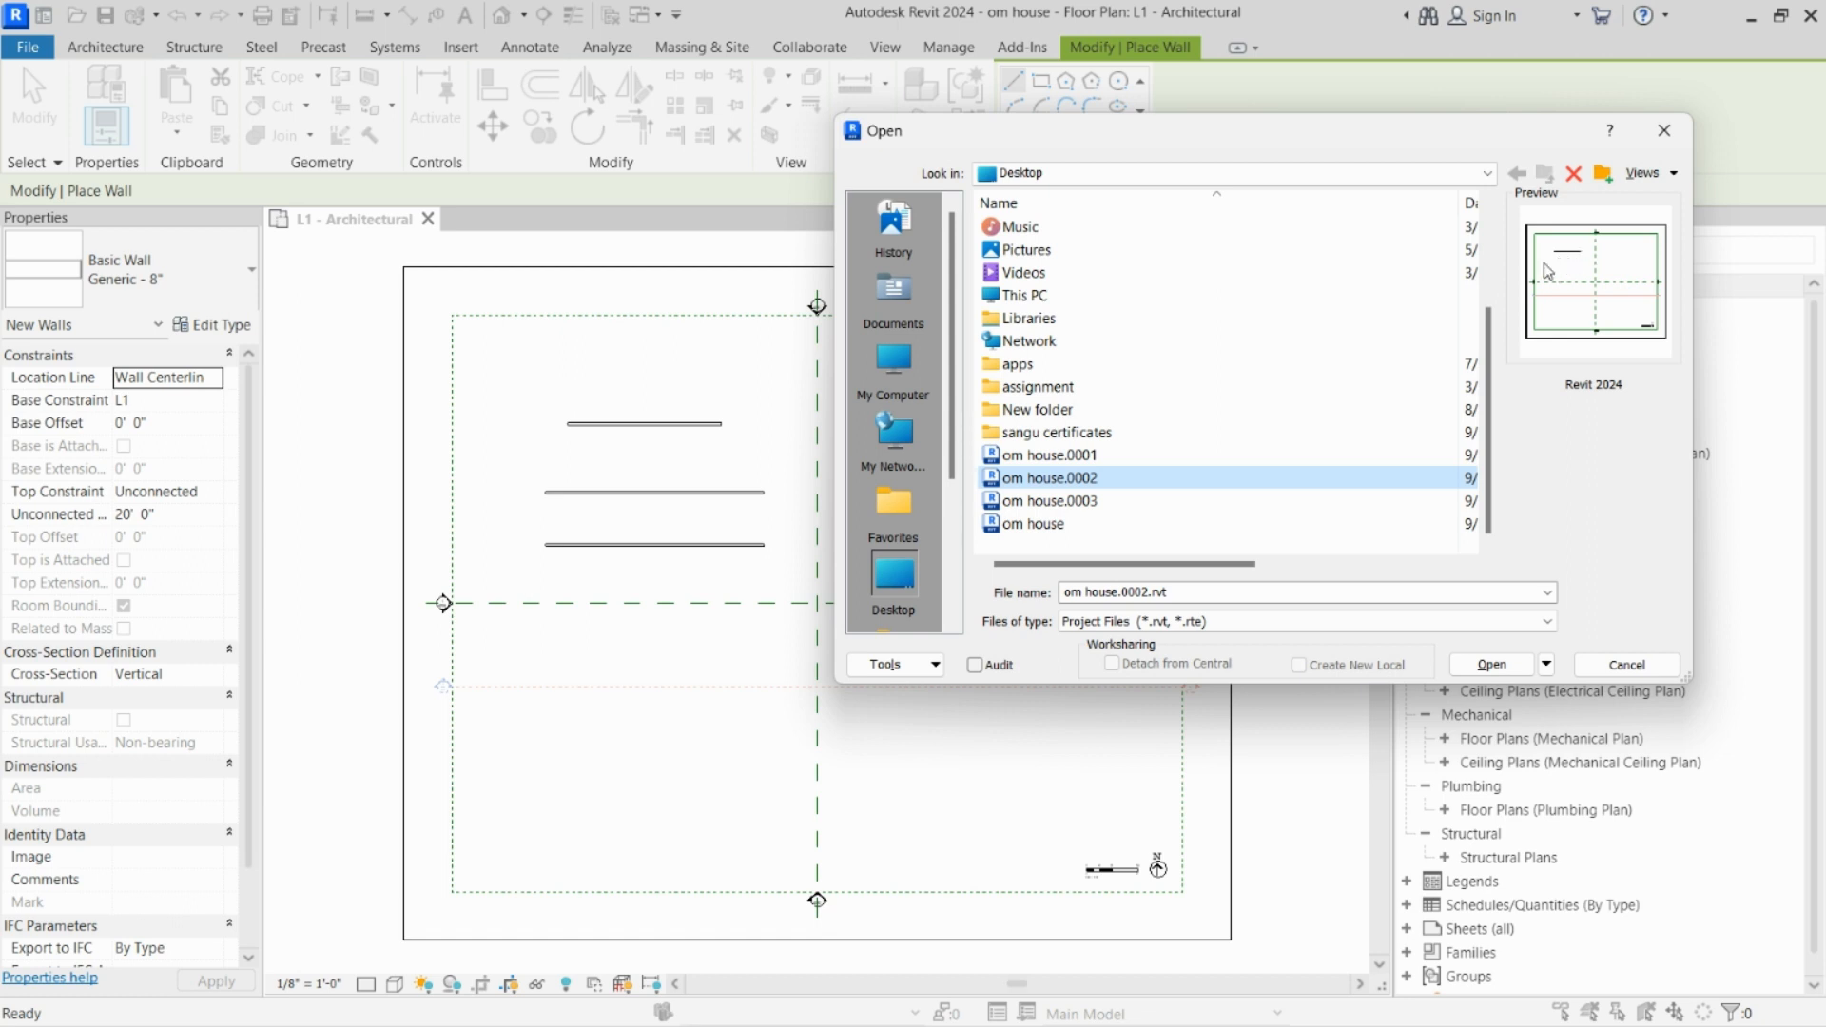
pyautogui.click(1093, 501)
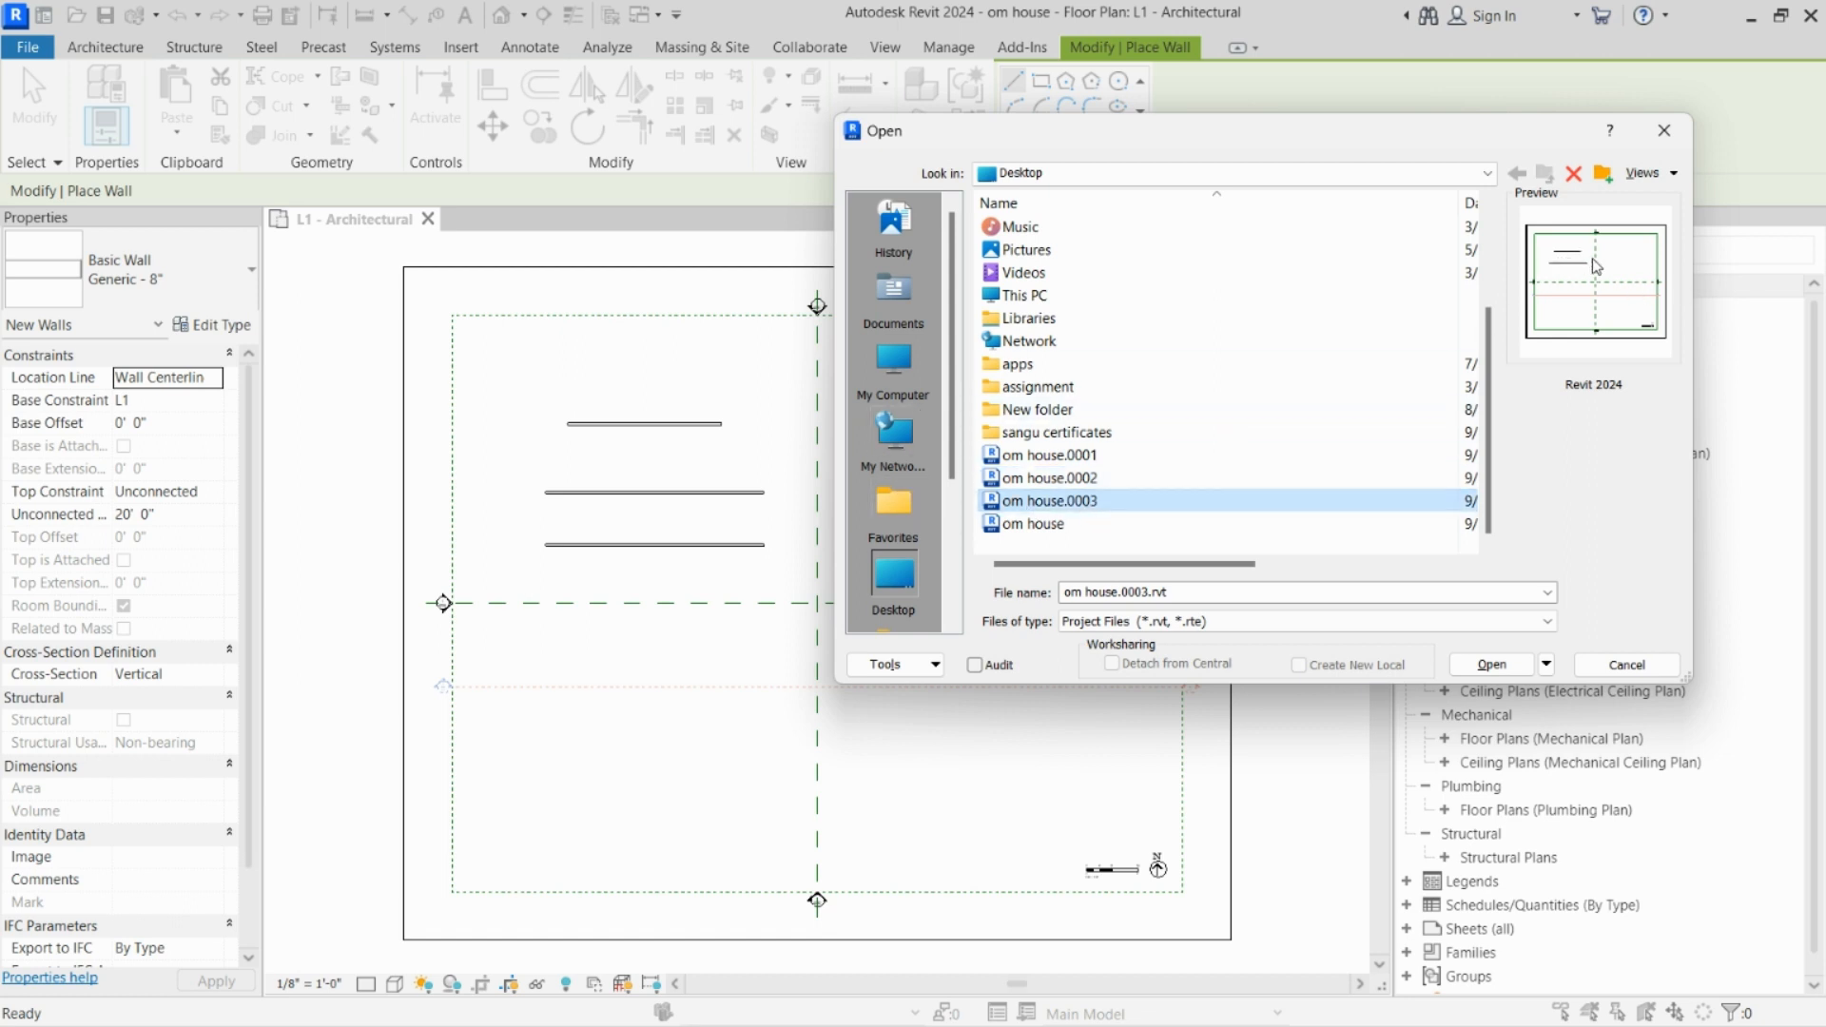
pyautogui.click(1135, 525)
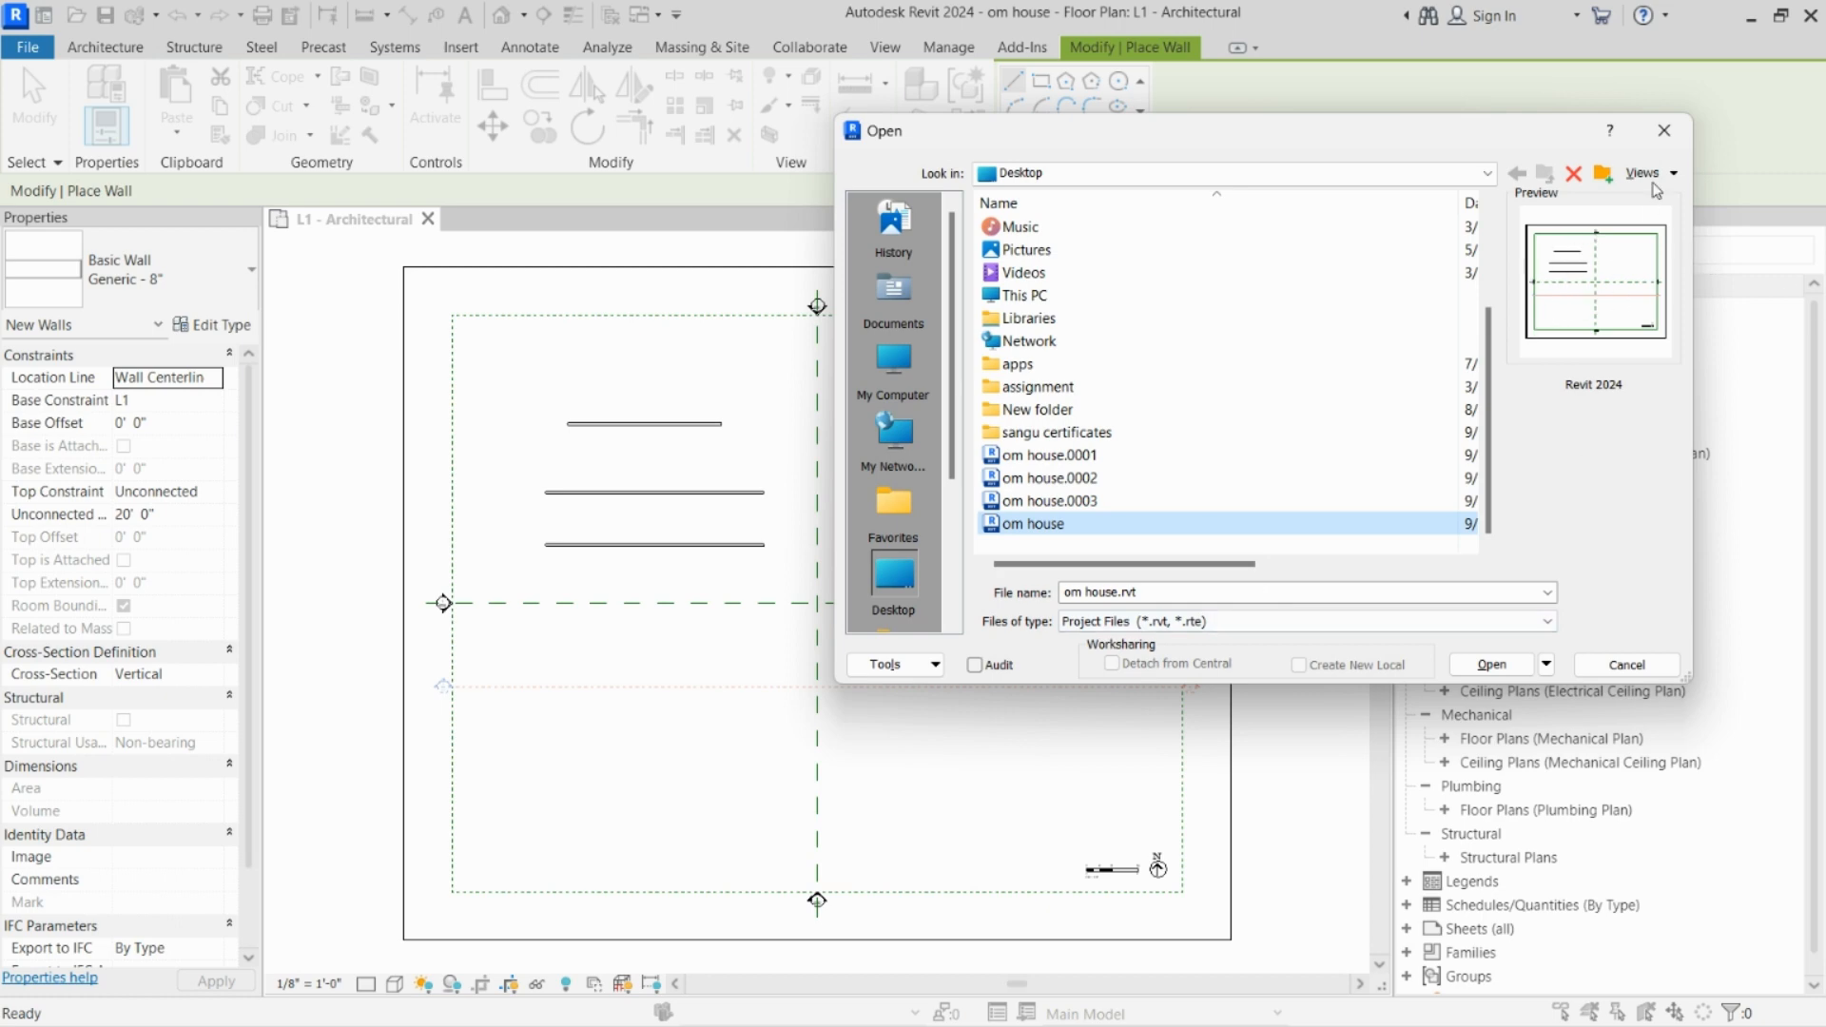
pyautogui.click(1663, 130)
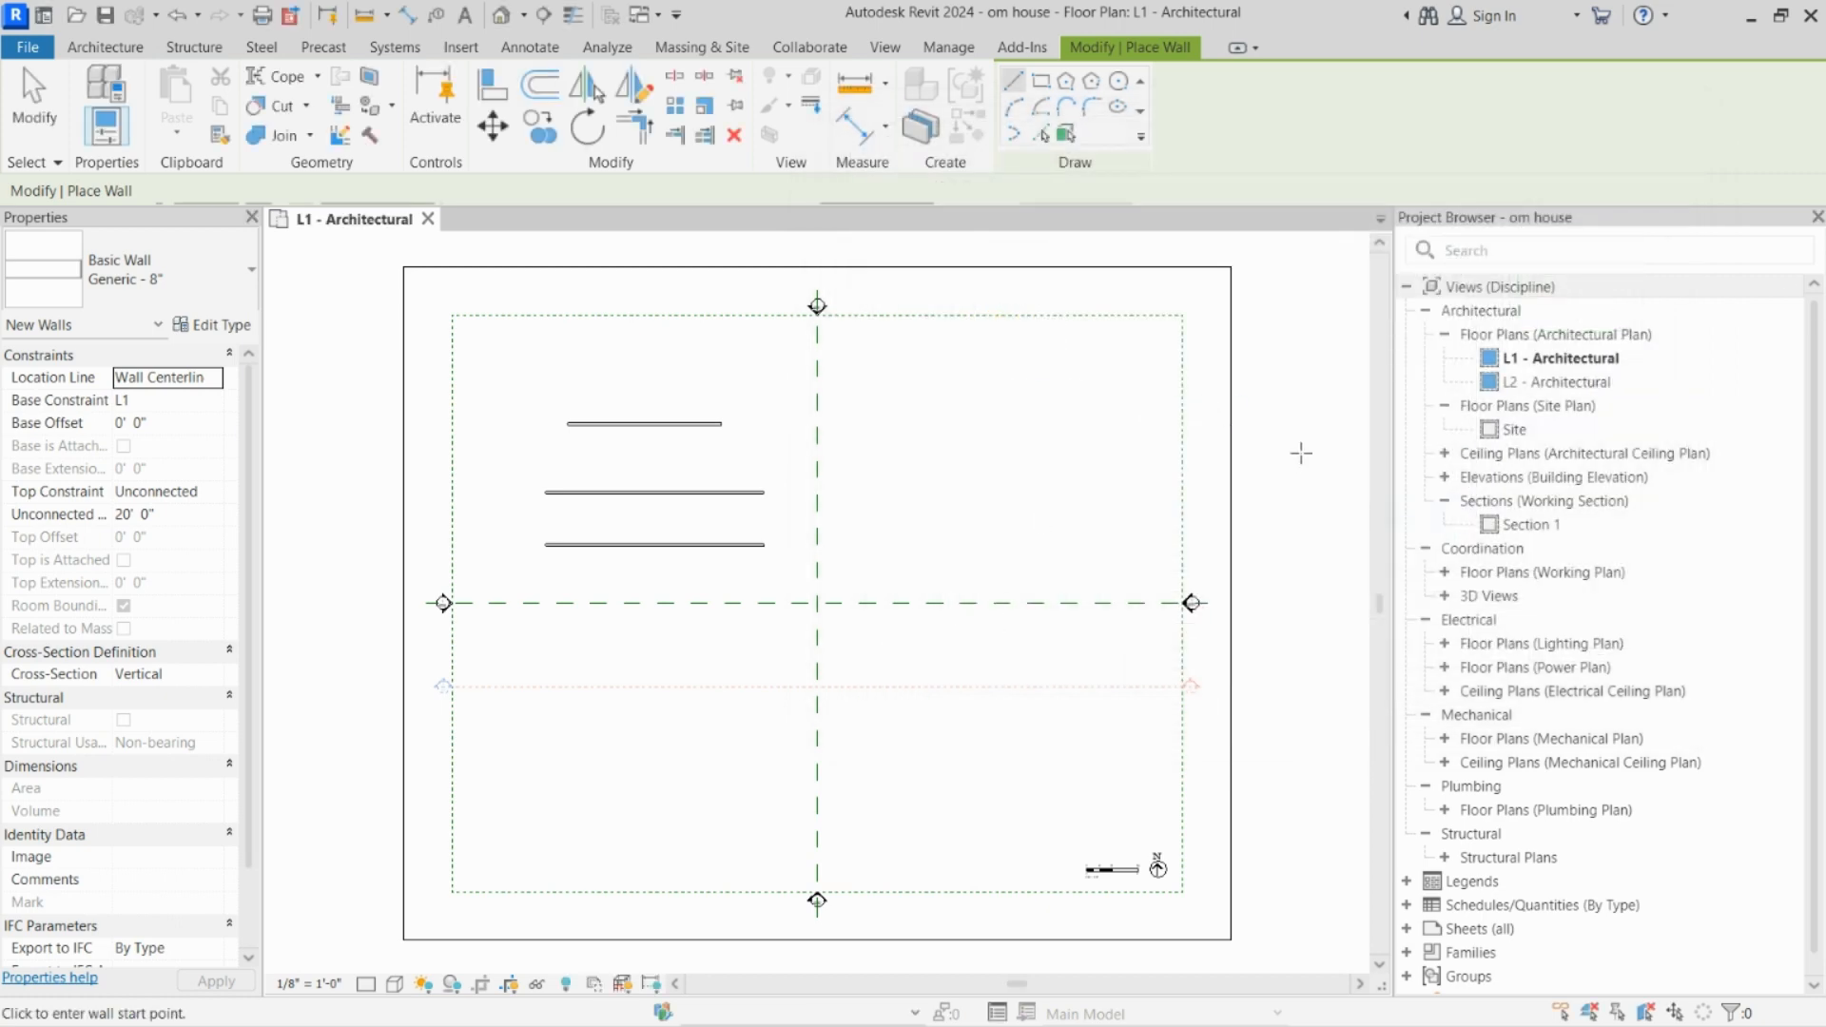
# Step: Draw a fourth horizontal Generic - 8" wall about 72' long, parallel to and above the three existing walls
pyautogui.click(1016, 82)
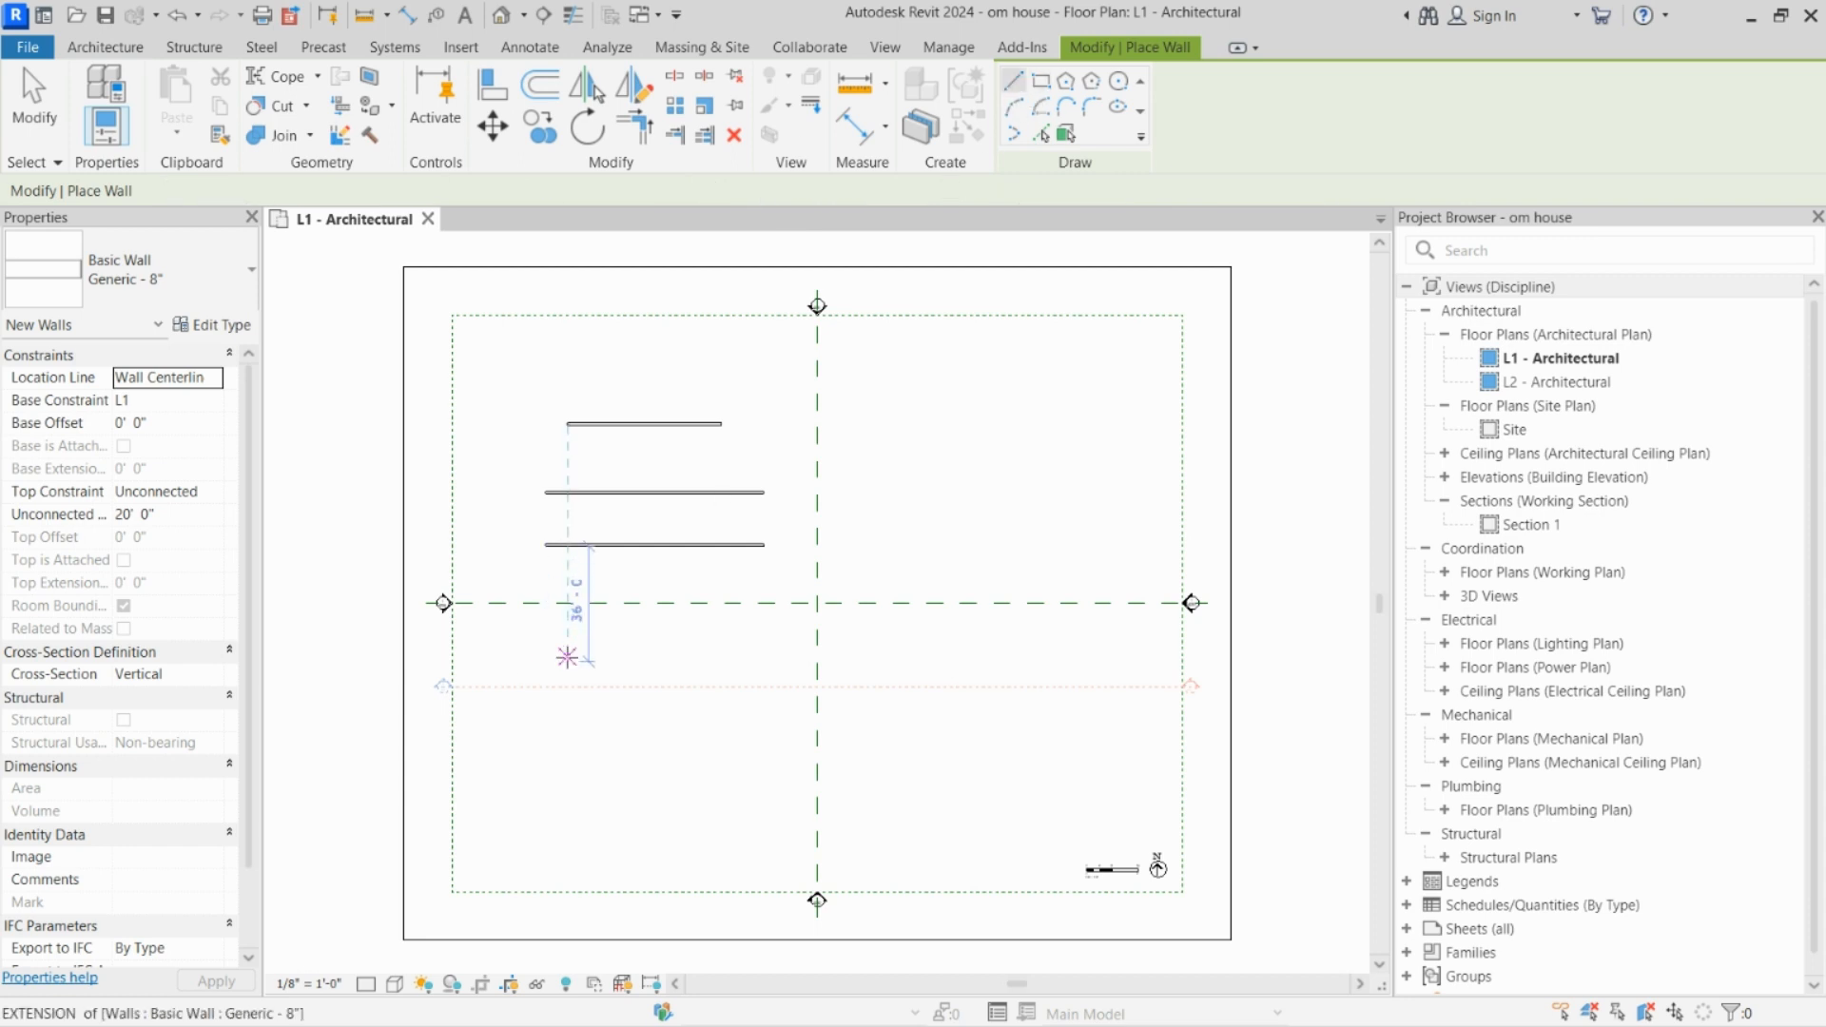
pyautogui.click(533, 361)
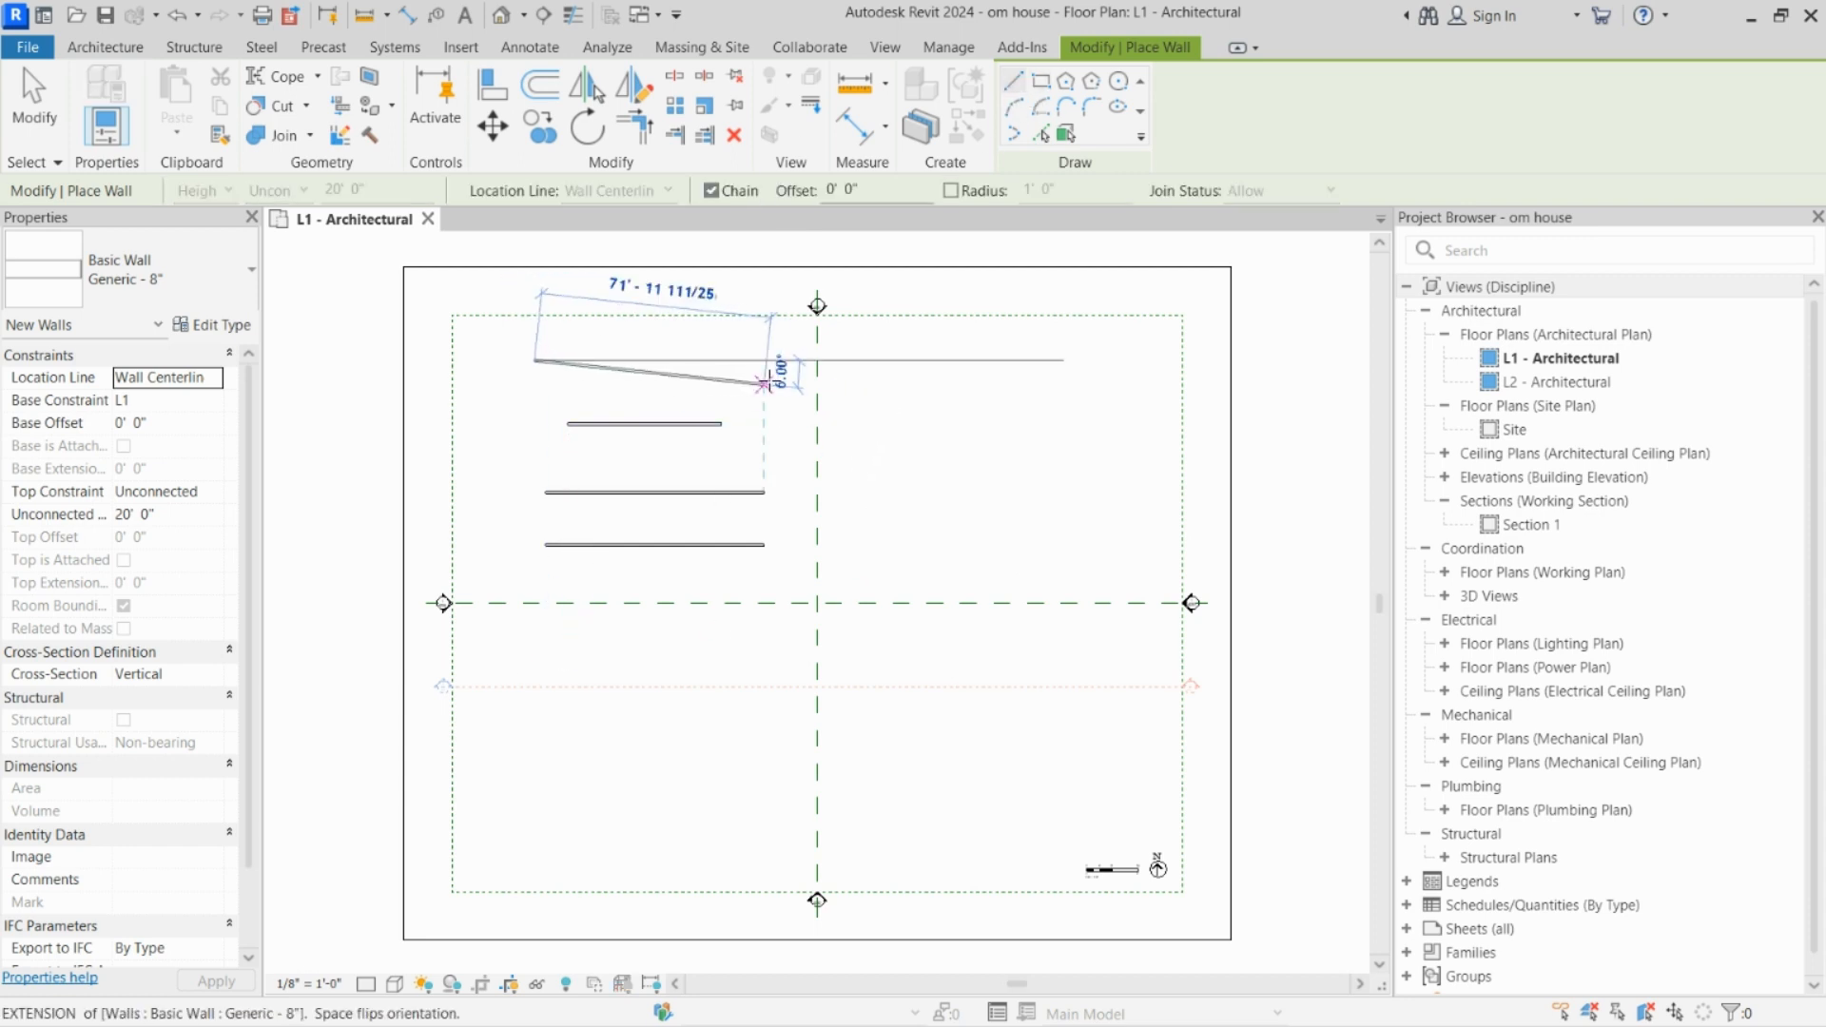
pyautogui.click(764, 360)
pyautogui.press('Escape')
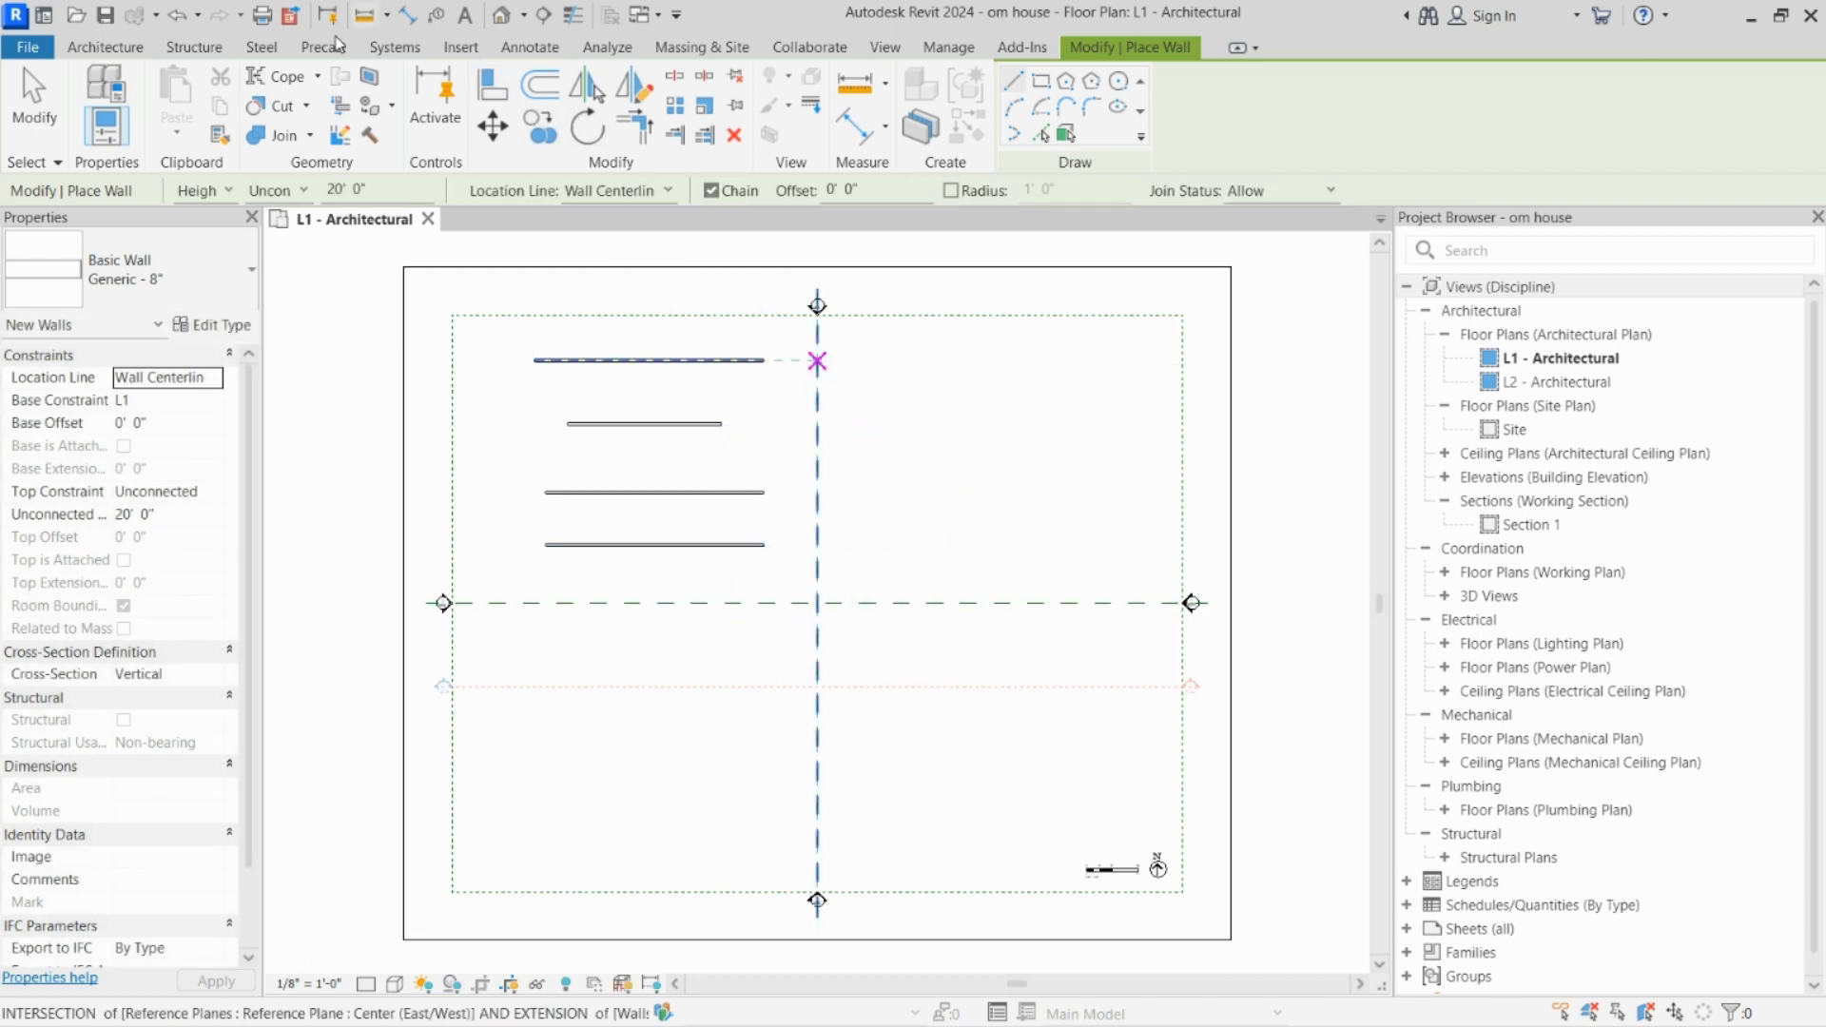
# Step: Browse the Desktop project files and preview om house.0002, om house.0004 and om house without opening any of them
pyautogui.click(33, 57)
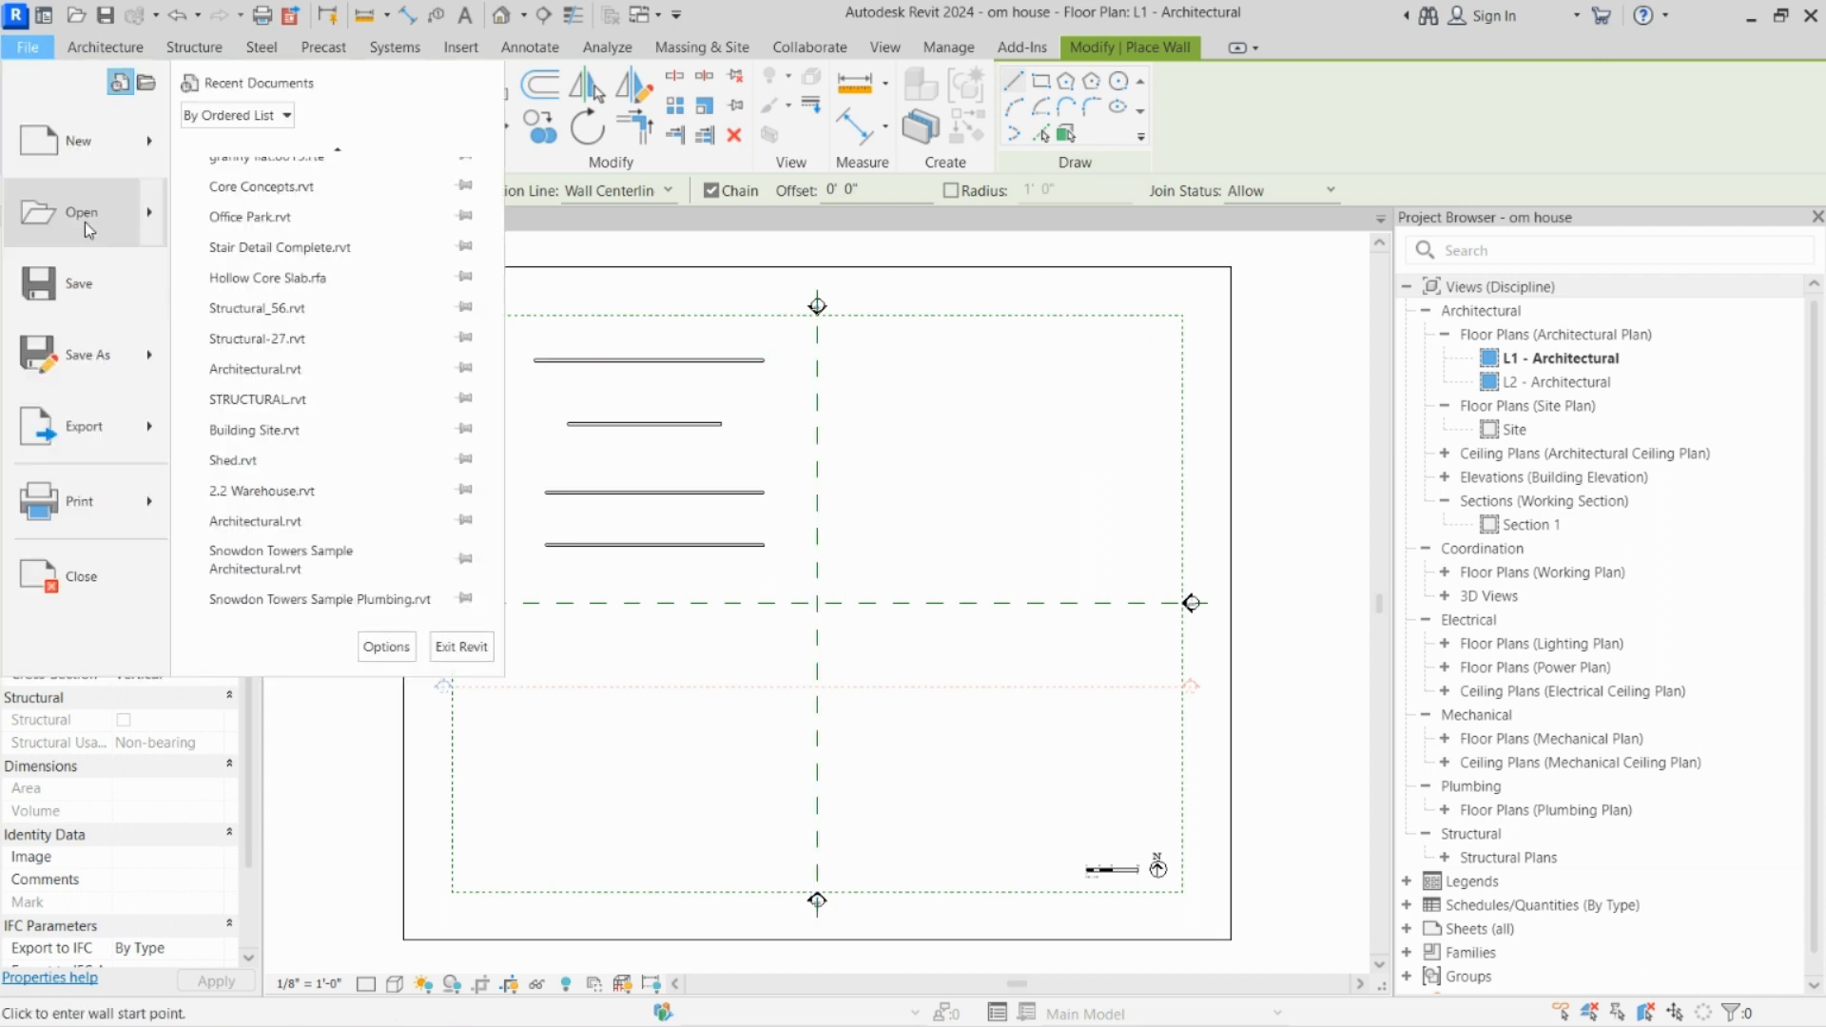
pyautogui.click(104, 217)
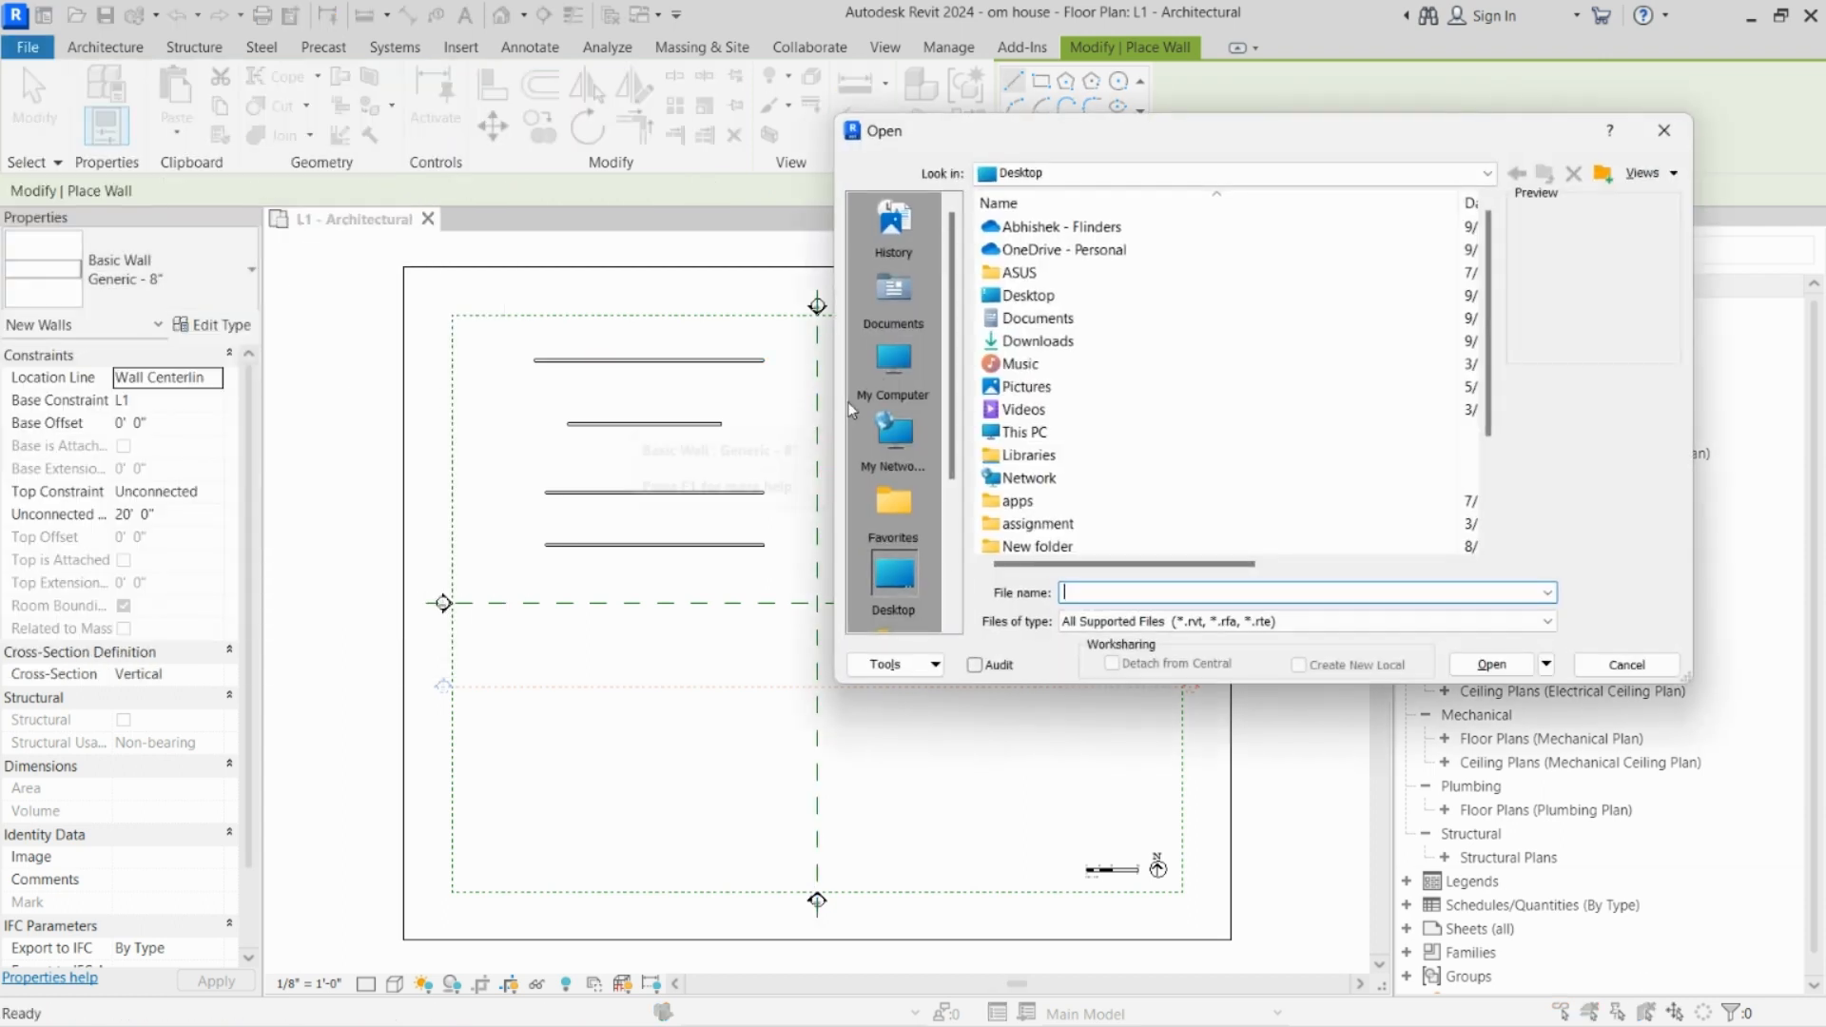
pyautogui.scroll(-2, 1046, 464)
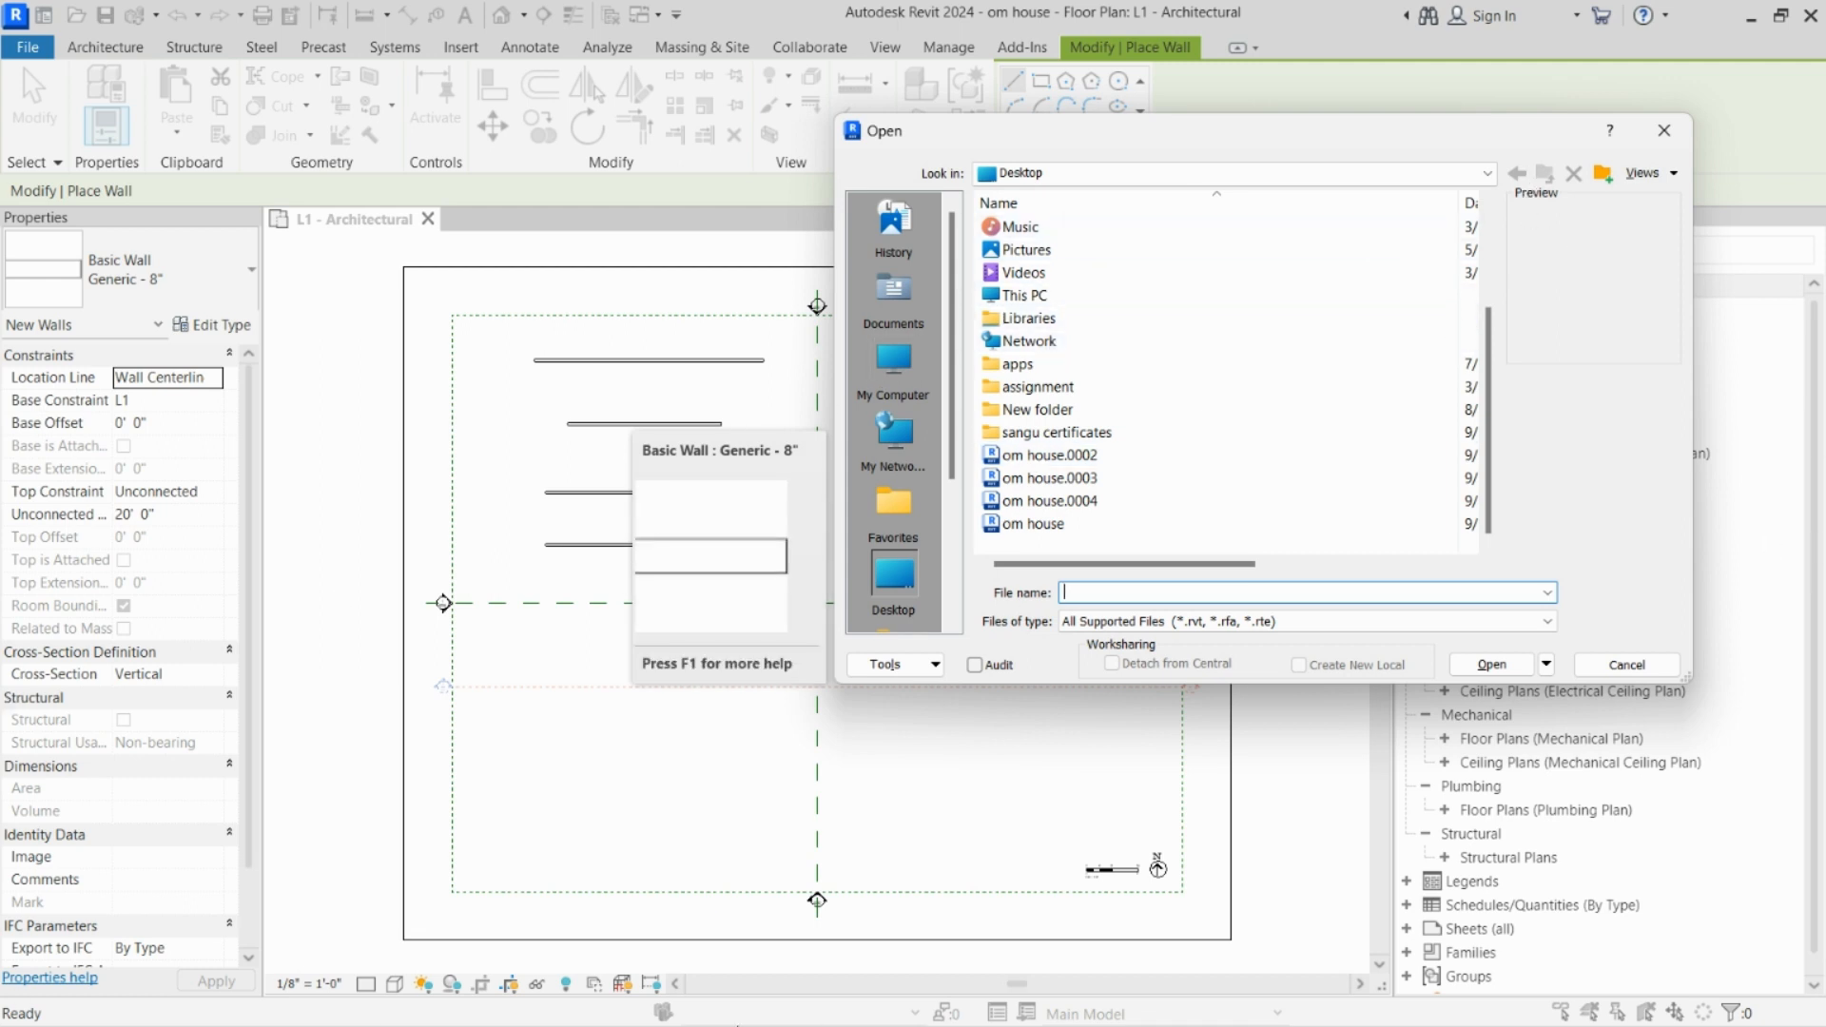
pyautogui.click(1663, 131)
pyautogui.click(26, 47)
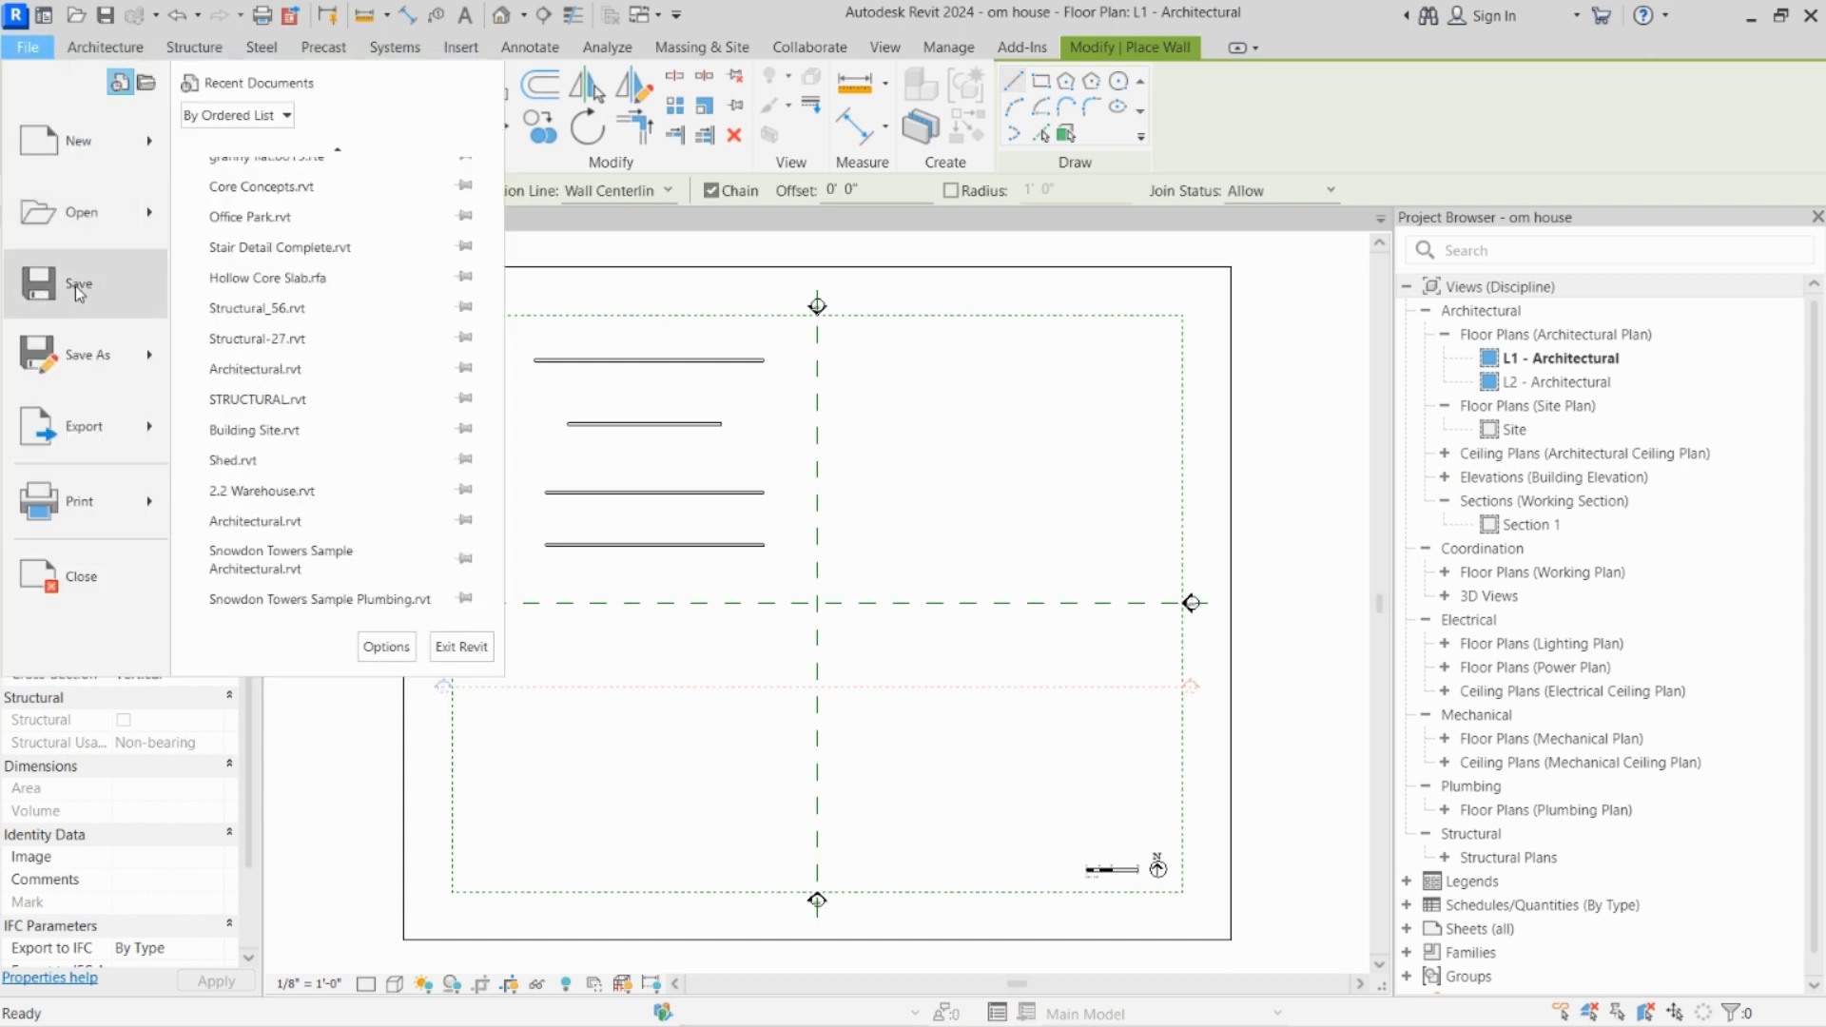
pyautogui.moveTo(150, 228)
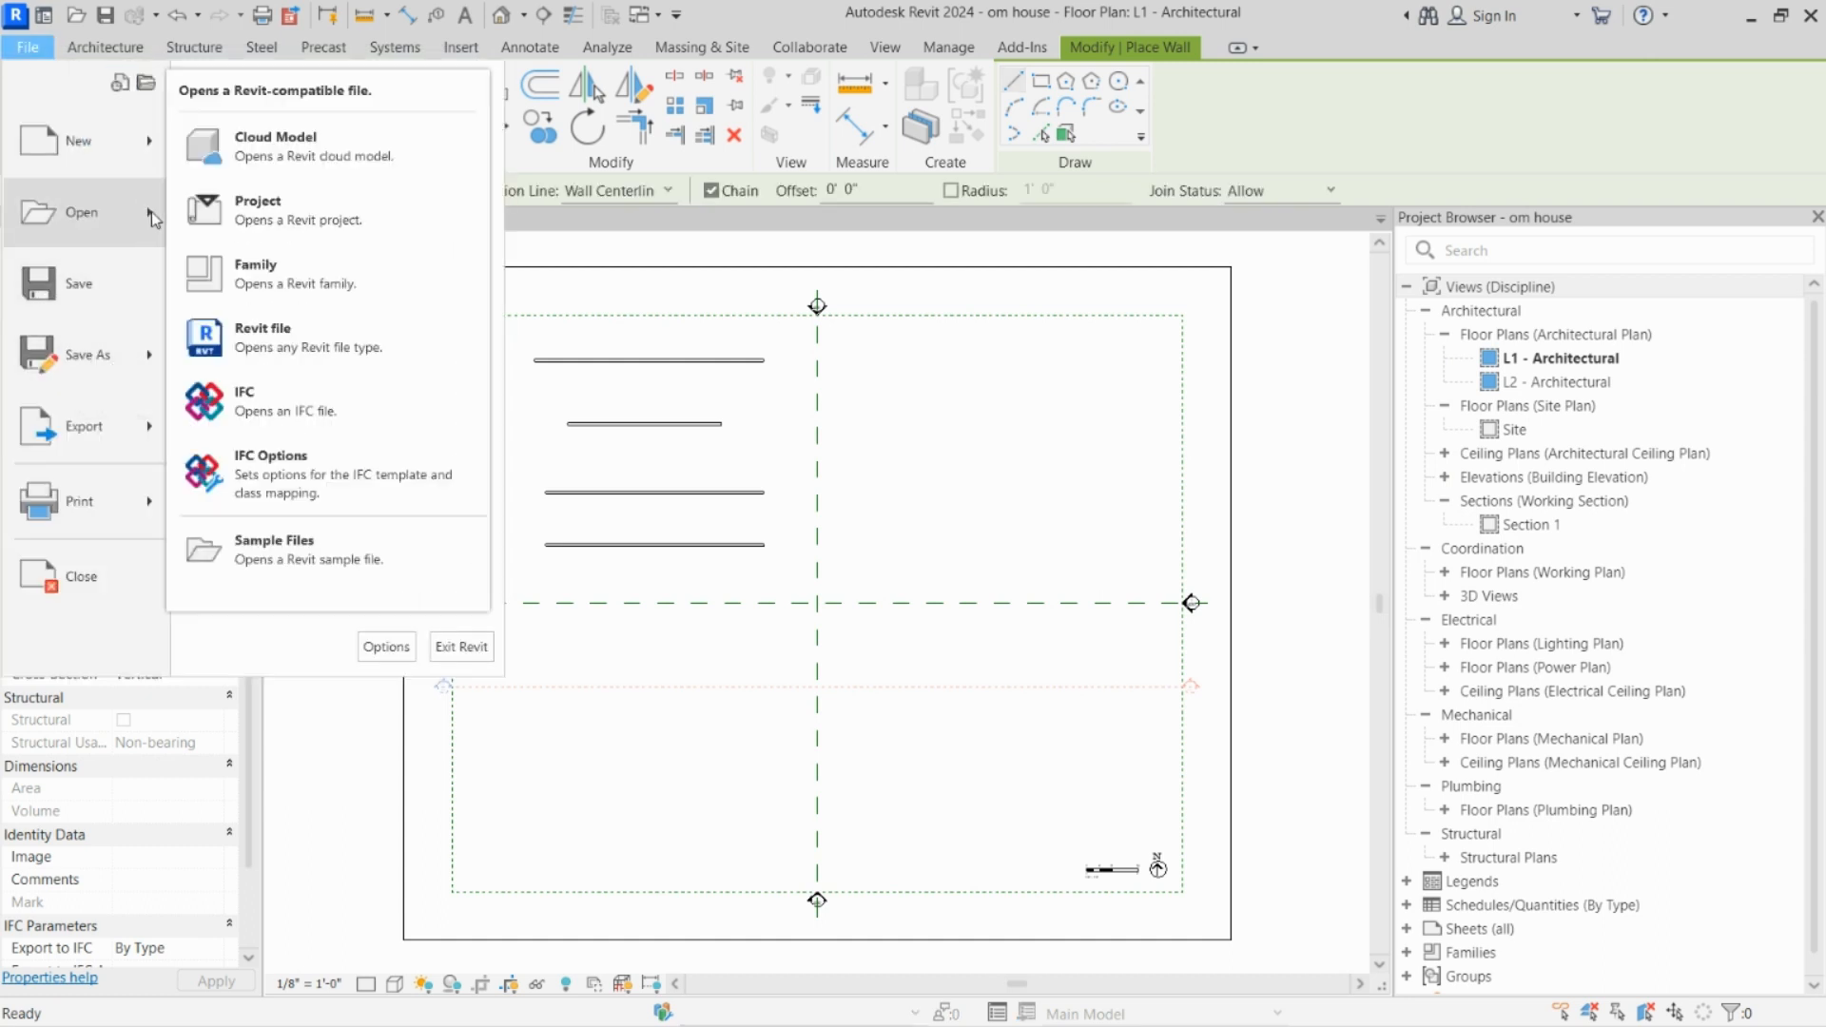
pyautogui.press('Escape')
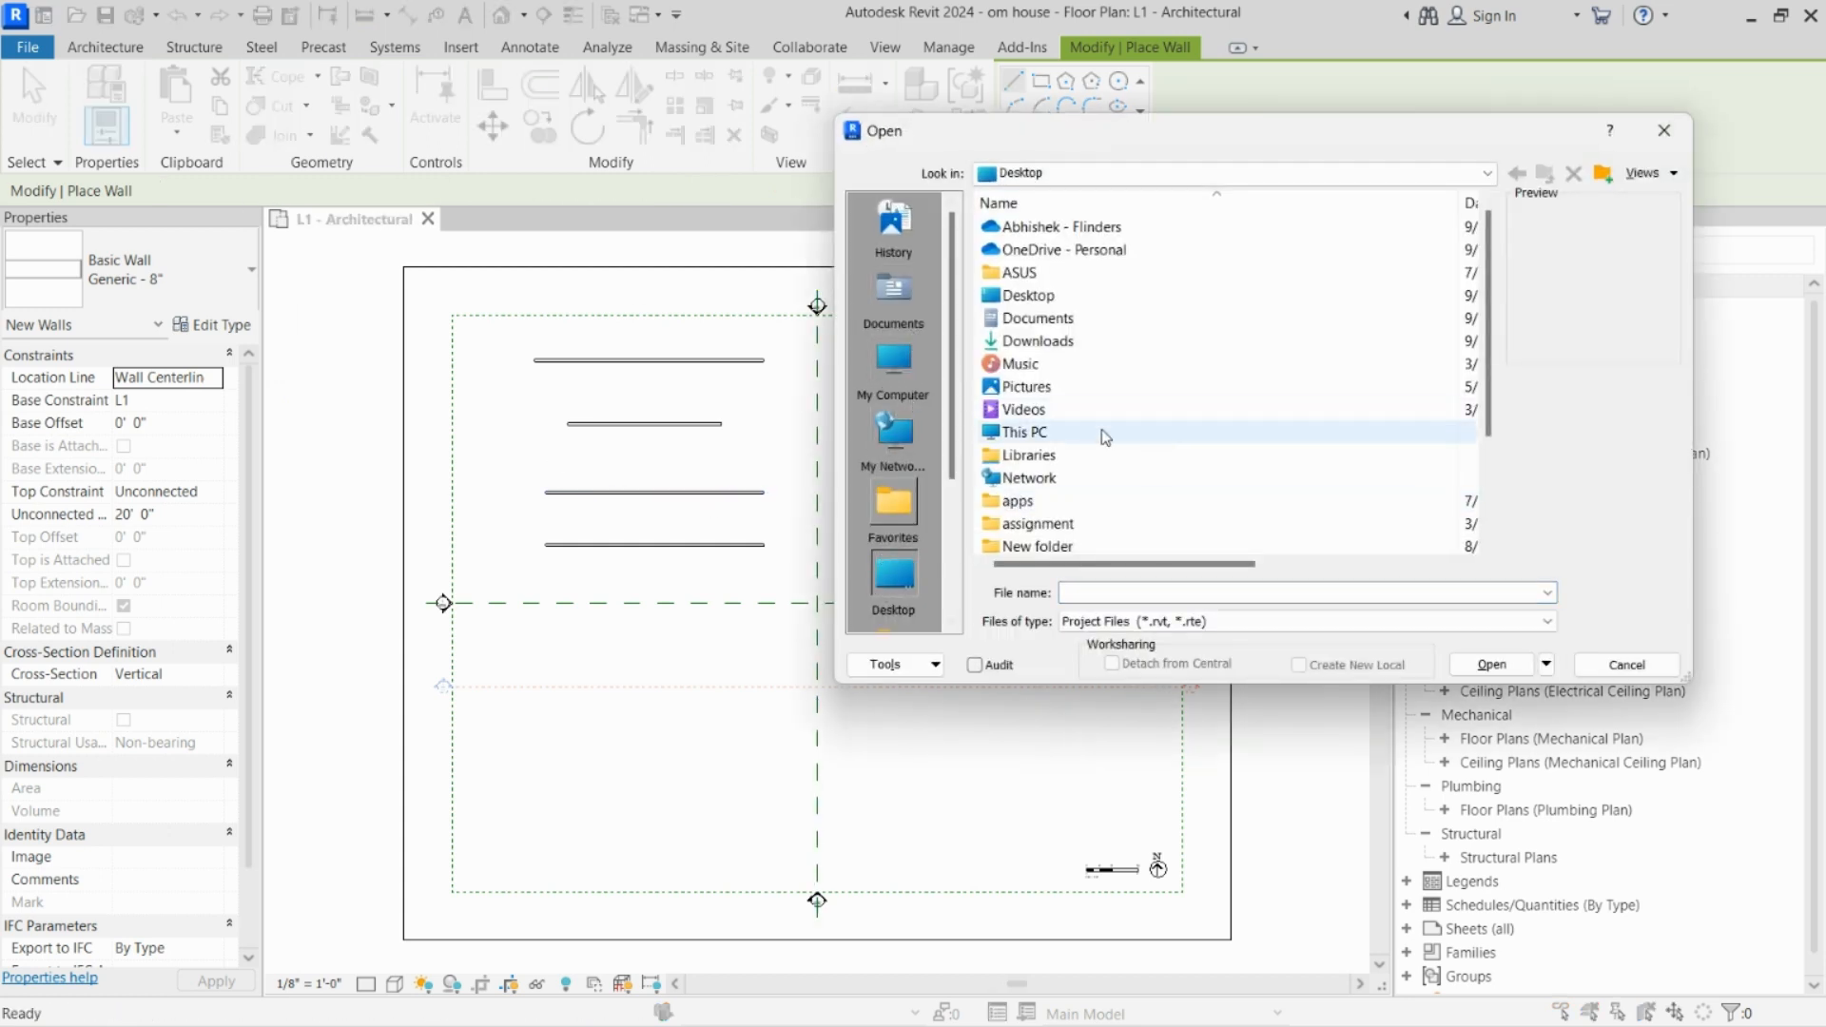
pyautogui.scroll(-2, 1138, 433)
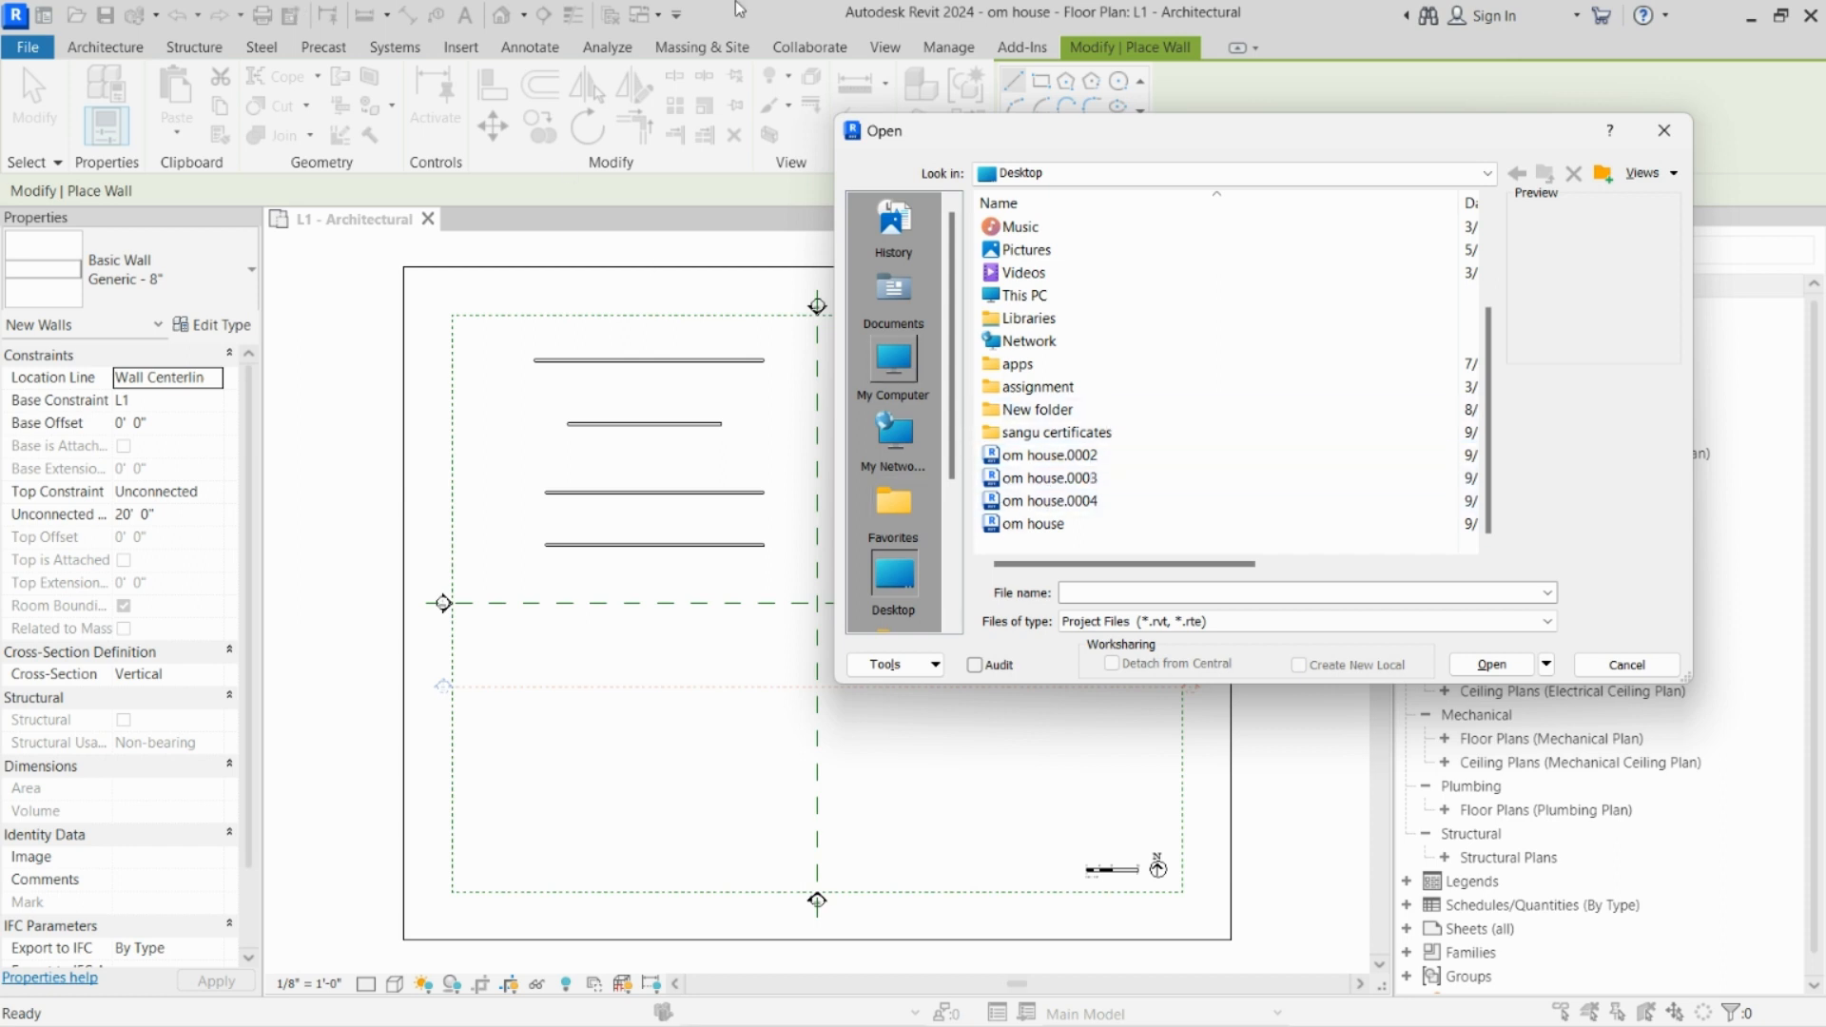
pyautogui.click(1055, 455)
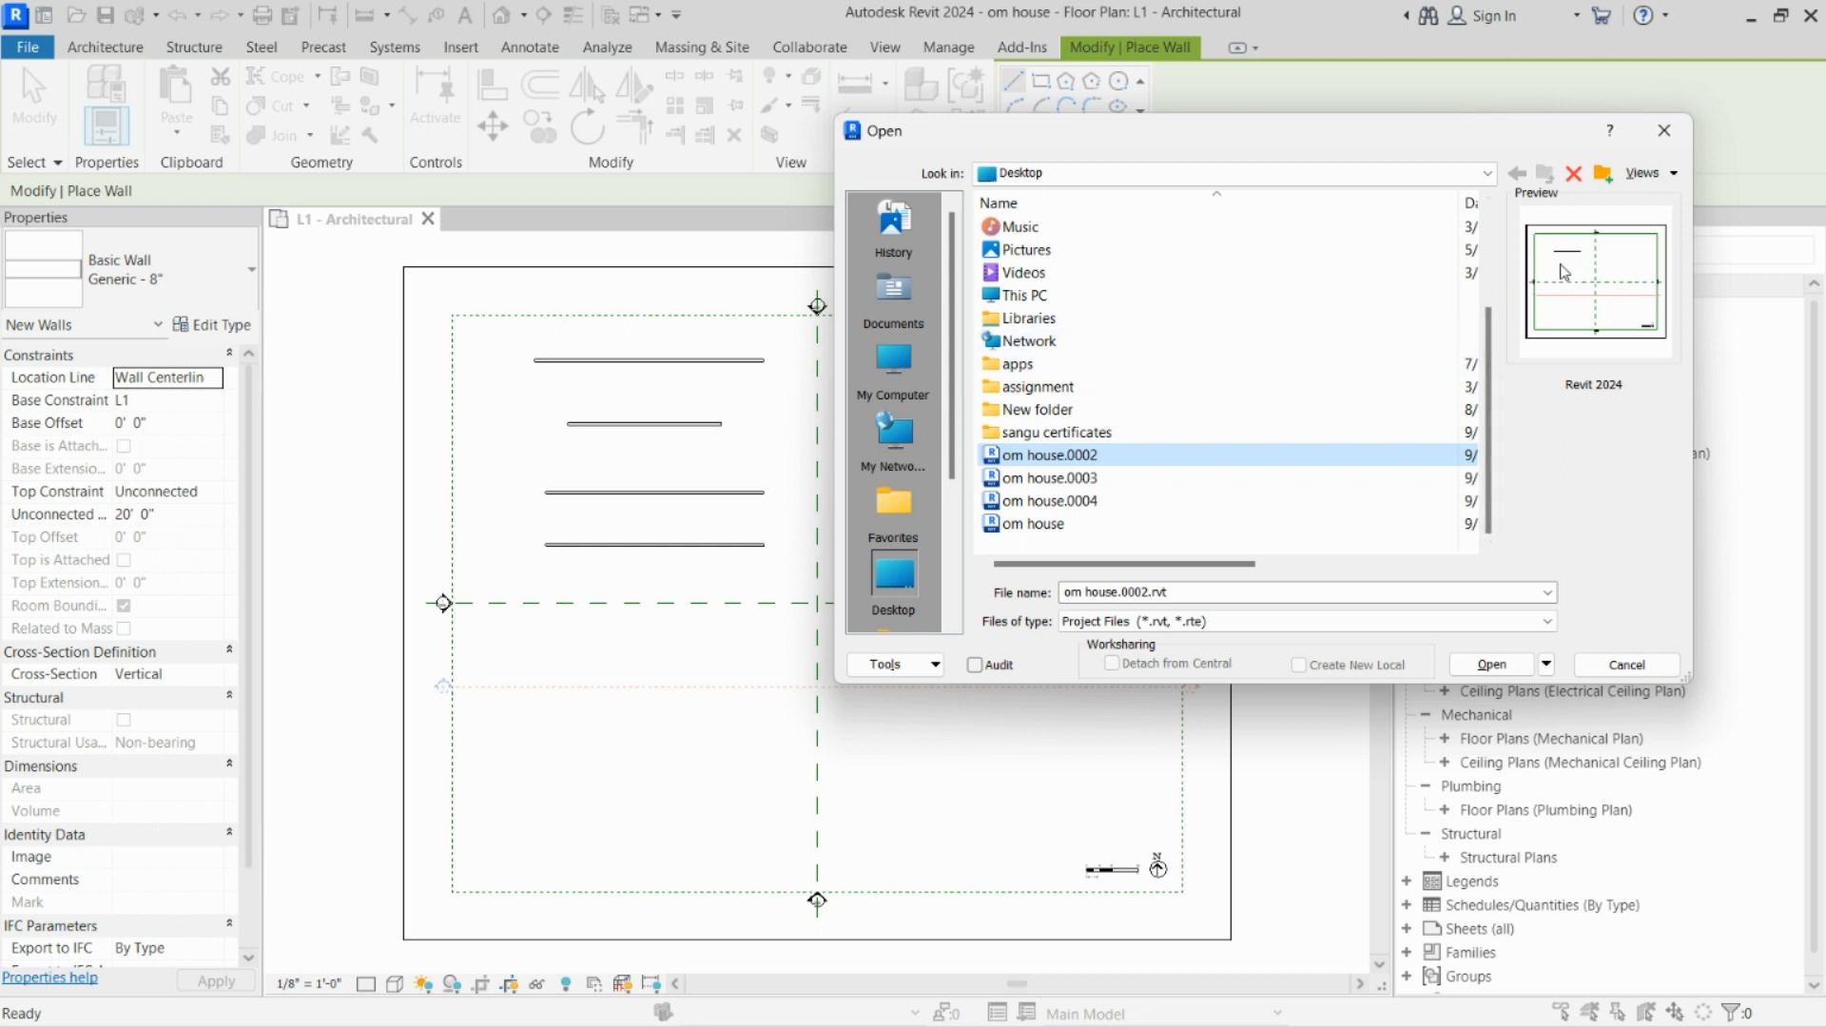
pyautogui.click(1103, 502)
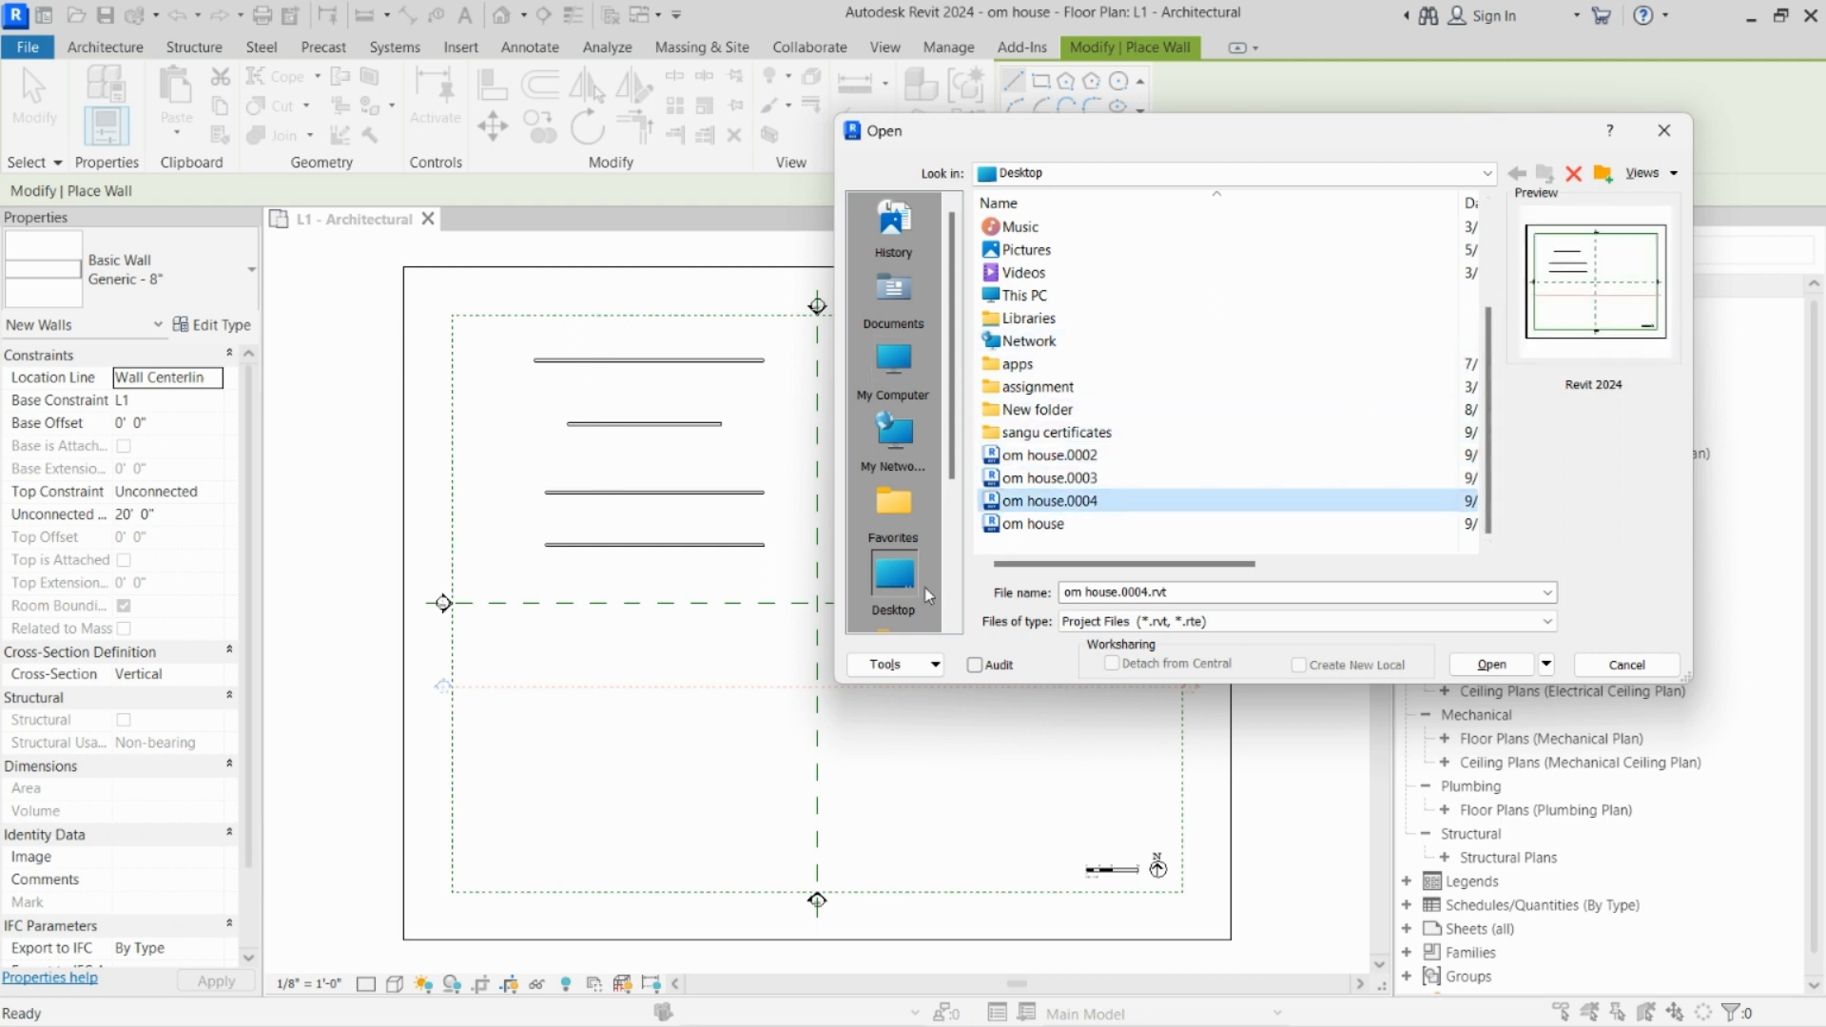
pyautogui.click(1057, 524)
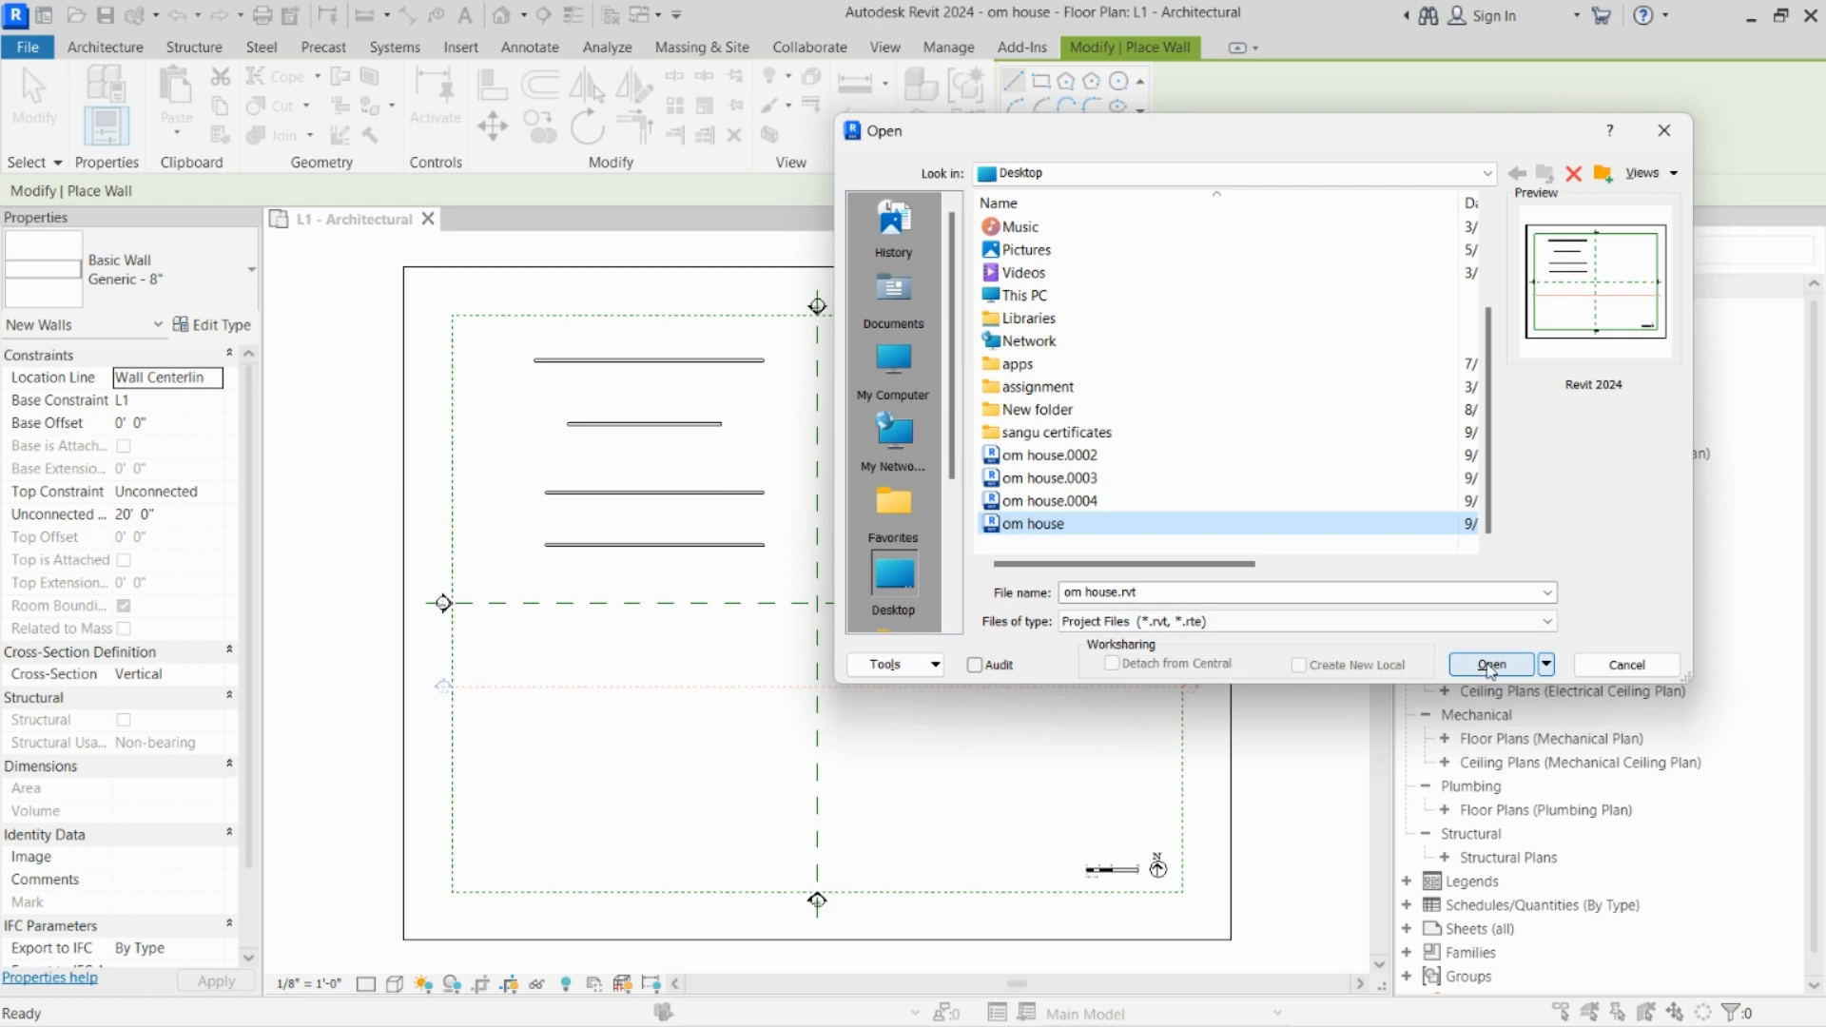
pyautogui.click(1662, 673)
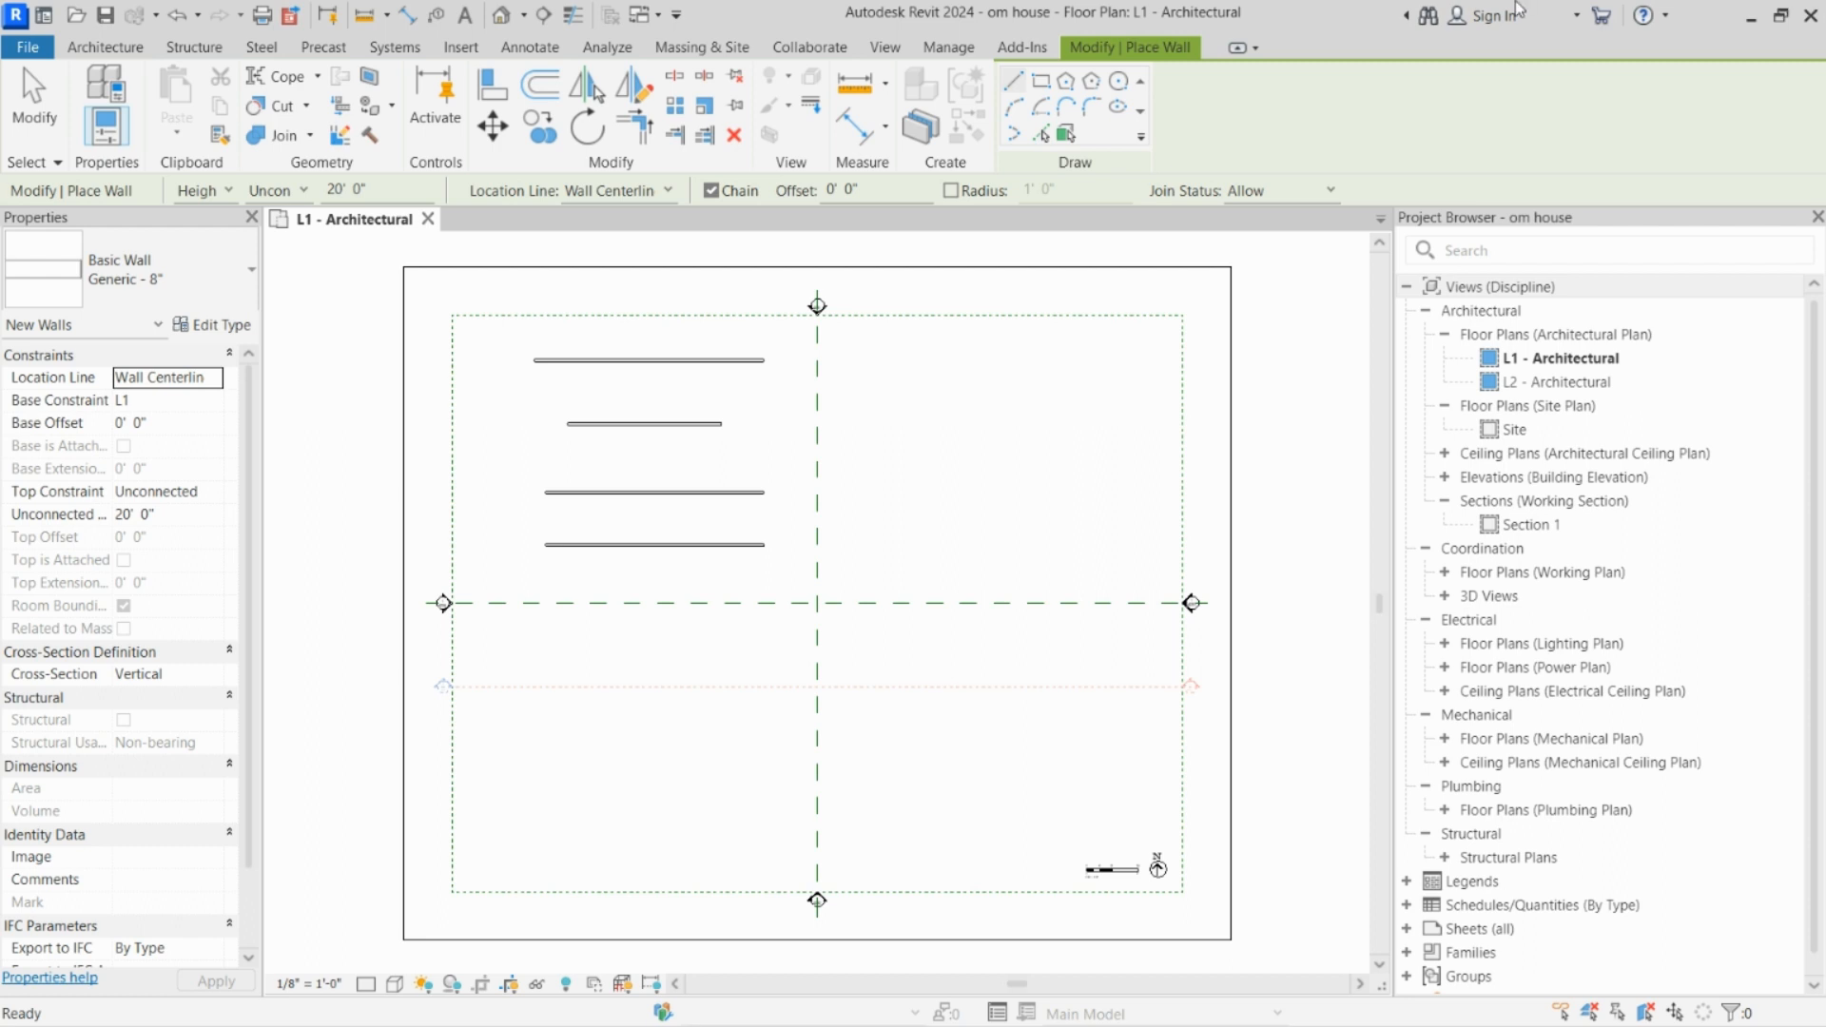
# Step: Display the collaboration commands, including those for managing models and restoring backups
pyautogui.click(790, 49)
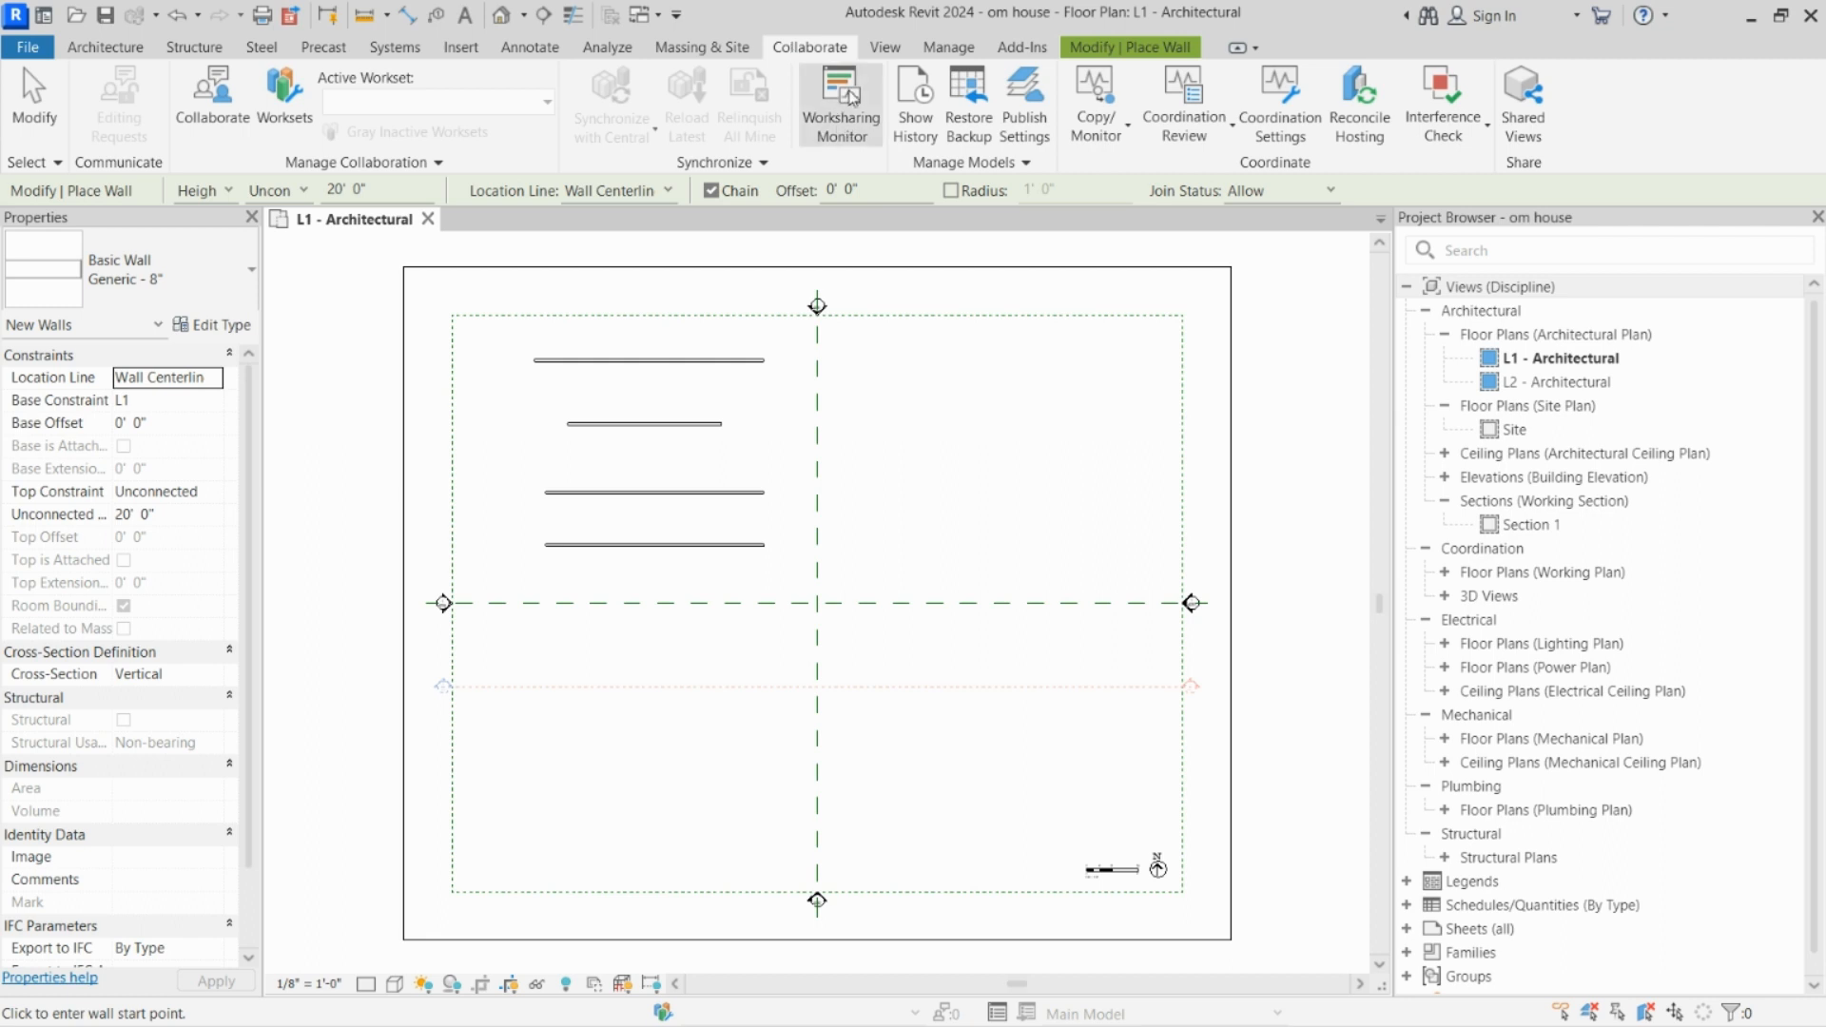